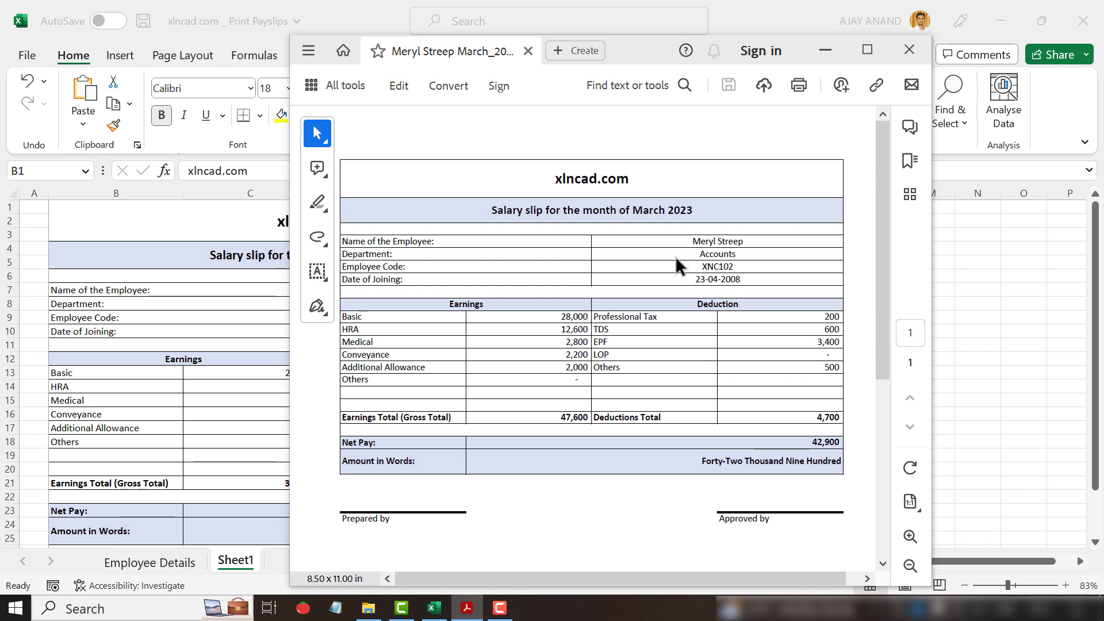
# - Minimize the payslip PDF in Acrobat, bring it back briefly, then minimize it again
pyautogui.click(816, 49)
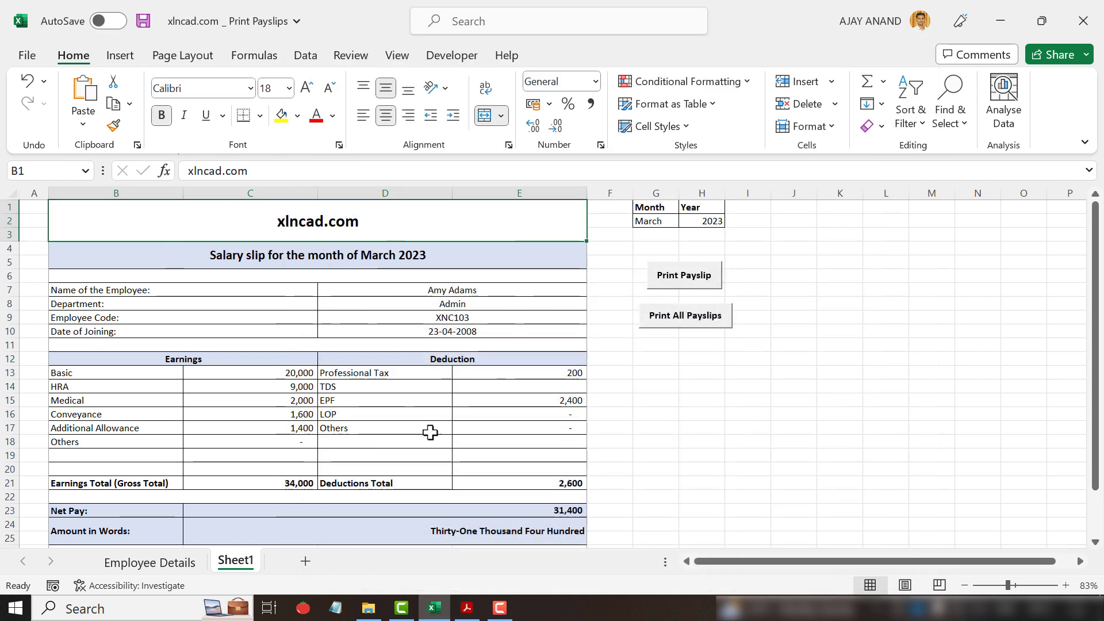
pyautogui.click(467, 608)
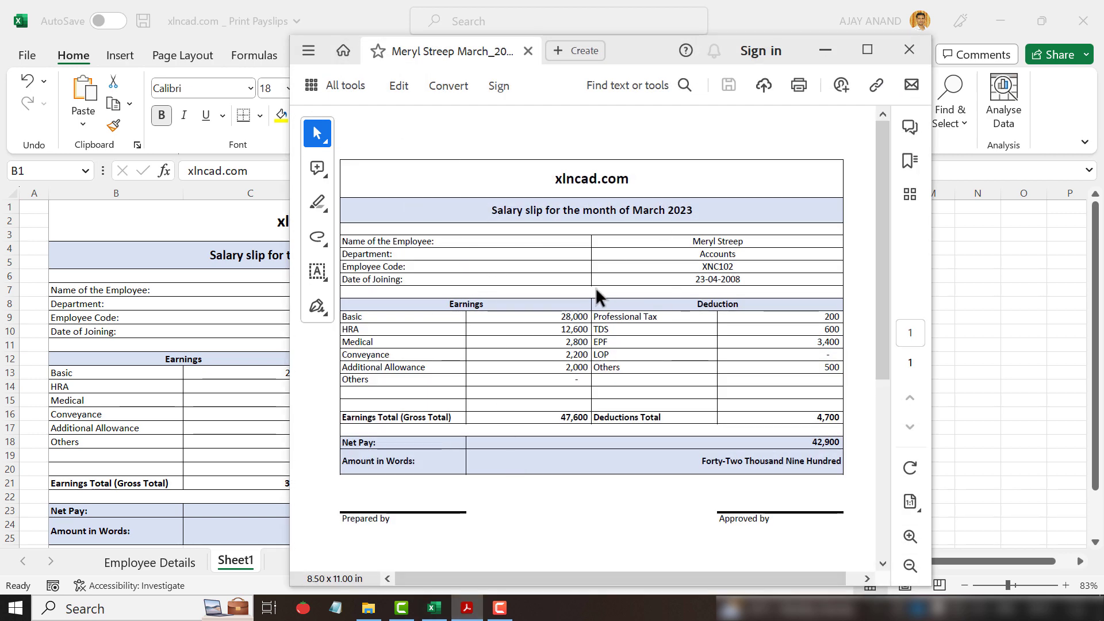
pyautogui.click(822, 57)
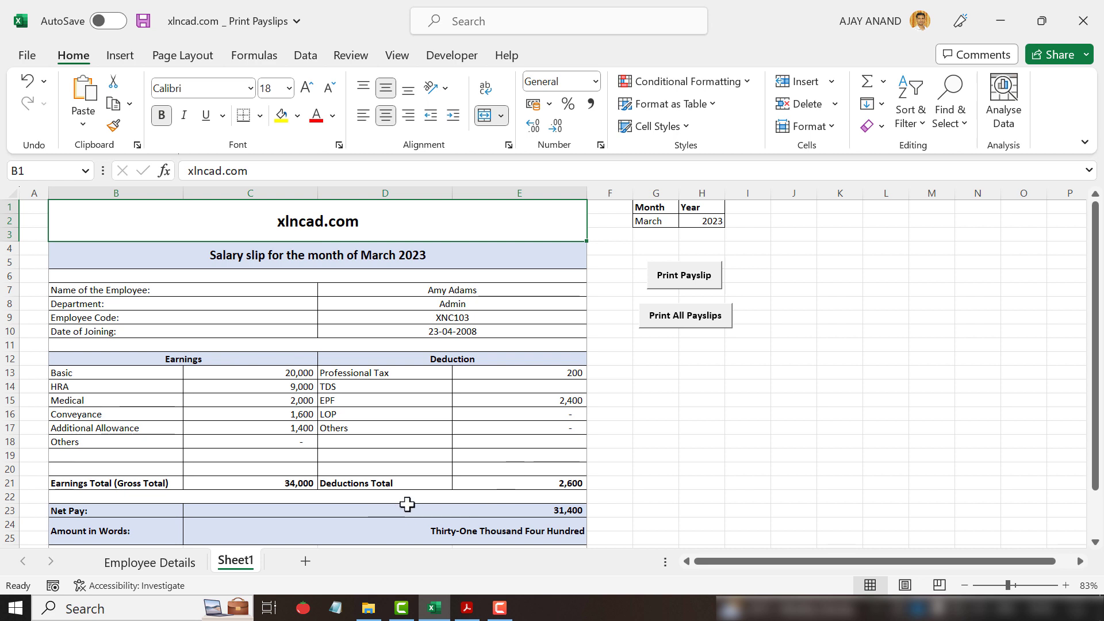
# - Choose XNC140 from the D9 employee-code dropdown, then change it to XNC101
pyautogui.click(533, 314)
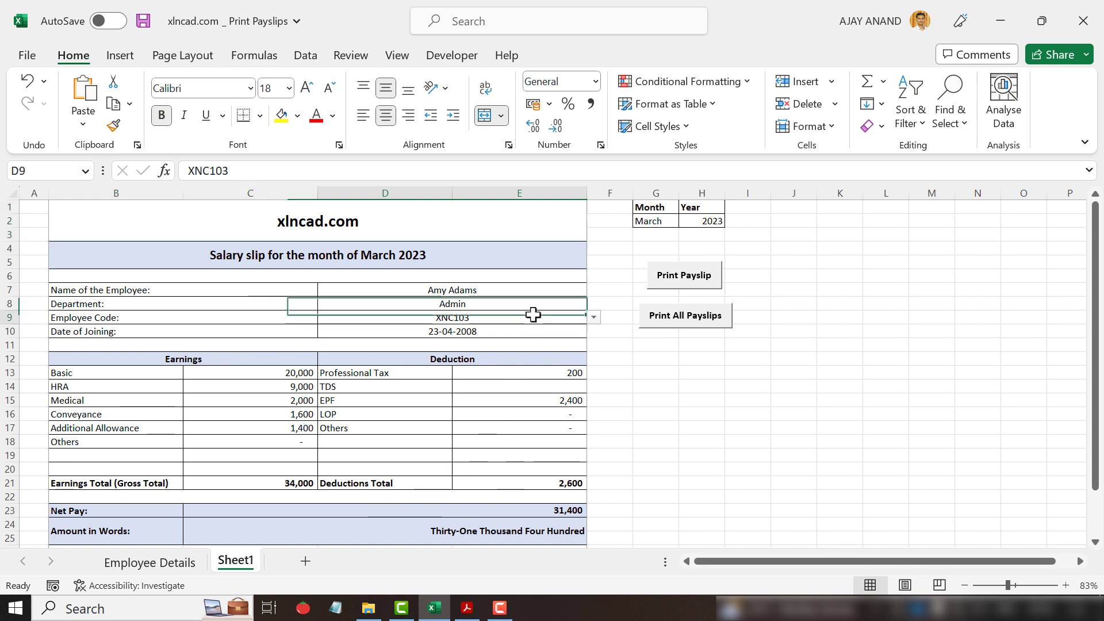
pyautogui.click(594, 318)
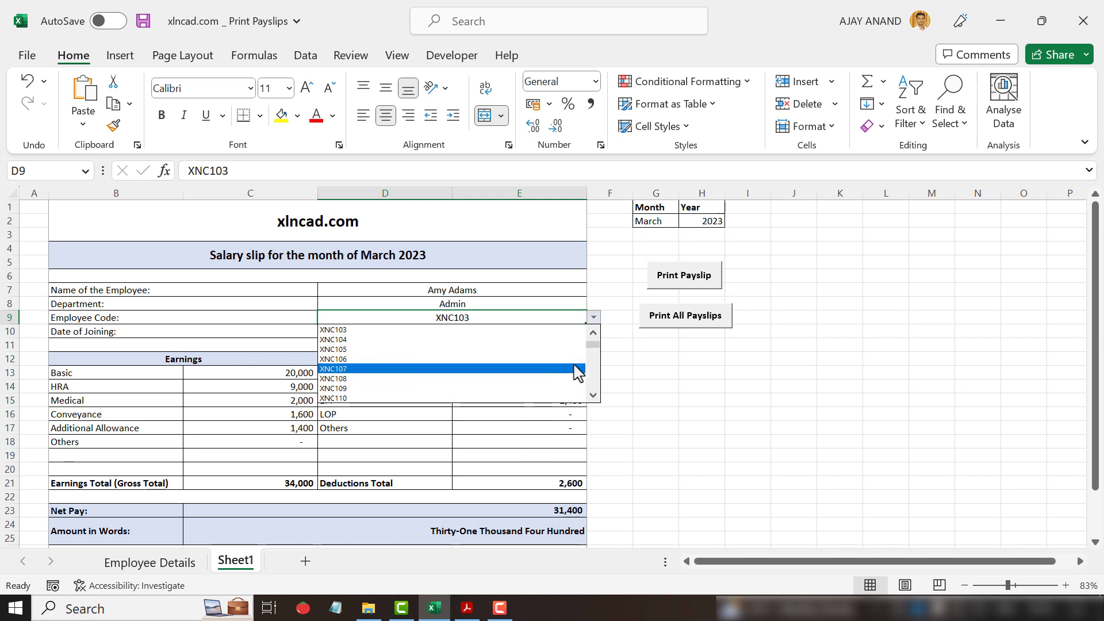
pyautogui.moveTo(594, 347); pyautogui.dragTo(595, 382)
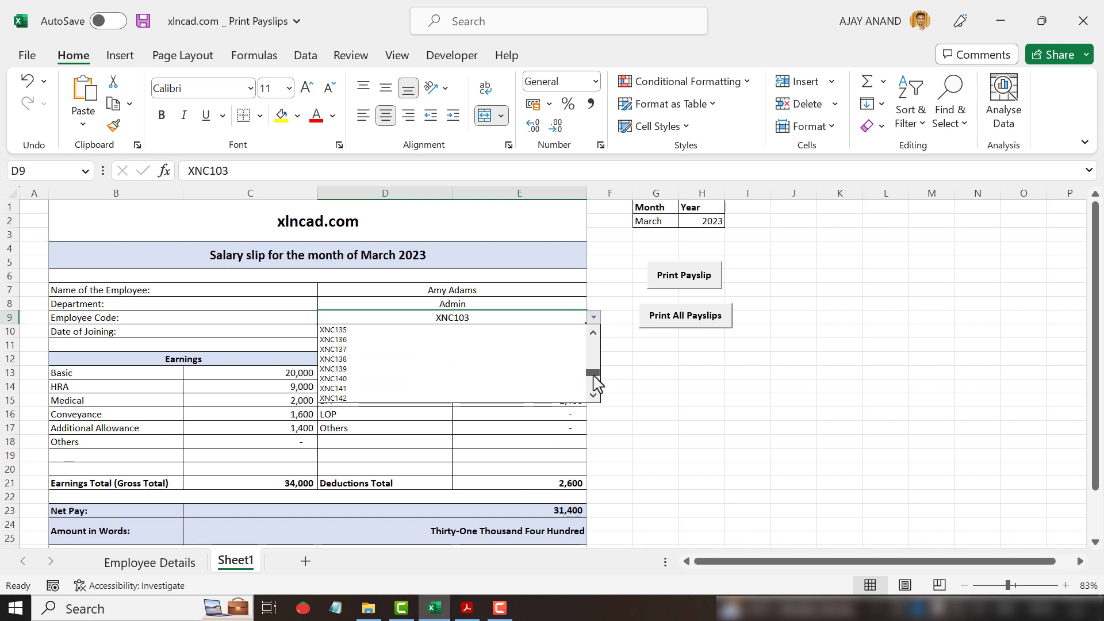
pyautogui.click(378, 380)
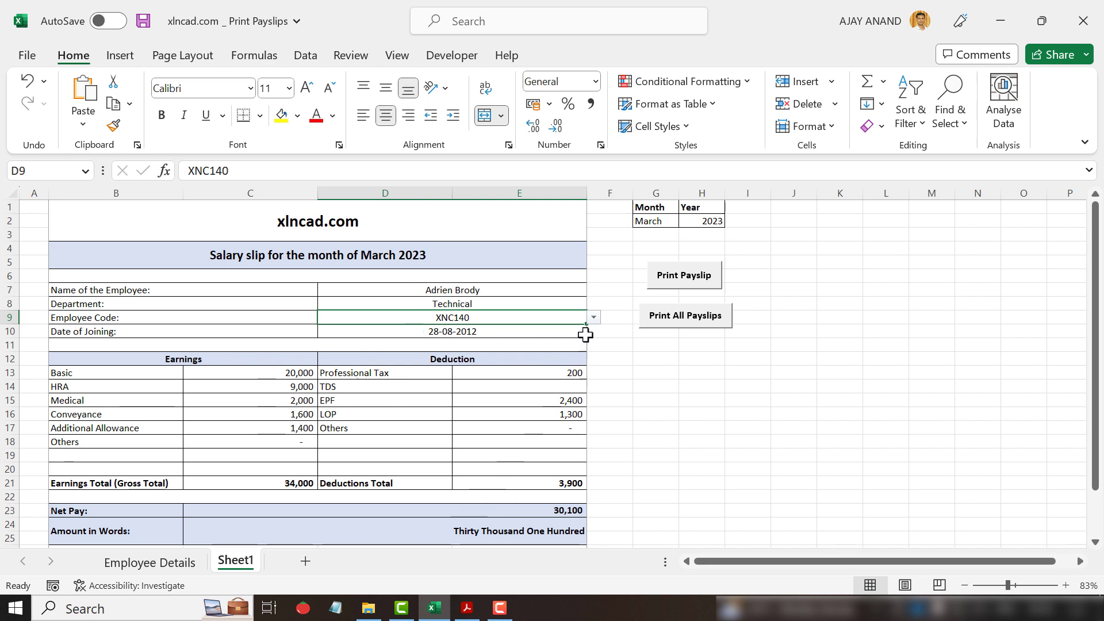
pyautogui.click(595, 319)
pyautogui.moveTo(593, 376); pyautogui.dragTo(593, 343)
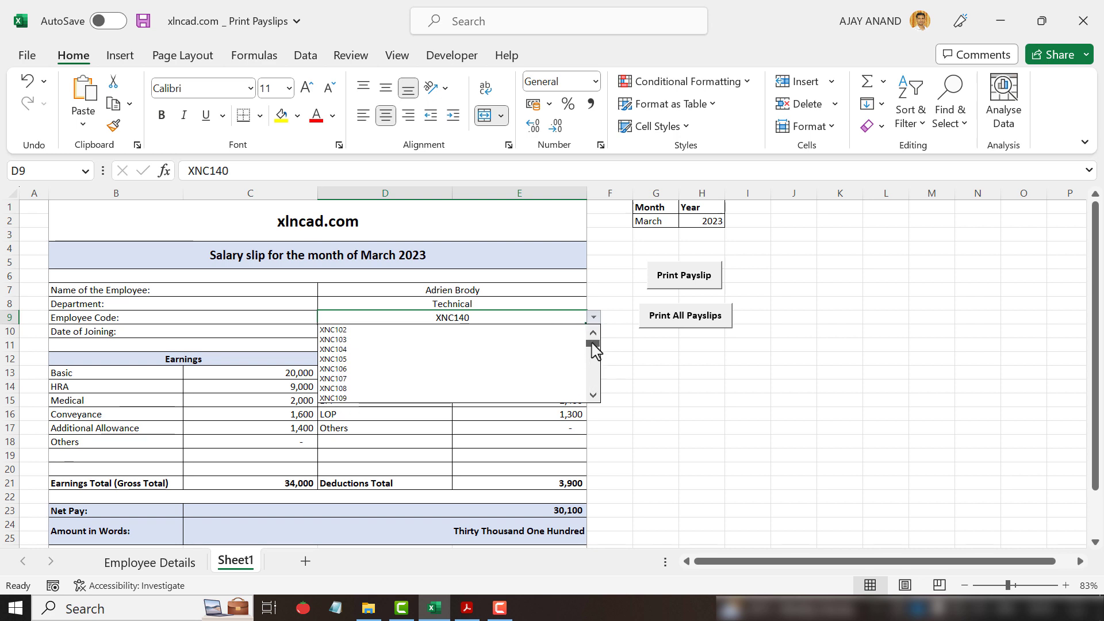
pyautogui.click(468, 331)
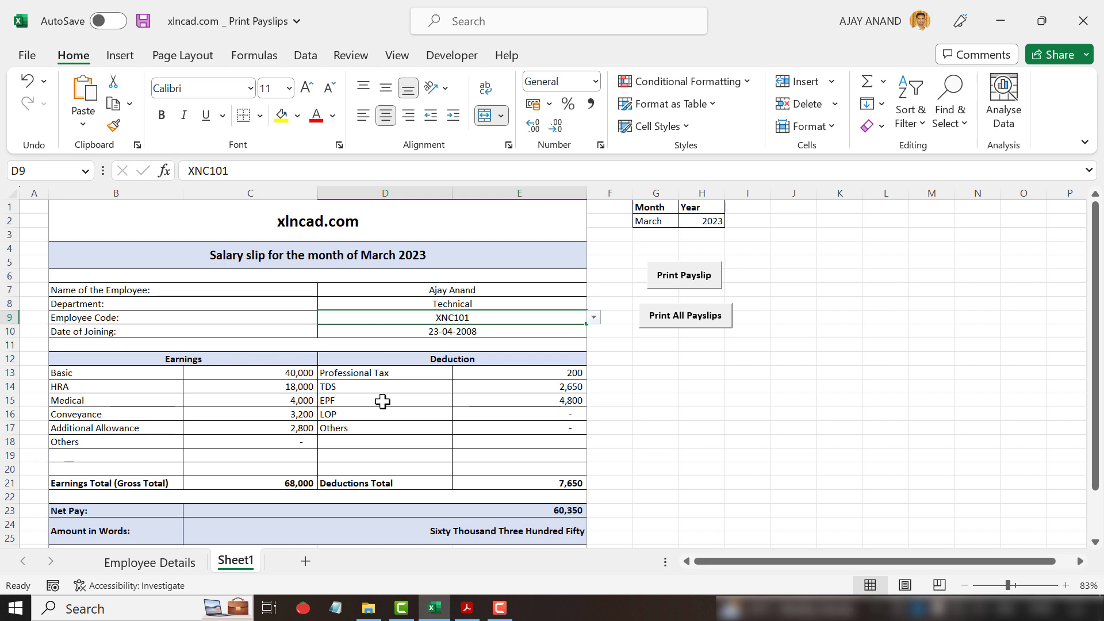
# - Generate the XNC101 PDF payslip, view the whole page zoomed out, then minimize Acrobat
pyautogui.click(691, 276)
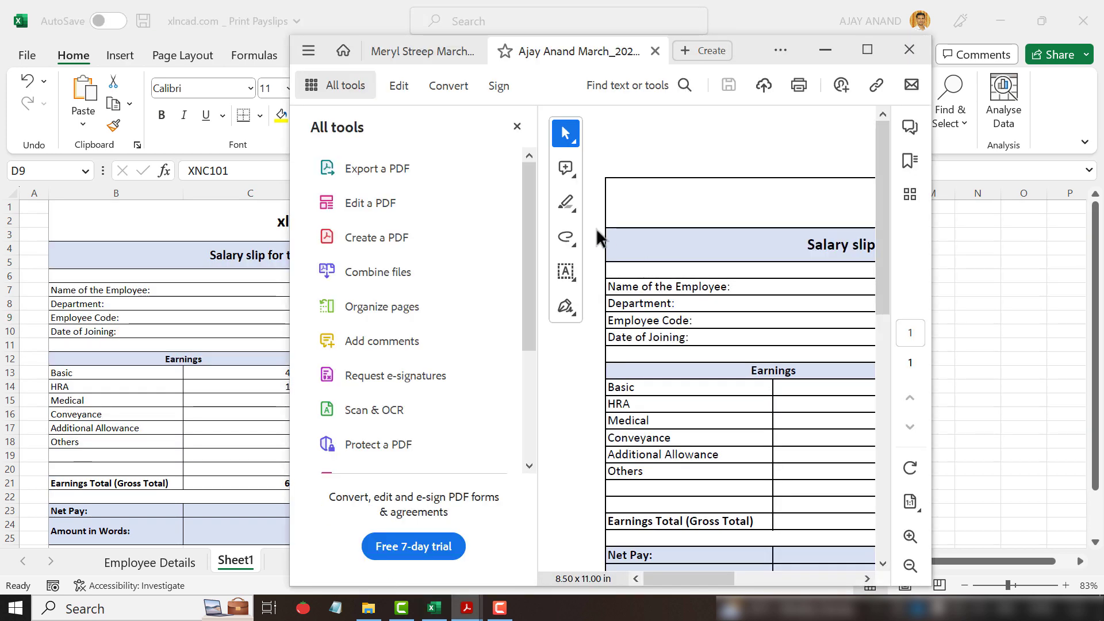
pyautogui.click(517, 126)
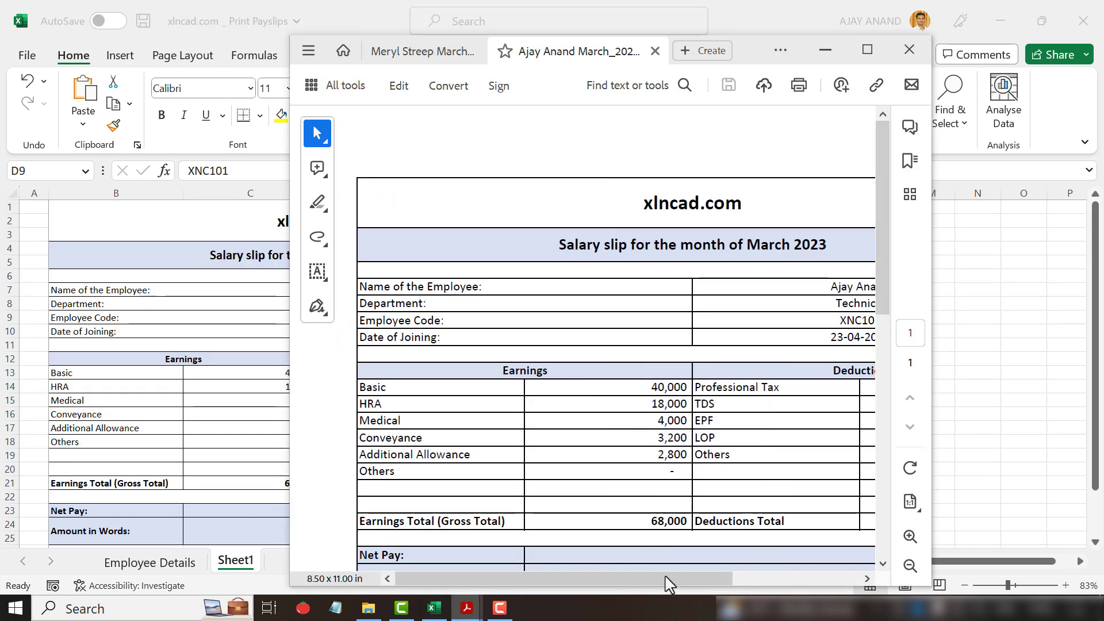
pyautogui.moveTo(669, 584); pyautogui.dragTo(747, 579)
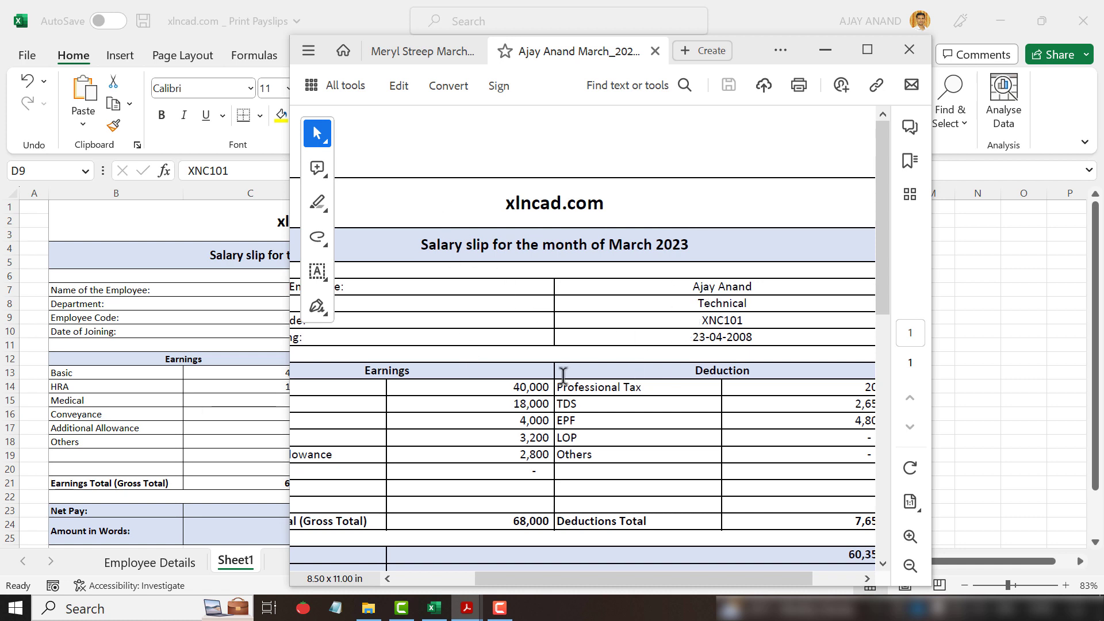
pyautogui.click(910, 566)
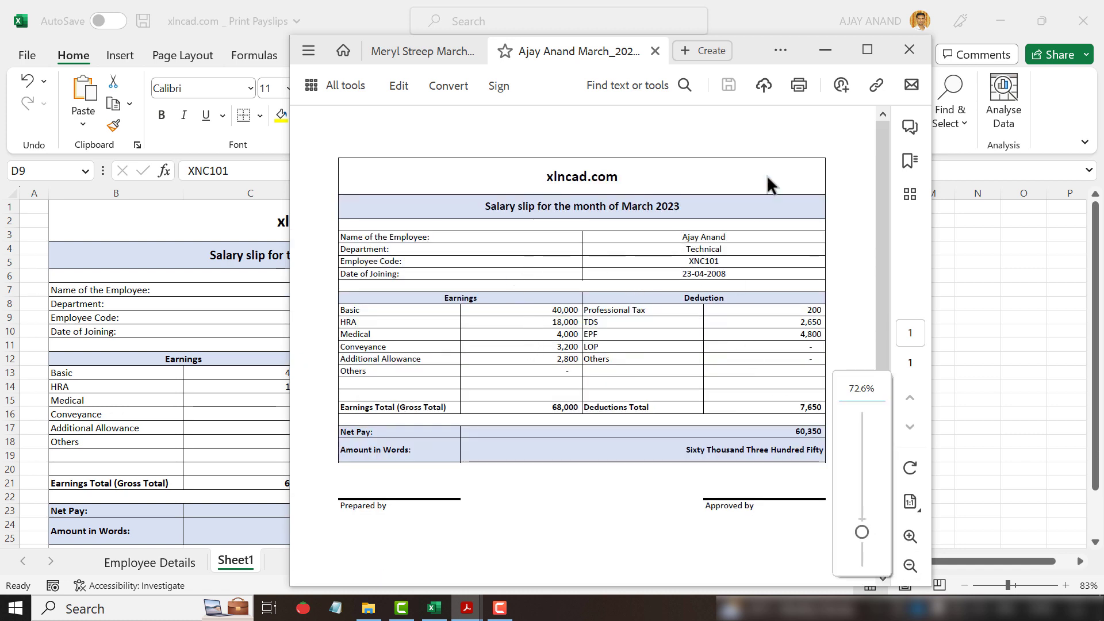
pyautogui.click(825, 49)
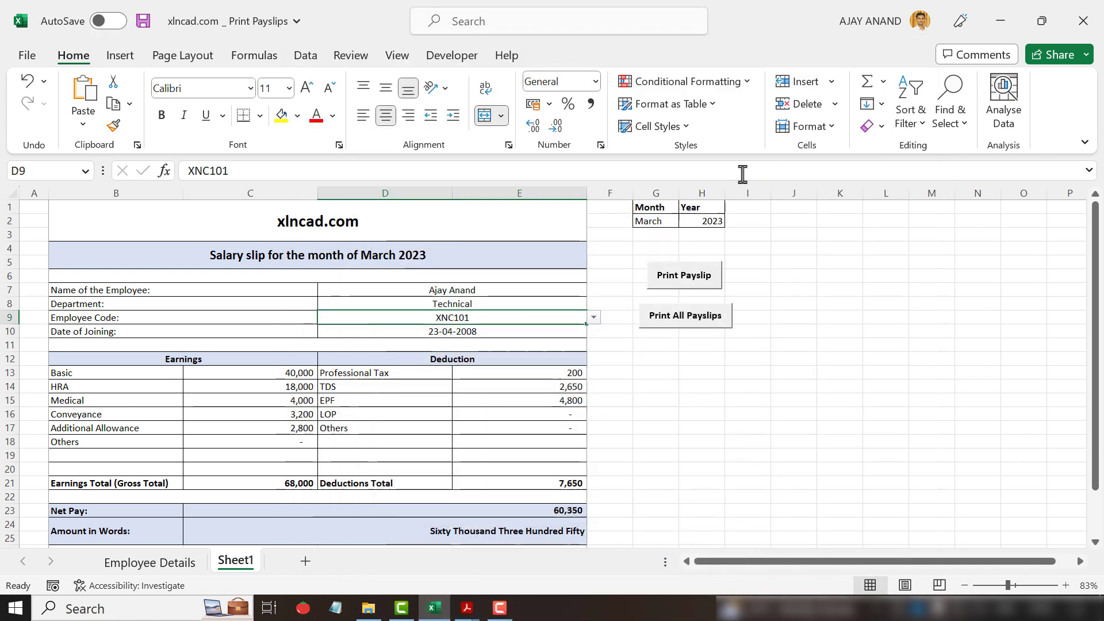
# - Switch D9 to XNC105, generate its PDF payslip, view it zoomed out, then minimize Acrobat
pyautogui.click(594, 318)
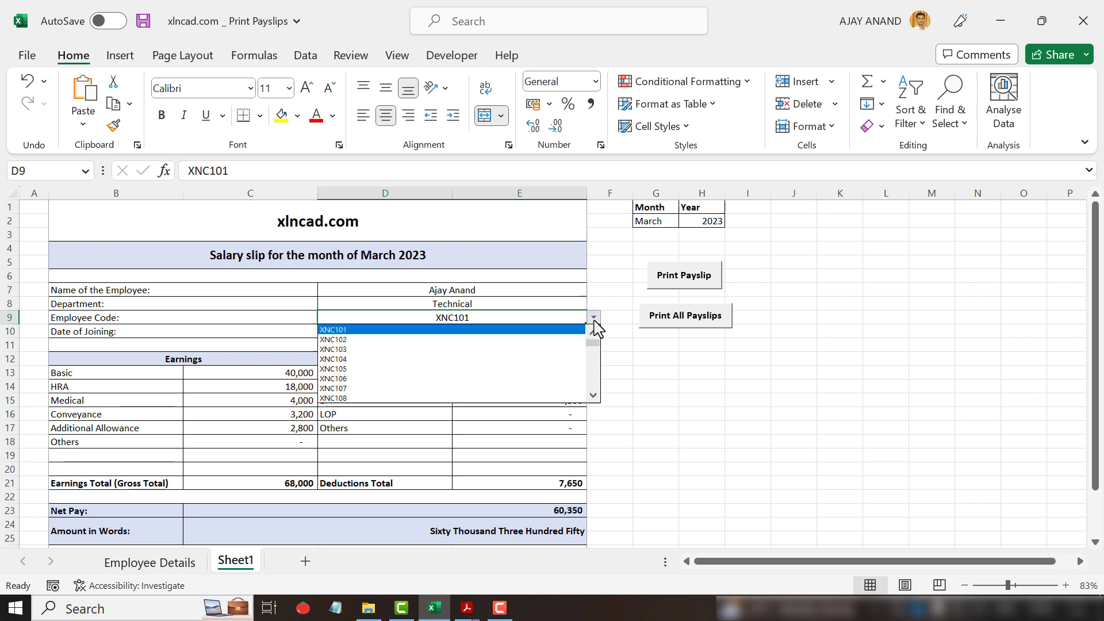
pyautogui.click(450, 370)
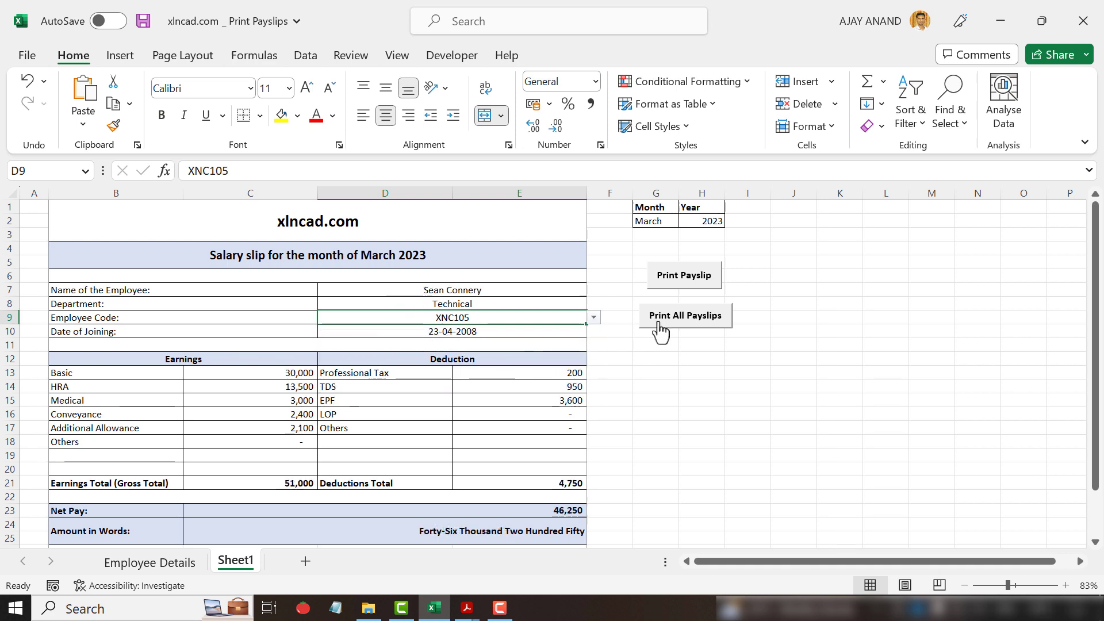
pyautogui.click(689, 282)
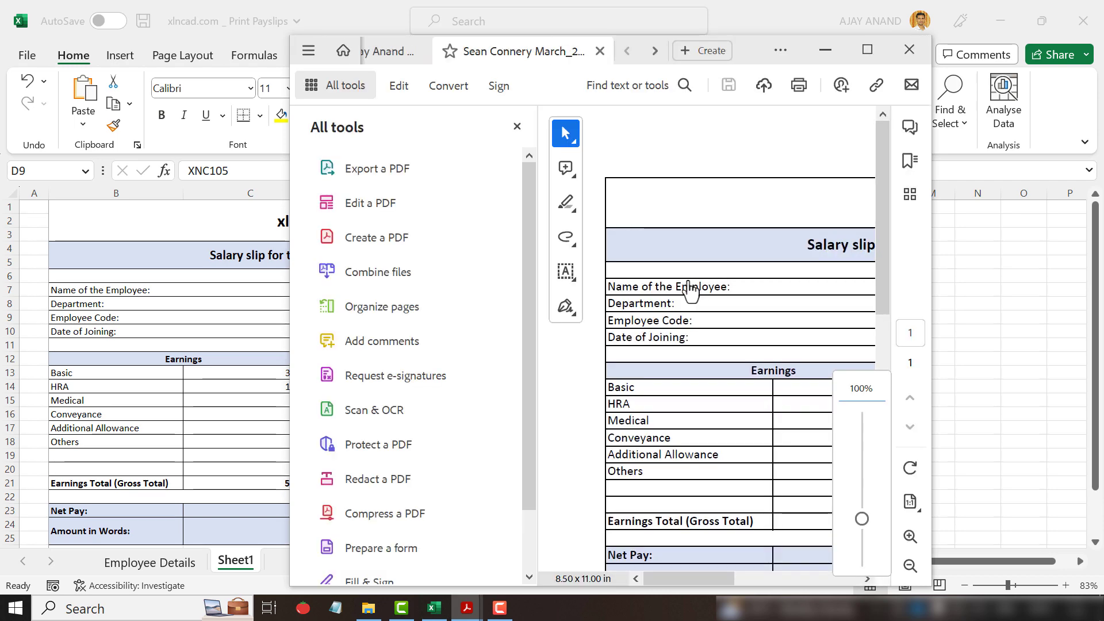
pyautogui.click(517, 120)
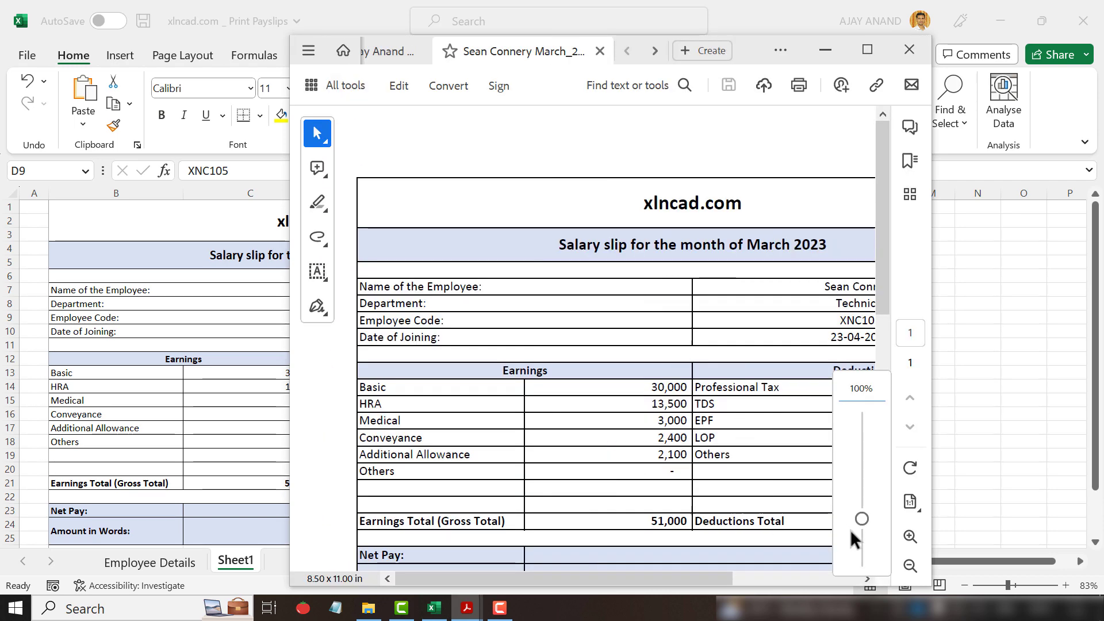
pyautogui.click(908, 563)
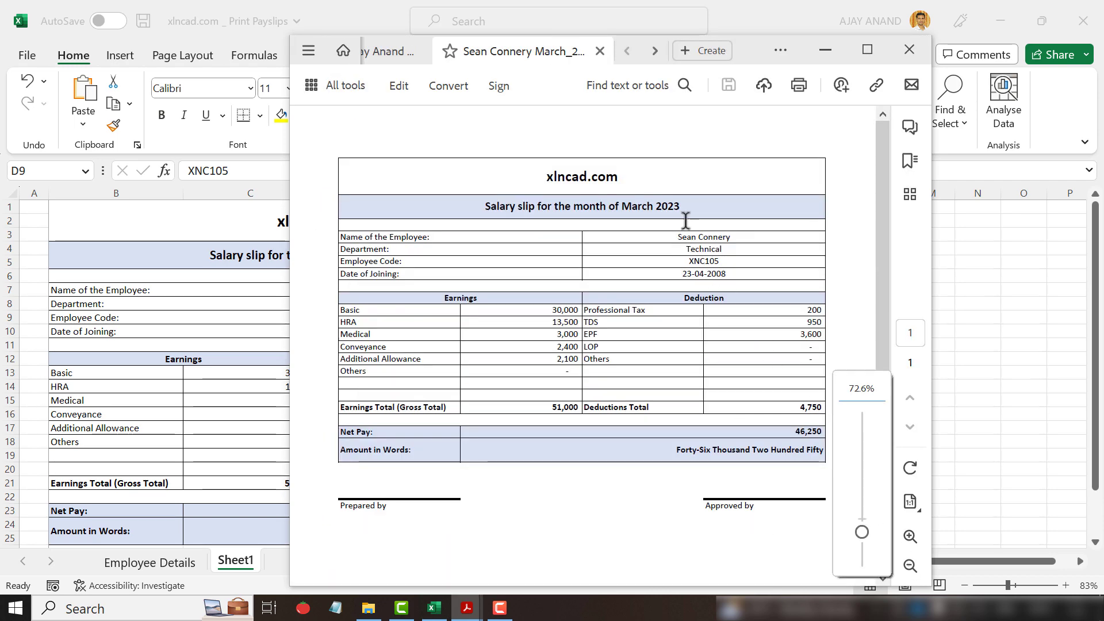
pyautogui.click(826, 50)
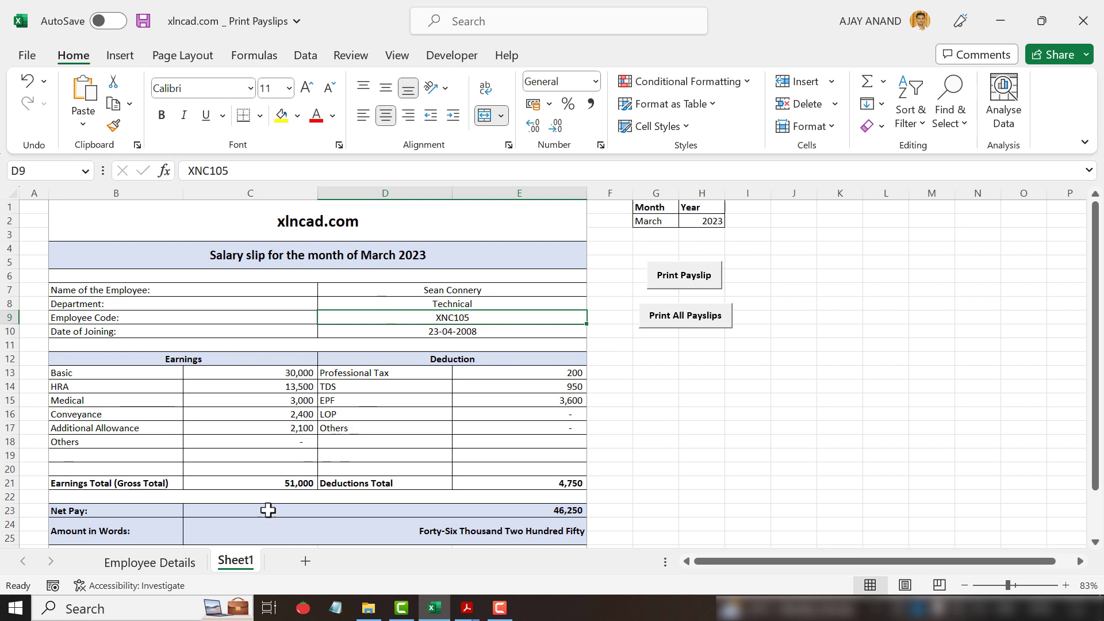
# - Browse the Employee Details data table, then return to the payslip sheet
pyautogui.click(149, 564)
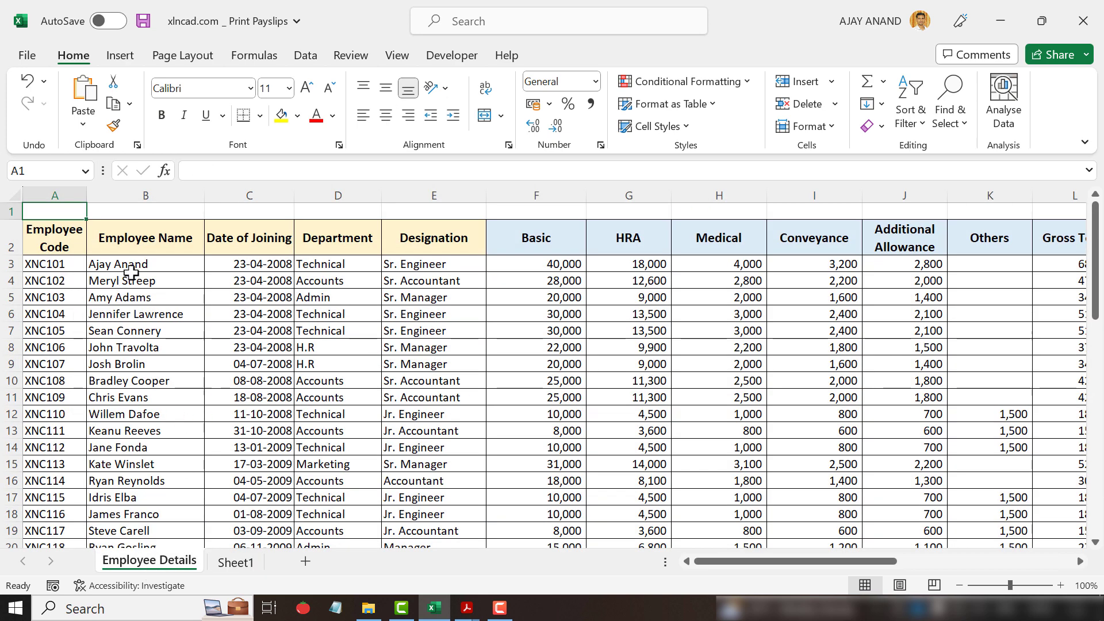
pyautogui.scroll(-7, 131, 273)
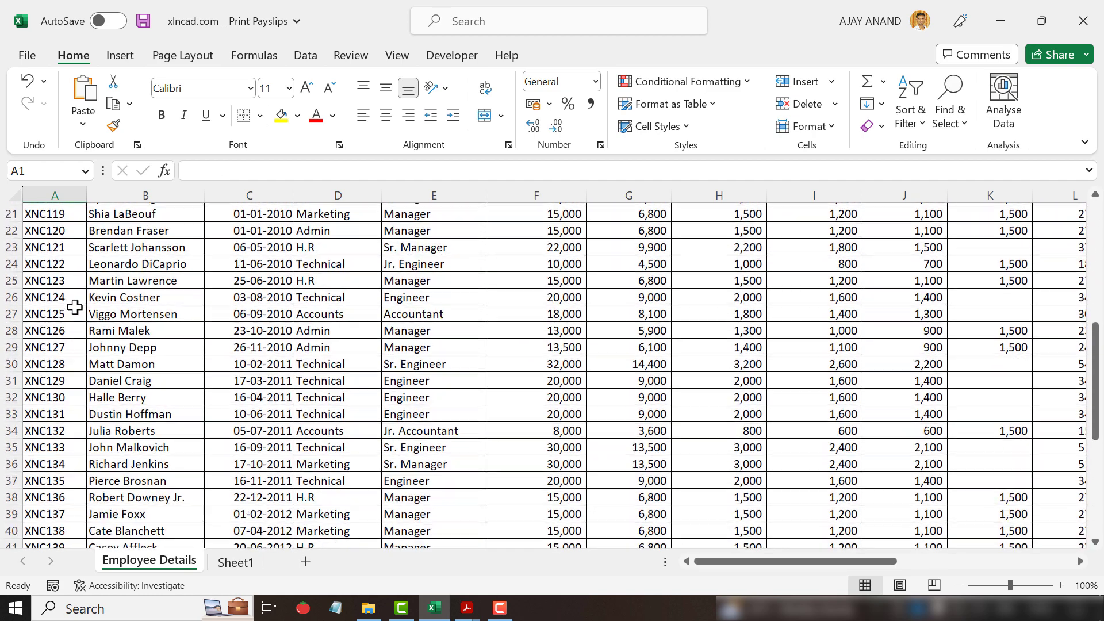
pyautogui.scroll(-8, 140, 348)
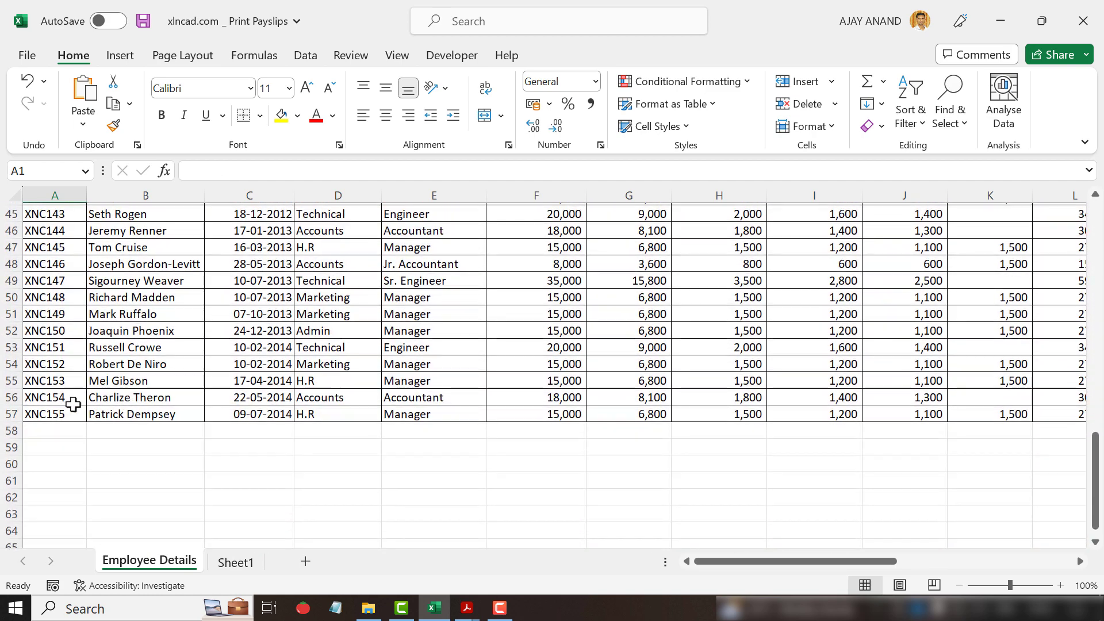
pyautogui.scroll(15, 73, 404)
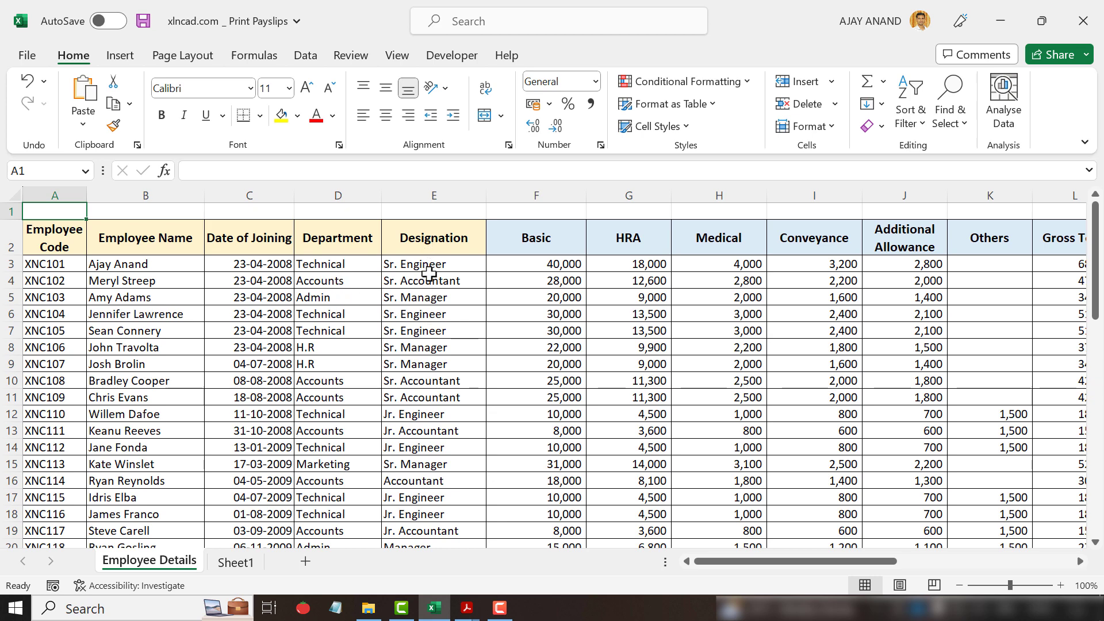
pyautogui.moveTo(756, 562); pyautogui.dragTo(702, 565)
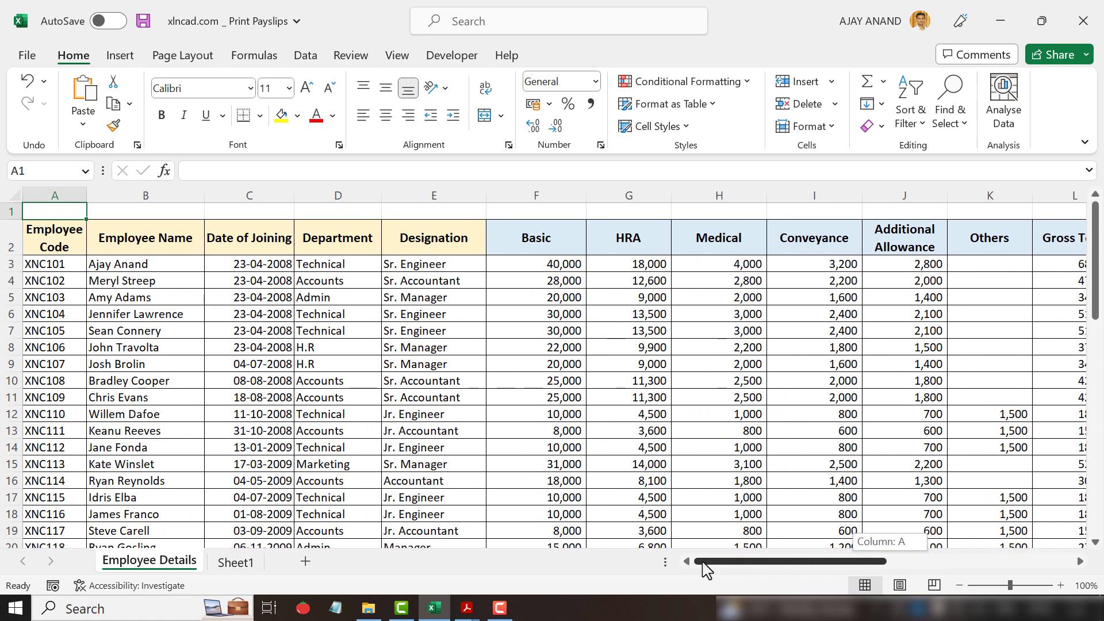
pyautogui.click(236, 563)
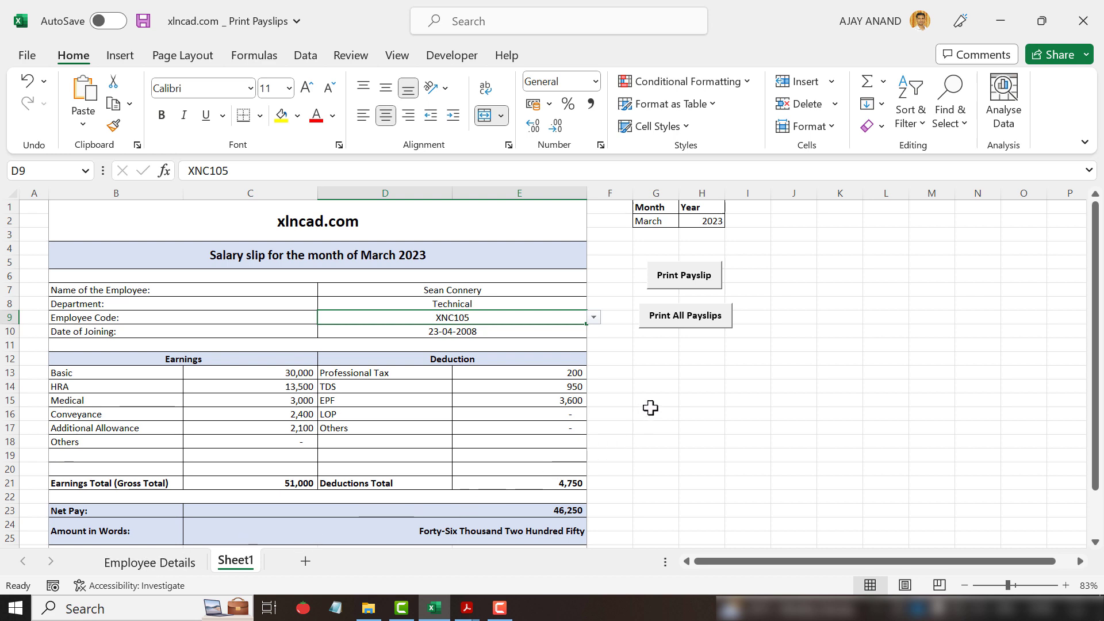
# - Close all open payslip PDF windows and restore down the Excel window
pyautogui.rightClick(469, 612)
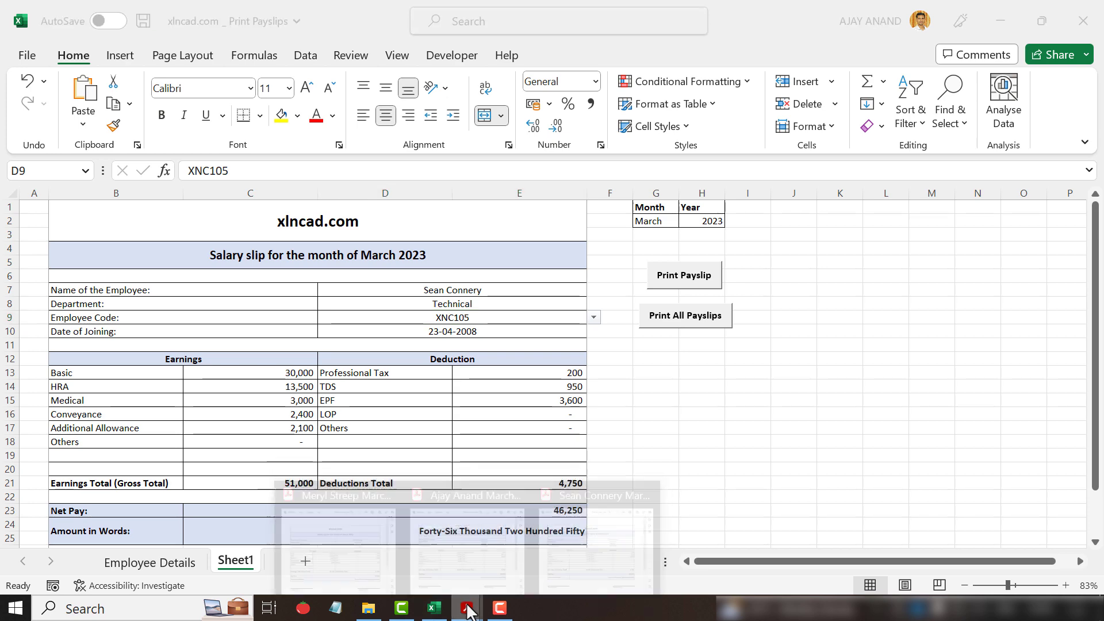
pyautogui.click(478, 587)
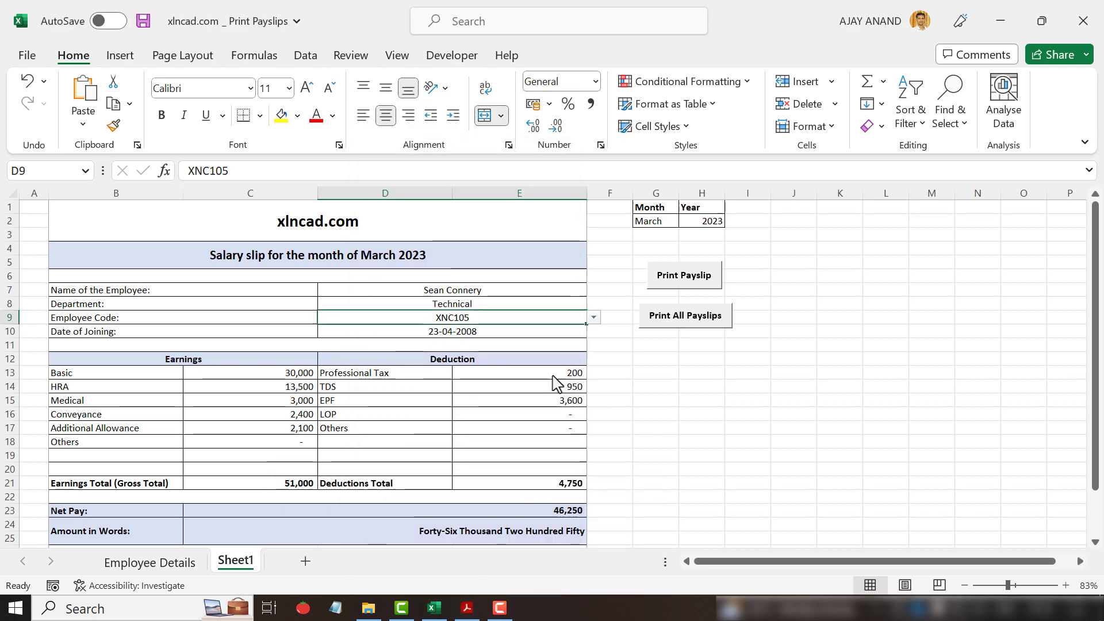
pyautogui.click(1042, 27)
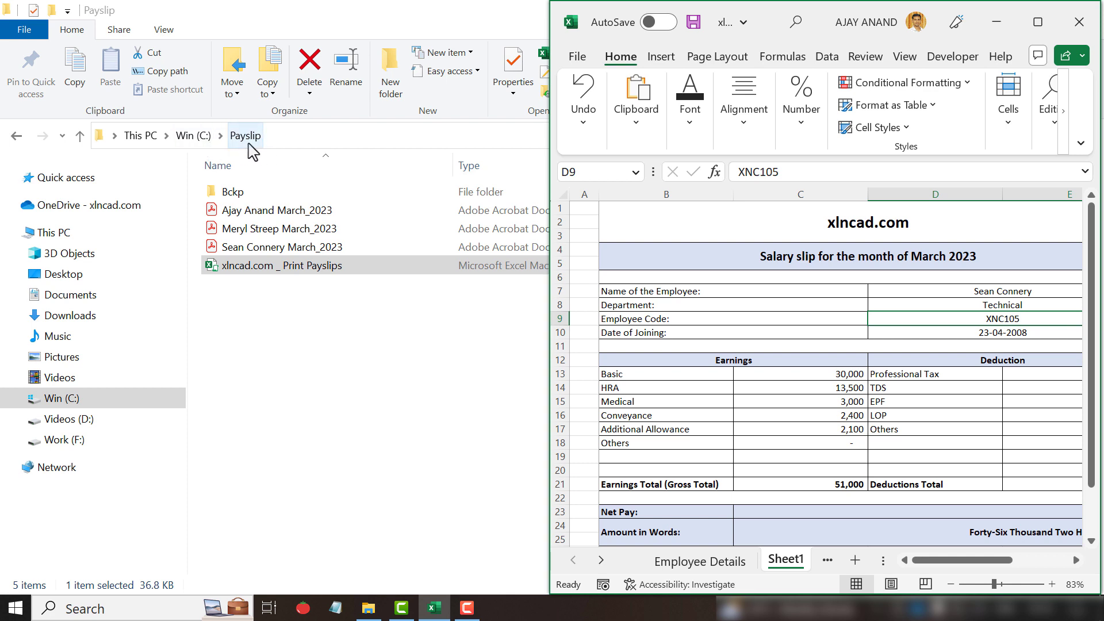
# - Delete the three existing payslip PDFs from the Payslip folder
pyautogui.click(315, 219)
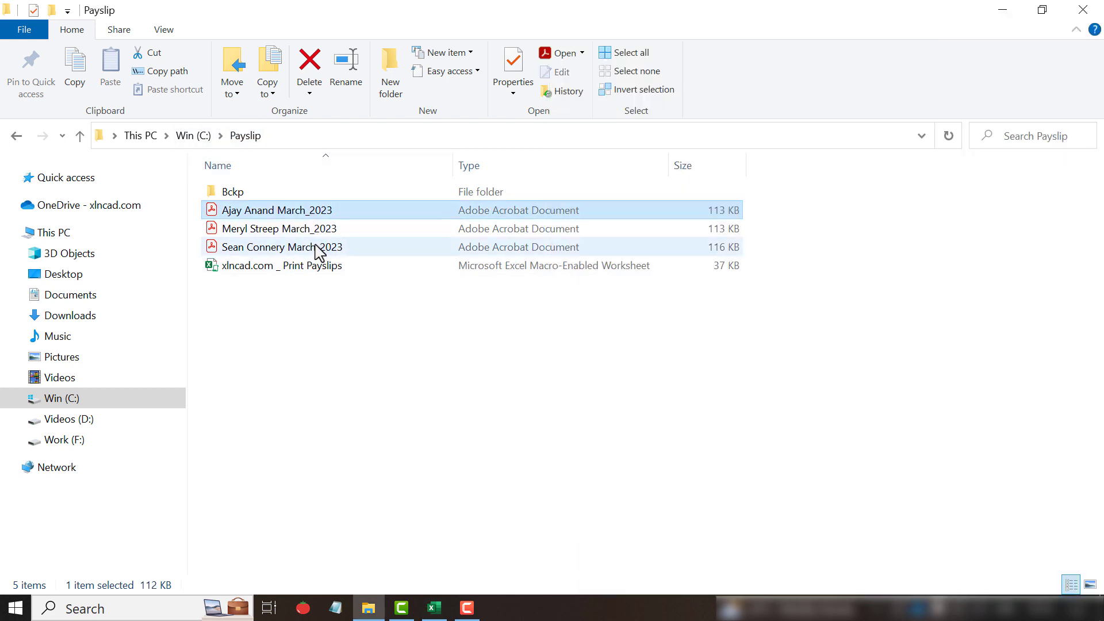
pyautogui.keyDown('shift'); pyautogui.click(315, 247); pyautogui.keyUp('shift')
pyautogui.press('Delete')
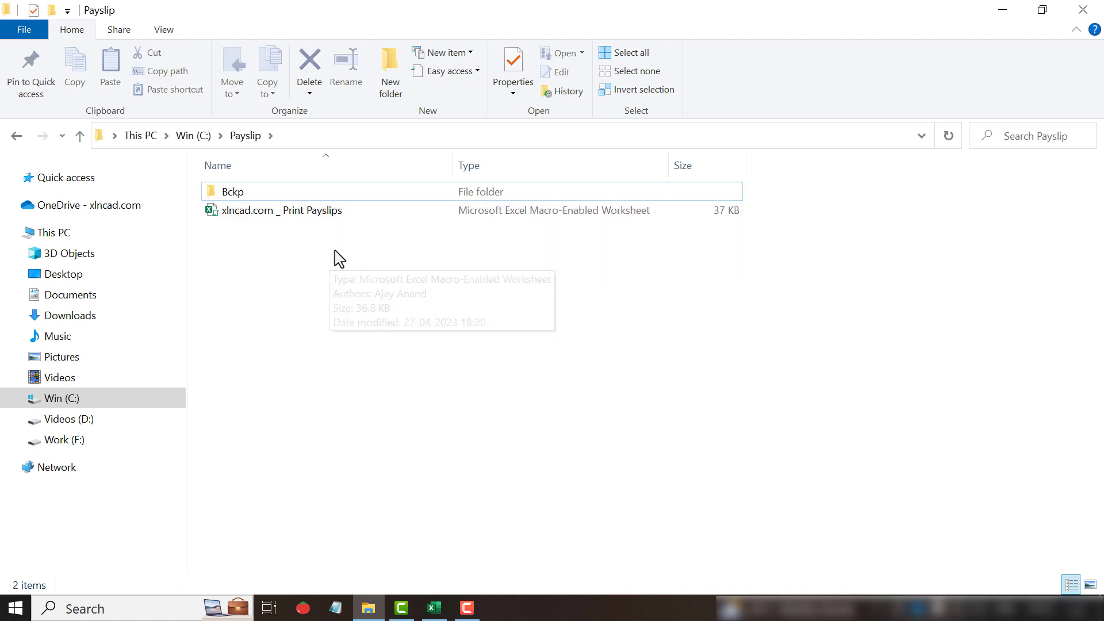
# - Export March_2023 PDF payslips for all employees with Print All Payslips
pyautogui.click(435, 608)
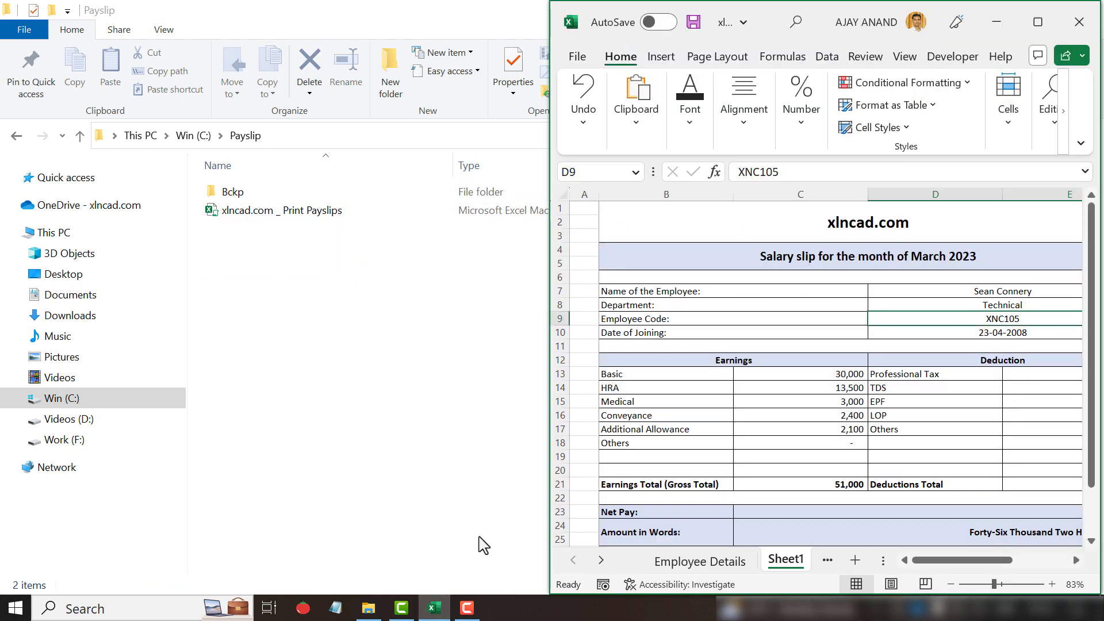
pyautogui.click(963, 565)
pyautogui.moveTo(962, 567); pyautogui.dragTo(1021, 570)
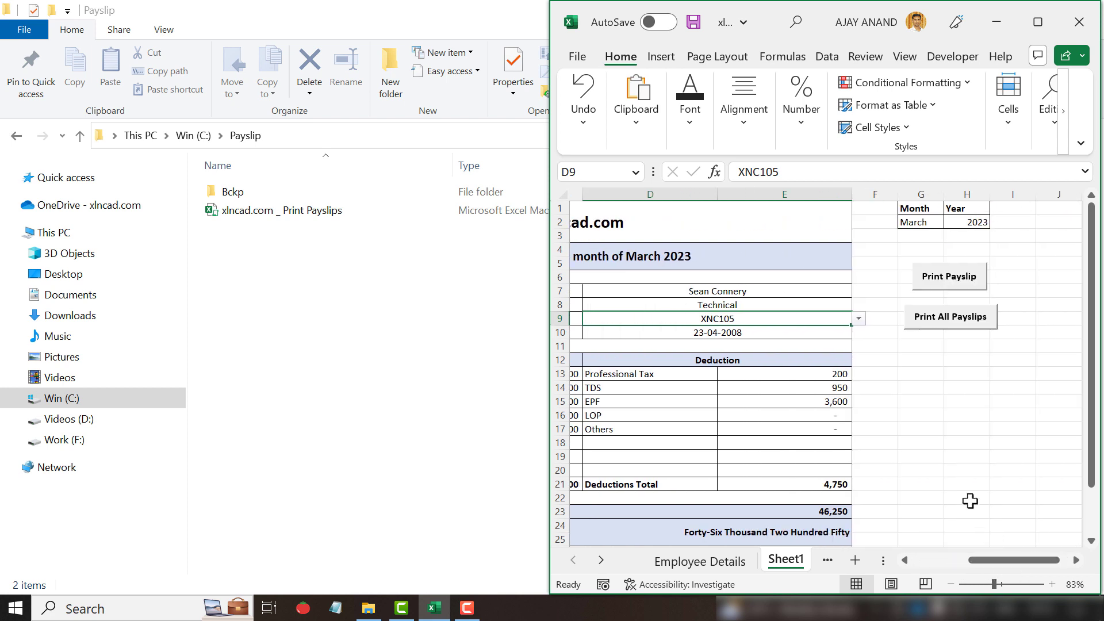
pyautogui.click(952, 325)
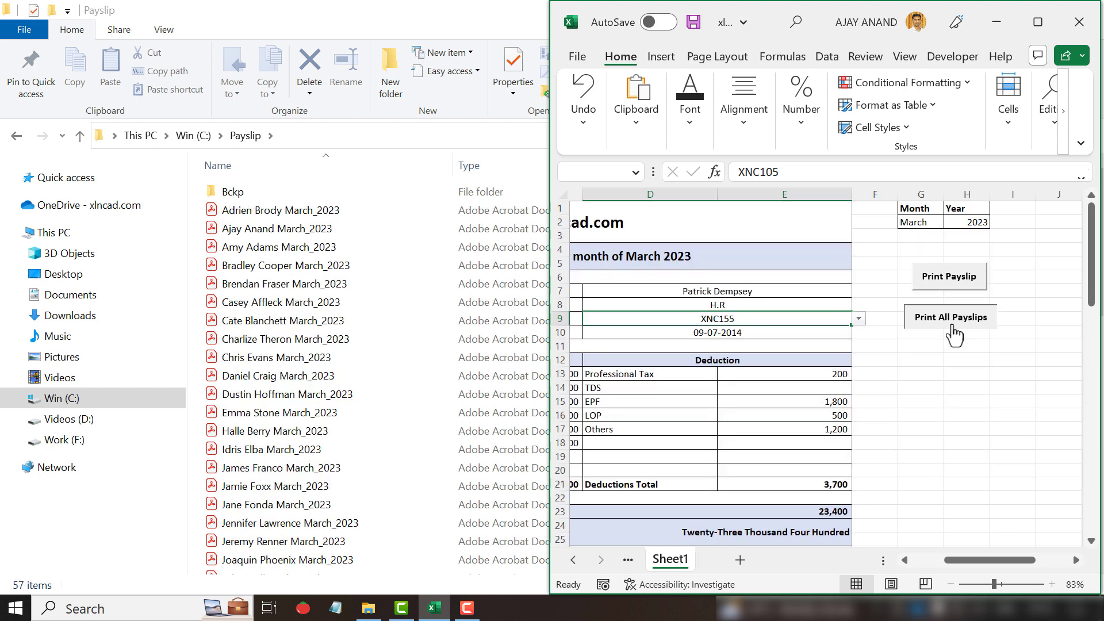
# - Open one generated payslip PDF, view the full page zoomed out, then minimize Acrobat
pyautogui.click(343, 380)
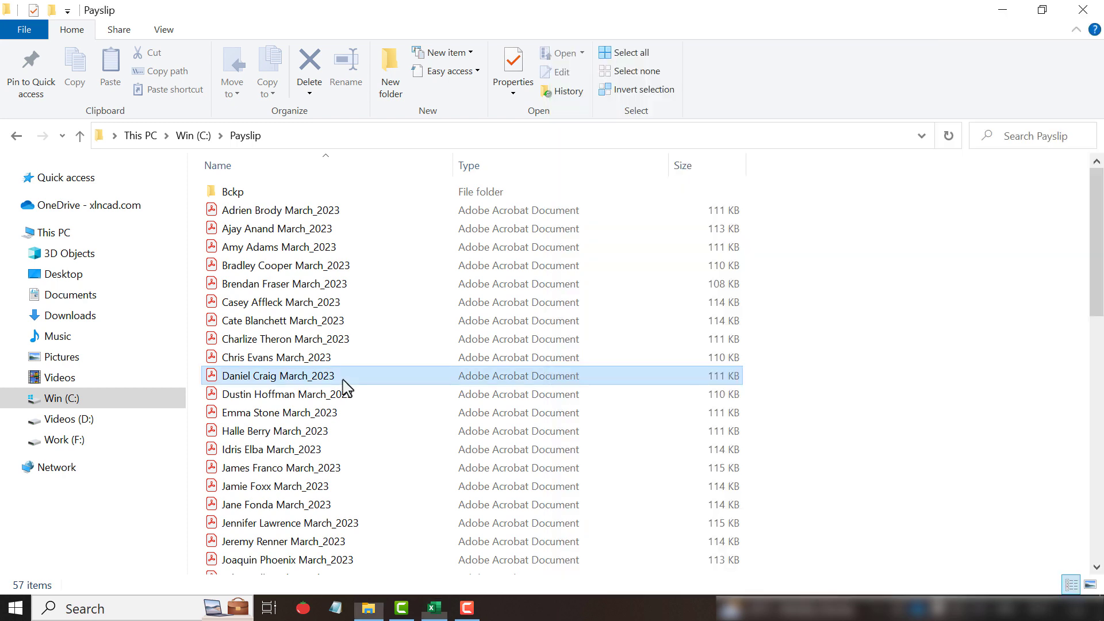
pyautogui.doubleClick(344, 381)
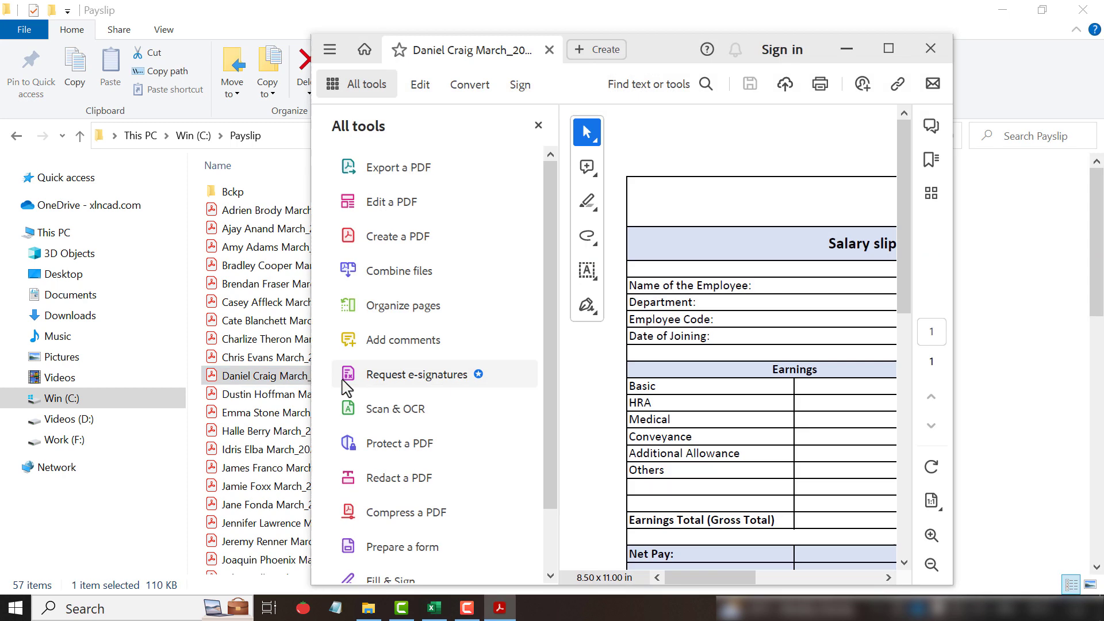
pyautogui.click(537, 129)
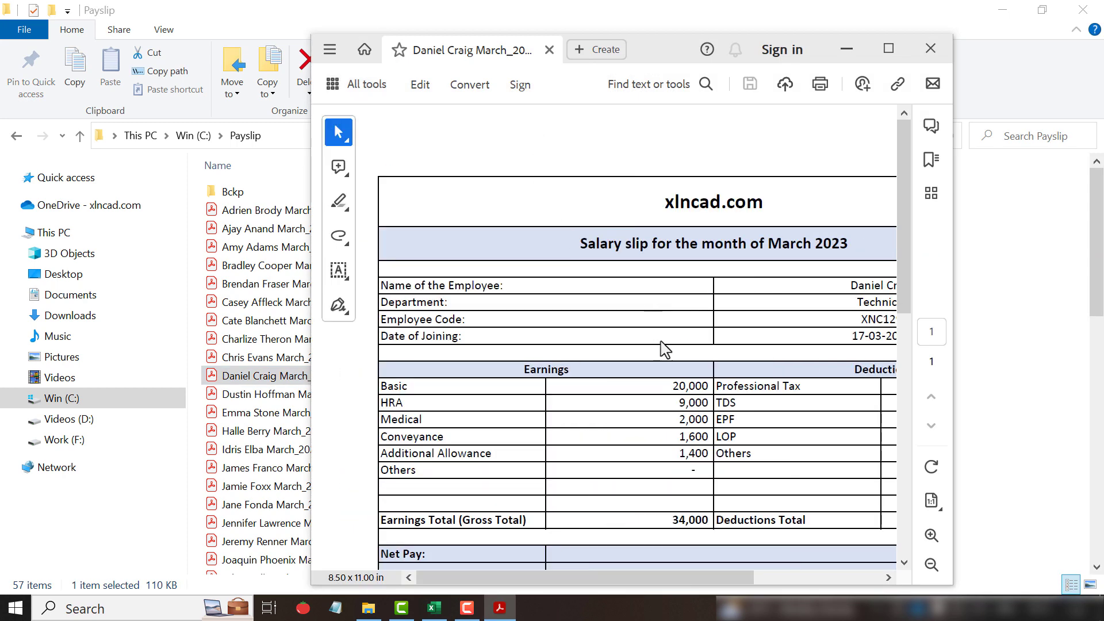
pyautogui.click(932, 566)
pyautogui.click(847, 48)
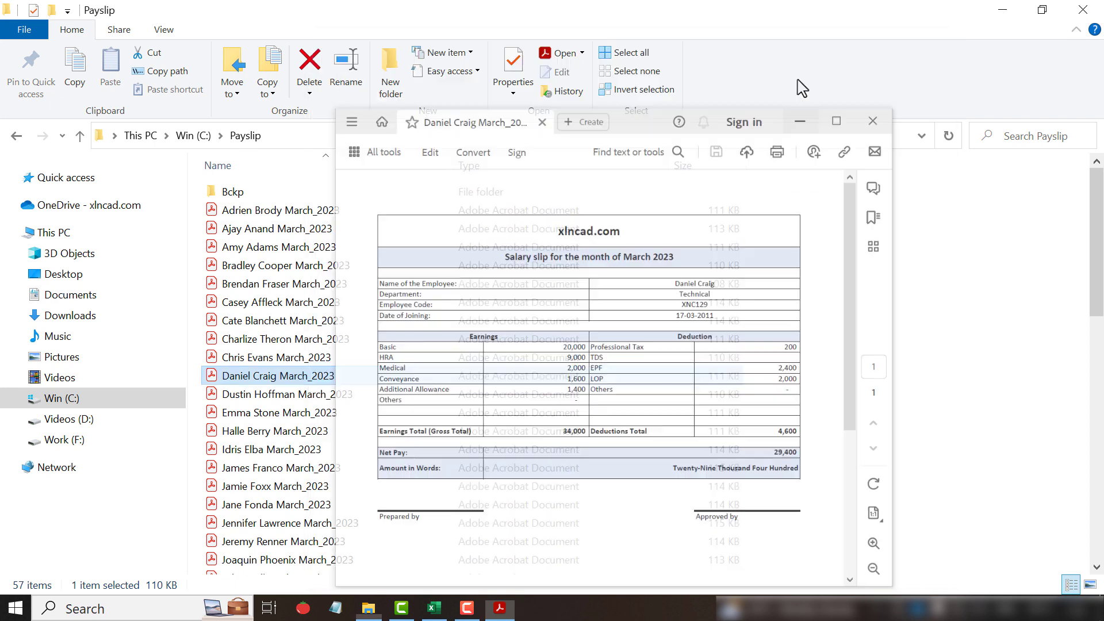
# - Open a second employee's payslip PDF, then maximize the payslip workbook again
pyautogui.scroll(-9, 322, 403)
pyautogui.doubleClick(284, 402)
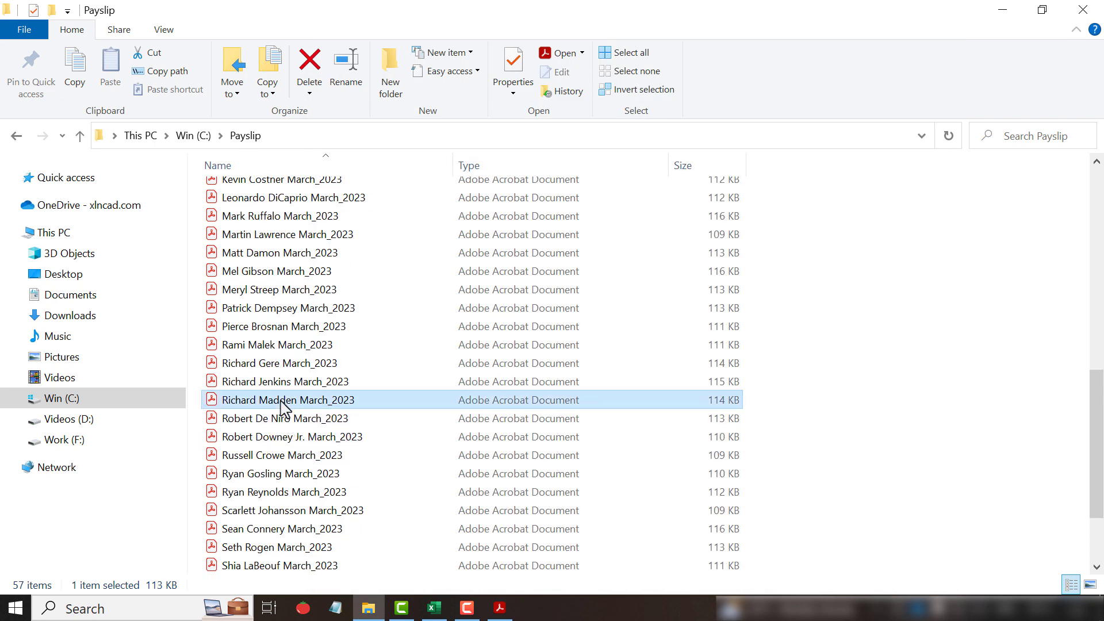
pyautogui.click(536, 129)
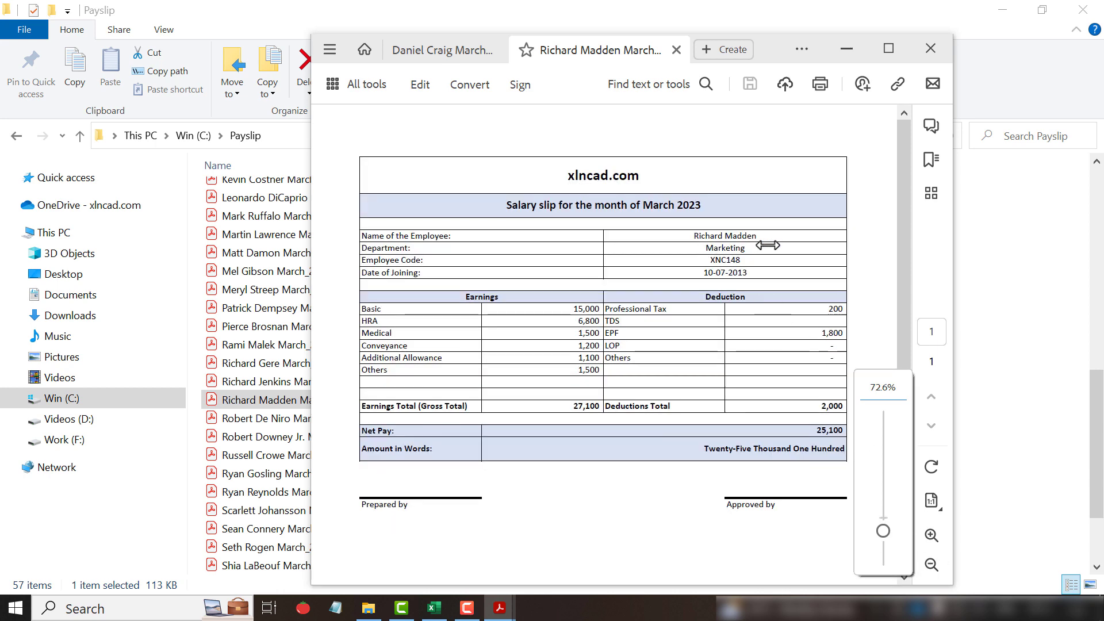
pyautogui.click(435, 609)
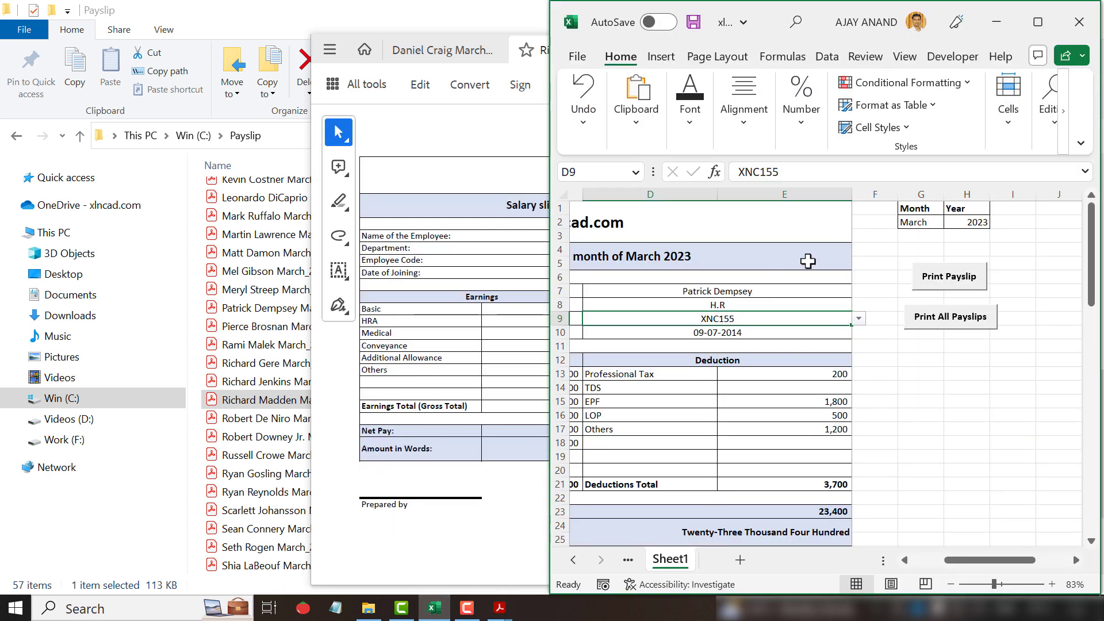
pyautogui.click(1038, 22)
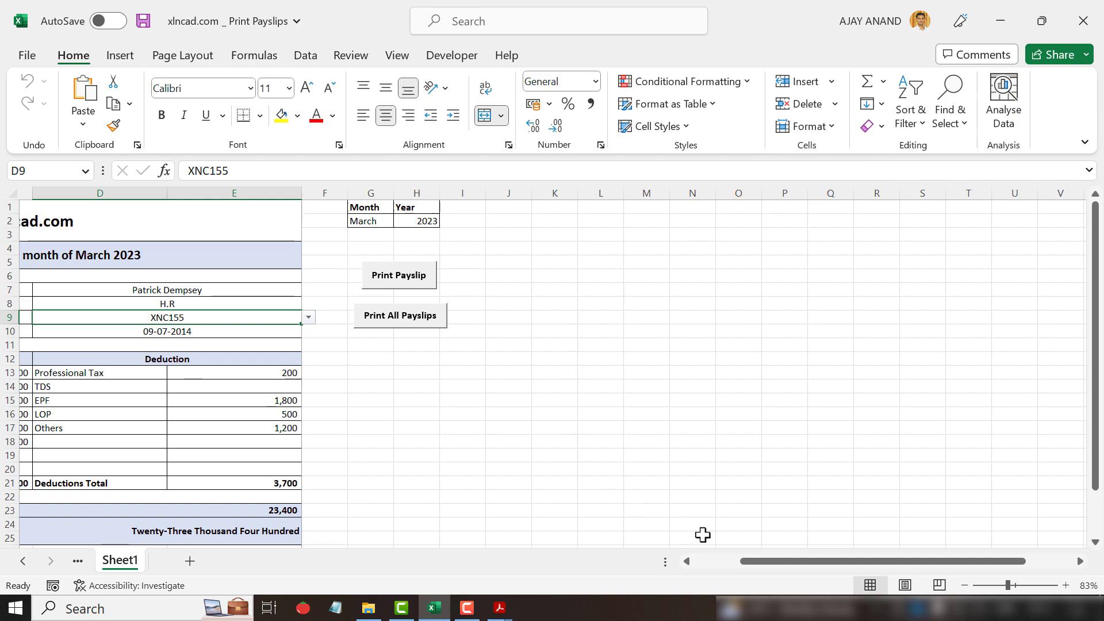
# - Scroll down and across the Employee Details table, from Employee Code to Amount in Words
pyautogui.moveTo(757, 567); pyautogui.dragTo(506, 505)
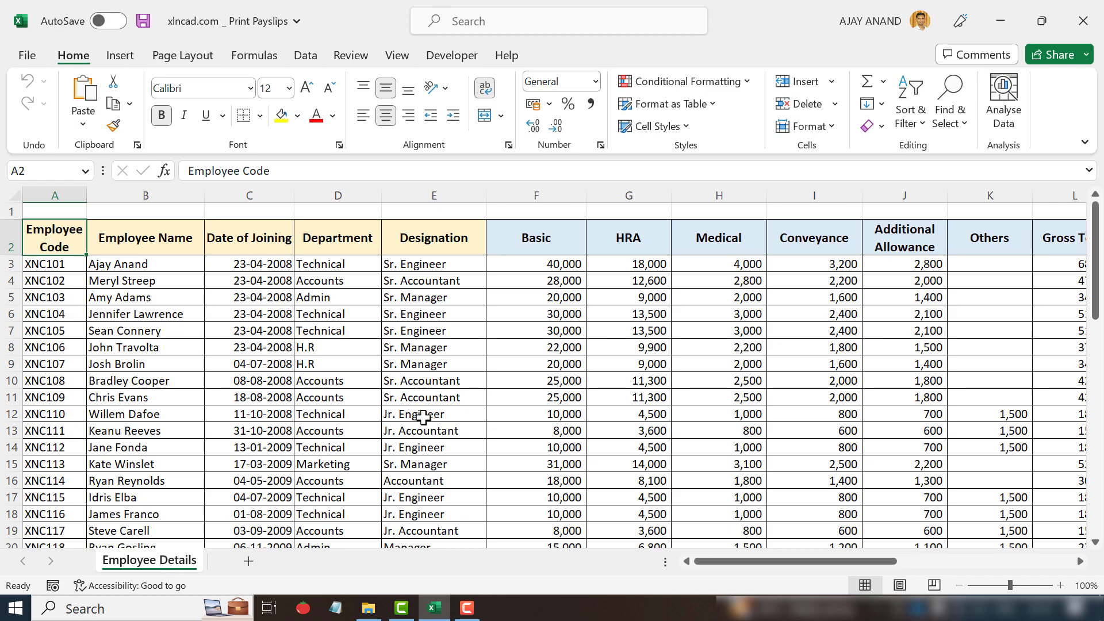
pyautogui.scroll(-4, 61, 253)
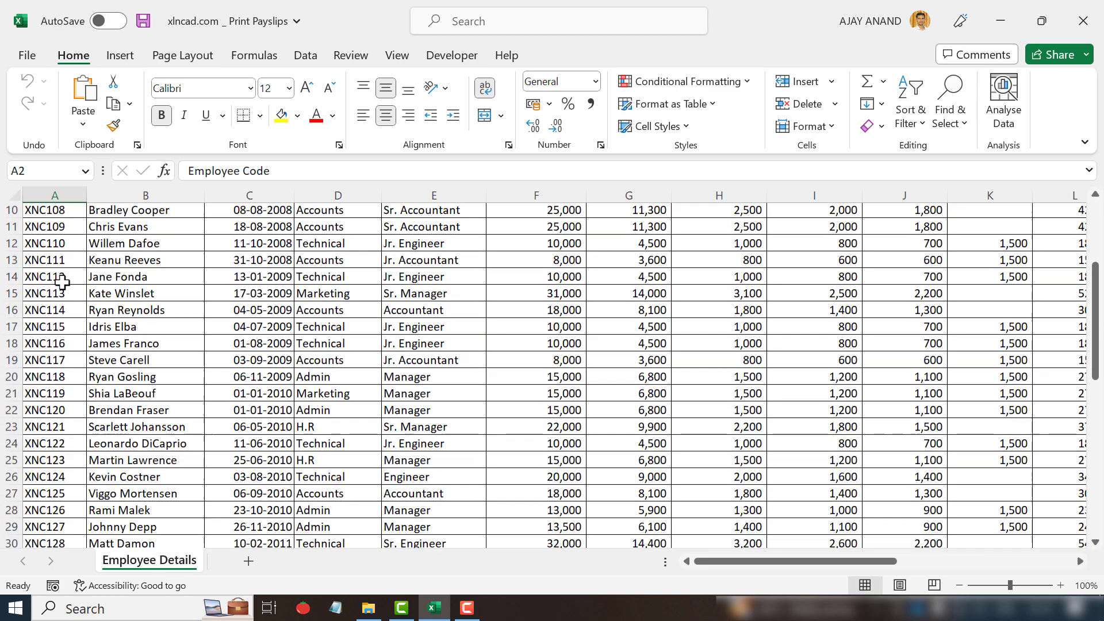
pyautogui.scroll(-10, 62, 260)
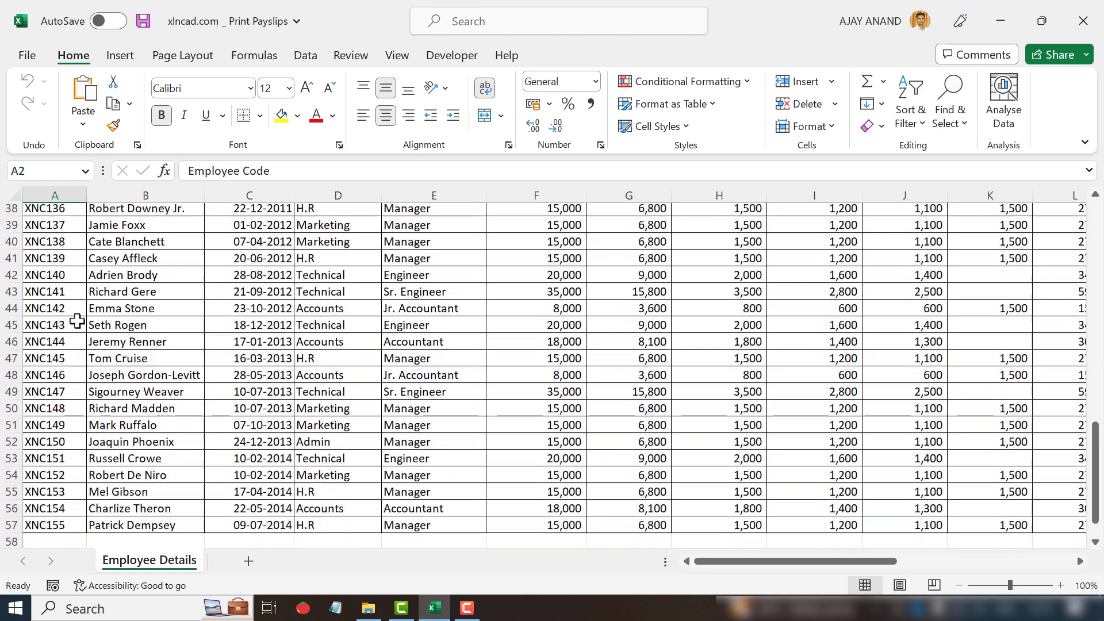
pyautogui.scroll(-1, 81, 408)
pyautogui.scroll(15, 167, 429)
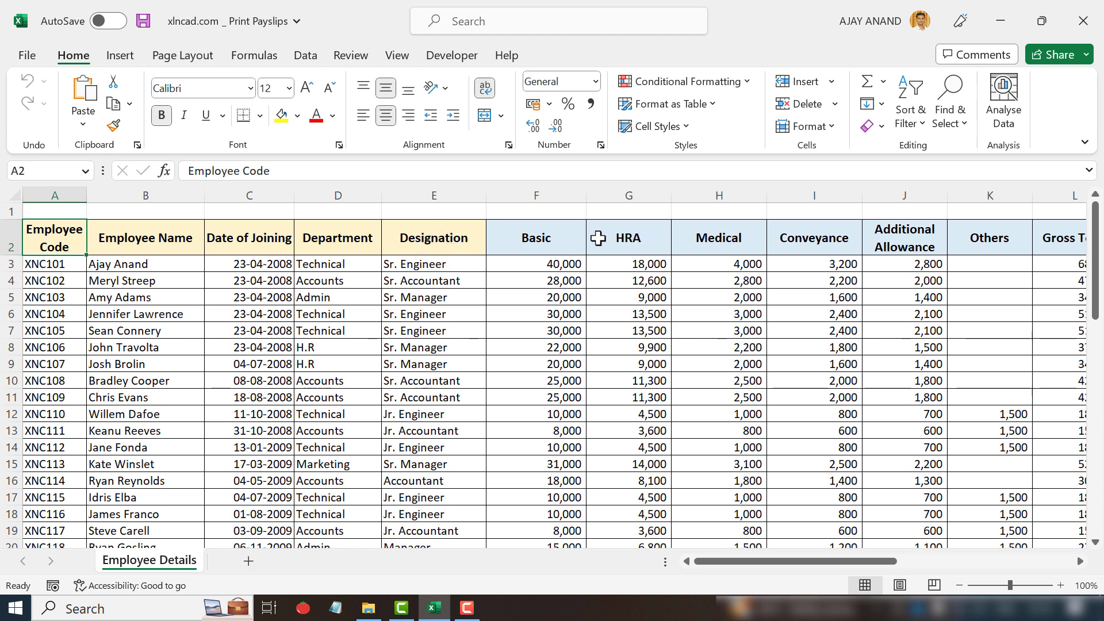
pyautogui.moveTo(863, 561)
pyautogui.mouseDown()
pyautogui.moveTo(937, 561)
pyautogui.moveTo(842, 561)
pyautogui.mouseUp()
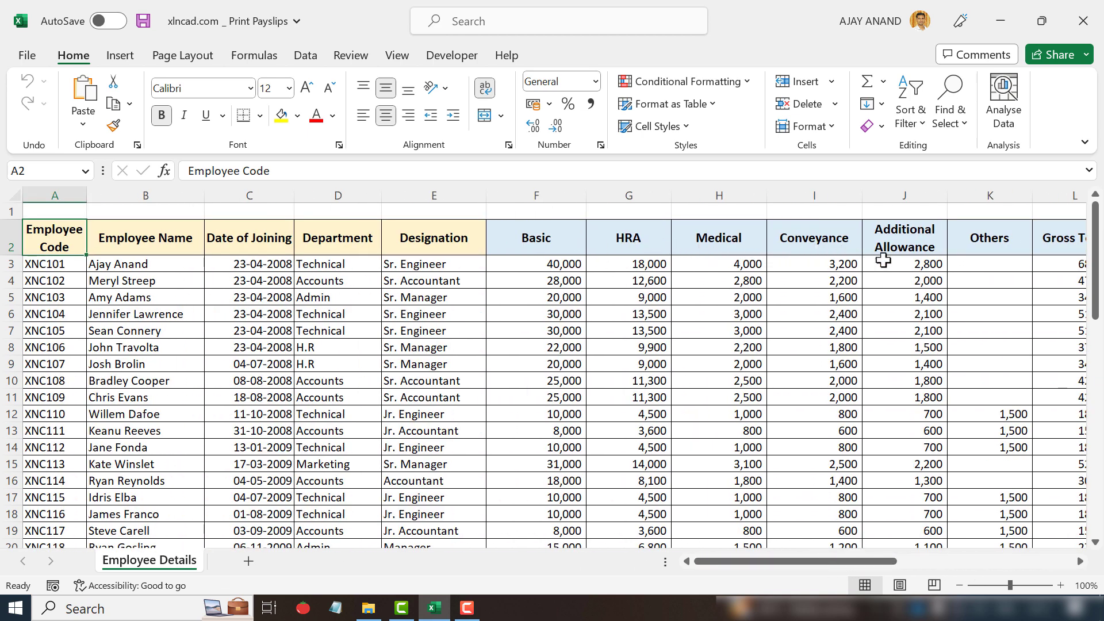
pyautogui.moveTo(846, 566); pyautogui.dragTo(964, 566)
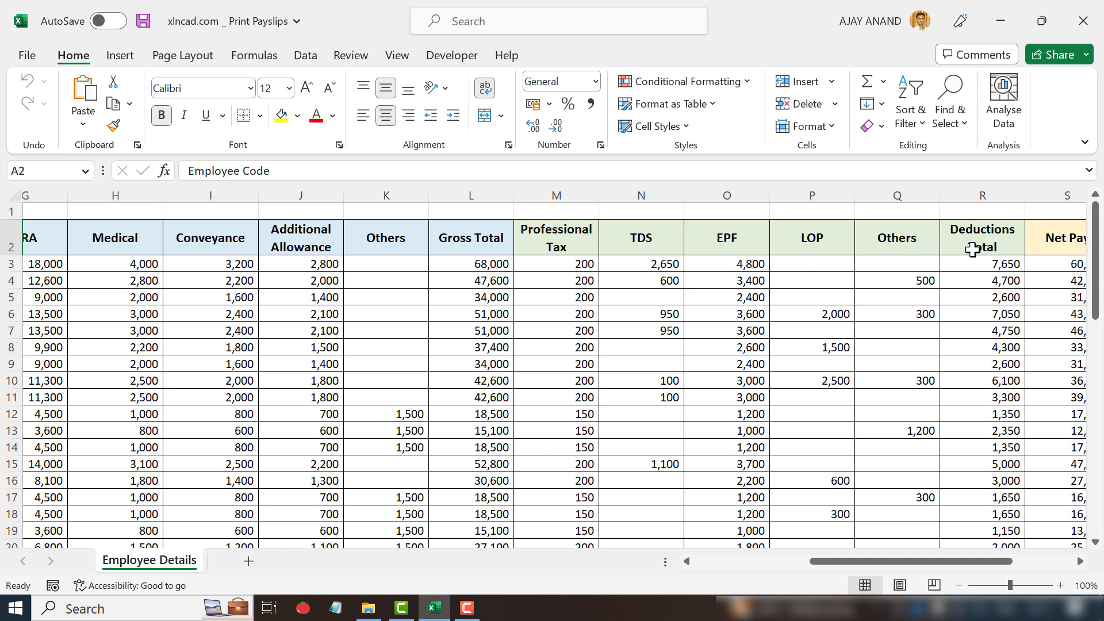
pyautogui.moveTo(920, 561); pyautogui.dragTo(990, 566)
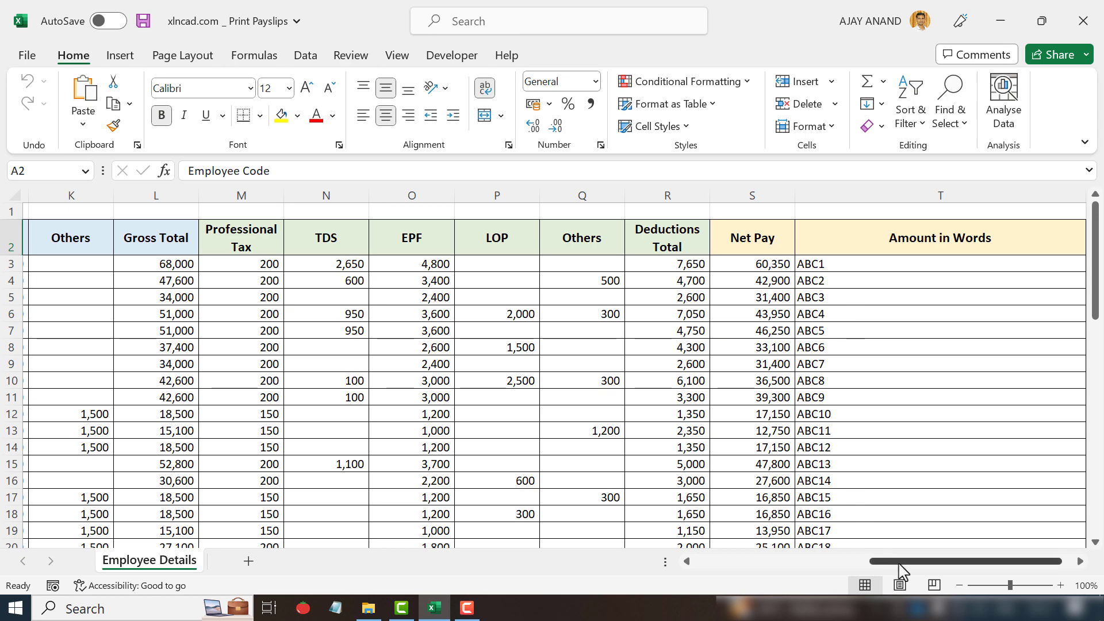
pyautogui.moveTo(899, 561); pyautogui.dragTo(708, 561)
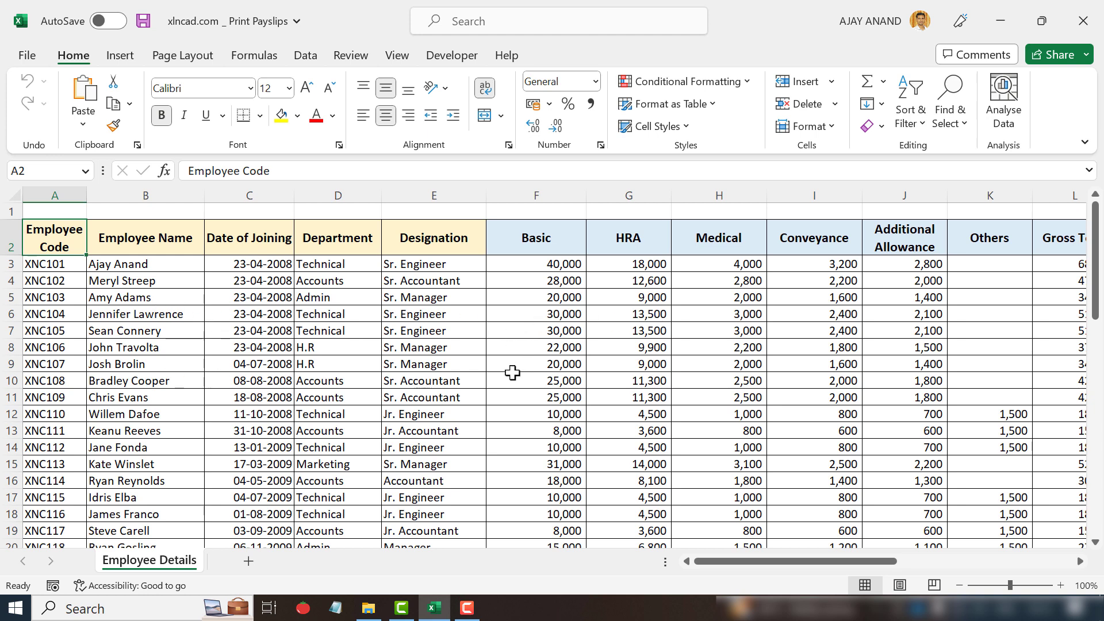
# - Add a new blank sheet and set column A's width to 5
pyautogui.click(249, 562)
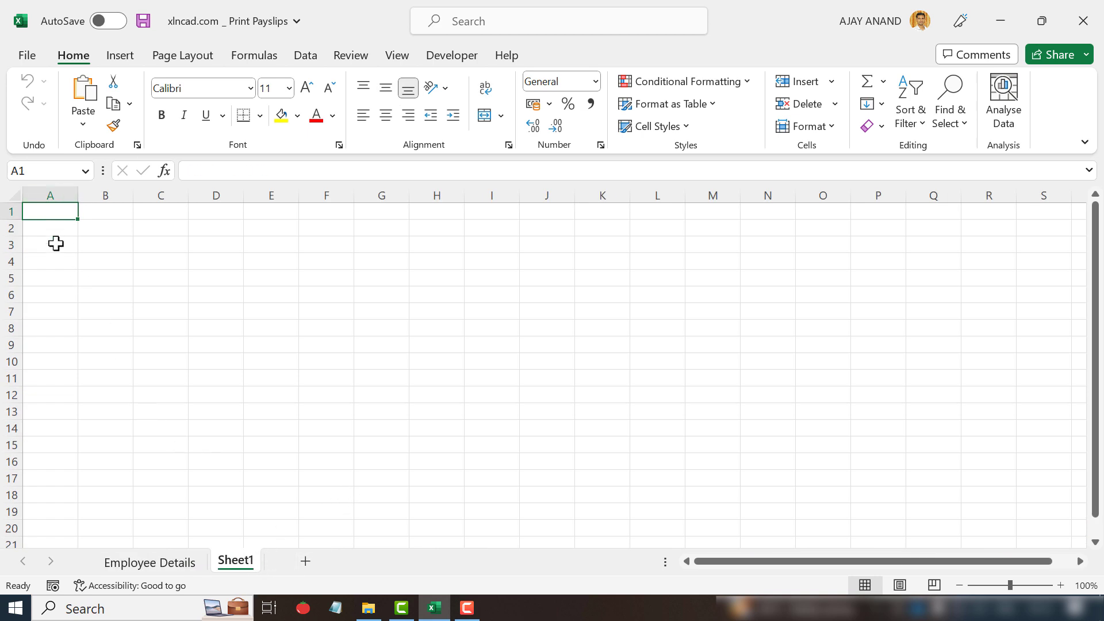
pyautogui.rightClick(63, 187)
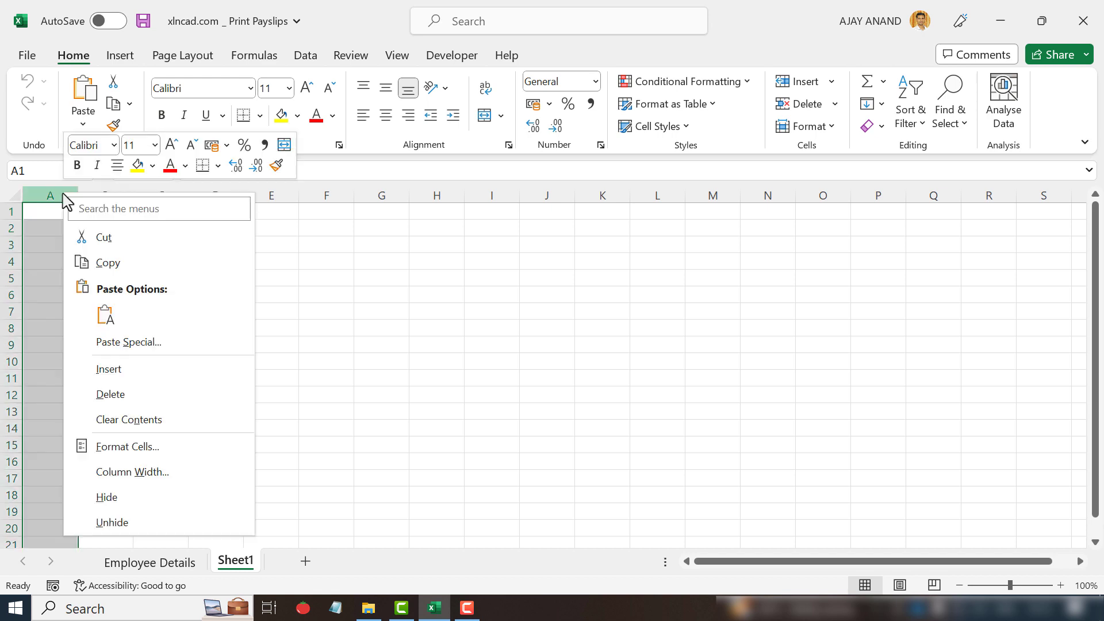
pyautogui.click(166, 472)
pyautogui.moveTo(158, 458); pyautogui.dragTo(211, 293)
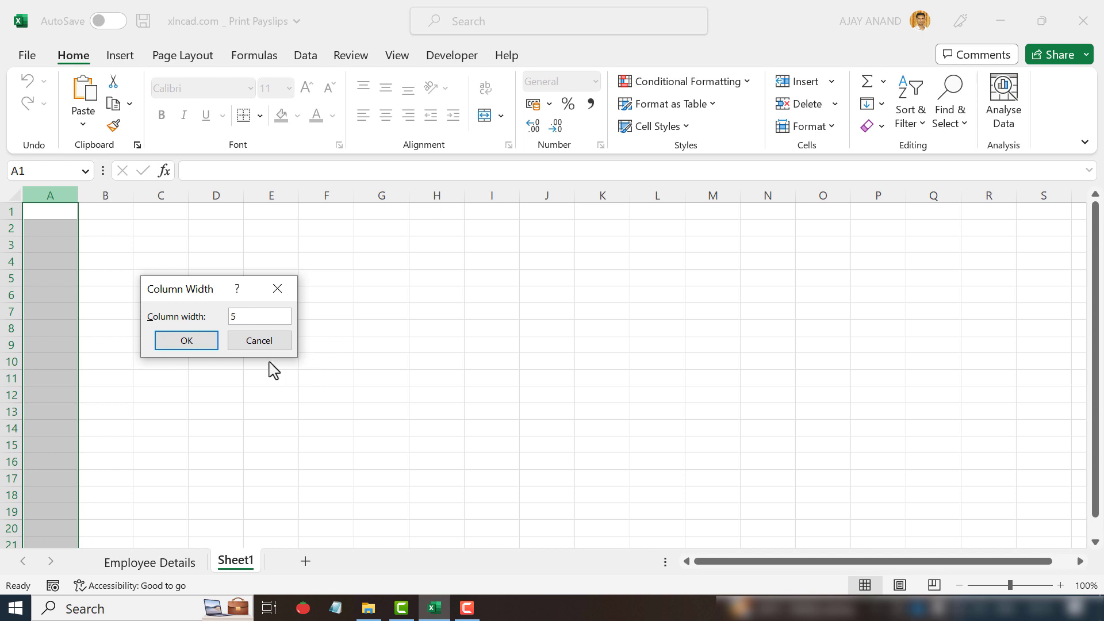
pyautogui.click(205, 343)
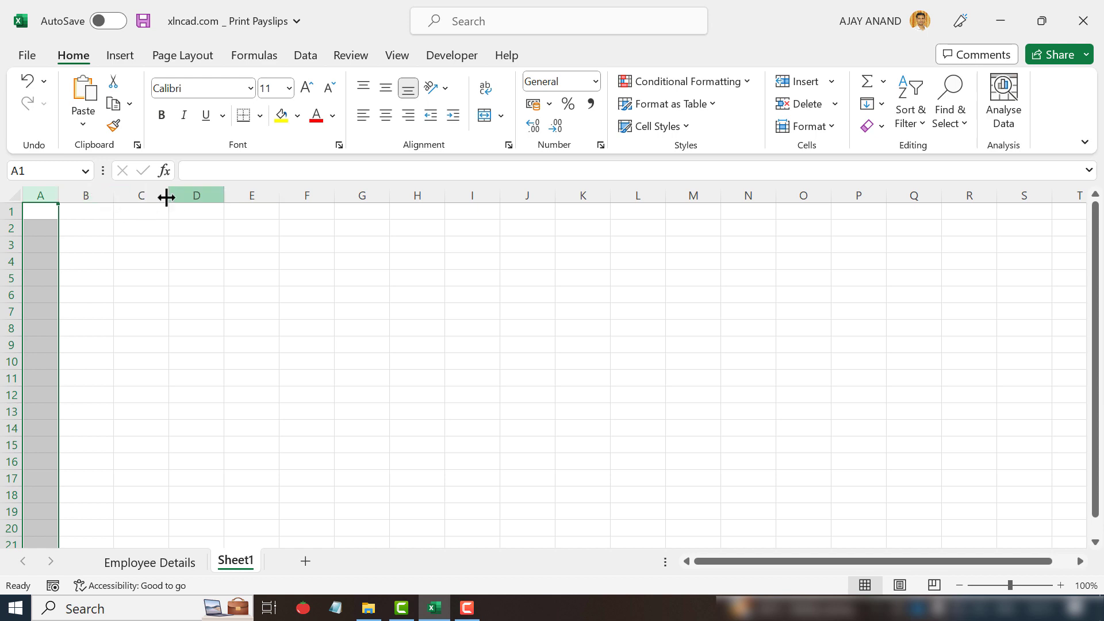
# - Set the width of columns B through E to 25
pyautogui.moveTo(88, 193); pyautogui.dragTo(224, 193)
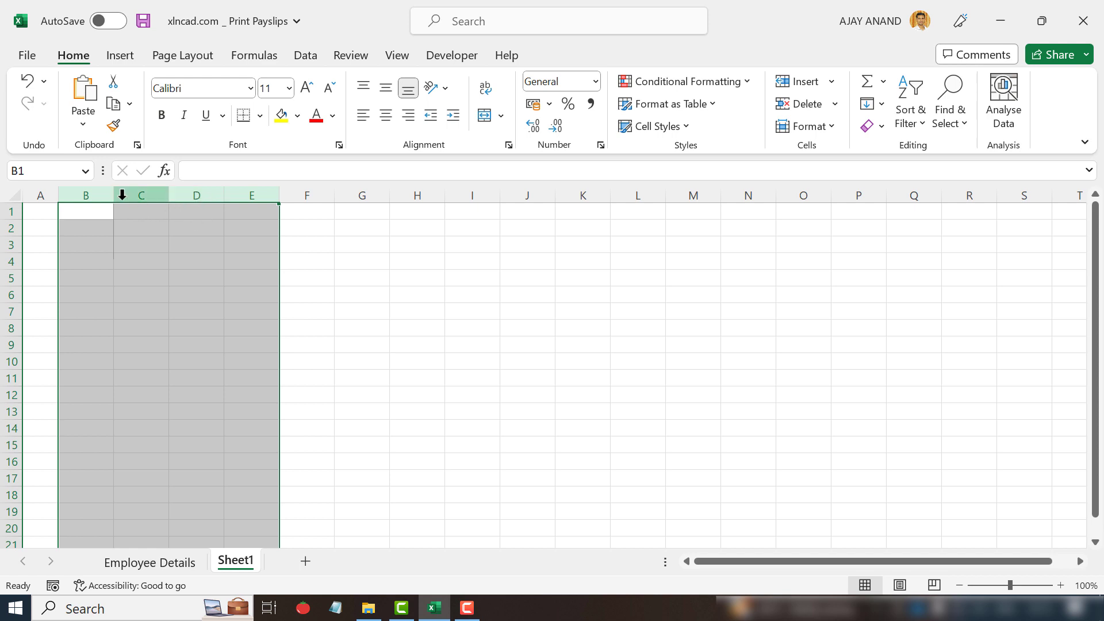
pyautogui.rightClick(176, 193)
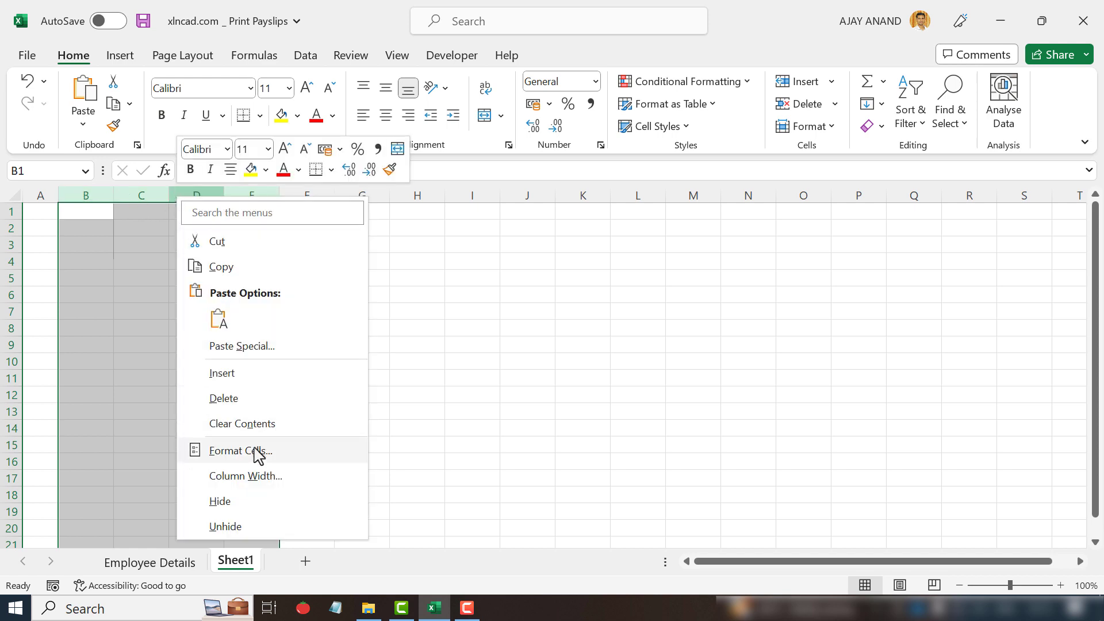
pyautogui.click(287, 481)
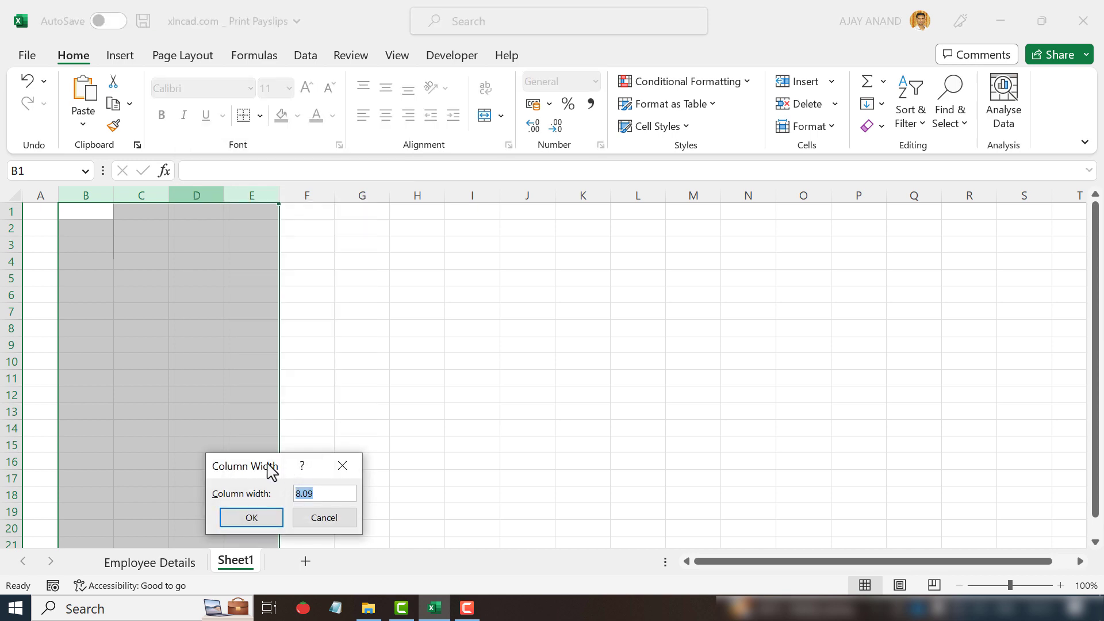
pyautogui.moveTo(271, 469); pyautogui.dragTo(377, 290)
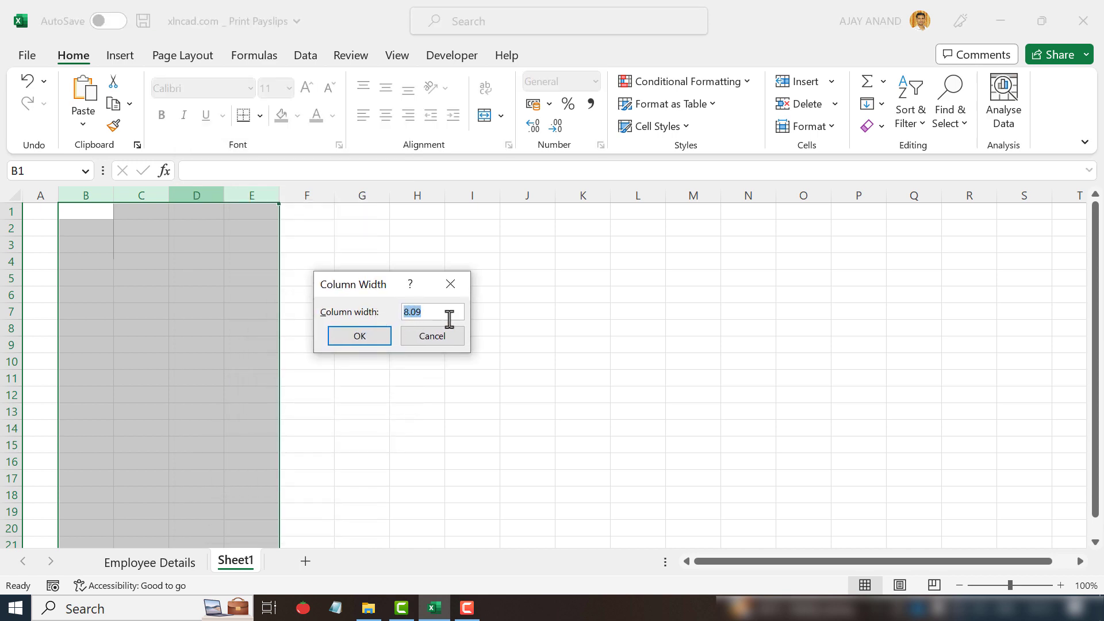
pyautogui.click(385, 341)
pyautogui.click(493, 311)
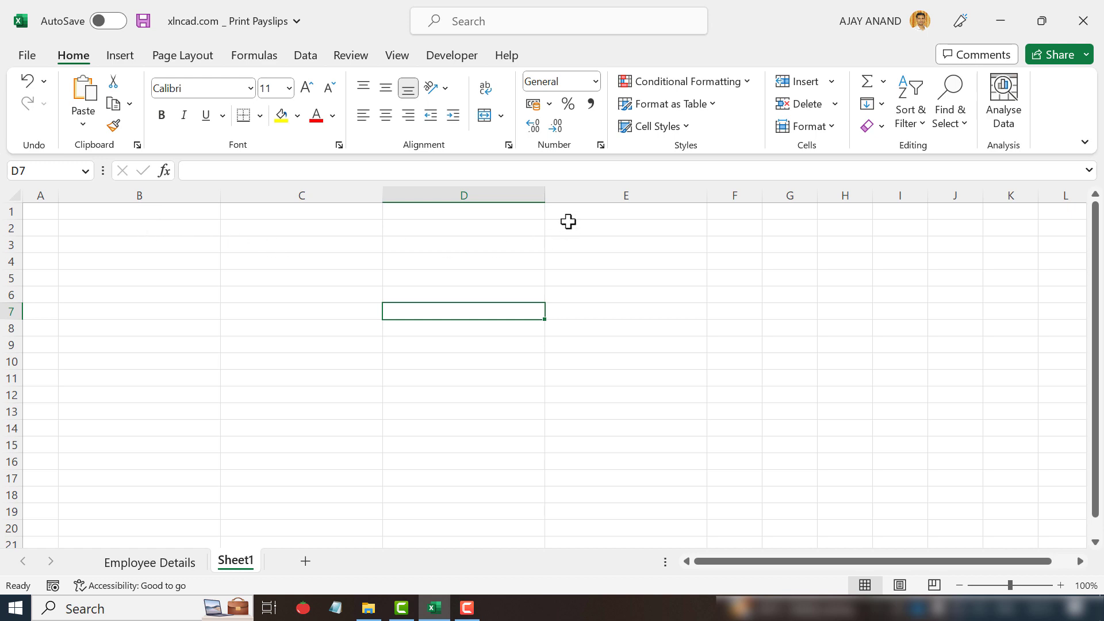
# - Merge and centre B1:E3 and enter the title 'xlncad.com'
pyautogui.moveTo(146, 209); pyautogui.dragTo(566, 244)
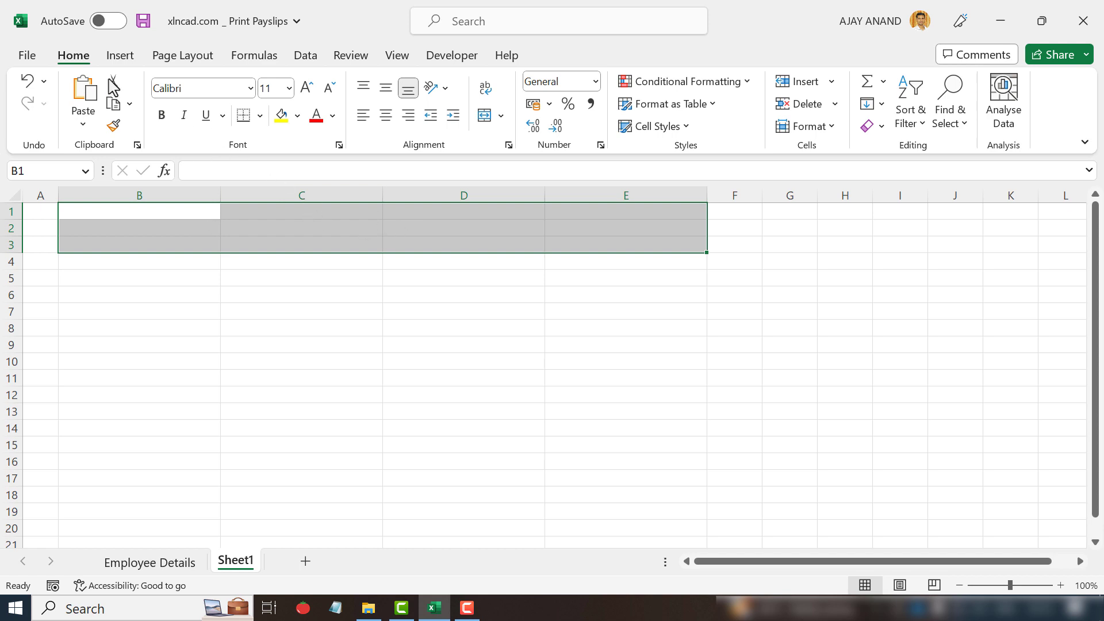
pyautogui.click(487, 120)
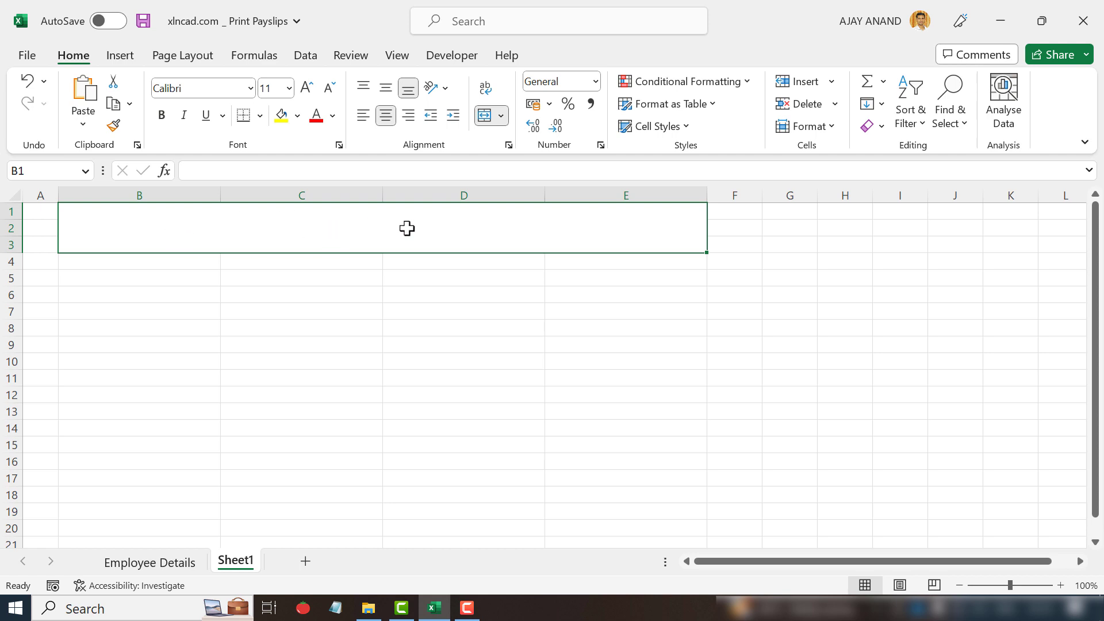
pyautogui.write('xlnca')
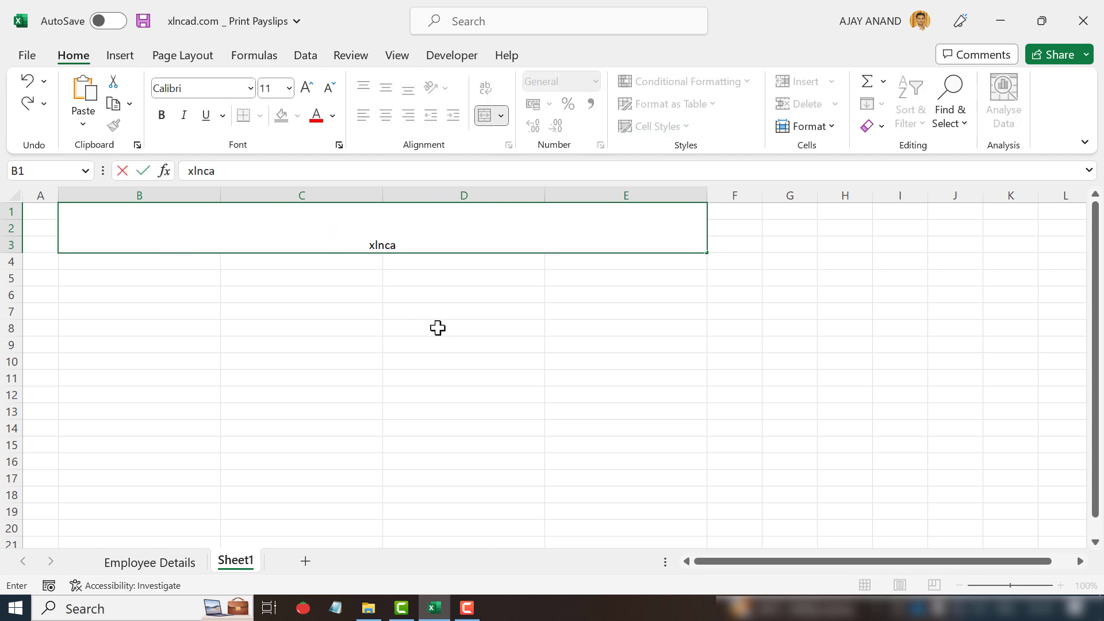
pyautogui.write('d.com')
pyautogui.press('Return')
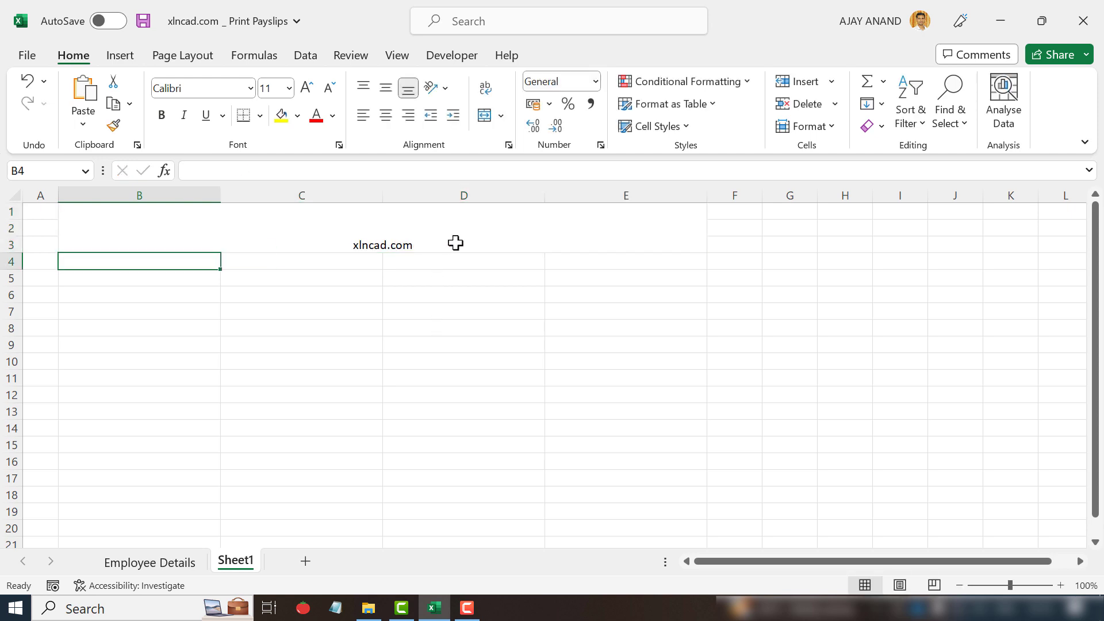
# - Make the title 18 pt, middle-aligned and bold, then merge and centre B4:E5
pyautogui.click(432, 228)
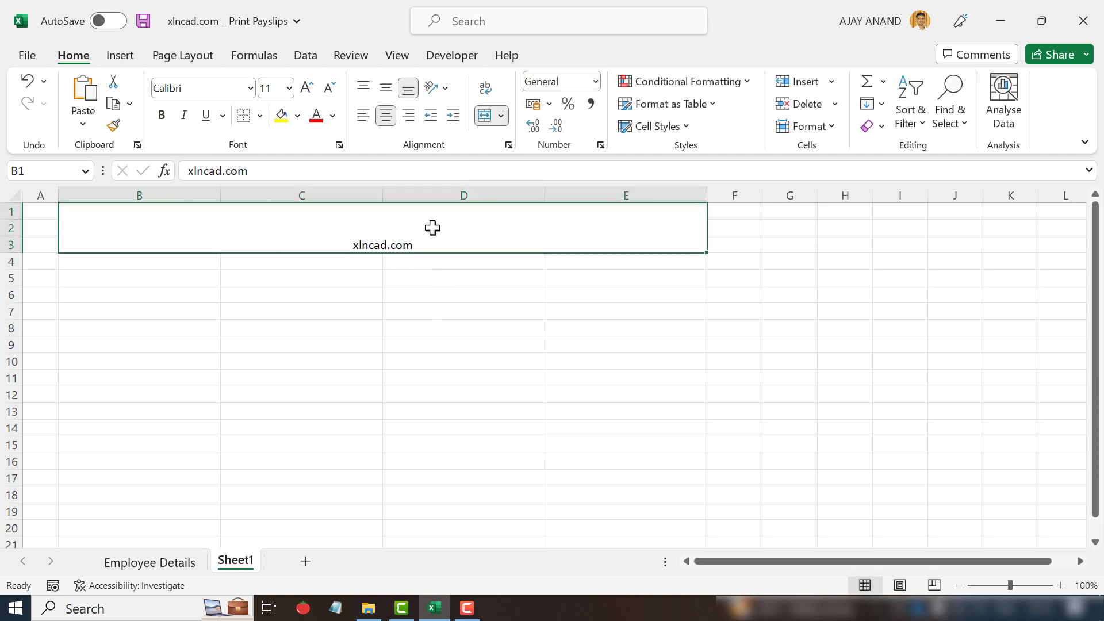
pyautogui.click(308, 89)
pyautogui.click(308, 90)
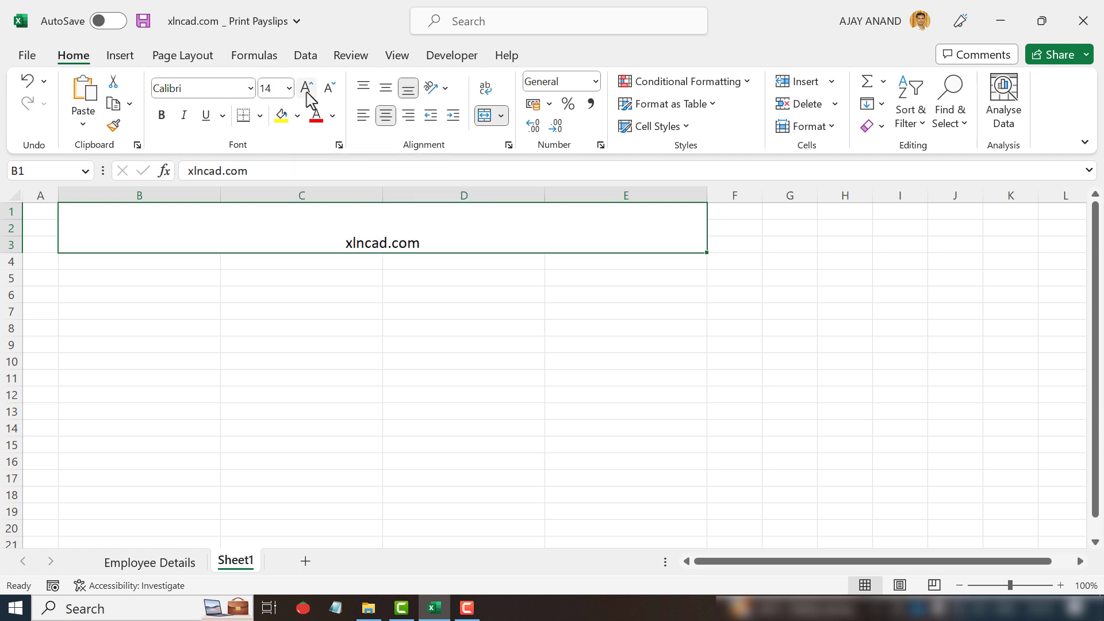
pyautogui.click(308, 89)
pyautogui.click(308, 89)
pyautogui.click(385, 88)
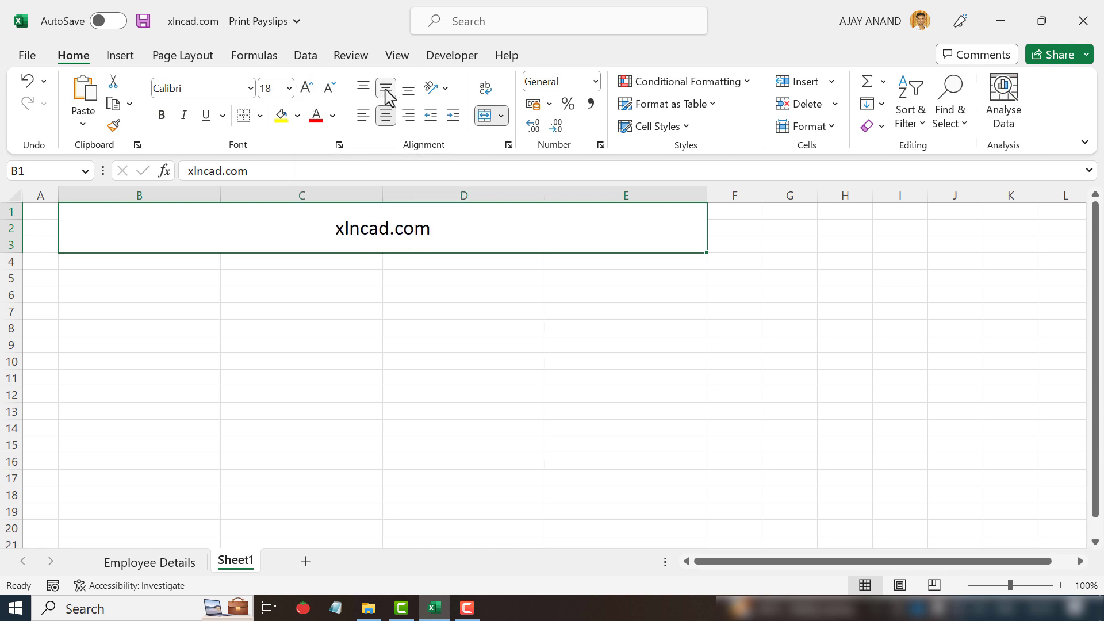
pyautogui.click(167, 119)
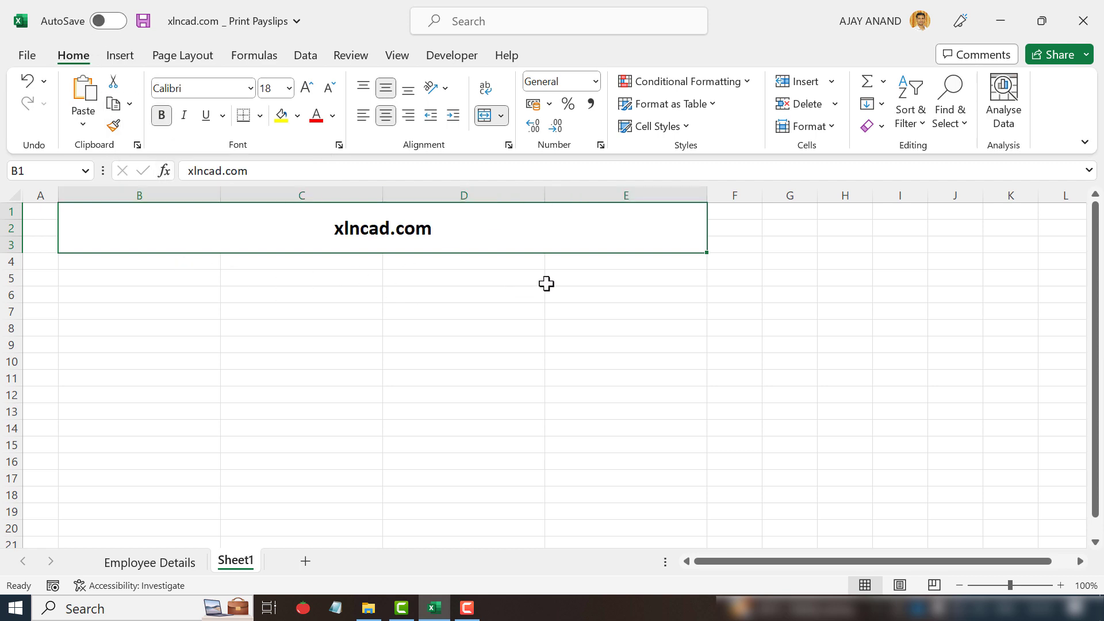
pyautogui.moveTo(153, 259); pyautogui.dragTo(564, 276)
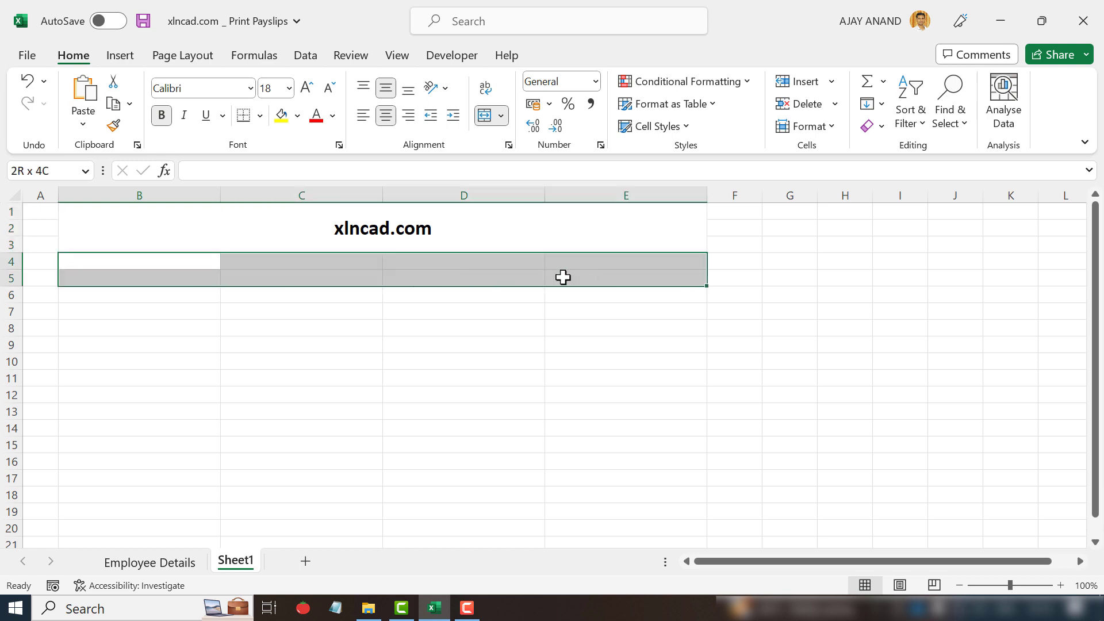
pyautogui.click(485, 116)
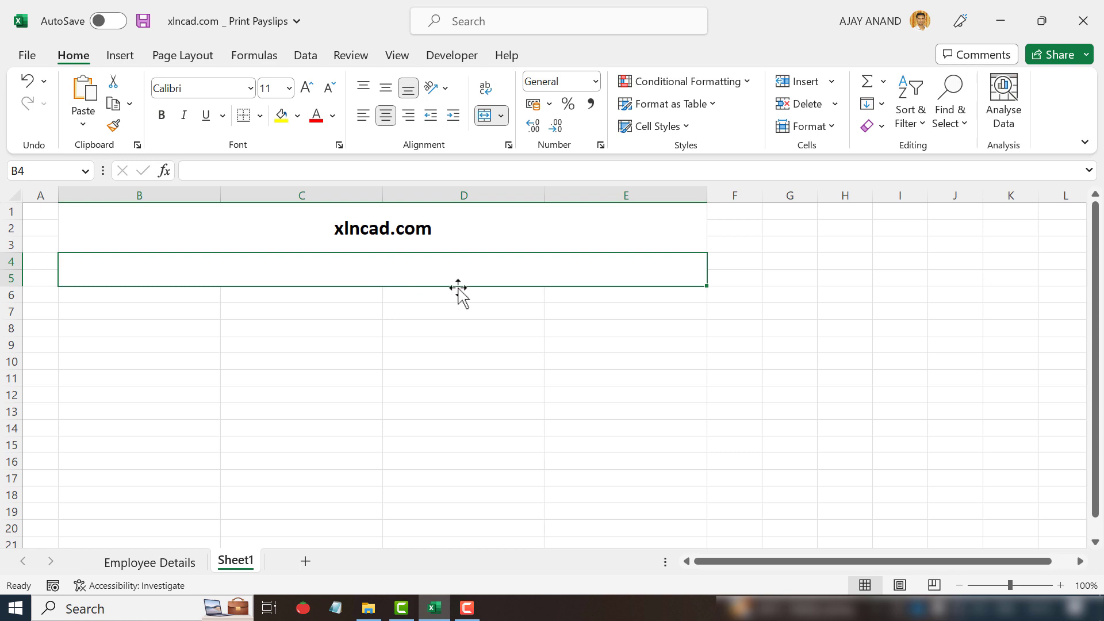
# - Enter Month and Year headers in G1:H1 with March and 2023 below them
pyautogui.click(794, 215)
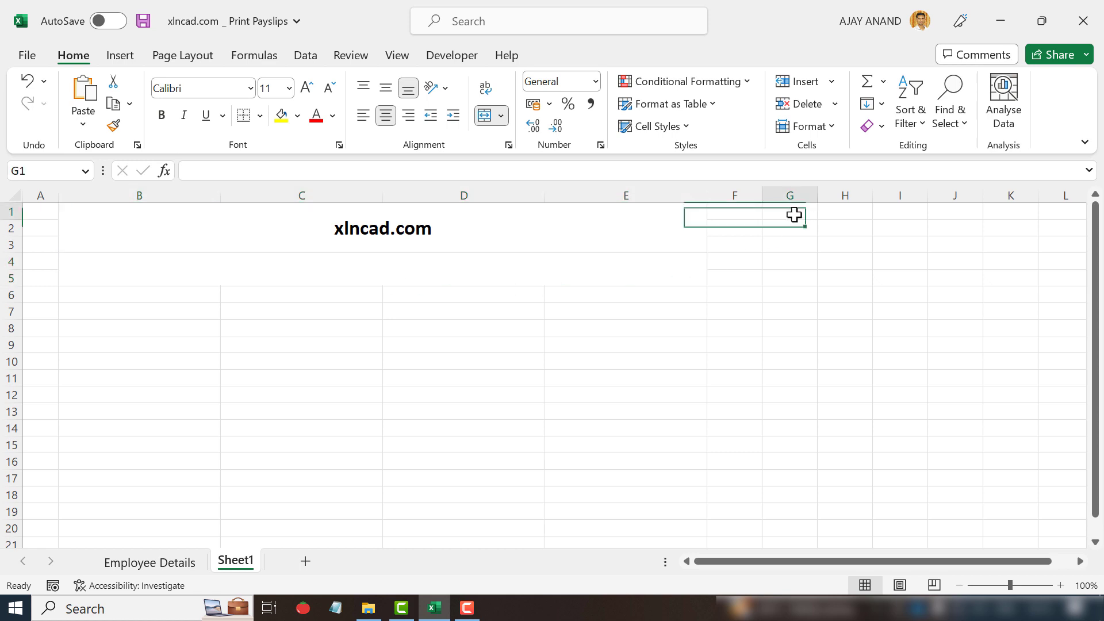
pyautogui.write('Month')
pyautogui.press('Tab')
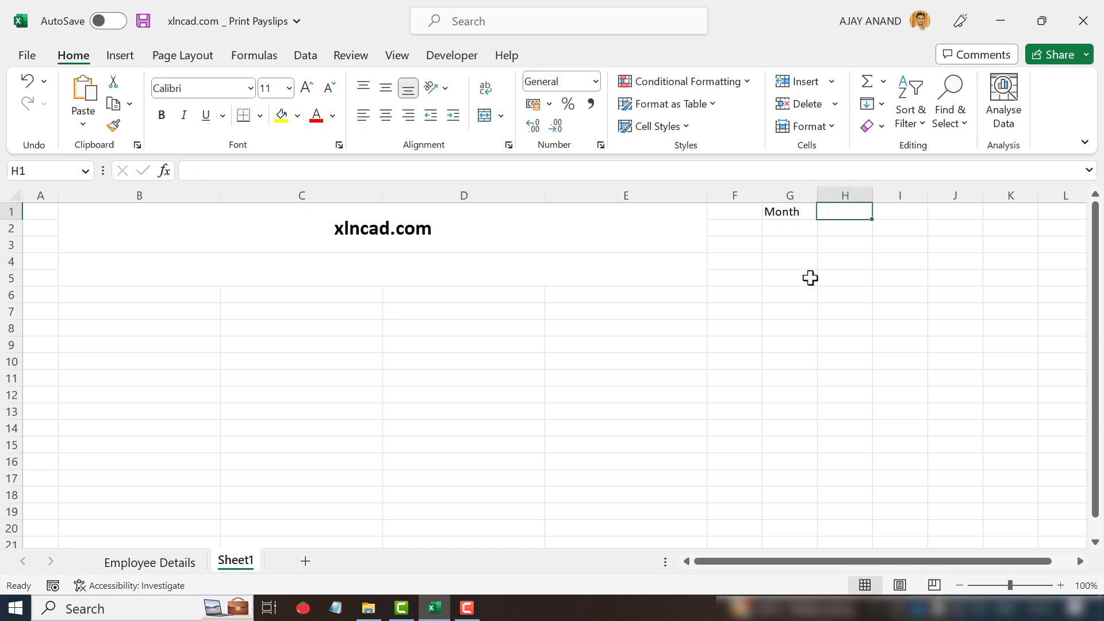
pyautogui.write('Year')
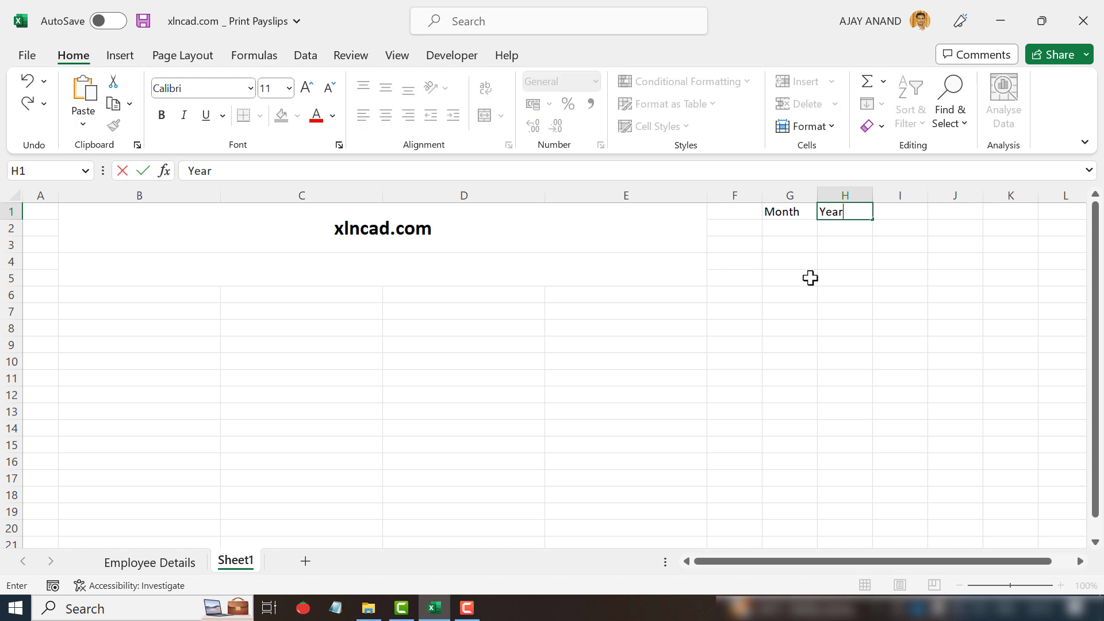
pyautogui.press('Return')
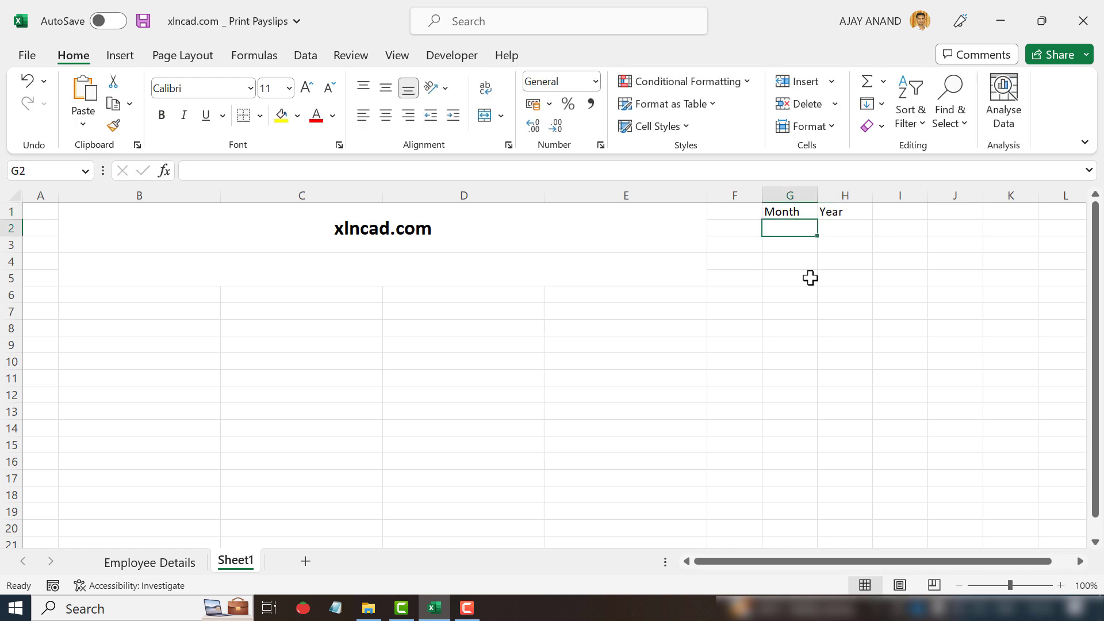
pyautogui.write('March')
pyautogui.press('Tab')
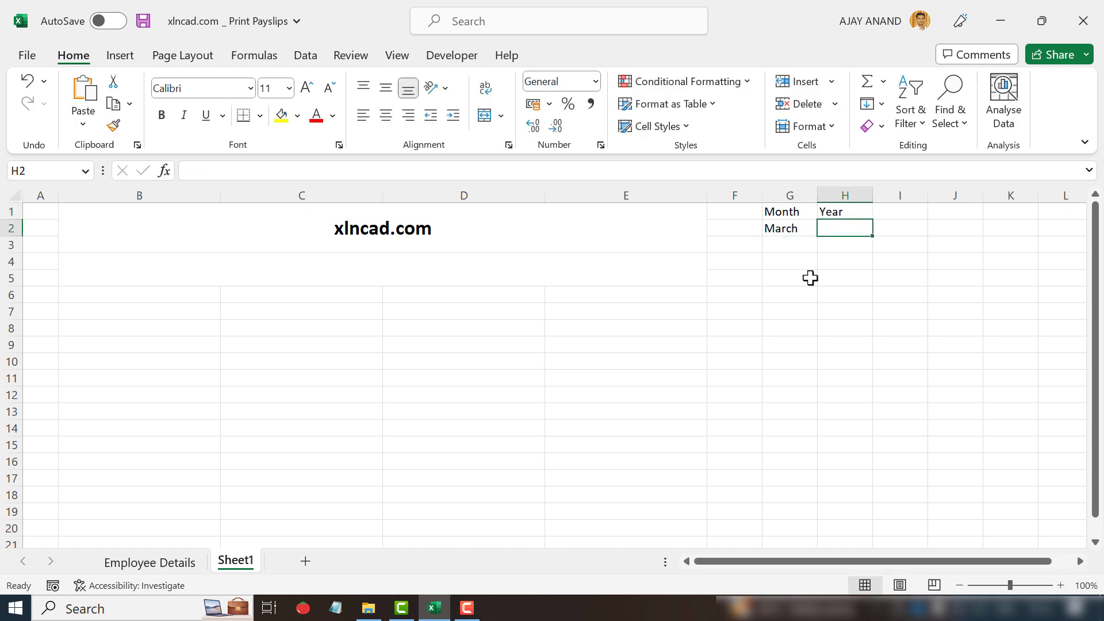
pyautogui.write('2023')
pyautogui.press('Return')
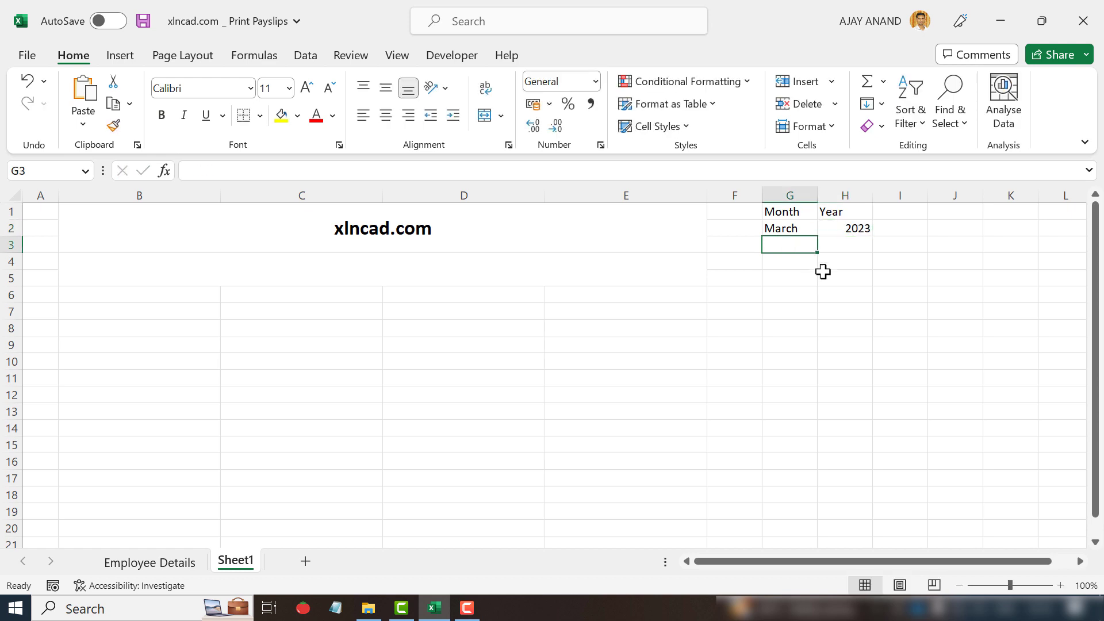
# - Apply All Borders to G1:H2 and bold the Month and Year headers
pyautogui.moveTo(796, 211); pyautogui.dragTo(821, 226)
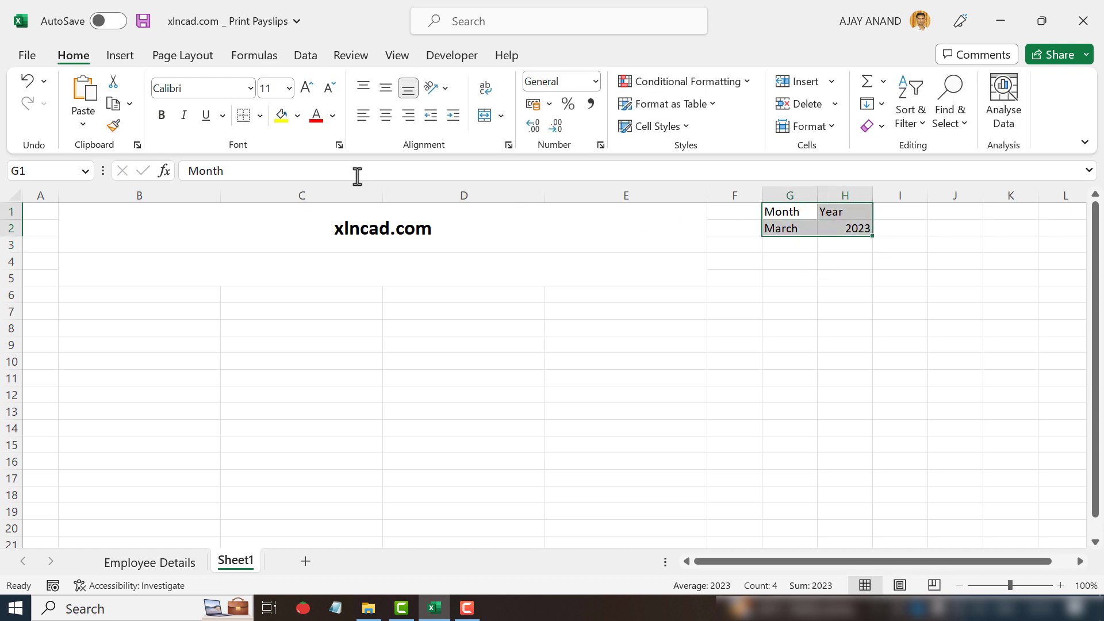
pyautogui.click(260, 117)
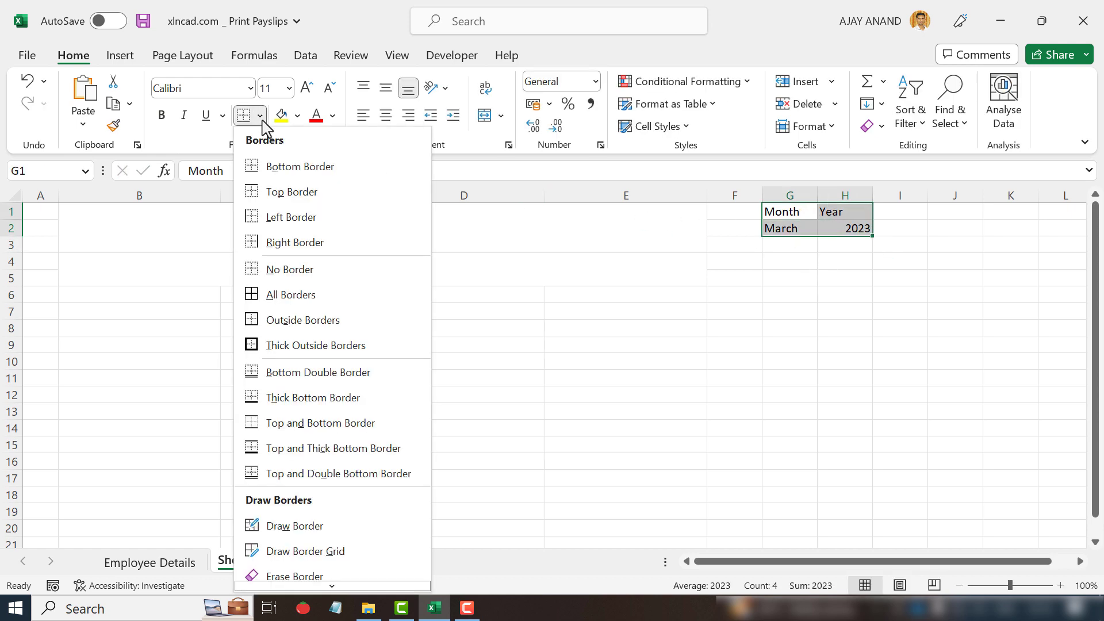
pyautogui.click(276, 294)
pyautogui.moveTo(789, 212); pyautogui.dragTo(835, 211)
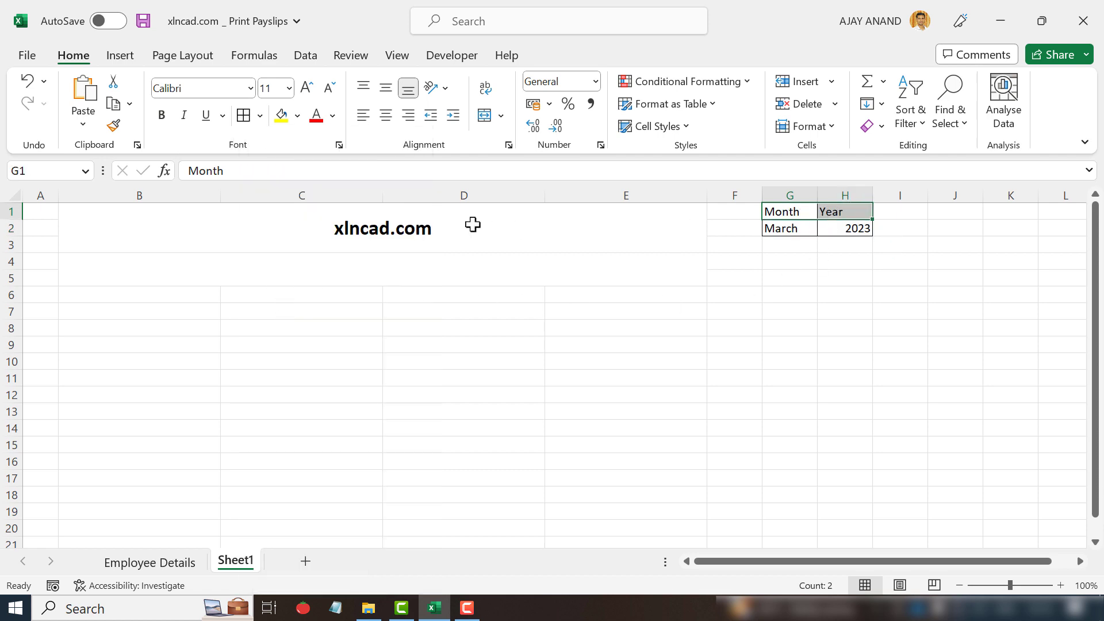
pyautogui.click(161, 115)
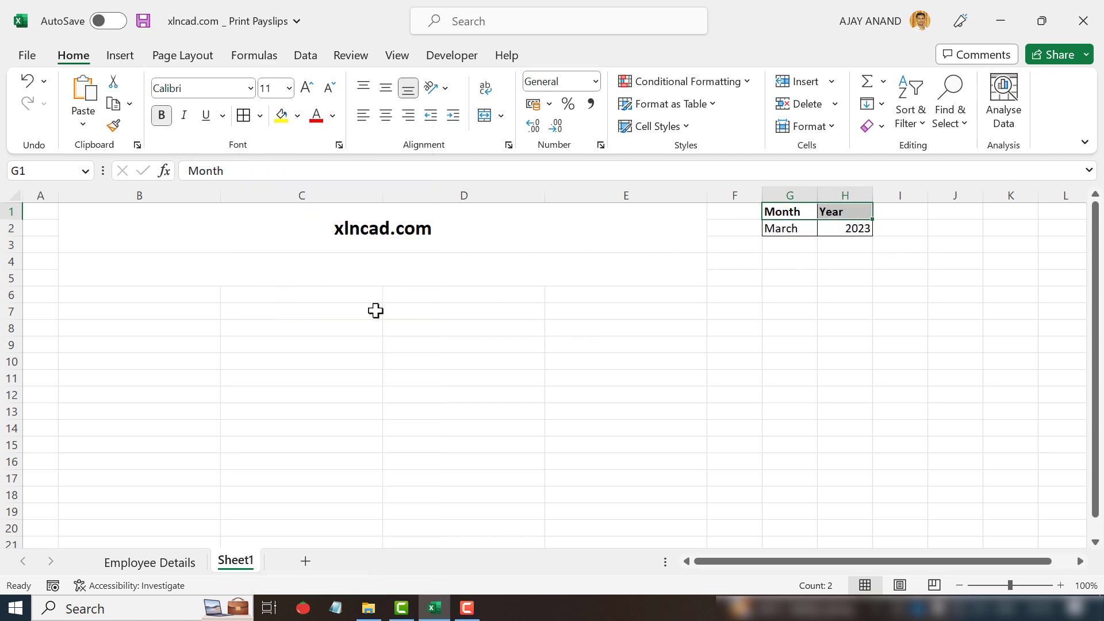
# - Enter ="Salary slip for the month of "&G2&" "&H2 in merged cell B4
pyautogui.click(354, 269)
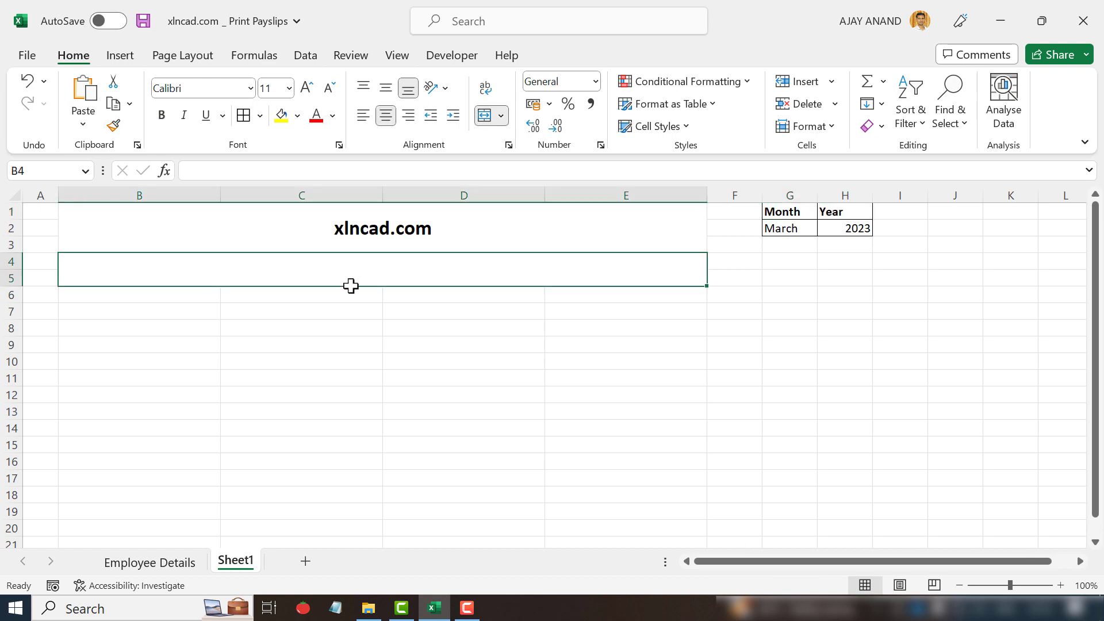
pyautogui.write('=')
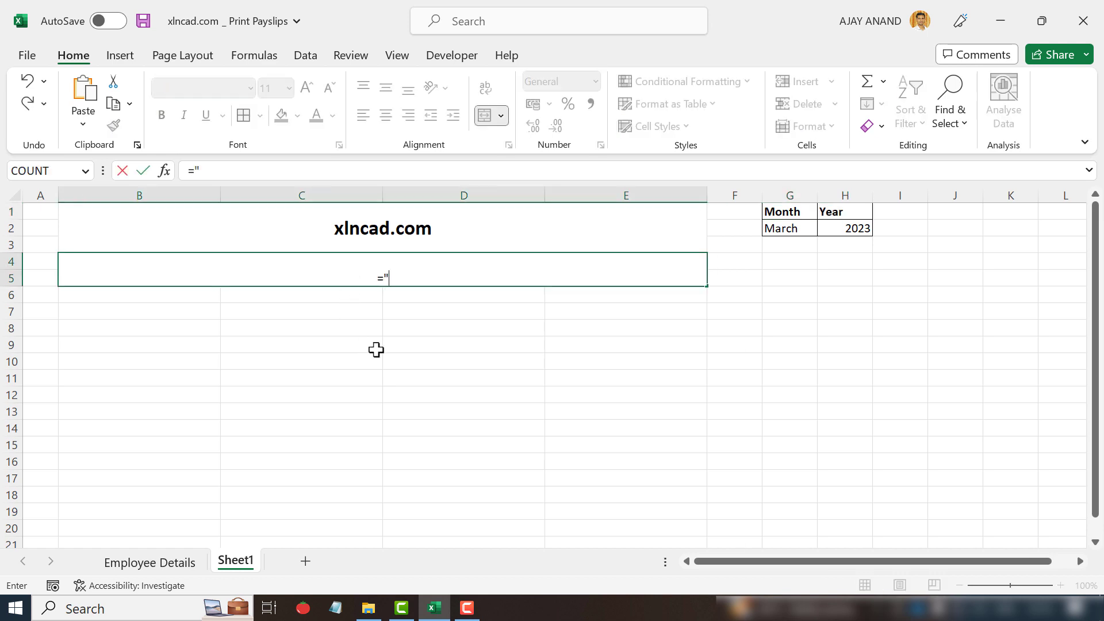
pyautogui.write('"Salary slip for the month of')
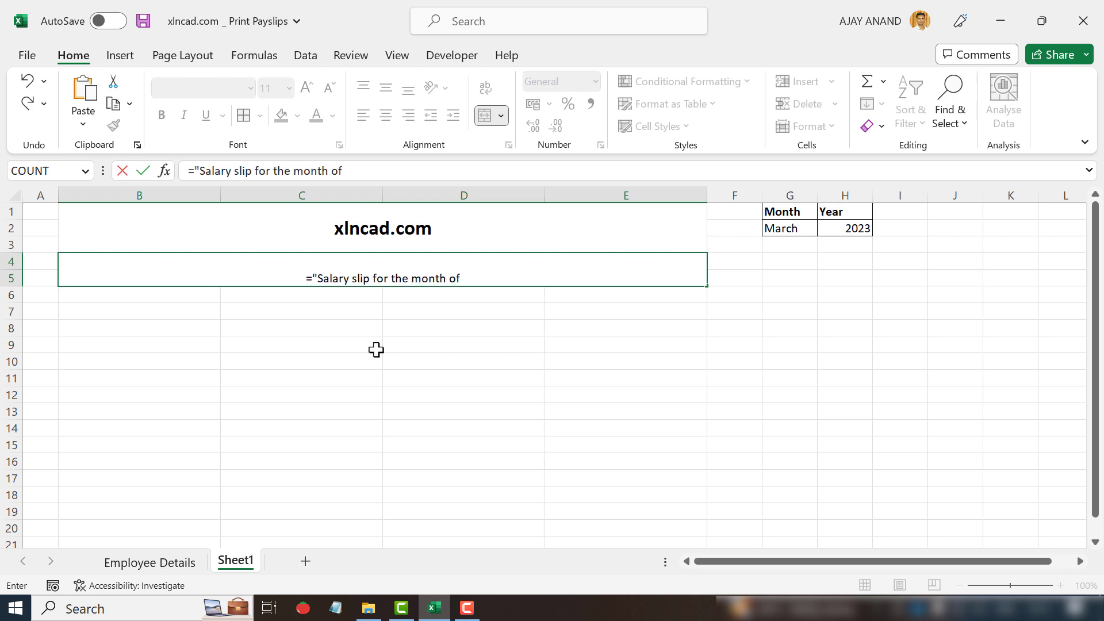
pyautogui.write(' "')
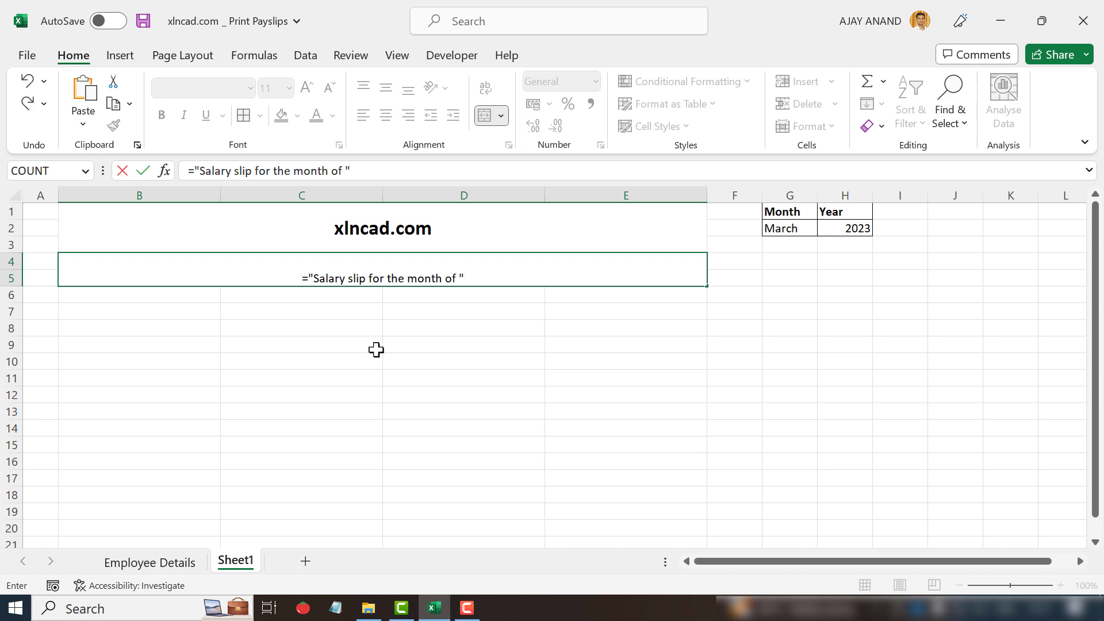
pyautogui.write('&')
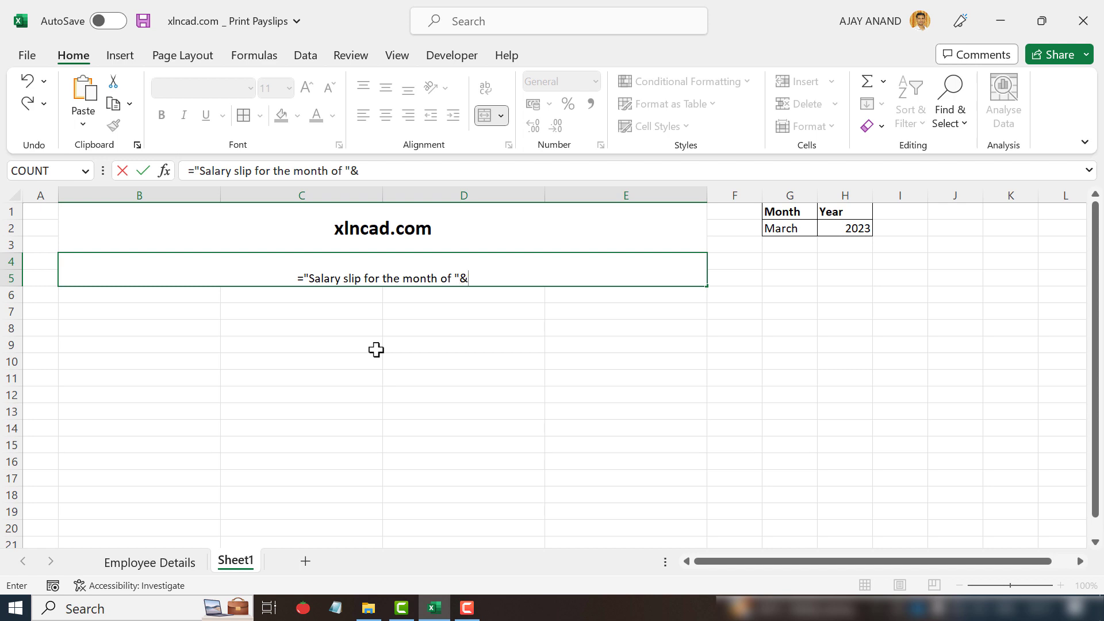
pyautogui.click(799, 232)
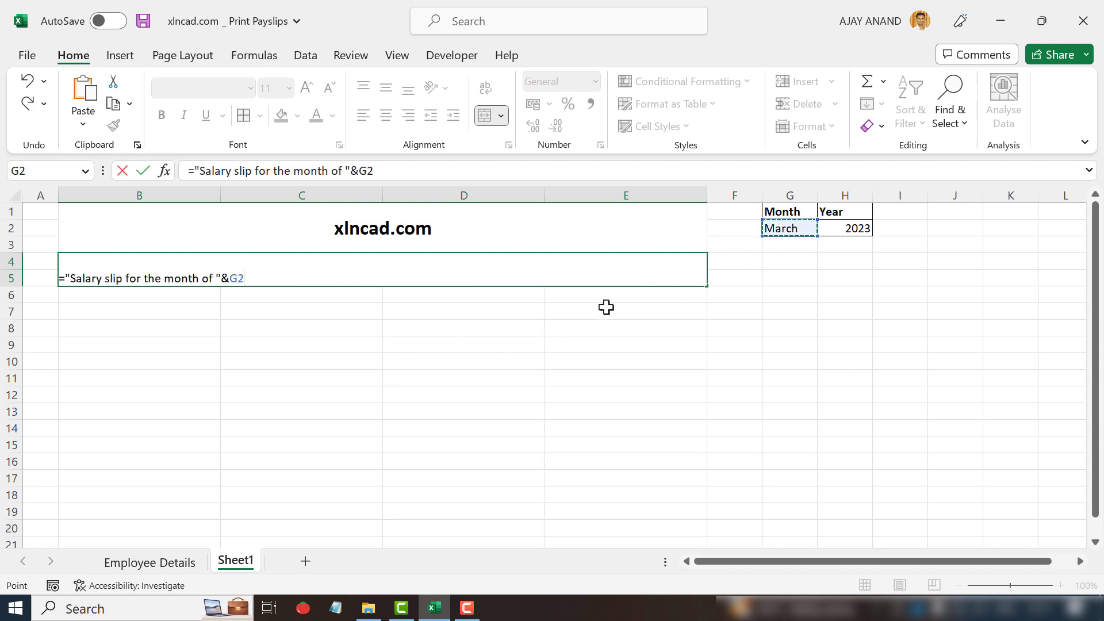
pyautogui.write('&" "&')
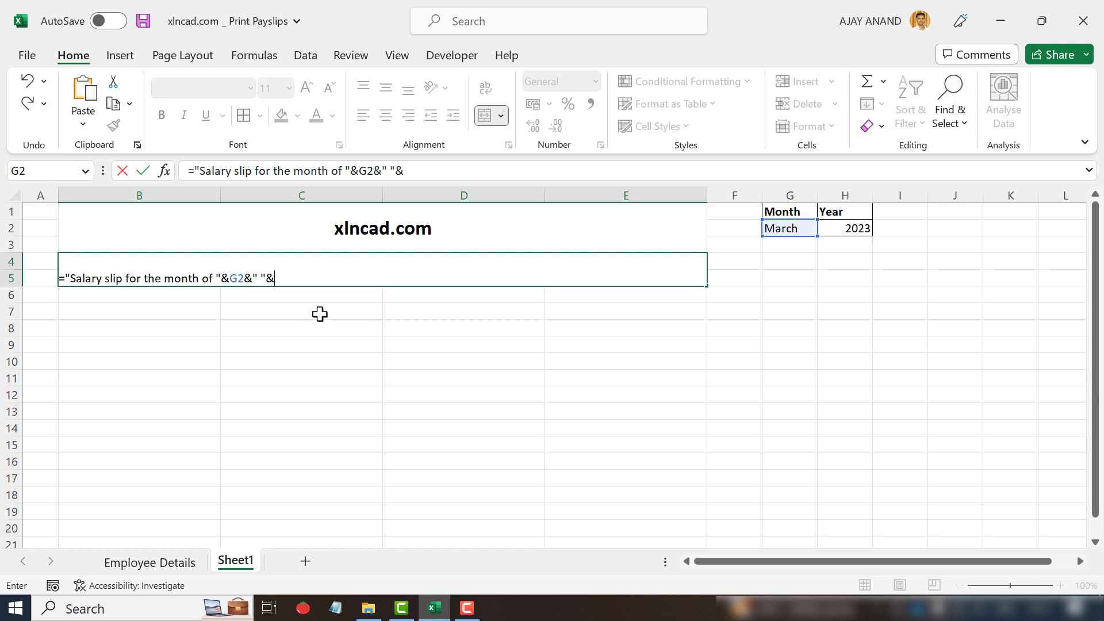
pyautogui.click(856, 229)
pyautogui.press('Return')
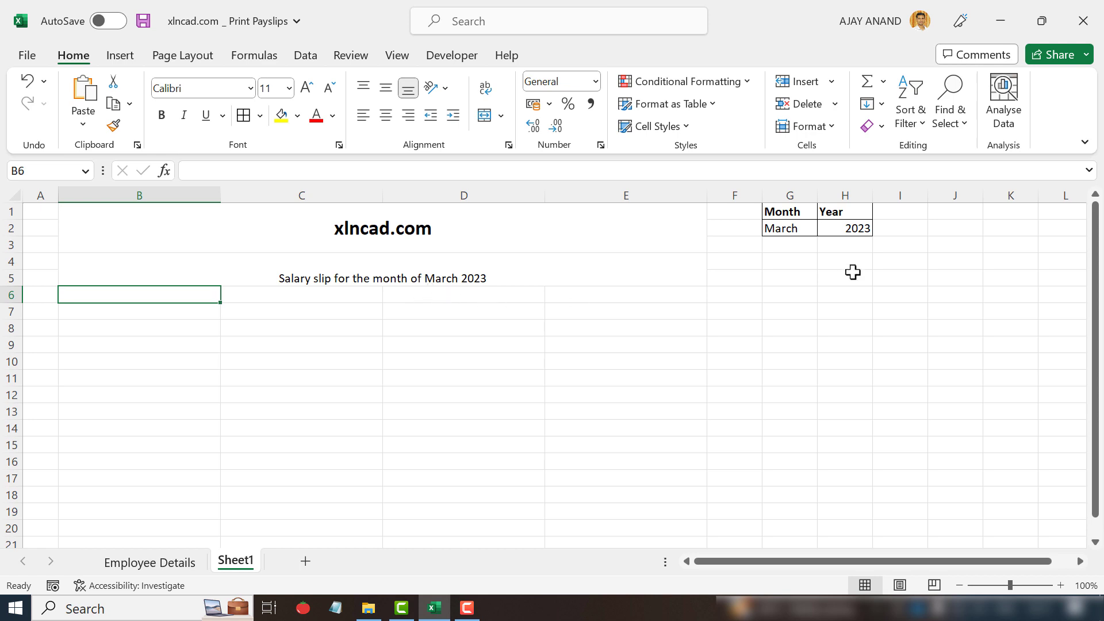
# - Change G2 to July so the title reads 'Salary slip for the month of July 2023'
pyautogui.click(801, 229)
pyautogui.write('J')
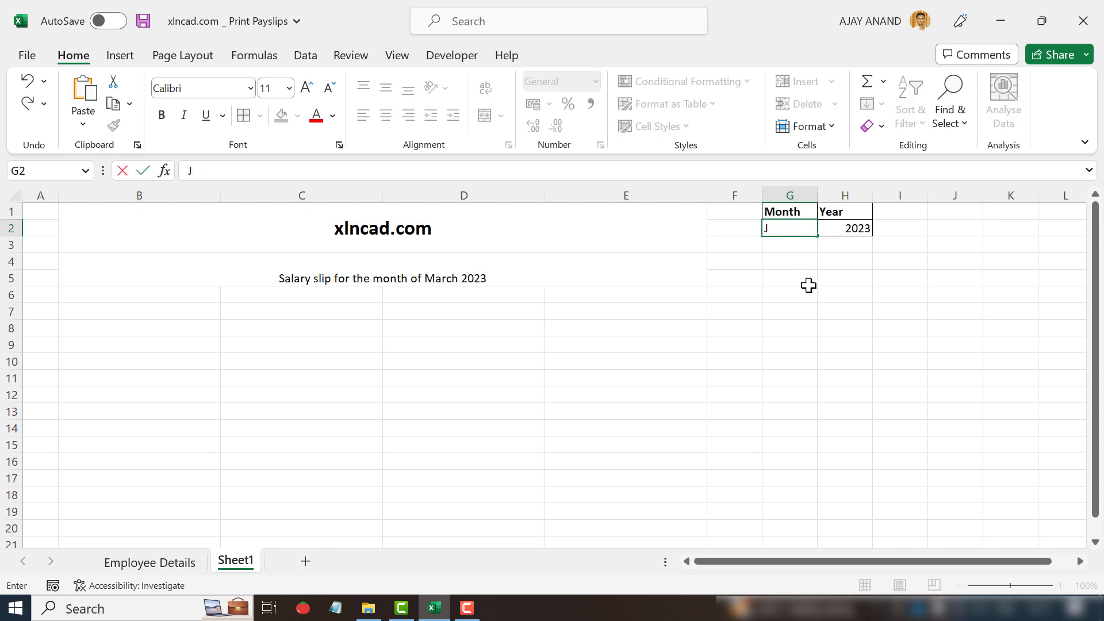
pyautogui.write('uly')
pyautogui.press('Return')
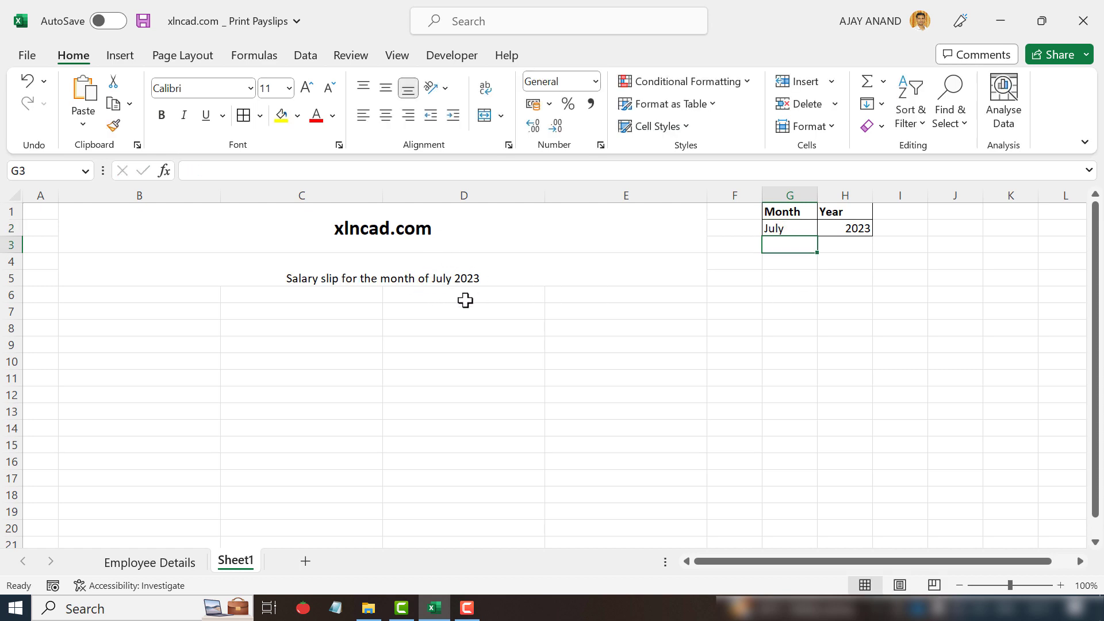
pyautogui.click(805, 228)
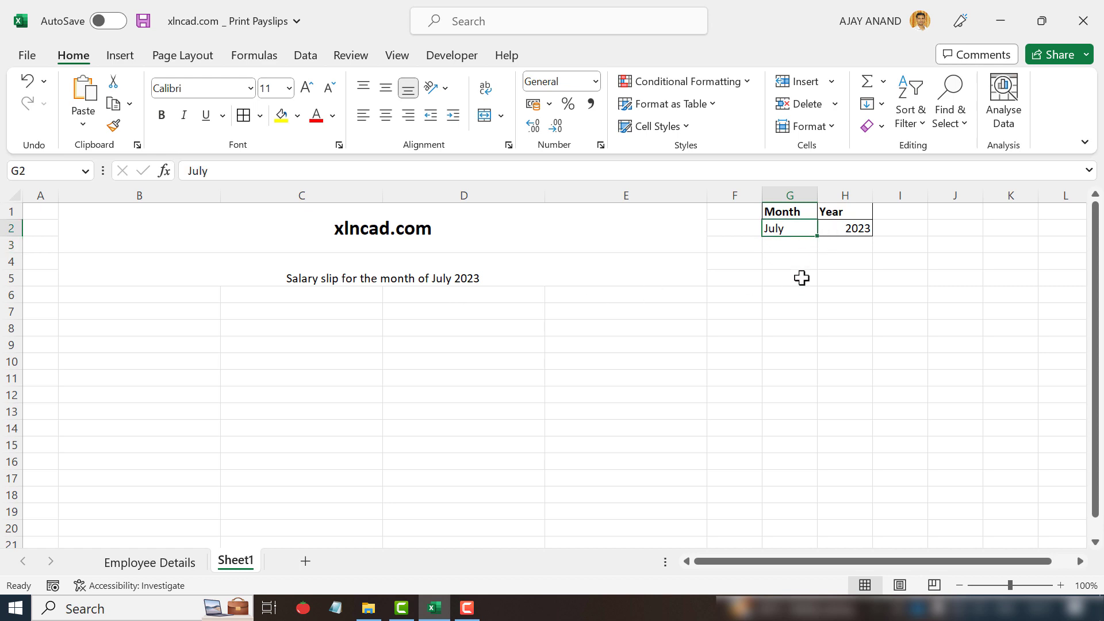
# - Restore G2 to March and make the B4 title bold, 14-point and vertically centred
pyautogui.write('March')
pyautogui.press('Return')
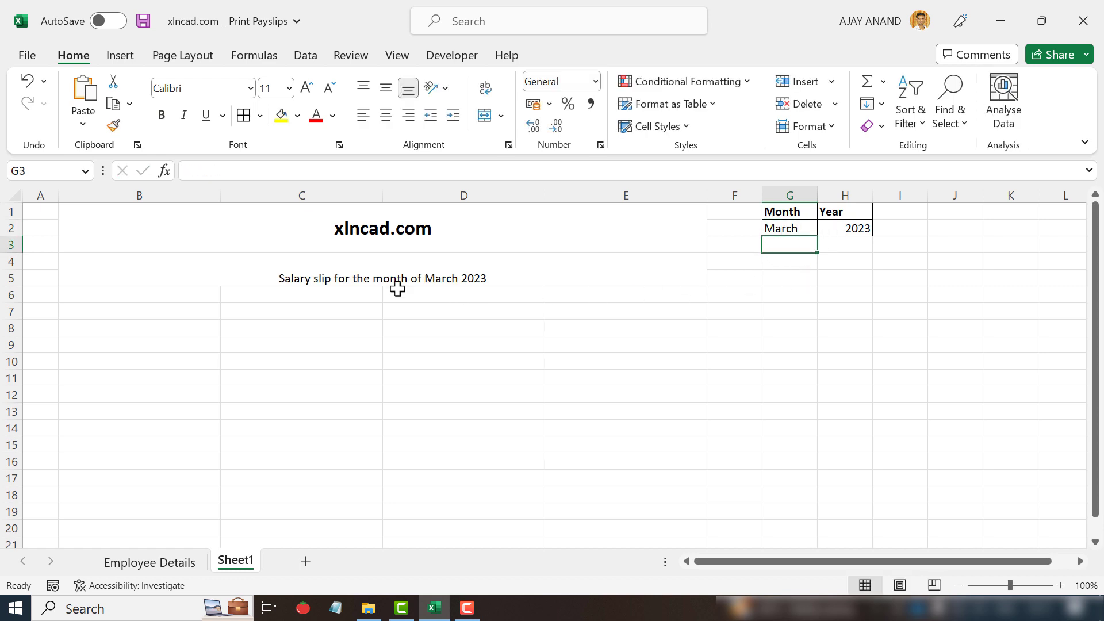
pyautogui.click(371, 268)
pyautogui.click(385, 87)
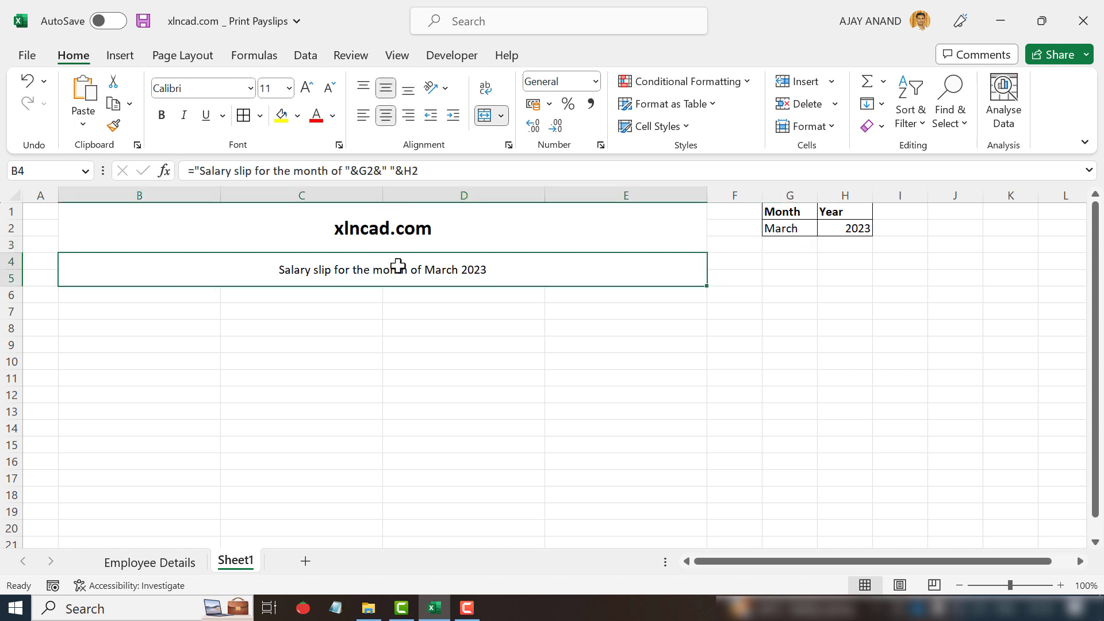
pyautogui.click(161, 115)
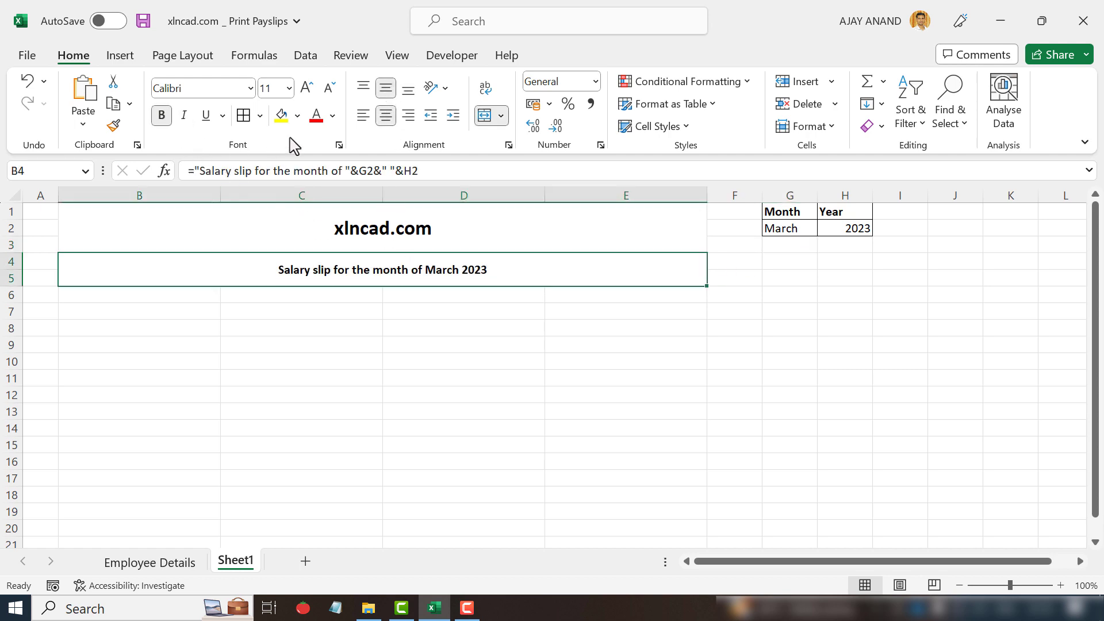
pyautogui.click(307, 89)
pyautogui.click(308, 89)
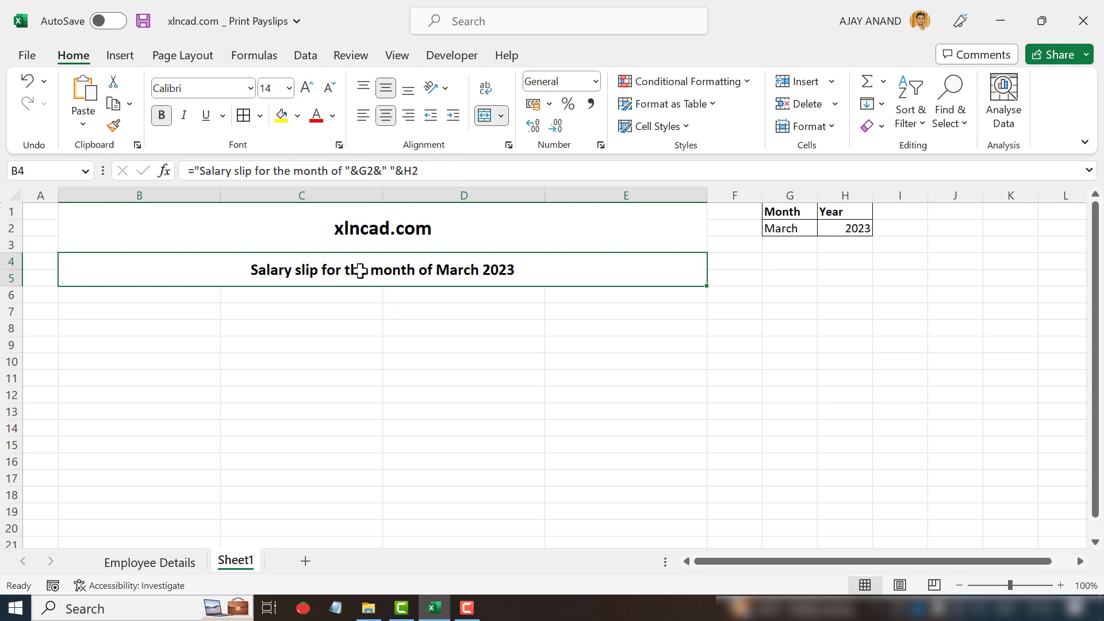
# - Shade the title light blue and merge B6:E6 into a spacer row
pyautogui.click(297, 116)
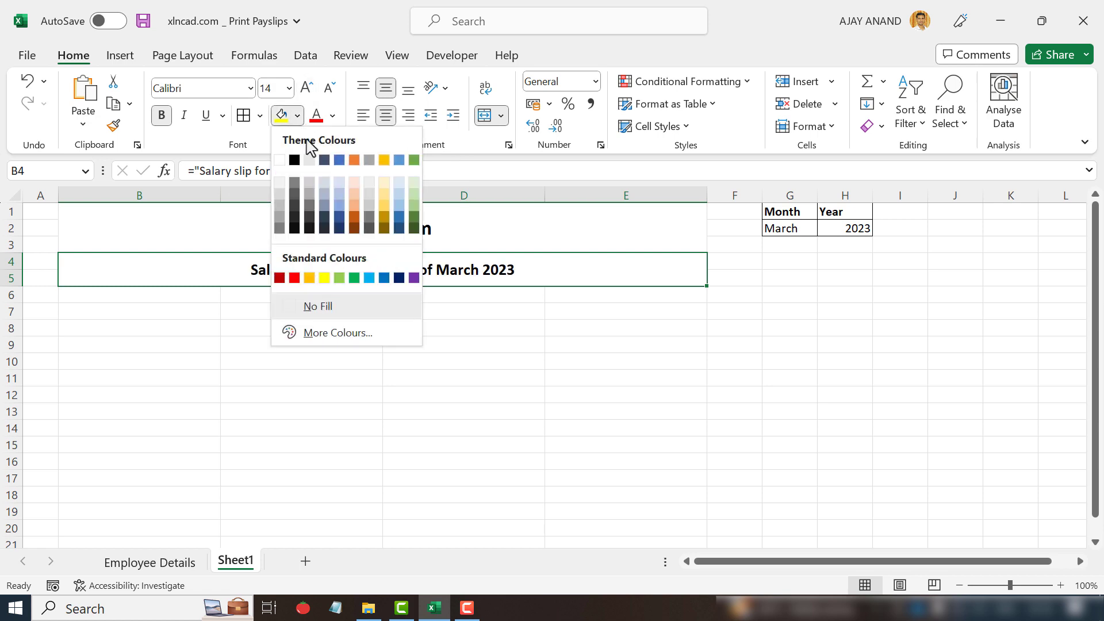
pyautogui.click(337, 184)
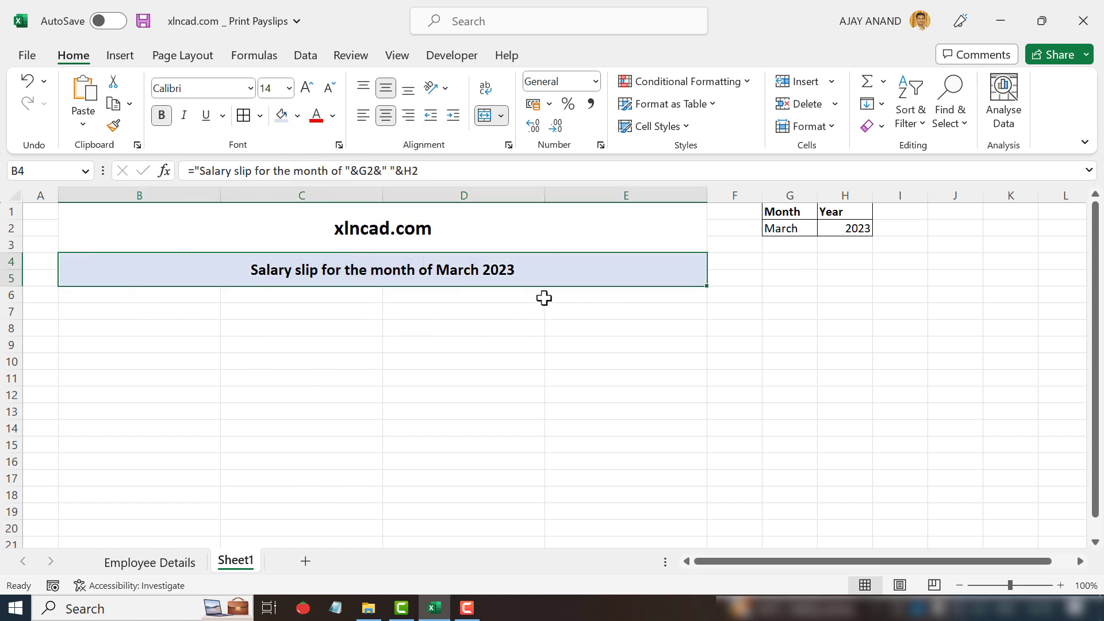
pyautogui.moveTo(145, 296); pyautogui.dragTo(585, 294)
pyautogui.click(485, 117)
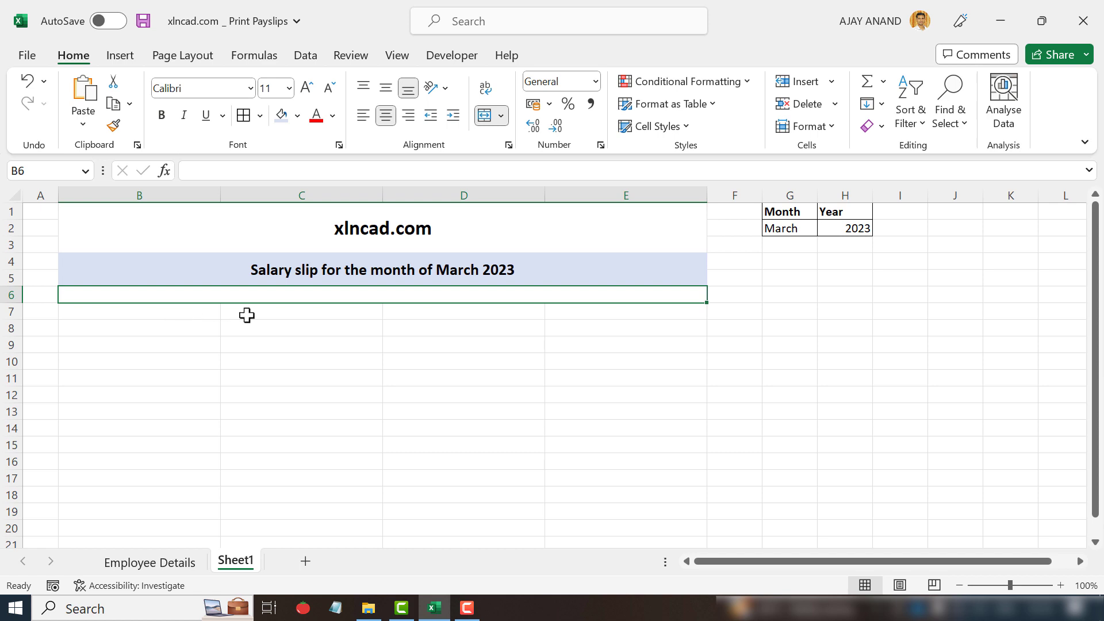
# - Merge B7:C7 and copy that merged layout down through row 10
pyautogui.moveTo(194, 310); pyautogui.dragTo(270, 311)
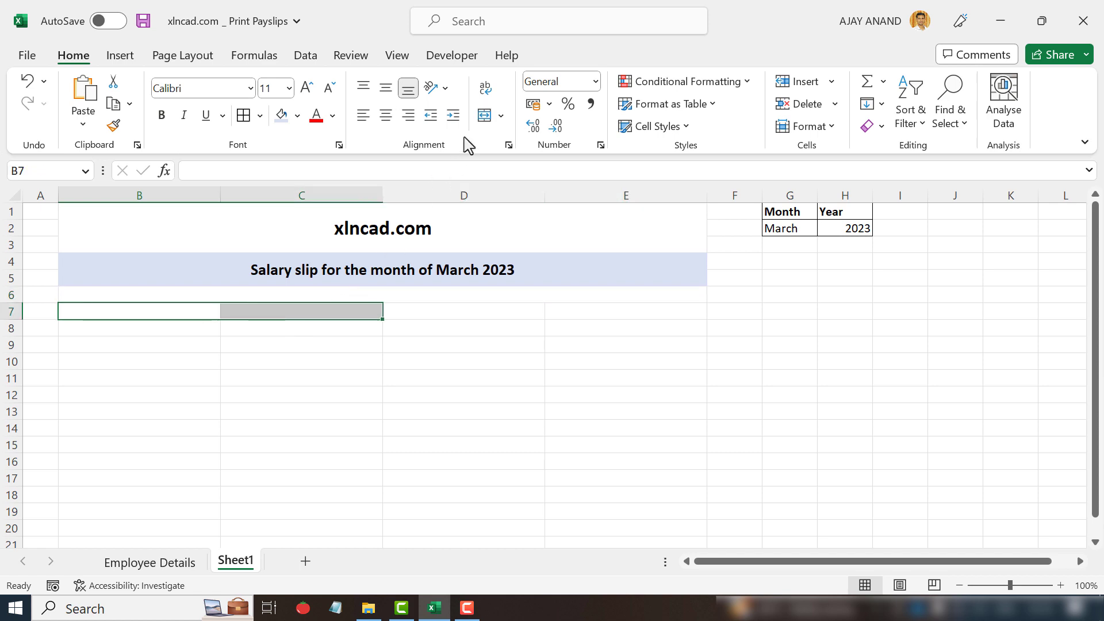
pyautogui.click(484, 118)
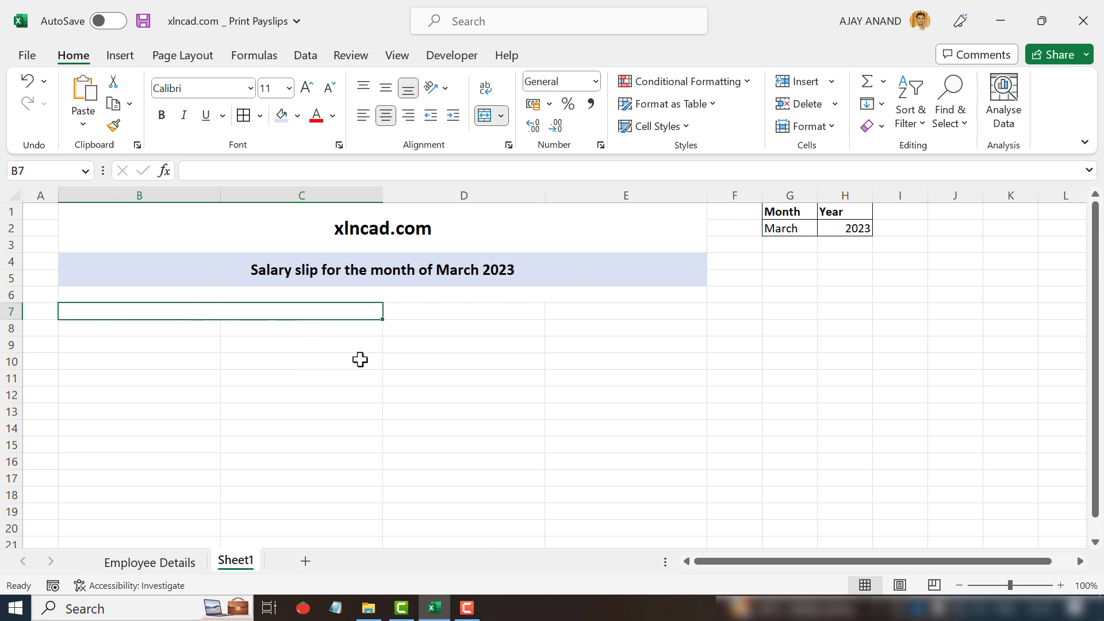
pyautogui.moveTo(383, 319); pyautogui.dragTo(383, 370)
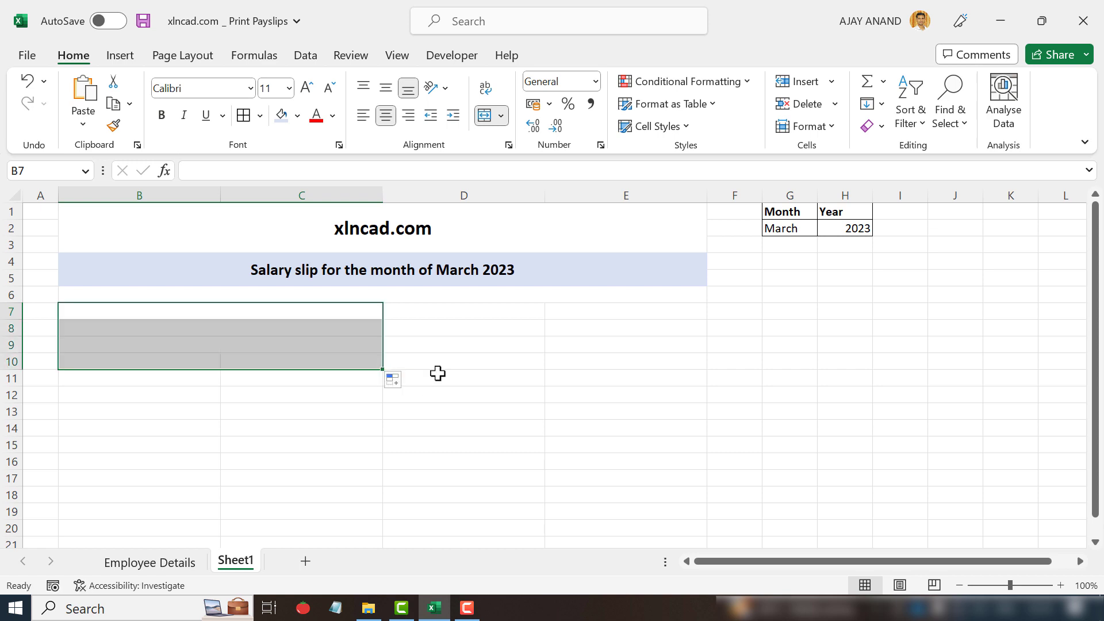
# - Type 'Name of the Employee:', 'Department:', 'Employee Code:' and 'Date of Joining:' in B7:B10
pyautogui.click(192, 311)
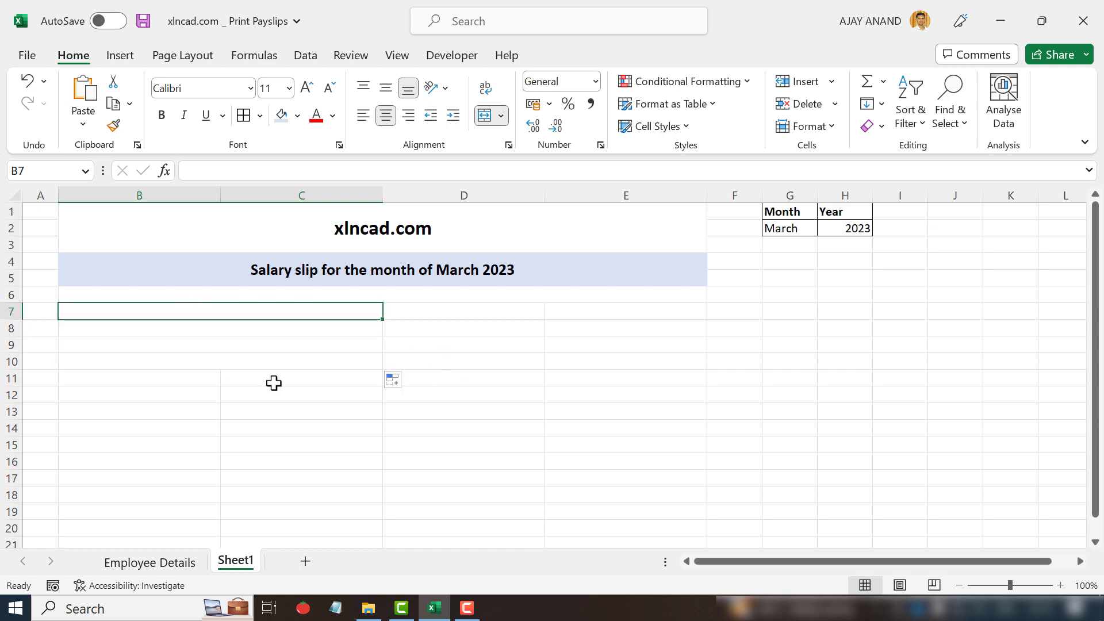
pyautogui.write('N')
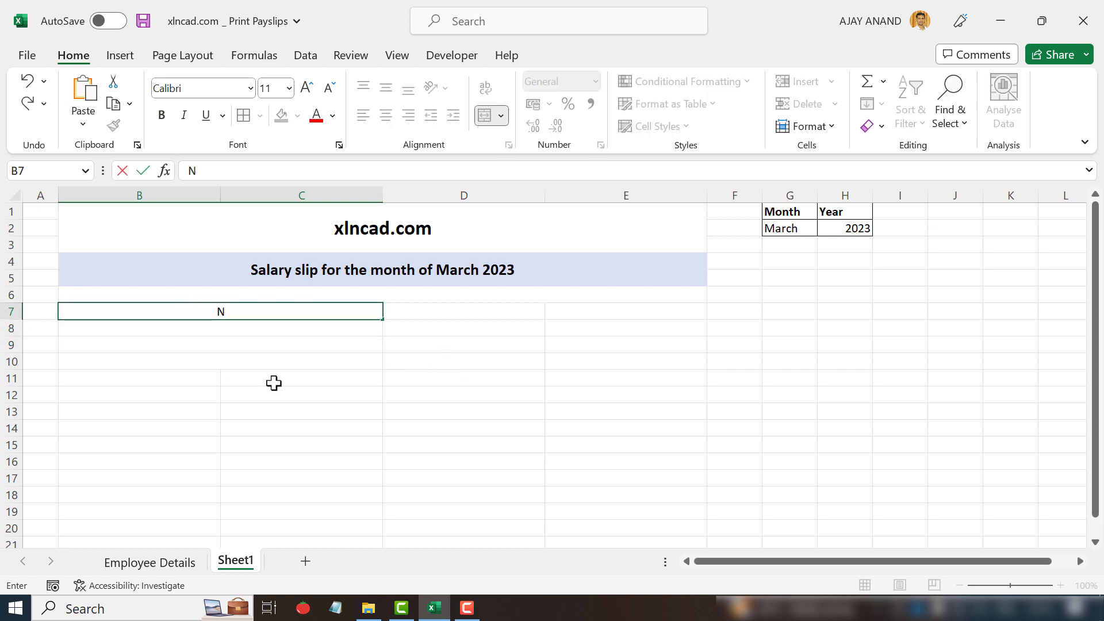
pyautogui.write('ame of the Employee:')
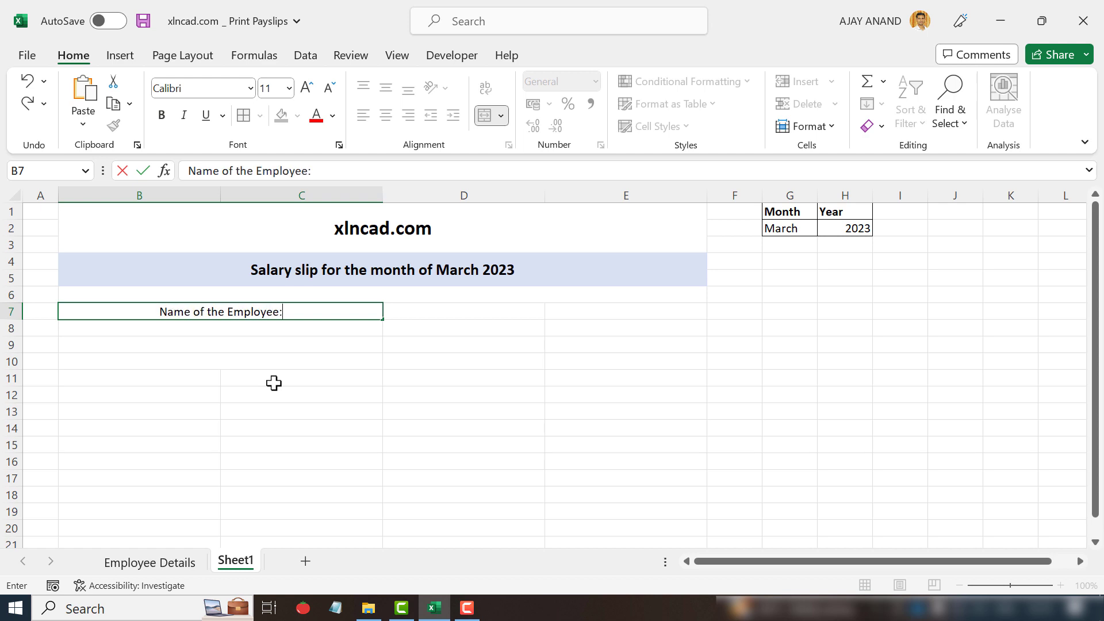
pyautogui.press('Return')
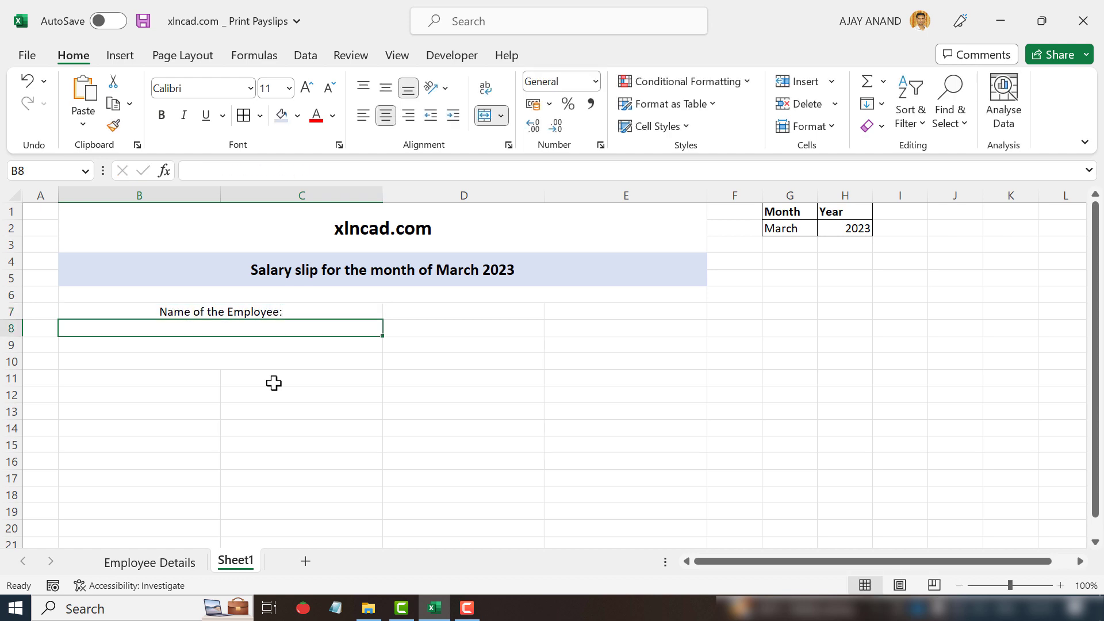
pyautogui.write('Depa')
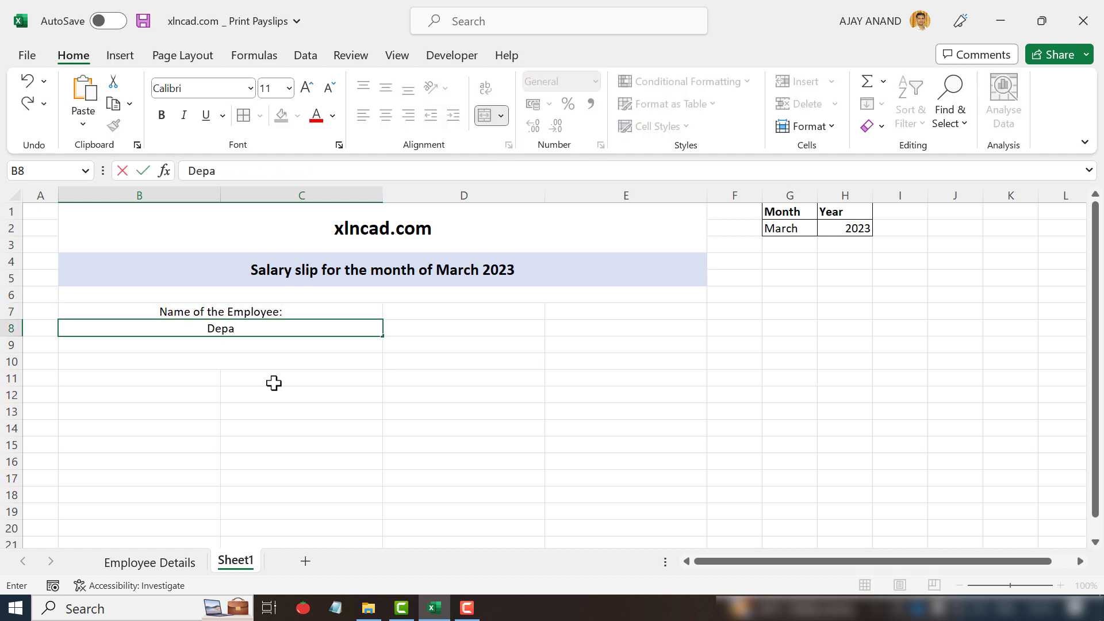
pyautogui.write('rtment:')
pyautogui.press('Return')
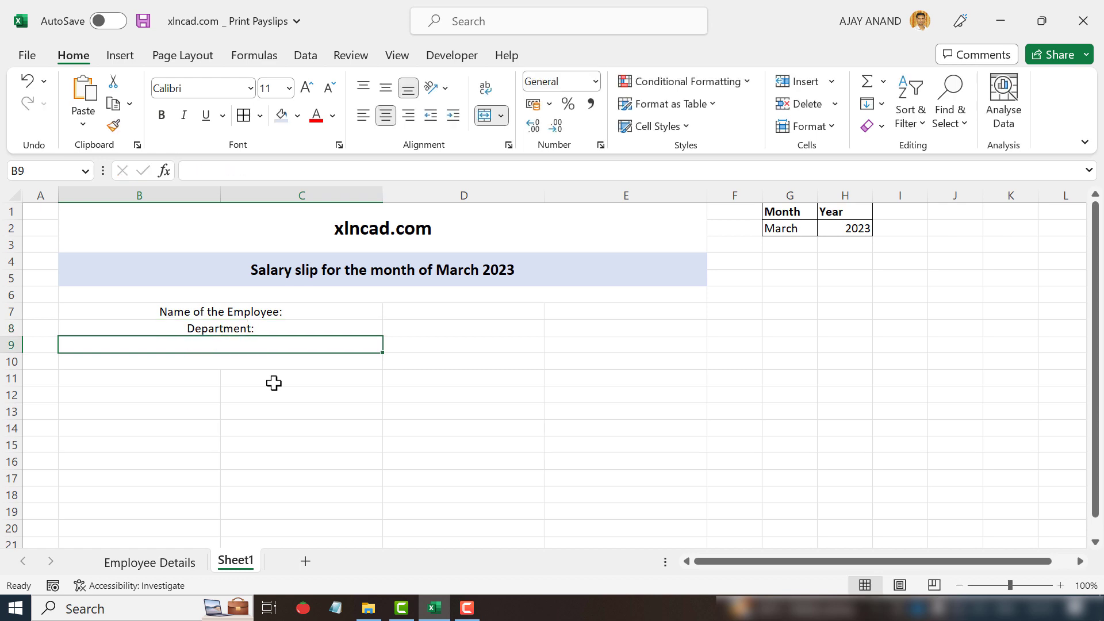
pyautogui.write('Employ')
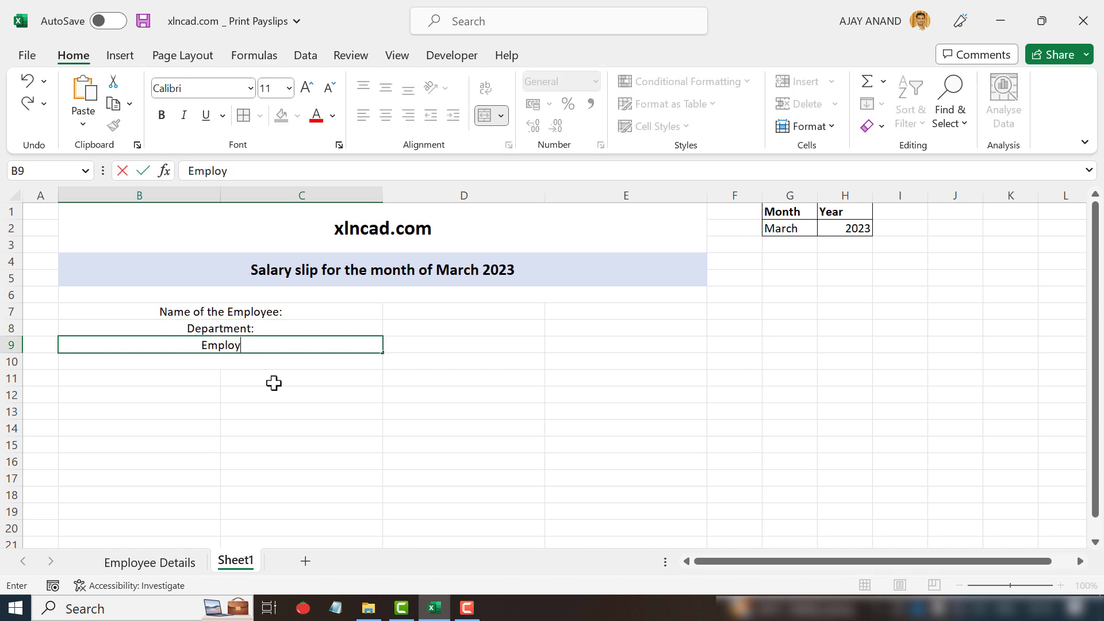
pyautogui.write('ee Code:')
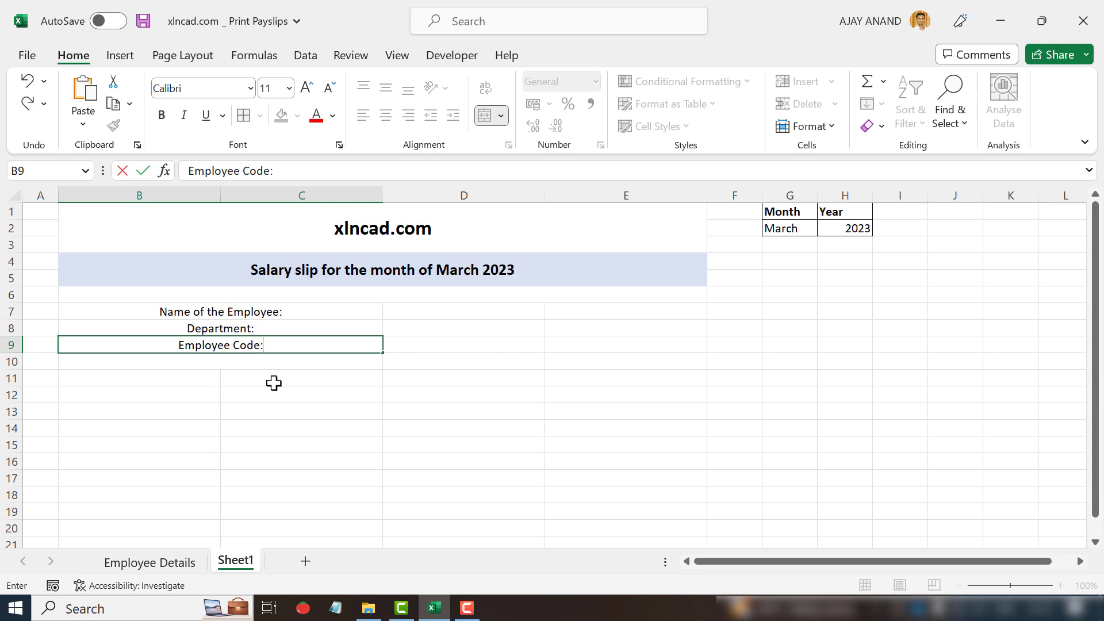
pyautogui.press('Return')
pyautogui.write('Date')
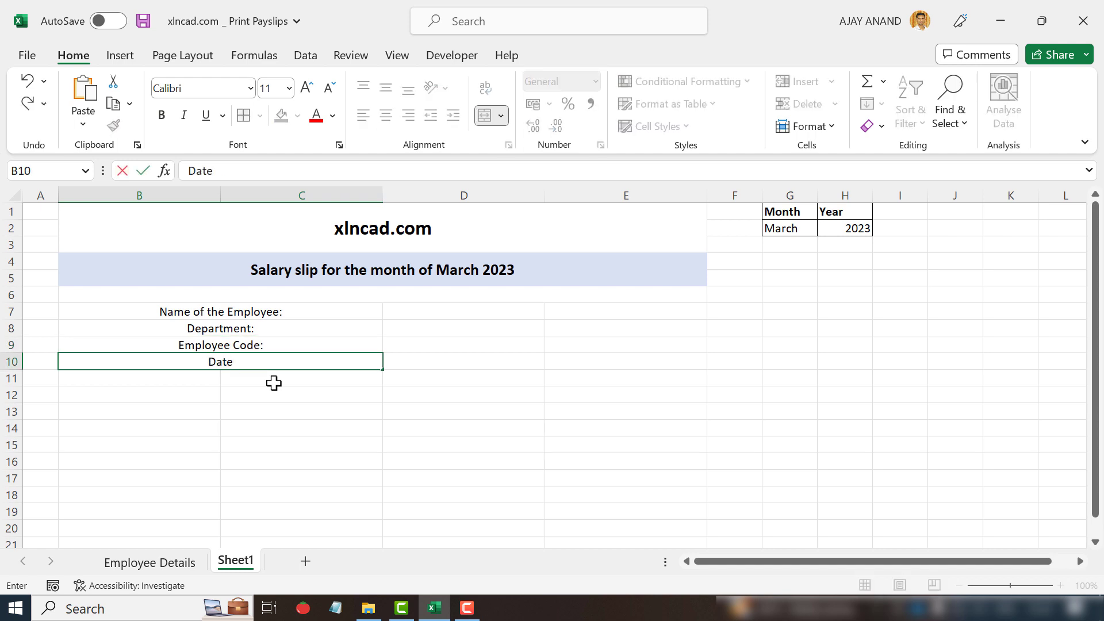
pyautogui.write(' of Joining:')
pyautogui.press('Return')
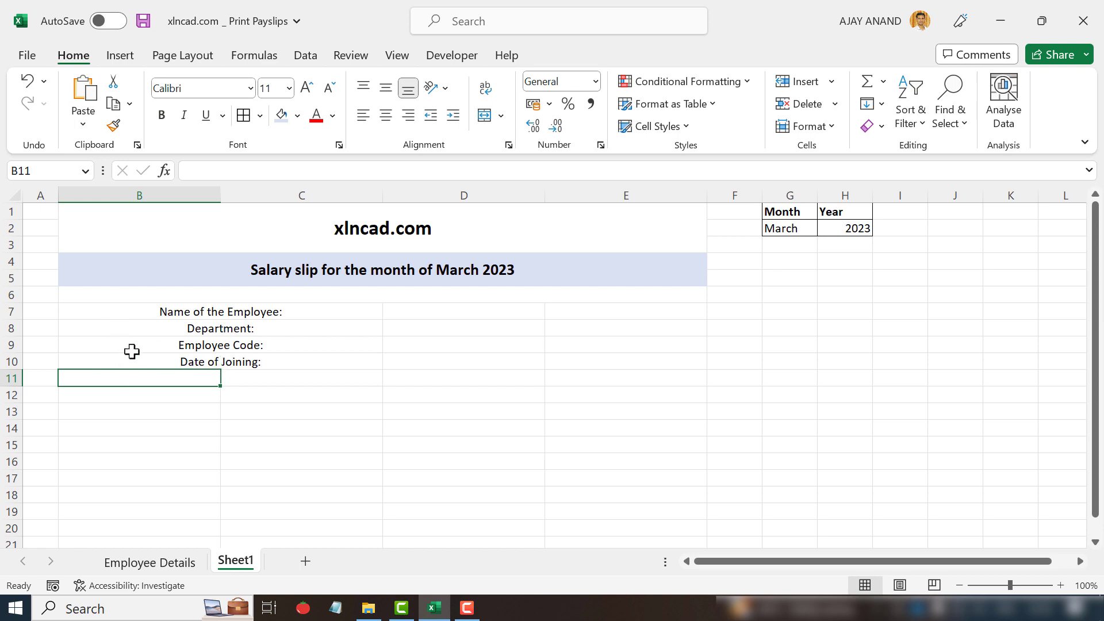
# - Left-align the labels in B7:C10 and merge B11:E11 as a spacer row
pyautogui.moveTo(163, 311); pyautogui.dragTo(171, 356)
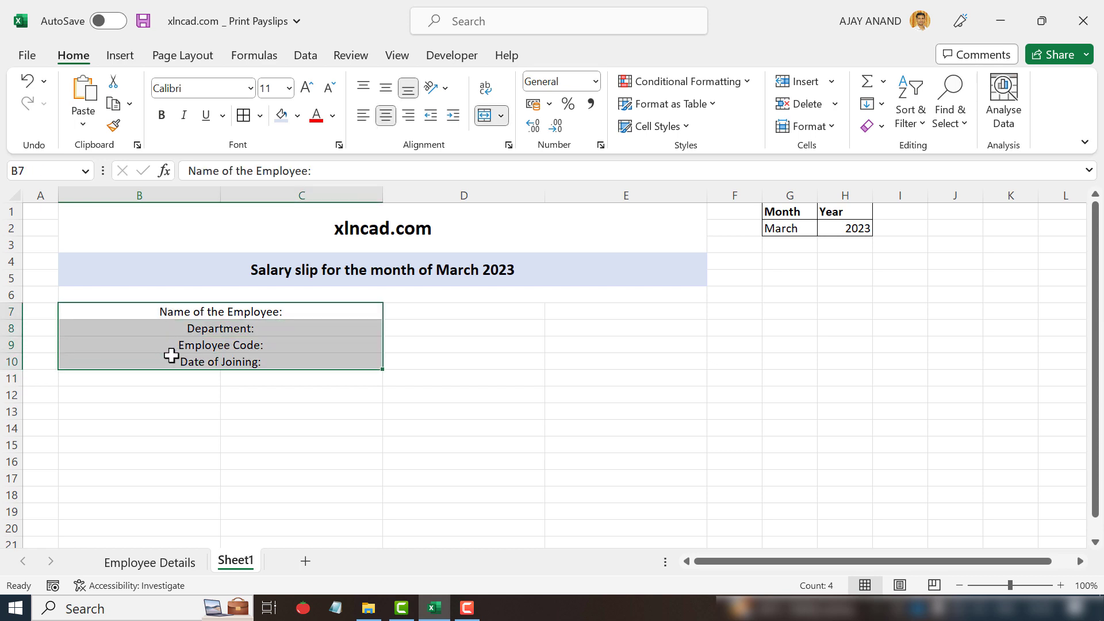
pyautogui.click(363, 115)
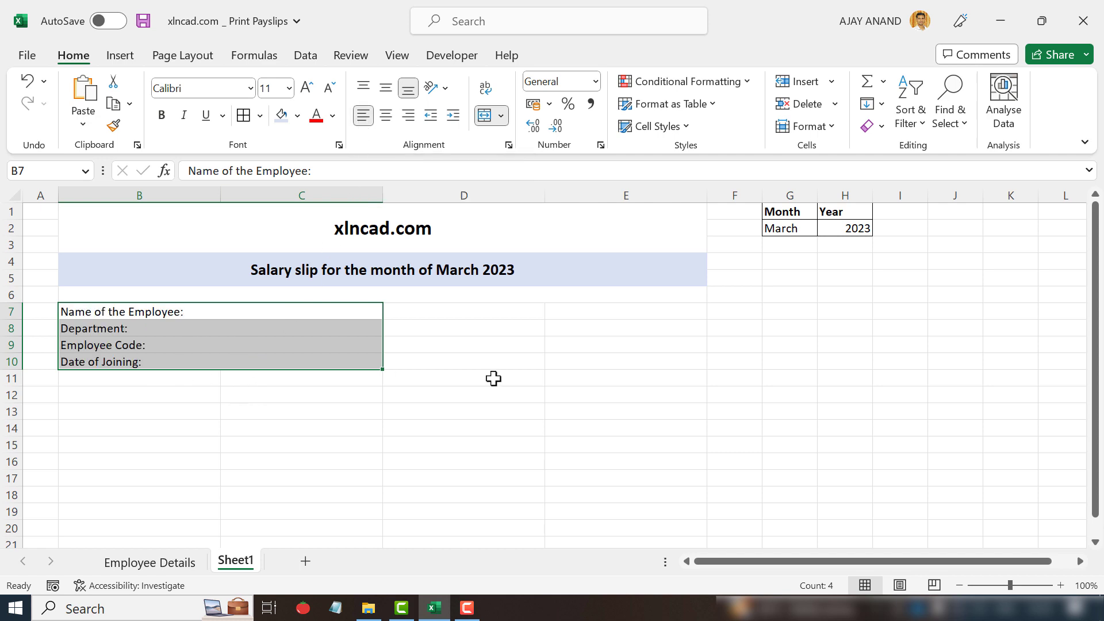
pyautogui.moveTo(176, 379); pyautogui.dragTo(567, 377)
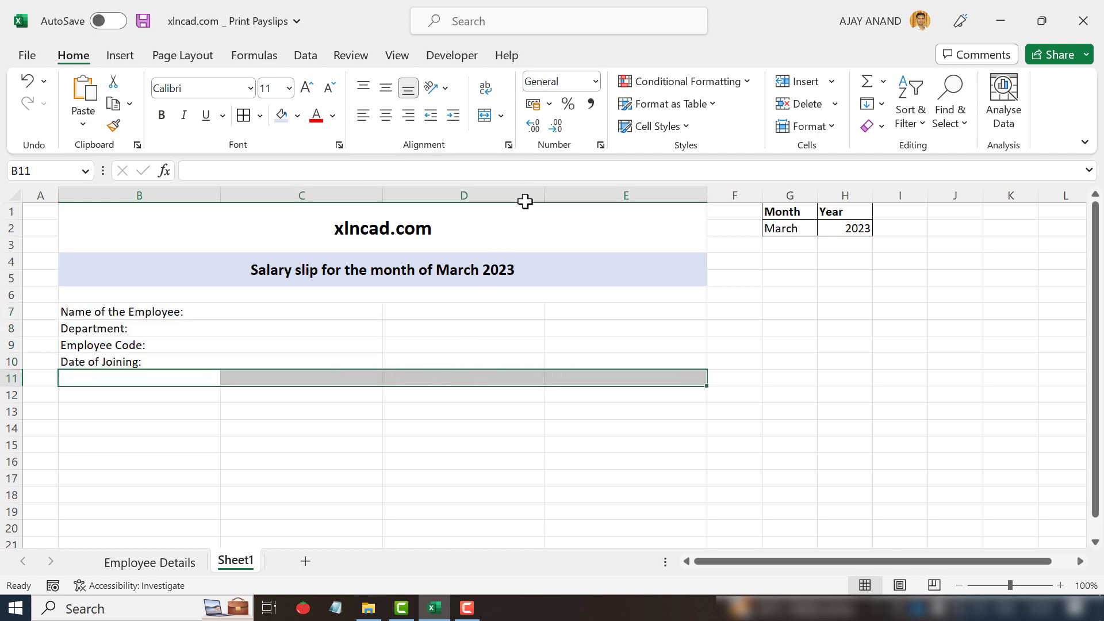
pyautogui.click(487, 117)
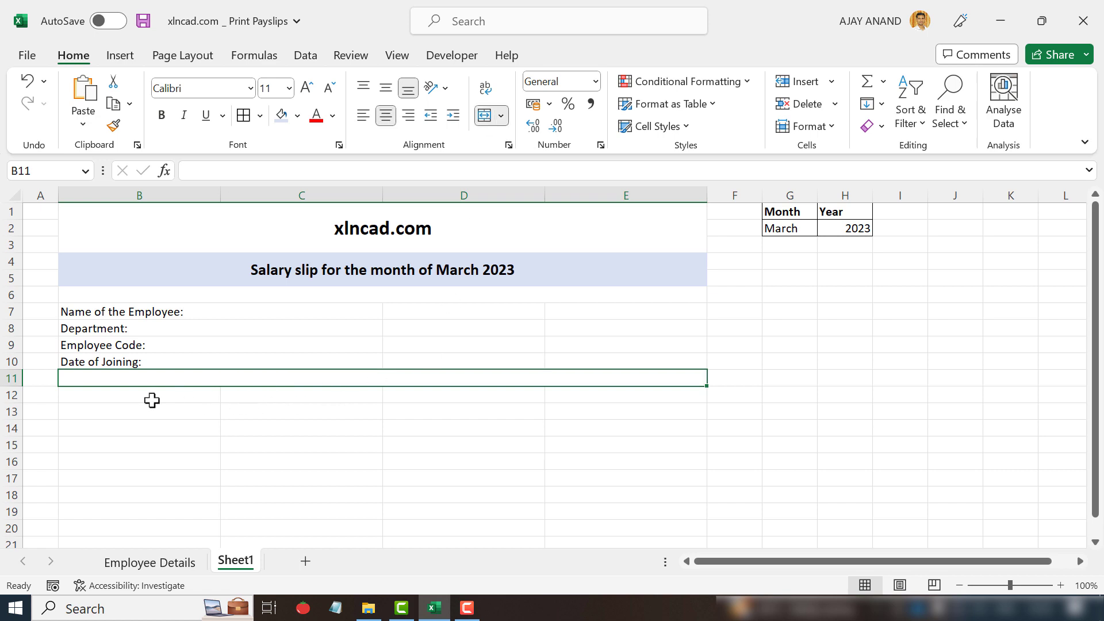
# - Merge B12:C12 and D12:E12 for the section headings
pyautogui.moveTo(158, 395); pyautogui.dragTo(257, 395)
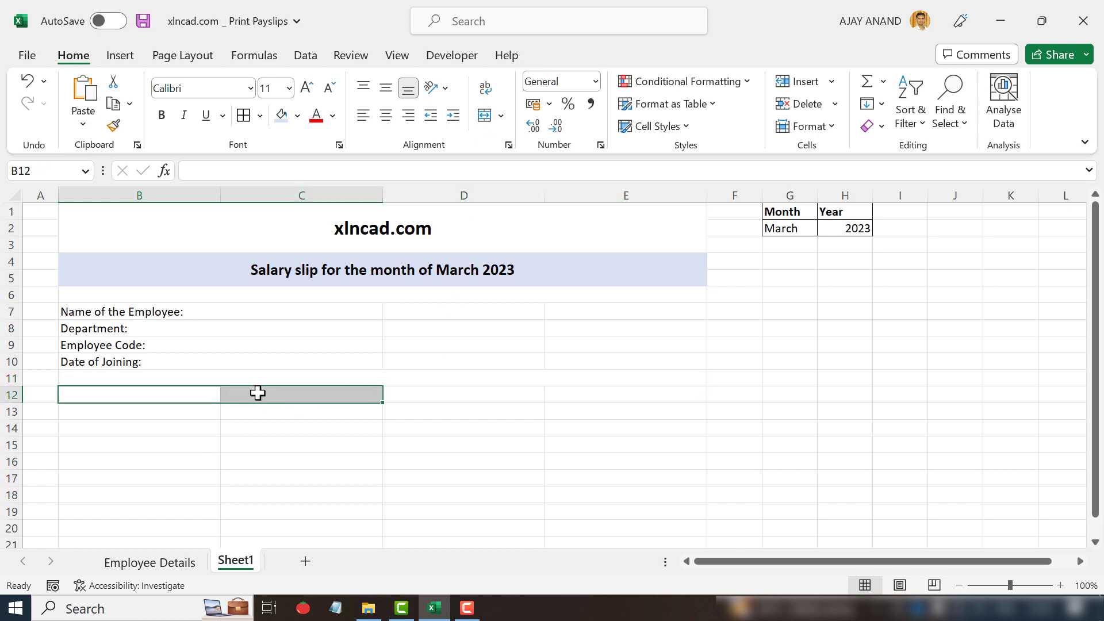
pyautogui.click(483, 116)
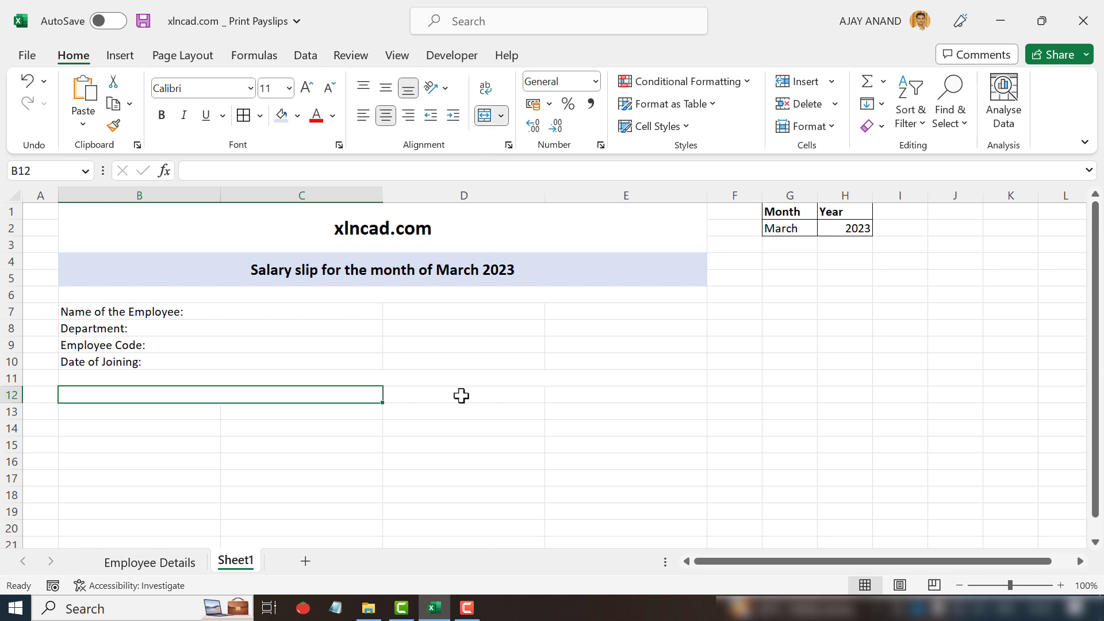
pyautogui.moveTo(468, 395); pyautogui.dragTo(568, 386)
pyautogui.click(483, 117)
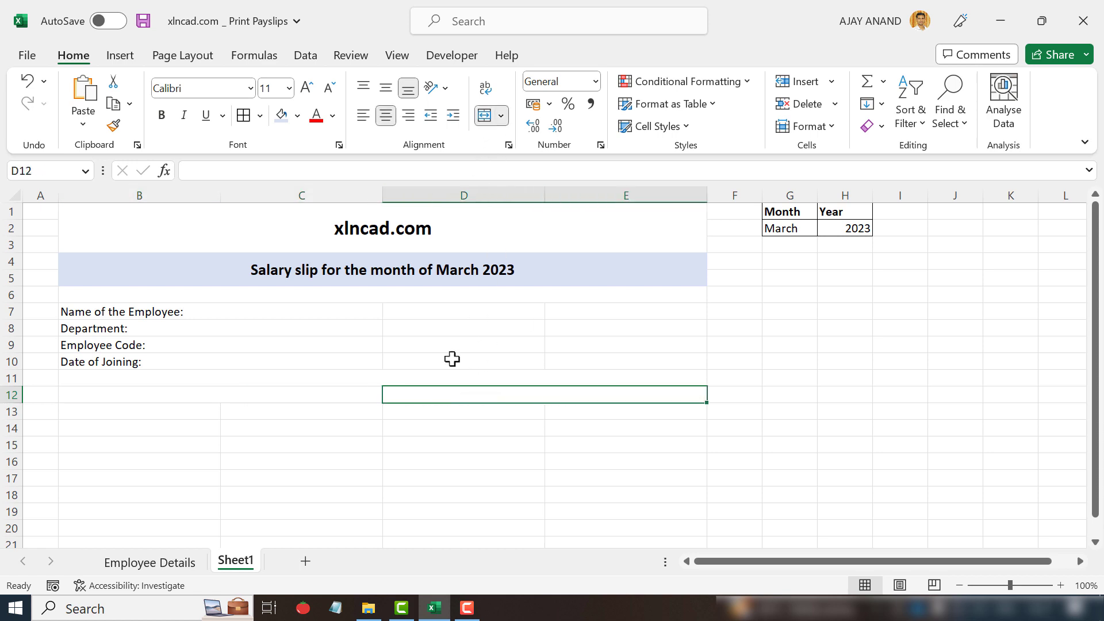
# - Enter 'Earnings' and 'Deduction' headings in row 12 with a light blue fill
pyautogui.click(217, 396)
pyautogui.write('Earnings')
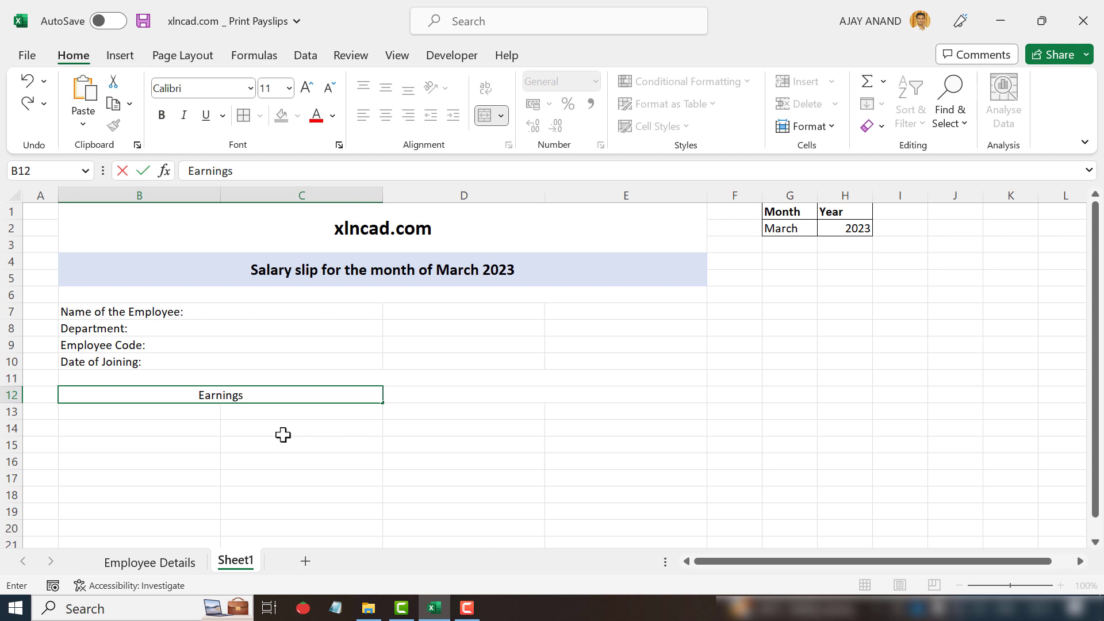
pyautogui.press('Tab')
pyautogui.write('D')
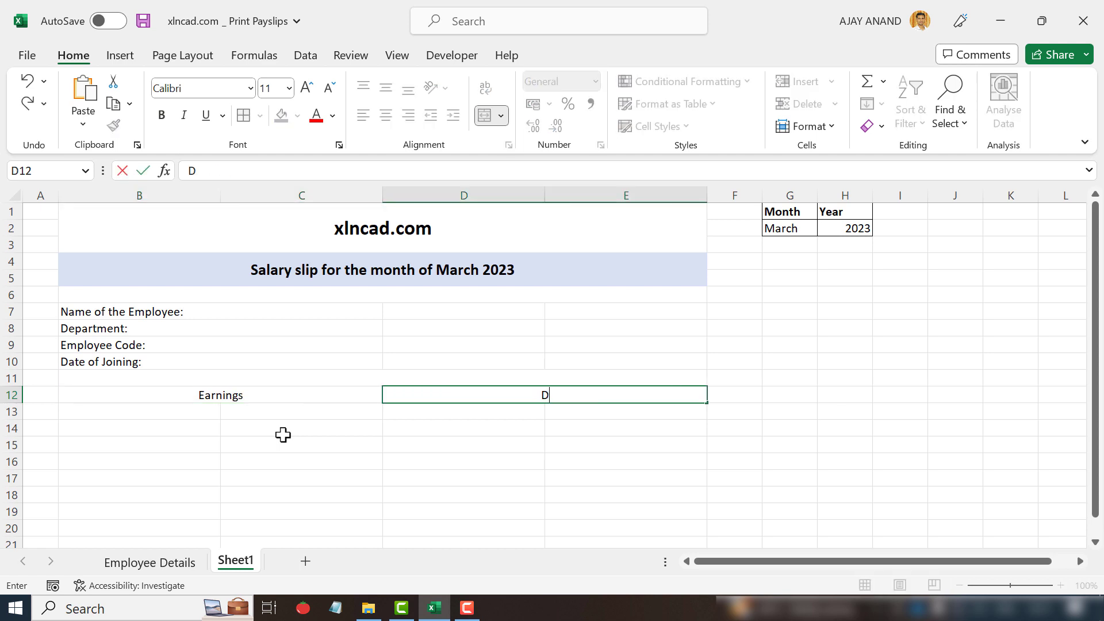
pyautogui.write('eduction')
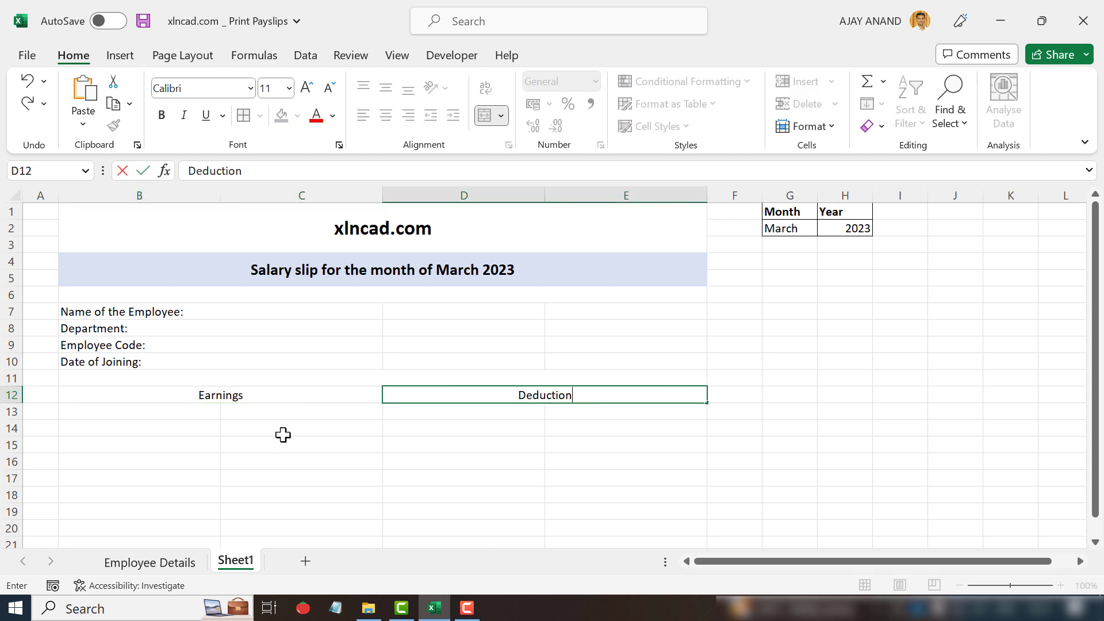
pyautogui.press('Return')
pyautogui.moveTo(246, 395); pyautogui.dragTo(452, 395)
pyautogui.click(282, 115)
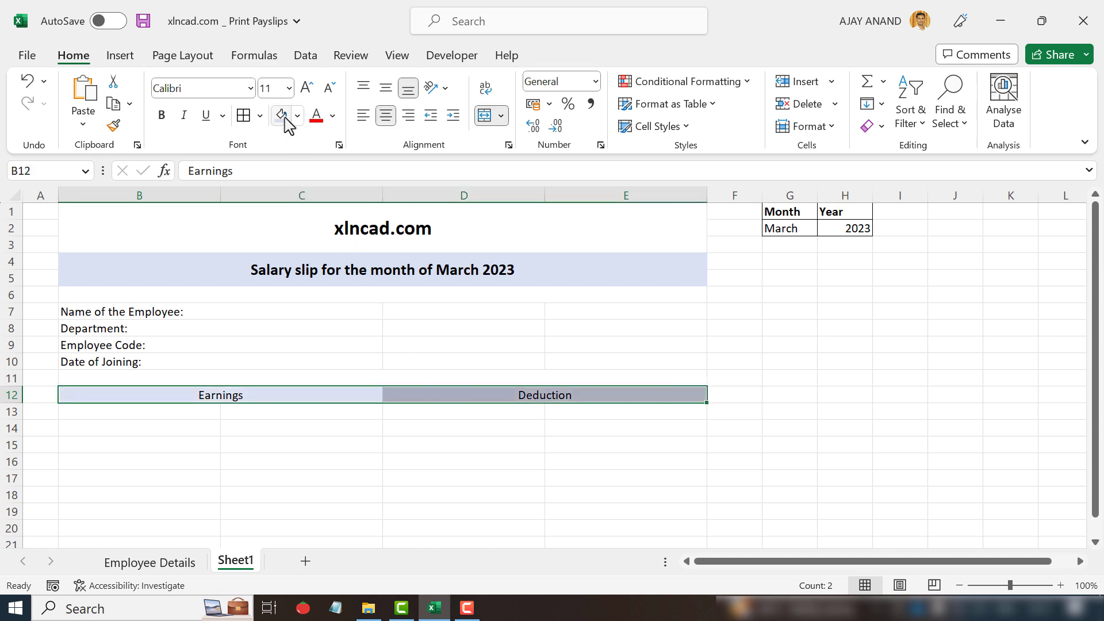
# - List Basic, HRA and Medical in B13:B15 as earnings items
pyautogui.click(142, 412)
pyautogui.write('Basic')
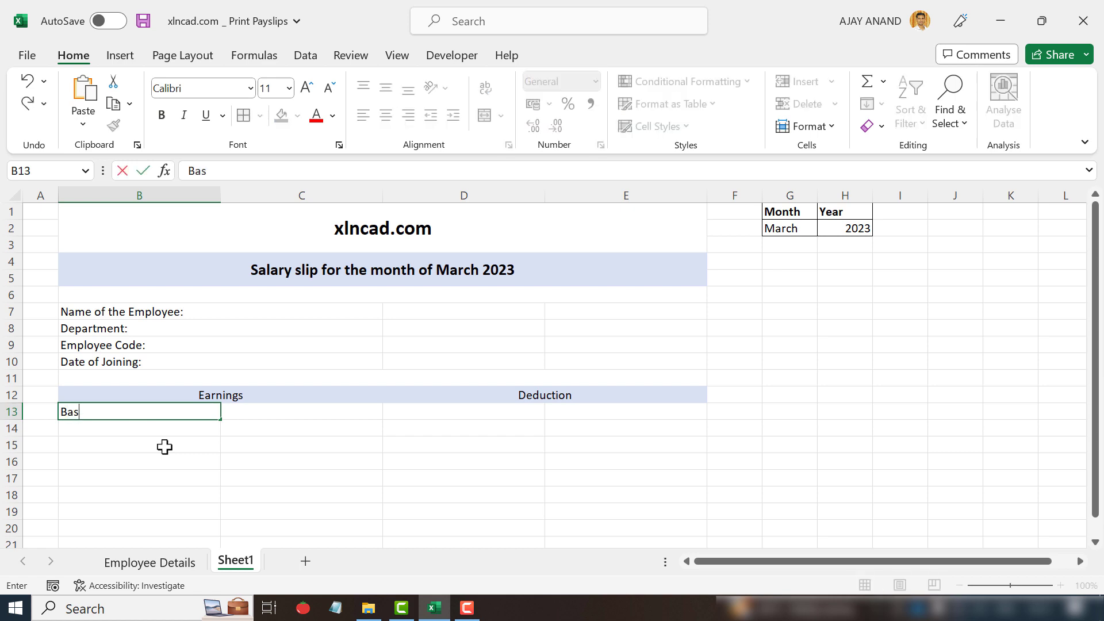
pyautogui.press('Return')
pyautogui.write('H')
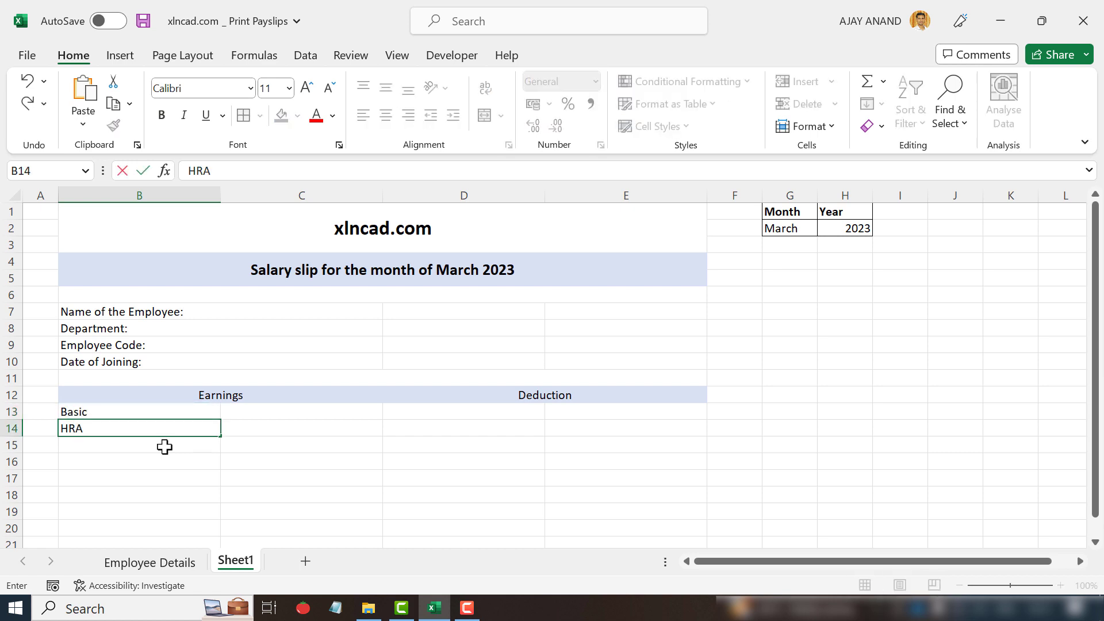
pyautogui.write('RA')
pyautogui.press('Return')
pyautogui.write('Medi')
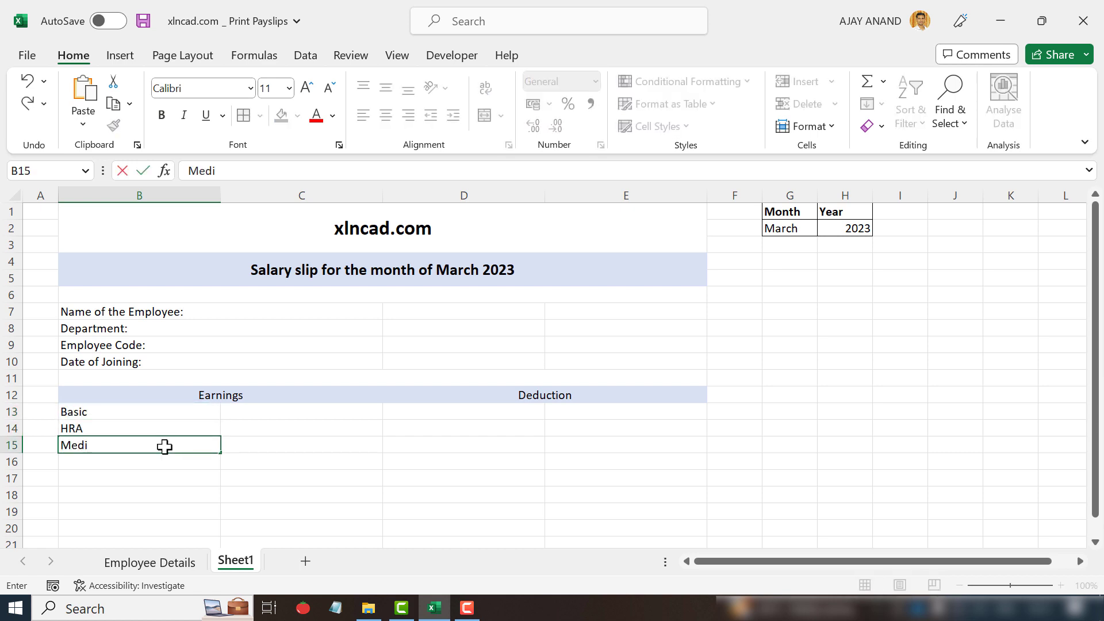
pyautogui.write('cal')
pyautogui.press('Return')
# - Add Conveyance, Additional Allowance and Others below, then go to the Employee Details sheet
pyautogui.write('Conveyance')
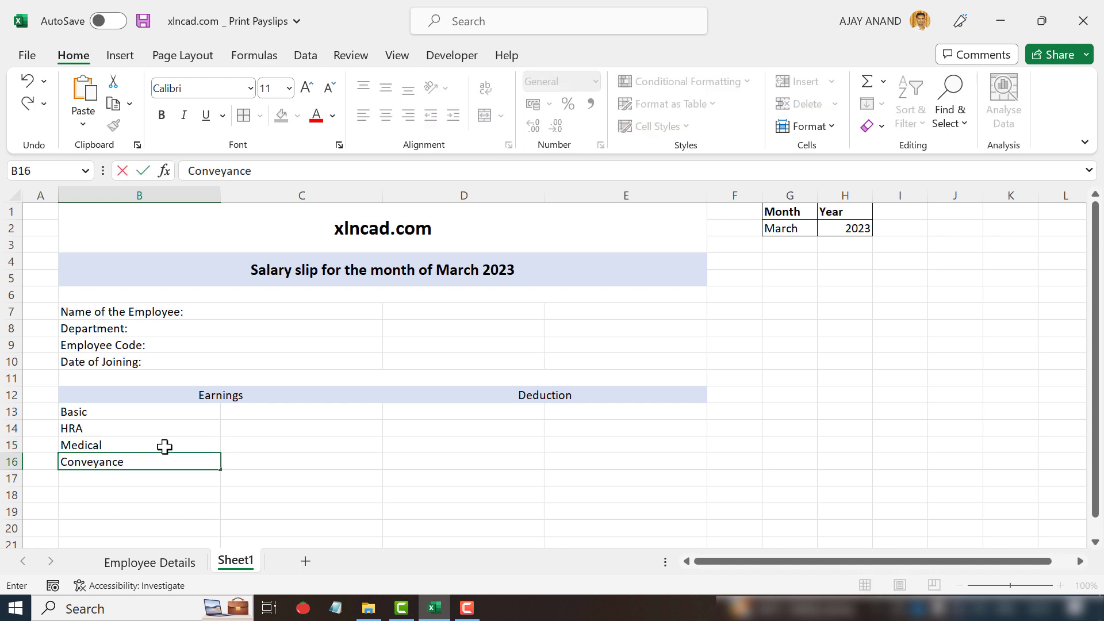
pyautogui.press('Return')
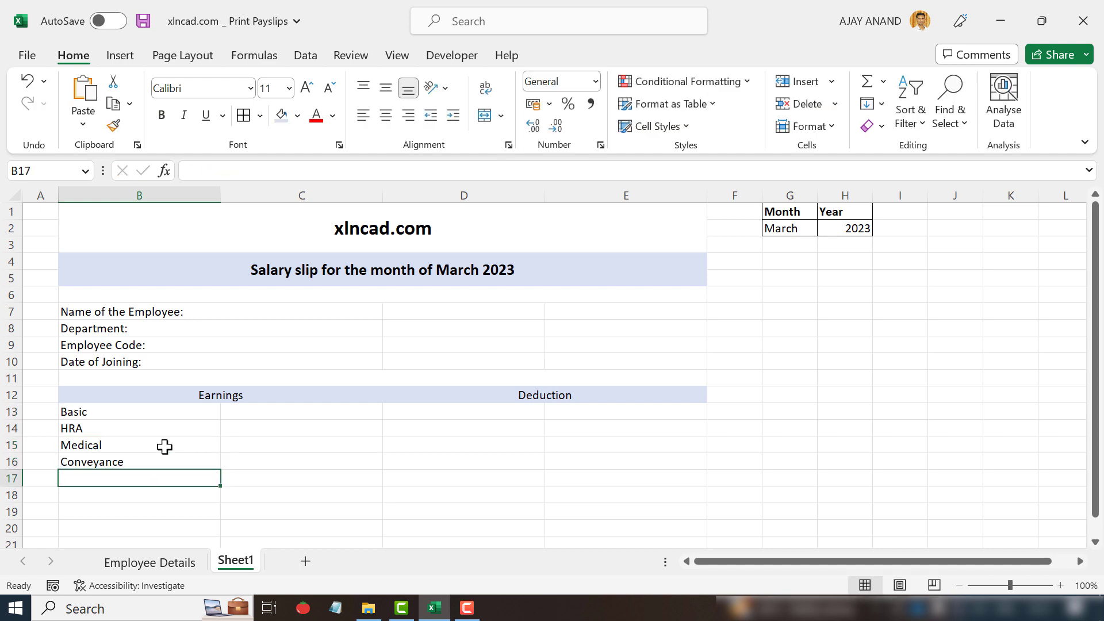
pyautogui.write('Additional Allowance')
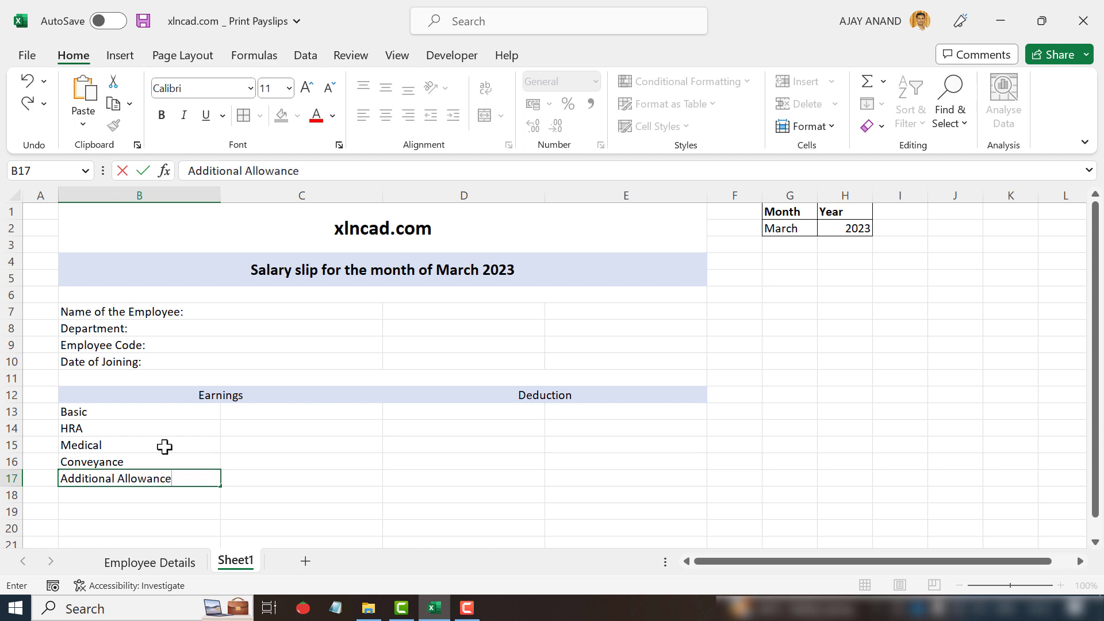
pyautogui.press('Return')
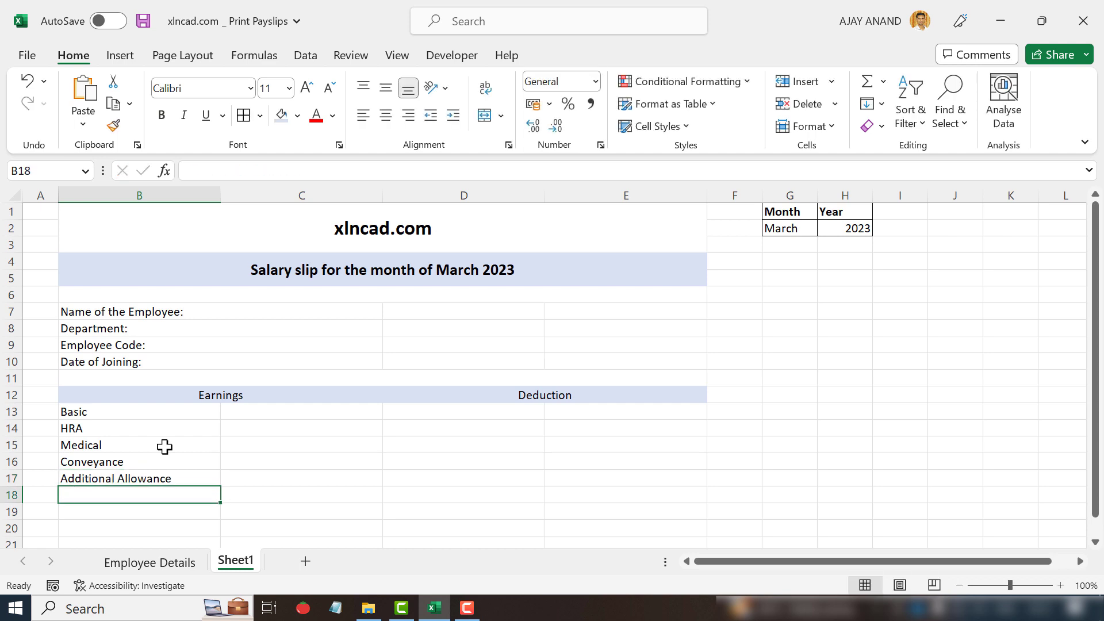
pyautogui.write('Others')
pyautogui.press('Return')
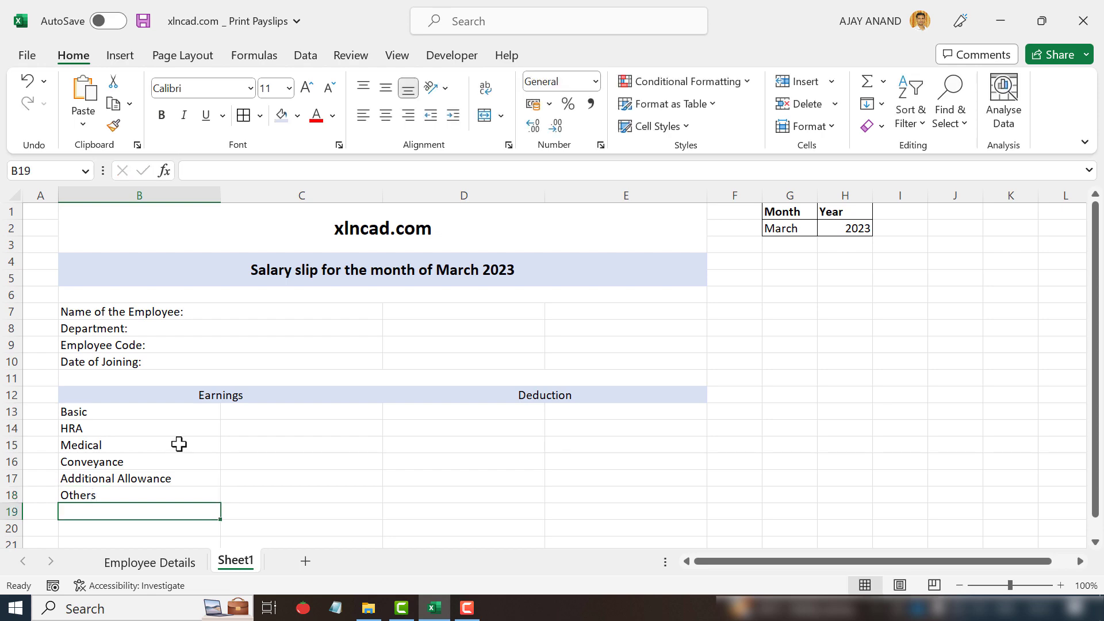
pyautogui.click(173, 565)
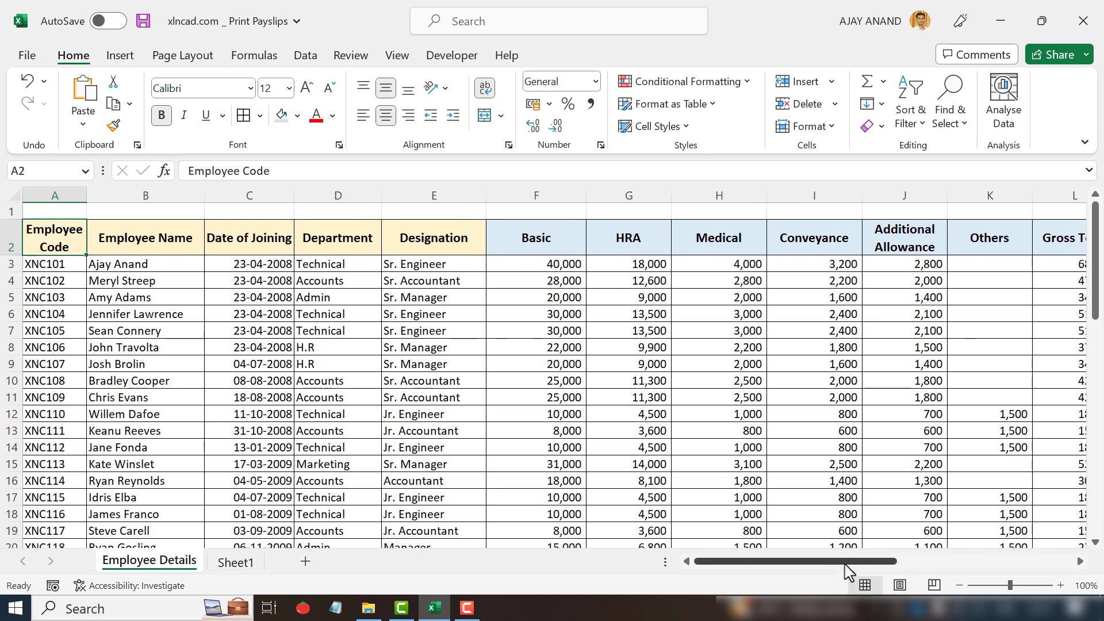
# - Back on Sheet1, enter Professional Tax and TDS in D13:D14
pyautogui.moveTo(846, 569); pyautogui.dragTo(1004, 569)
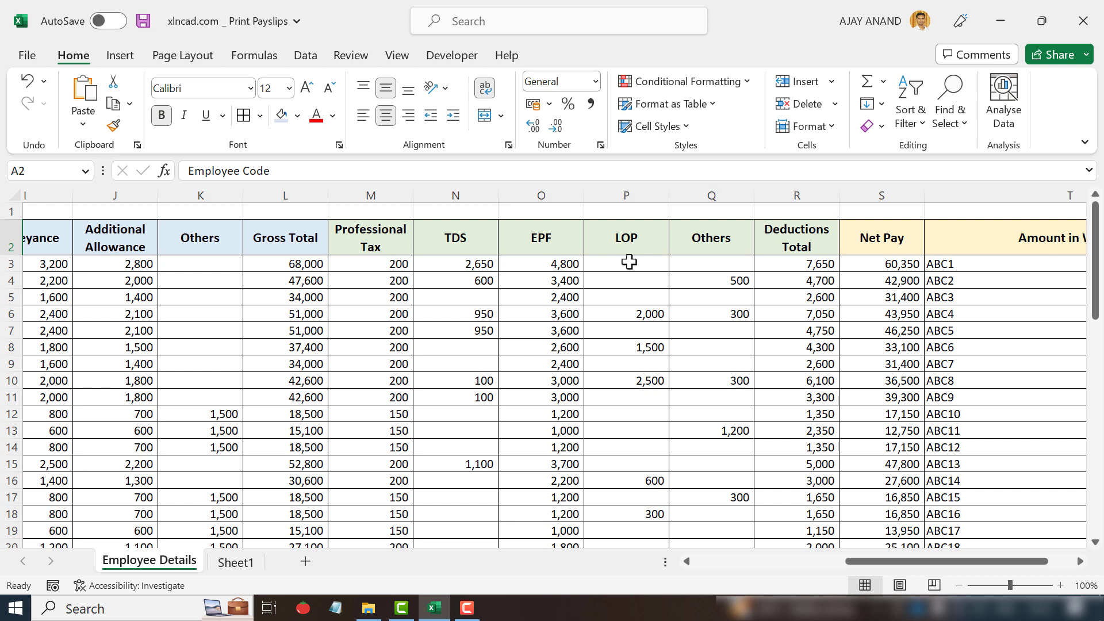
pyautogui.click(241, 563)
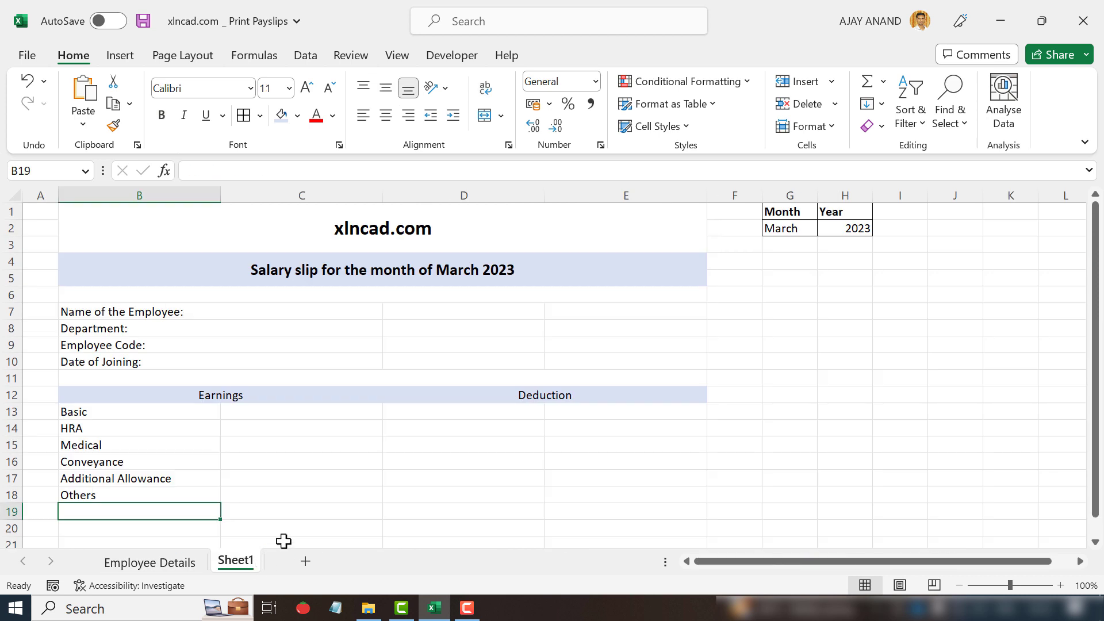
pyautogui.click(464, 413)
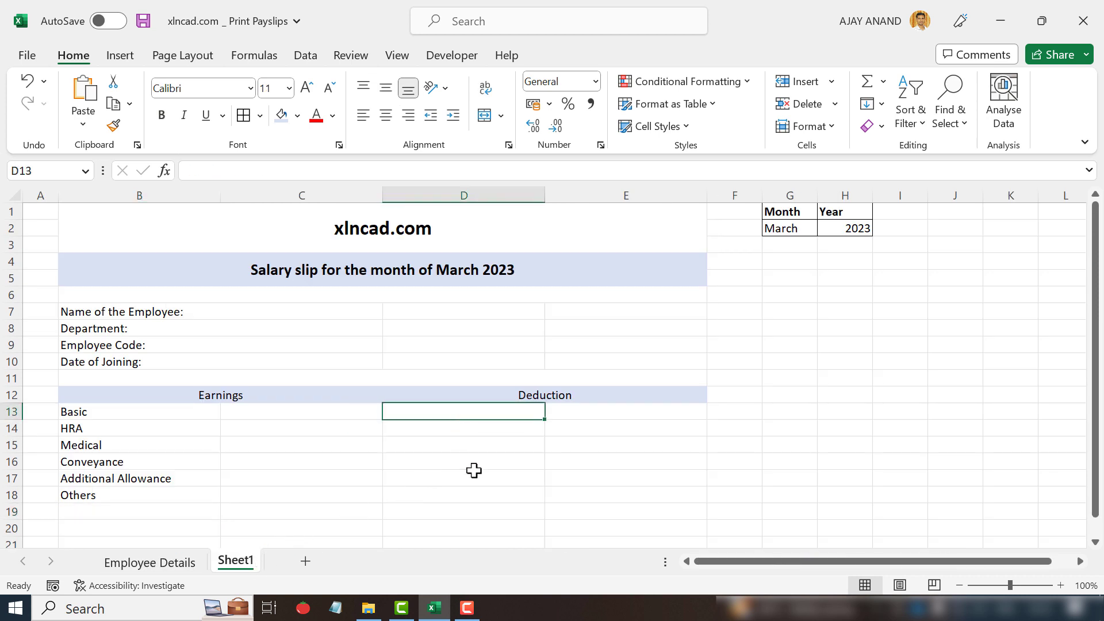
pyautogui.write('Professional Tax')
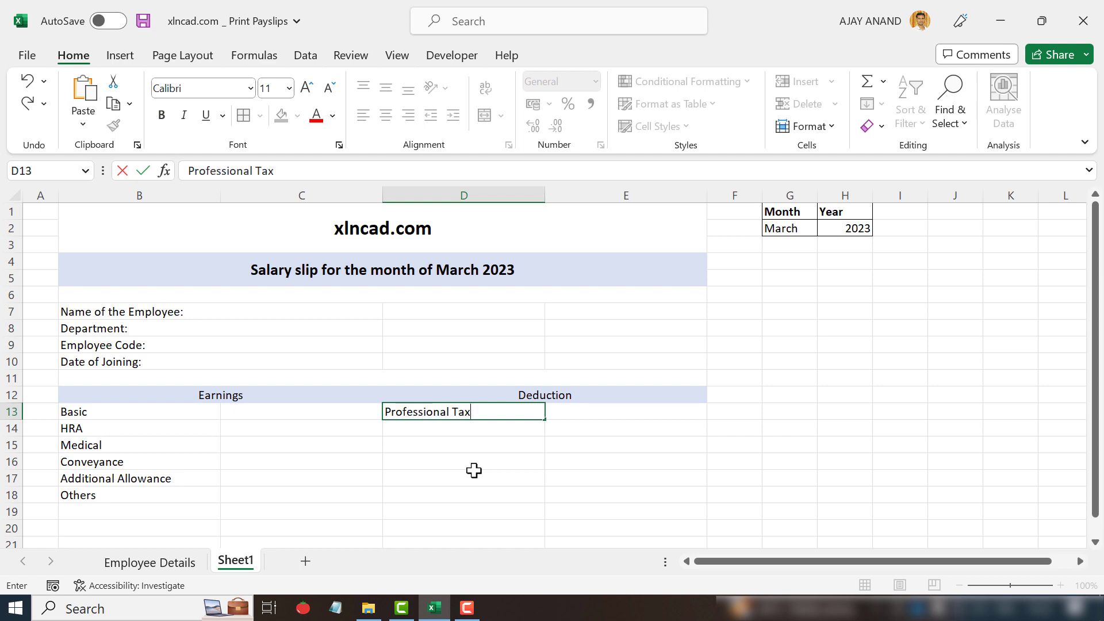
pyautogui.press('Return')
pyautogui.write('TDS')
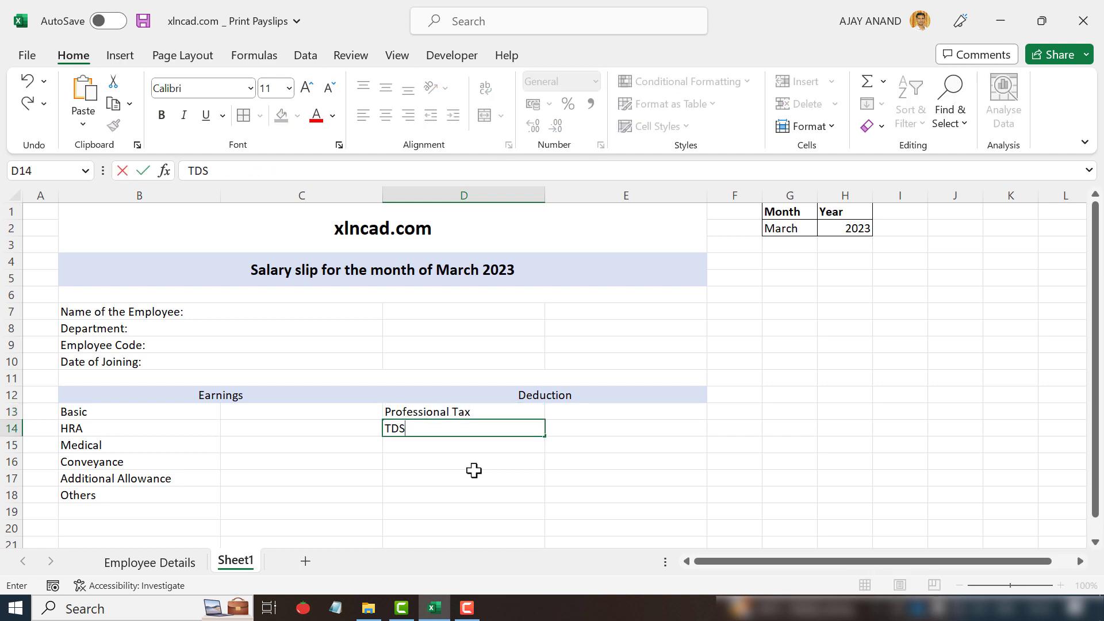
pyautogui.press('Return')
# - Add EPF, LOP and Others in D15:D17 to finish the deductions
pyautogui.write('EPF')
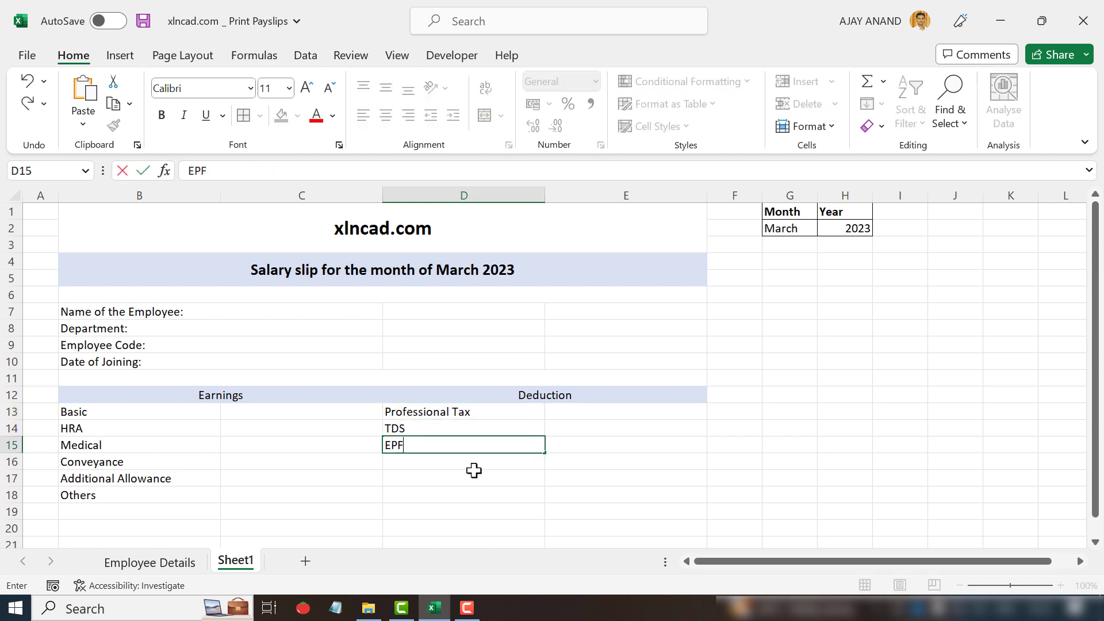
pyautogui.press('Return')
pyautogui.write('LOP')
pyautogui.press('Return')
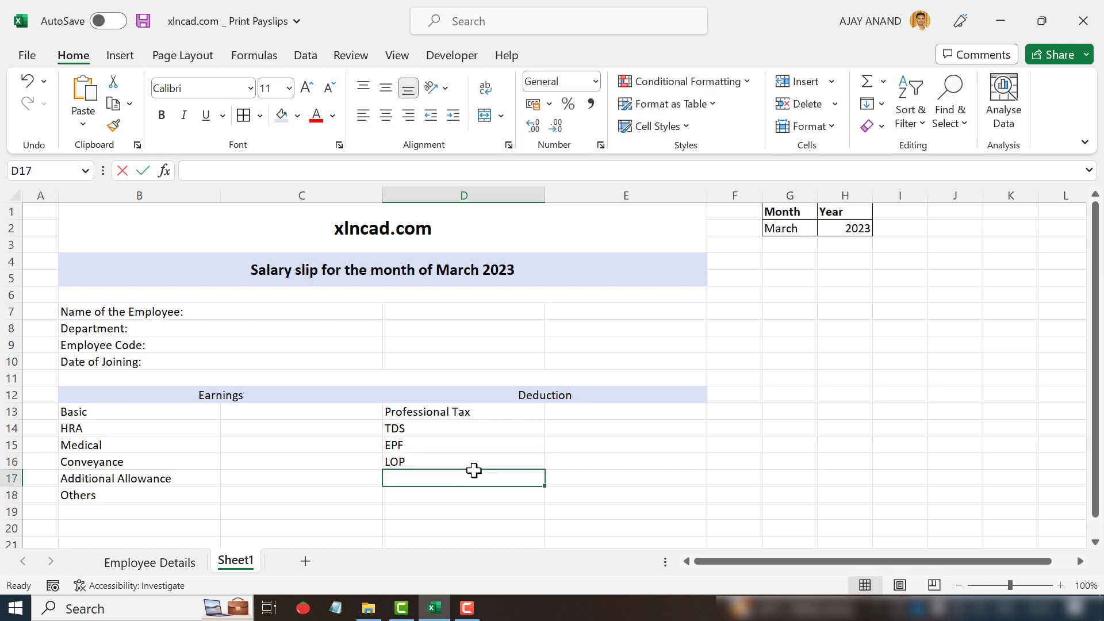
pyautogui.write('Others')
pyautogui.press('Return')
pyautogui.scroll(-2, 475, 471)
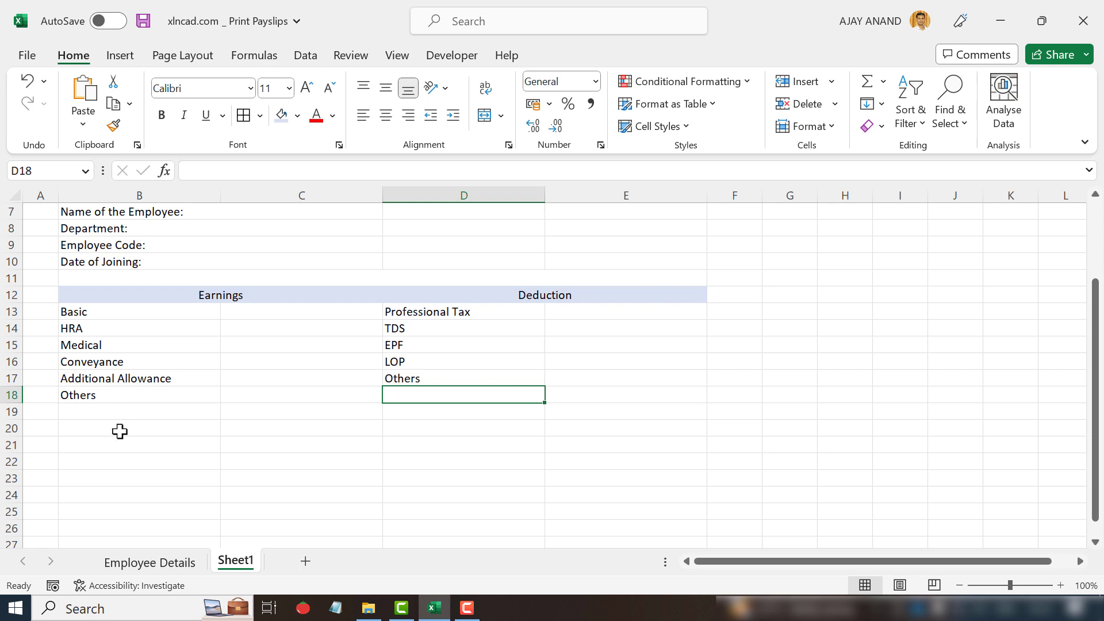
# - Enter 'Earnings Total (Gross Total)' in B21 and 'Deductions Total' in D21
pyautogui.click(100, 447)
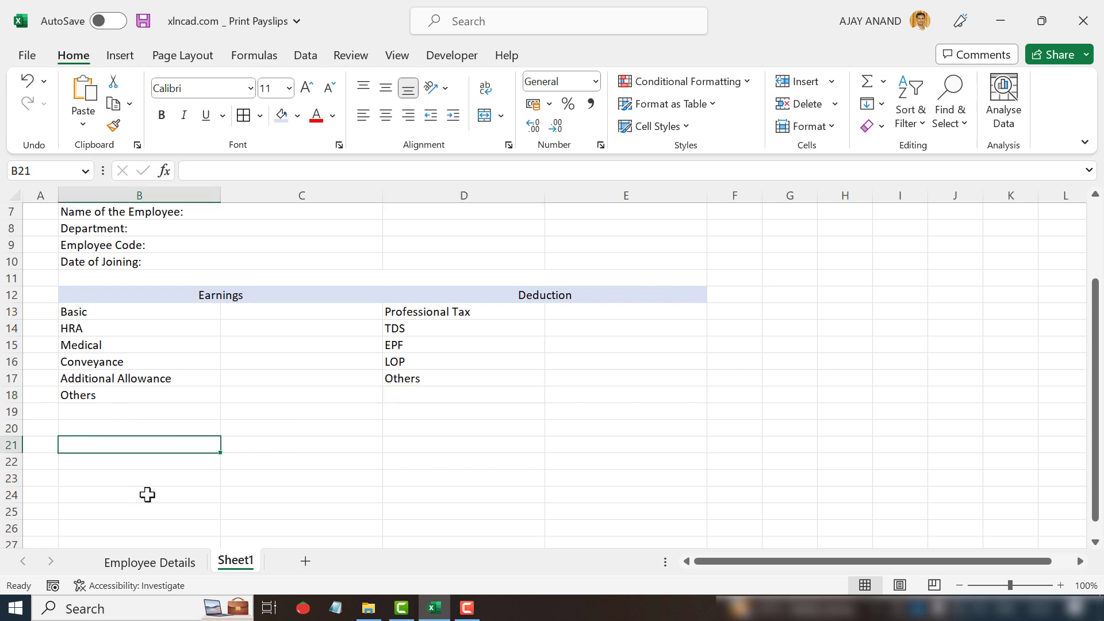
pyautogui.write('Earnings Total (Gross Total')
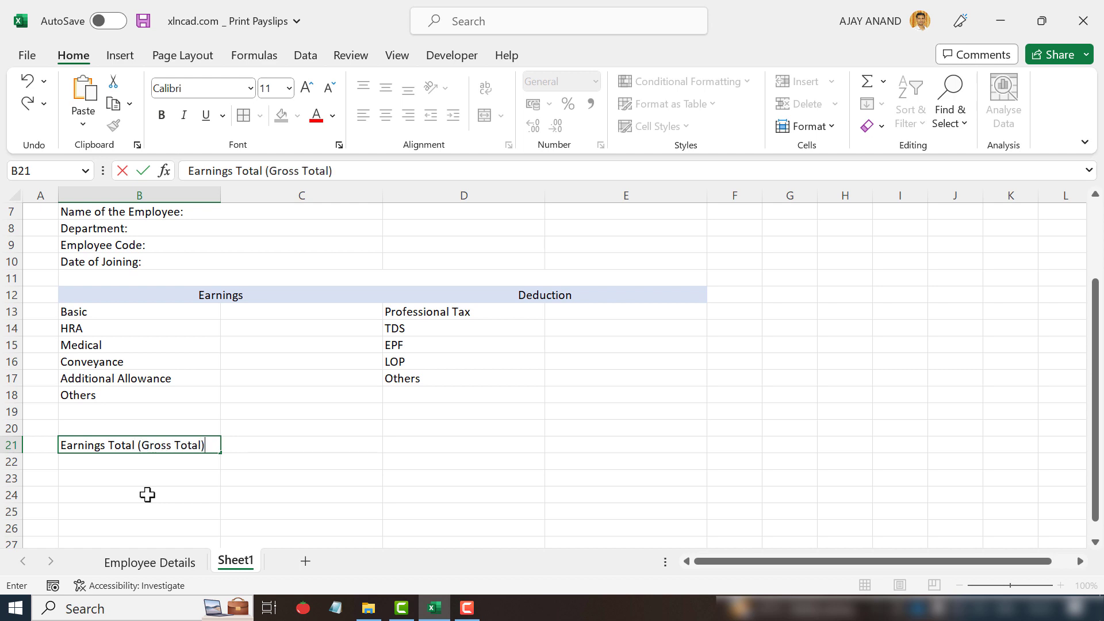
pyautogui.press('Tab')
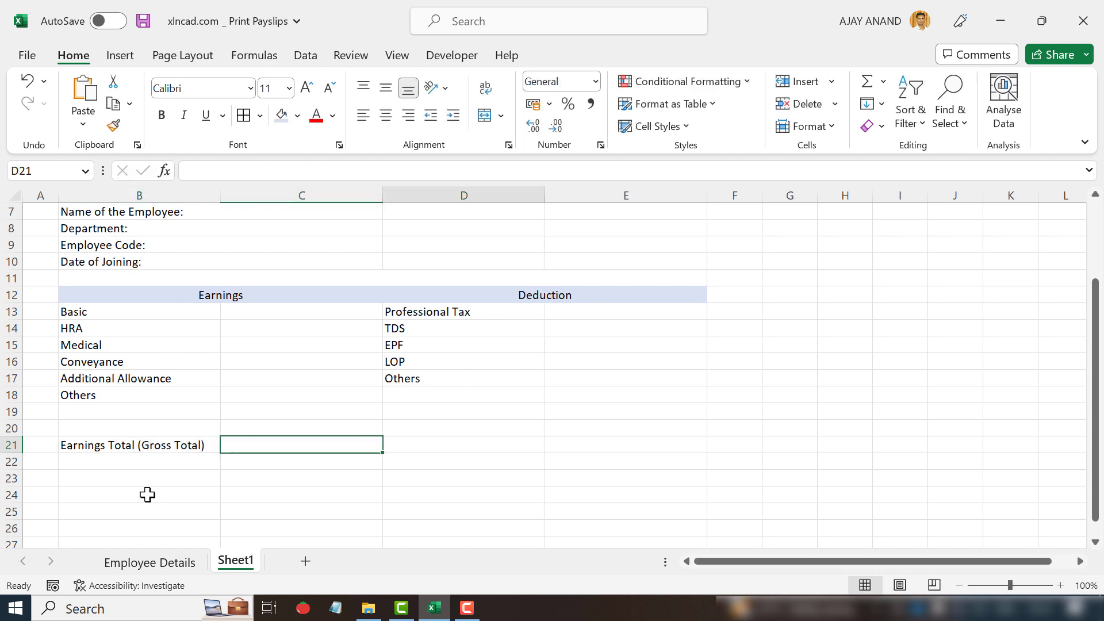
pyautogui.press('Tab')
pyautogui.write('D')
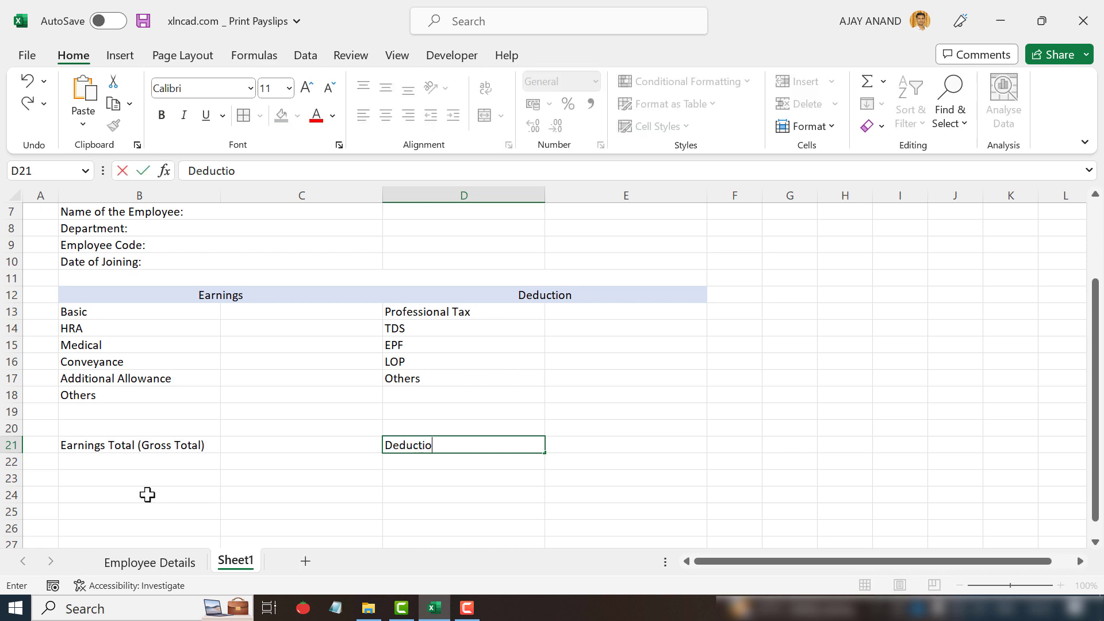
pyautogui.write('eductions Total')
pyautogui.press('Return')
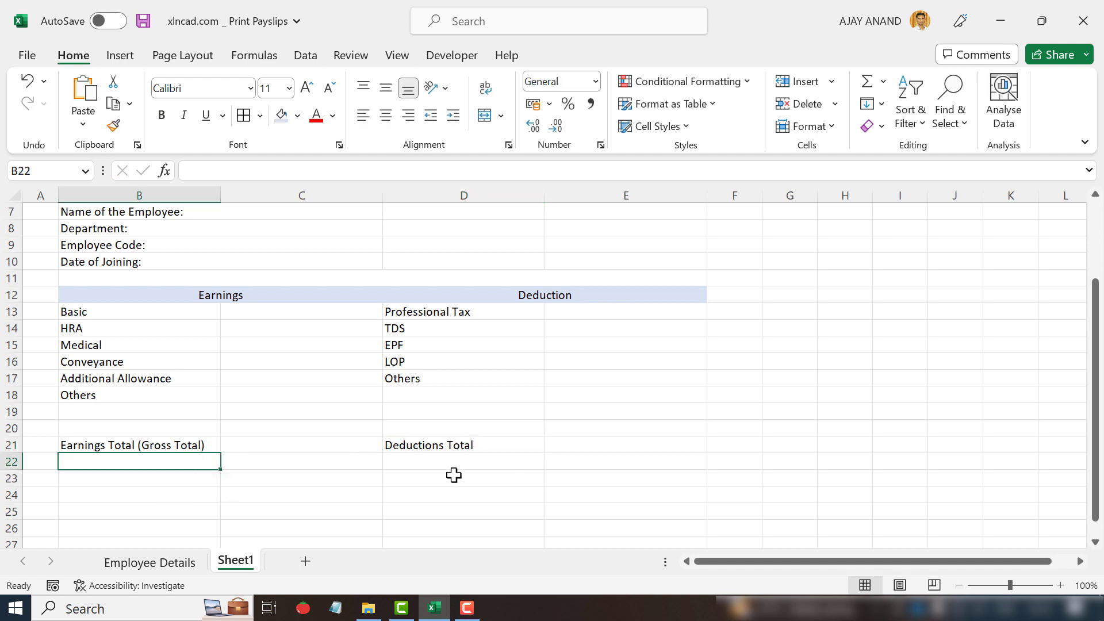
# - Merge B22:E22 and put the label 'Net Pay:' in B23
pyautogui.moveTo(186, 457); pyautogui.dragTo(554, 461)
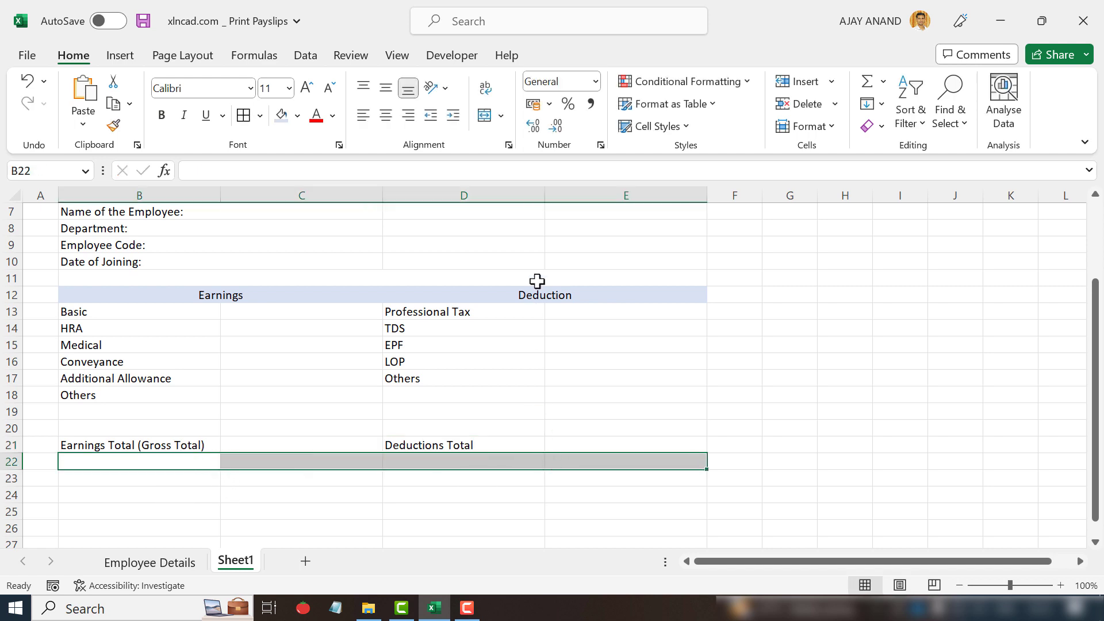
pyautogui.click(485, 116)
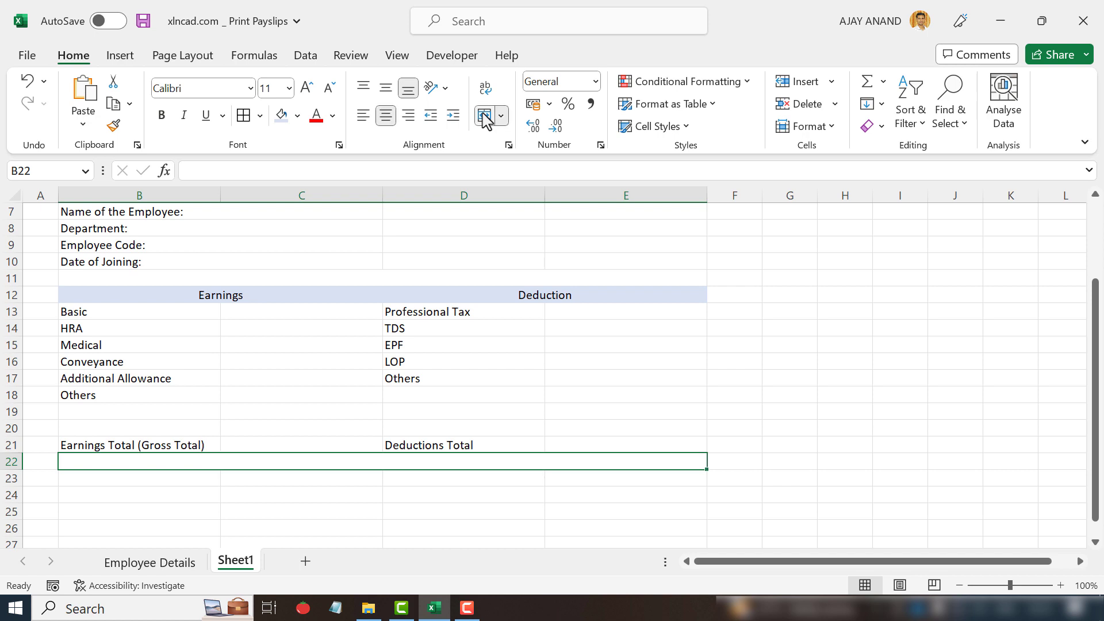
pyautogui.click(147, 480)
pyautogui.write('N')
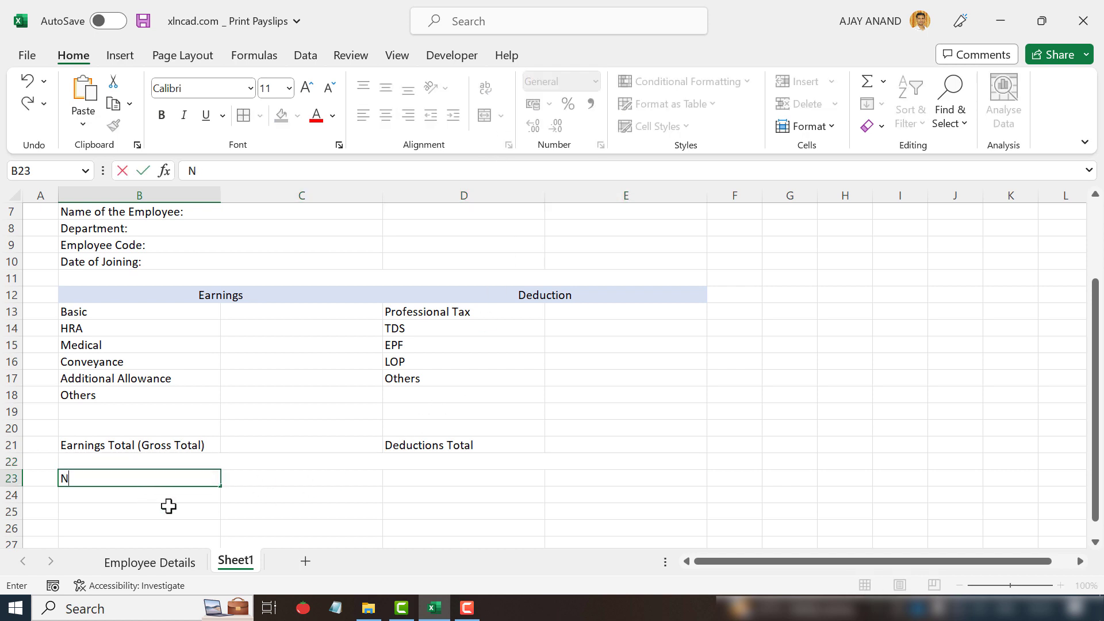
pyautogui.write('et Pay:')
pyautogui.press('Return')
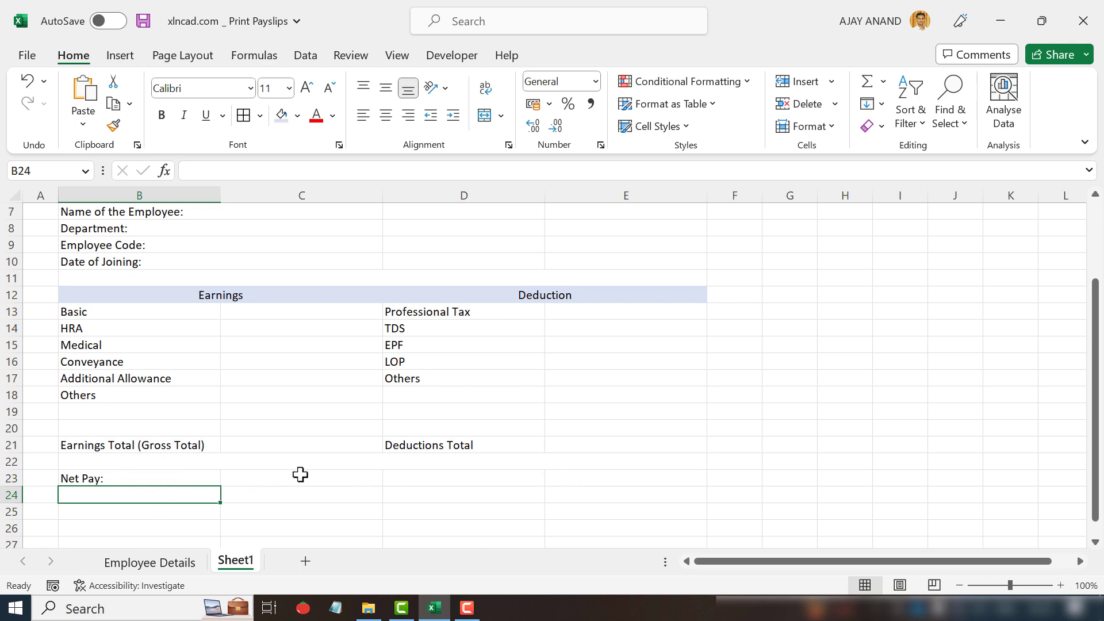
# - Merge C23:E23, merge B24:B25 and label it 'Amount in Words:'
pyautogui.moveTo(298, 473); pyautogui.dragTo(585, 479)
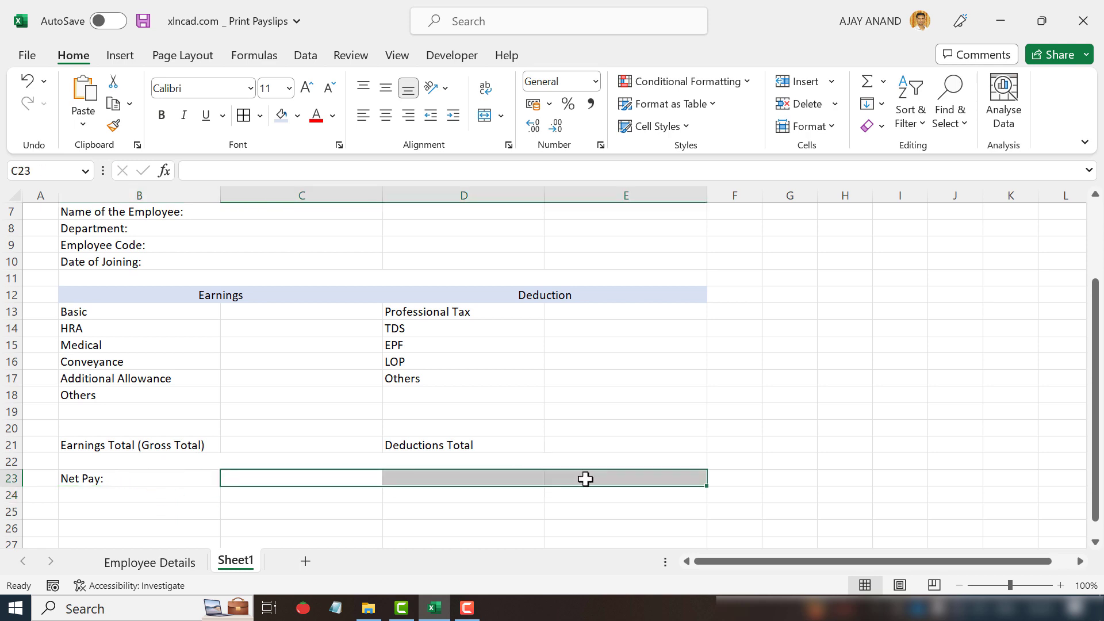
pyautogui.click(486, 116)
pyautogui.scroll(-2, 333, 478)
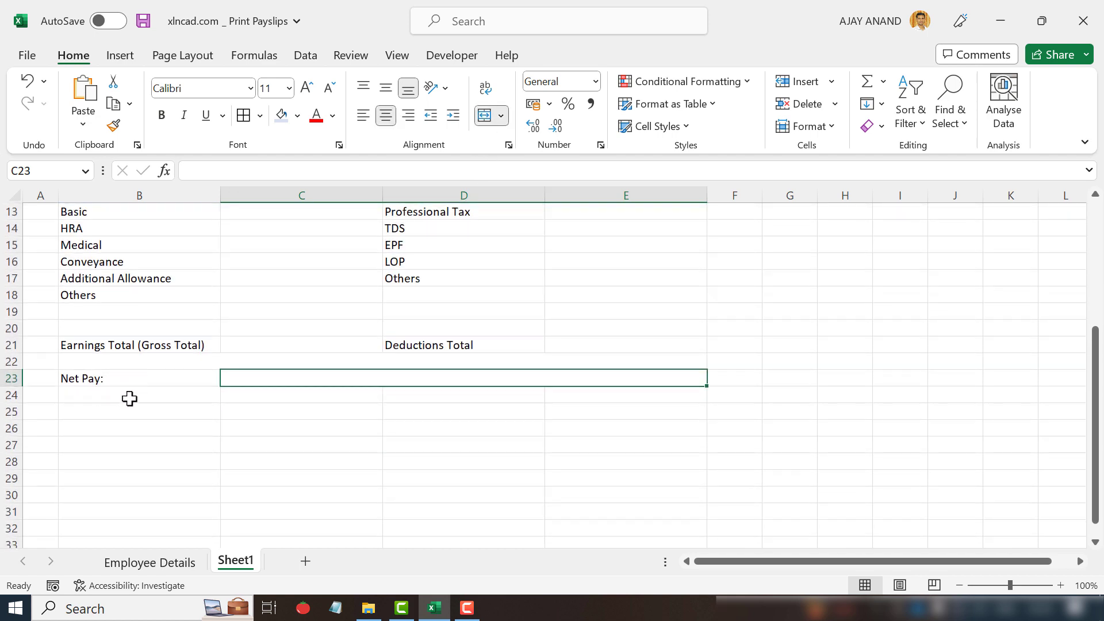
pyautogui.moveTo(129, 399); pyautogui.dragTo(132, 412)
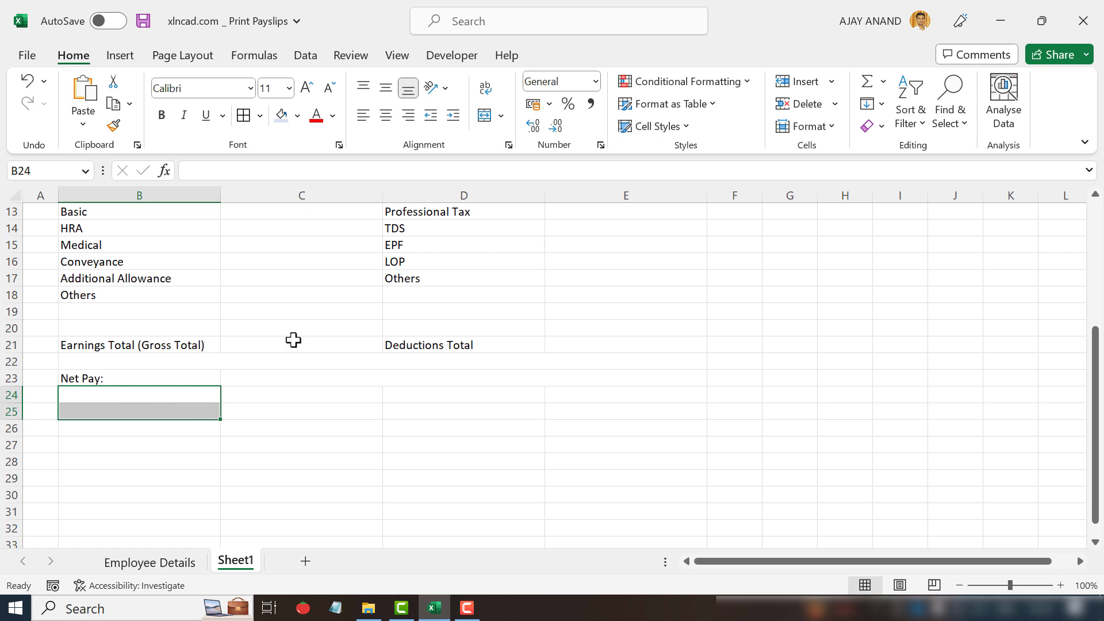
pyautogui.click(484, 117)
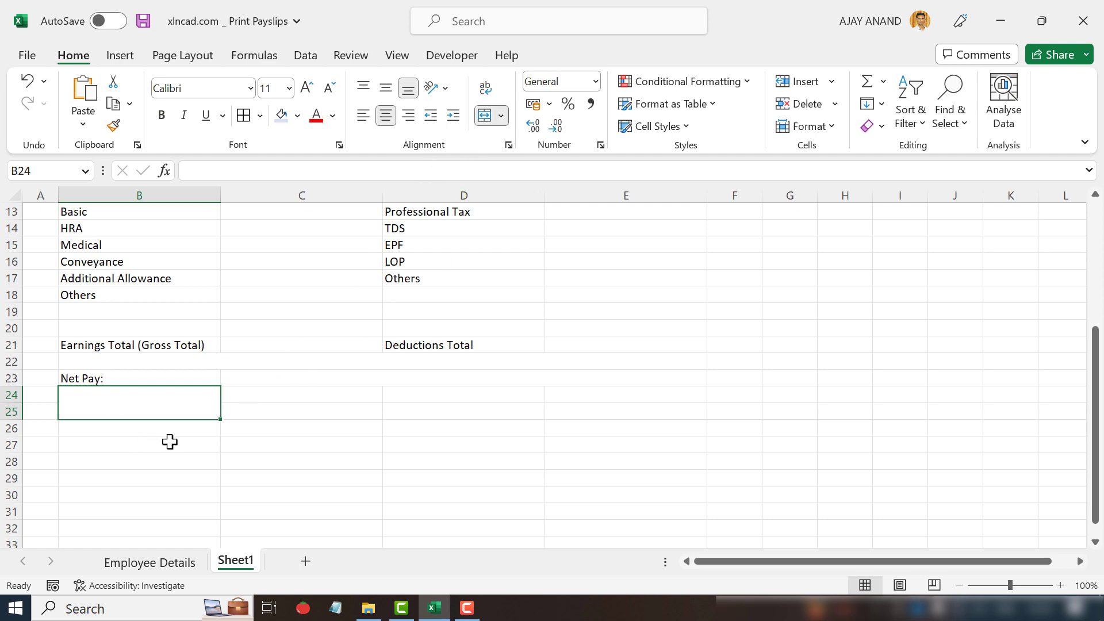
pyautogui.write('Amo')
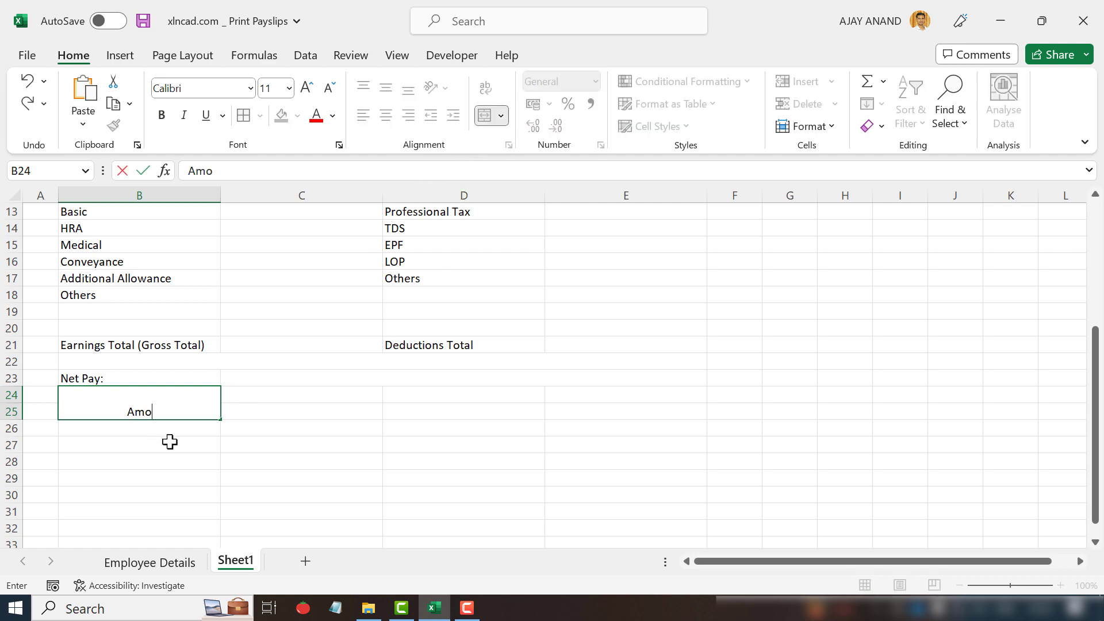
pyautogui.write('unt in Words')
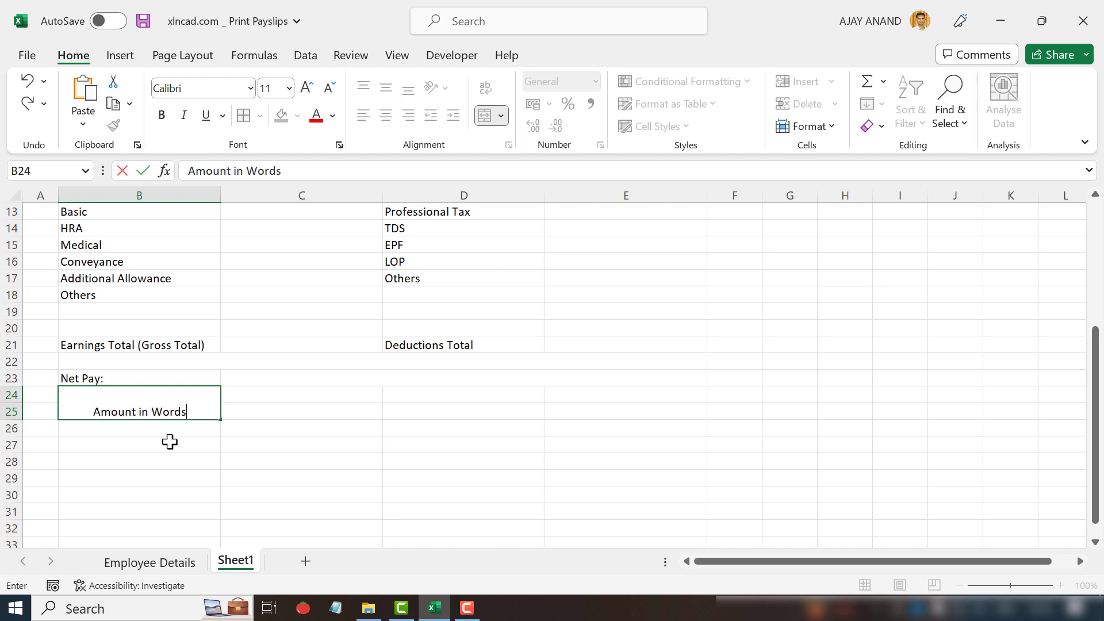
pyautogui.write(':')
pyautogui.press('Return')
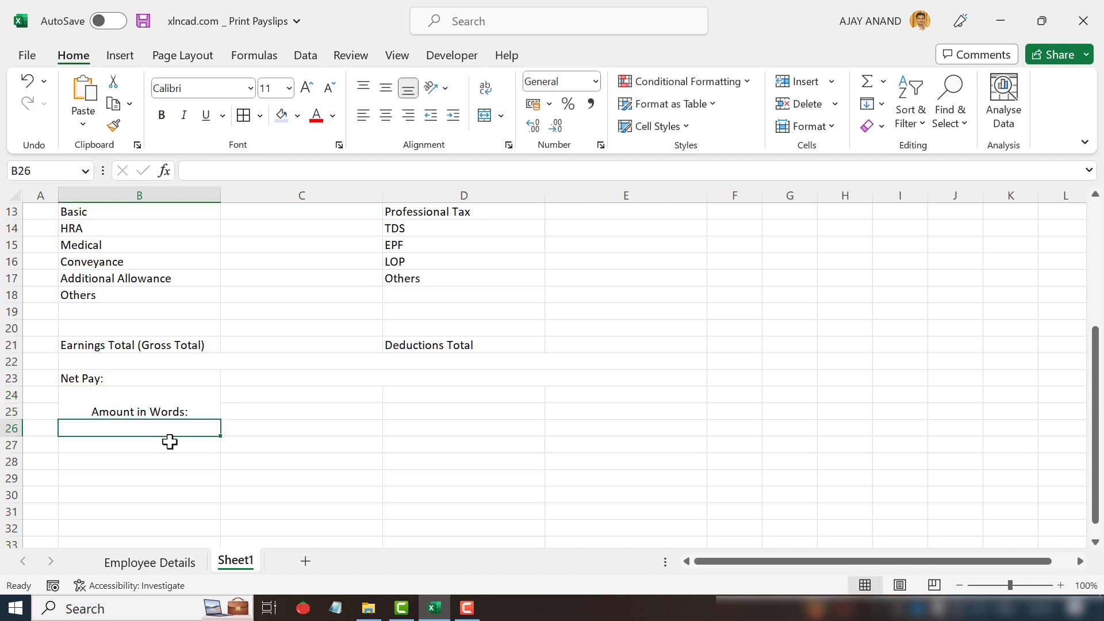
# - Left-align and vertically centre the Amount in Words label, and merge C24:E25
pyautogui.click(153, 397)
pyautogui.click(363, 115)
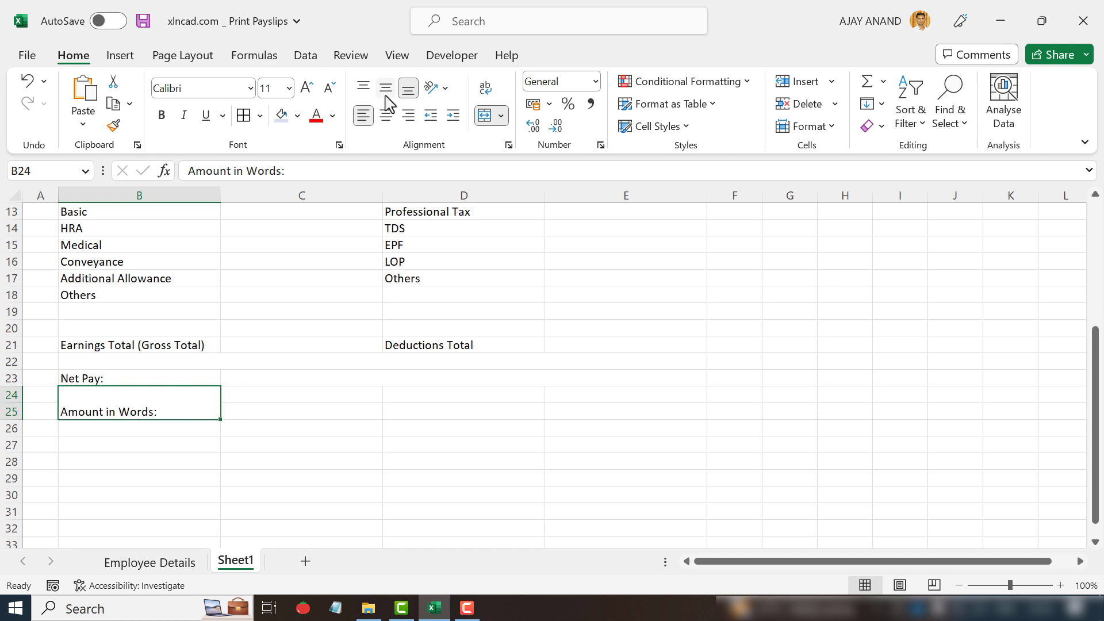
pyautogui.click(386, 87)
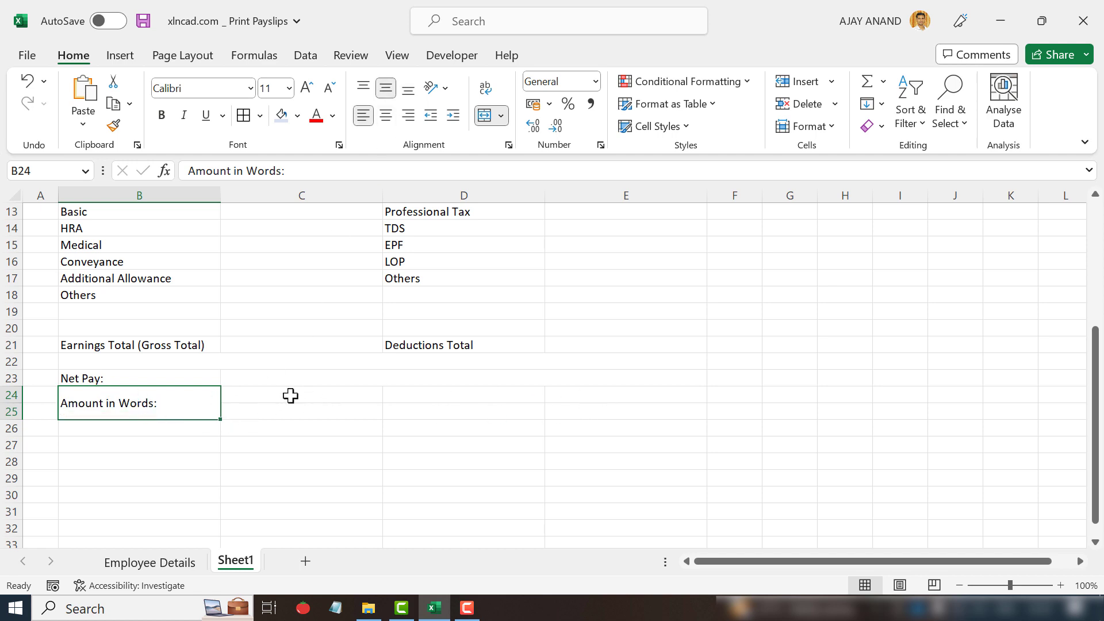
pyautogui.moveTo(290, 396); pyautogui.dragTo(571, 405)
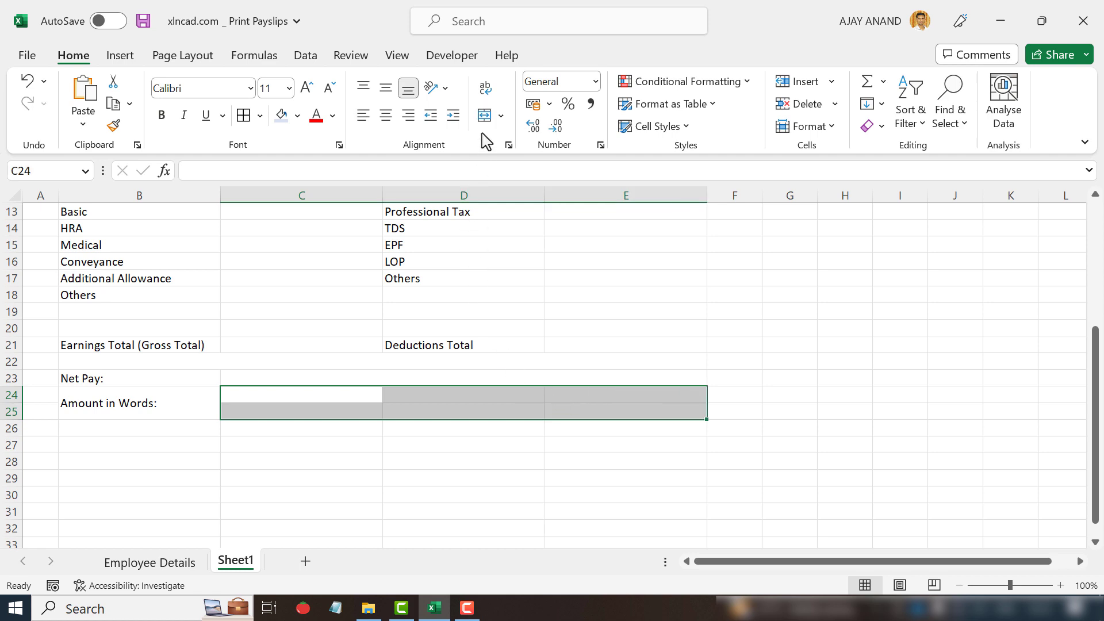
pyautogui.click(484, 116)
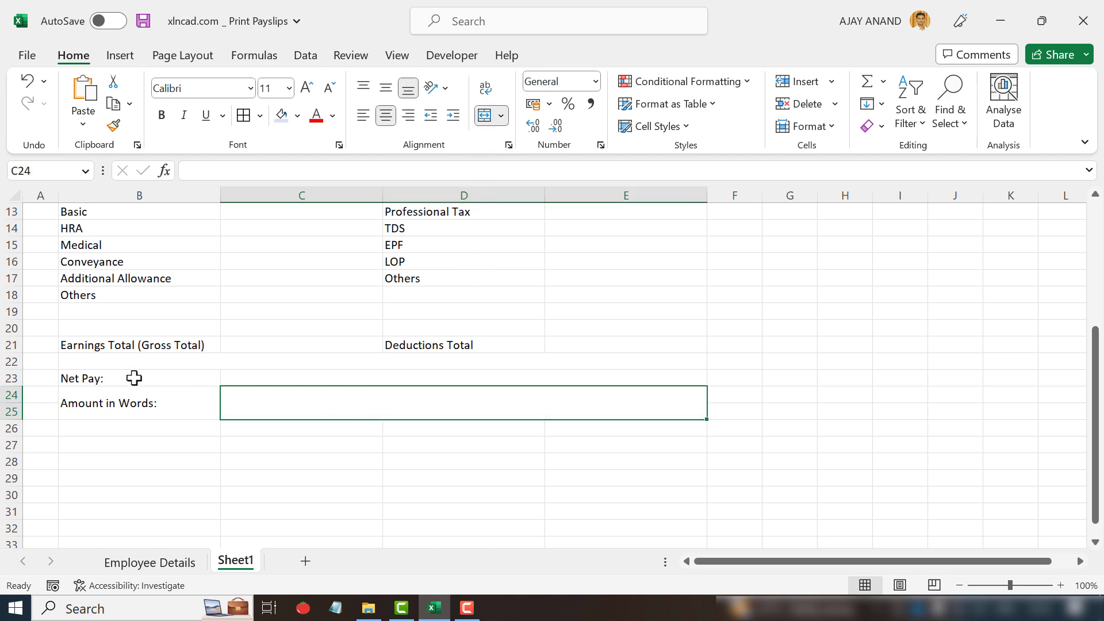
# - Apply a fill colour to the Net Pay block B23:E25
pyautogui.moveTo(134, 378); pyautogui.dragTo(269, 409)
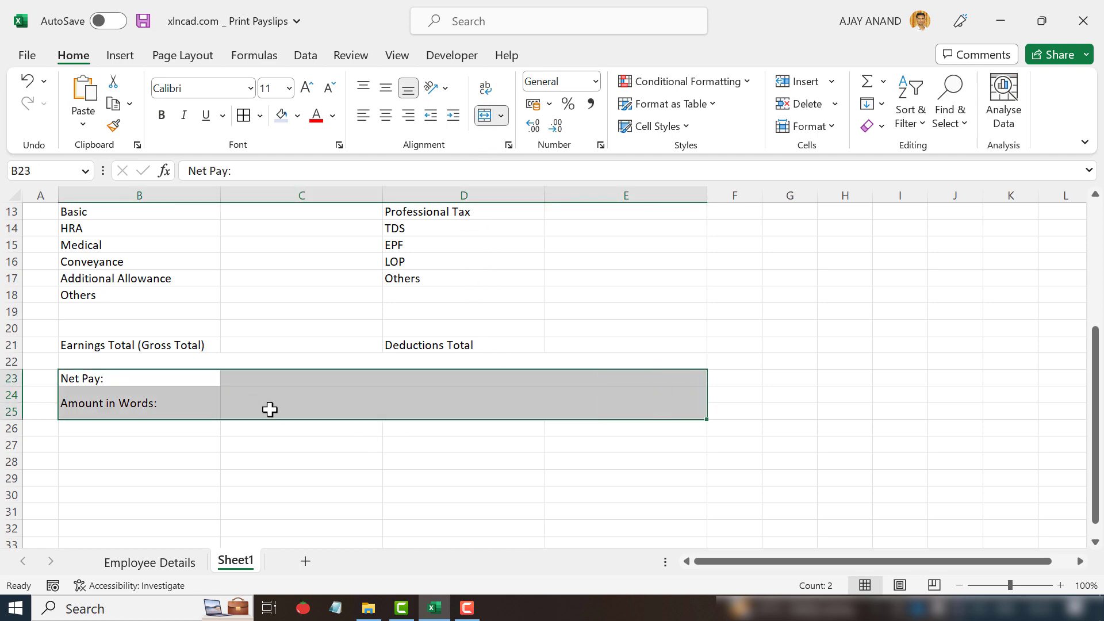
pyautogui.click(281, 115)
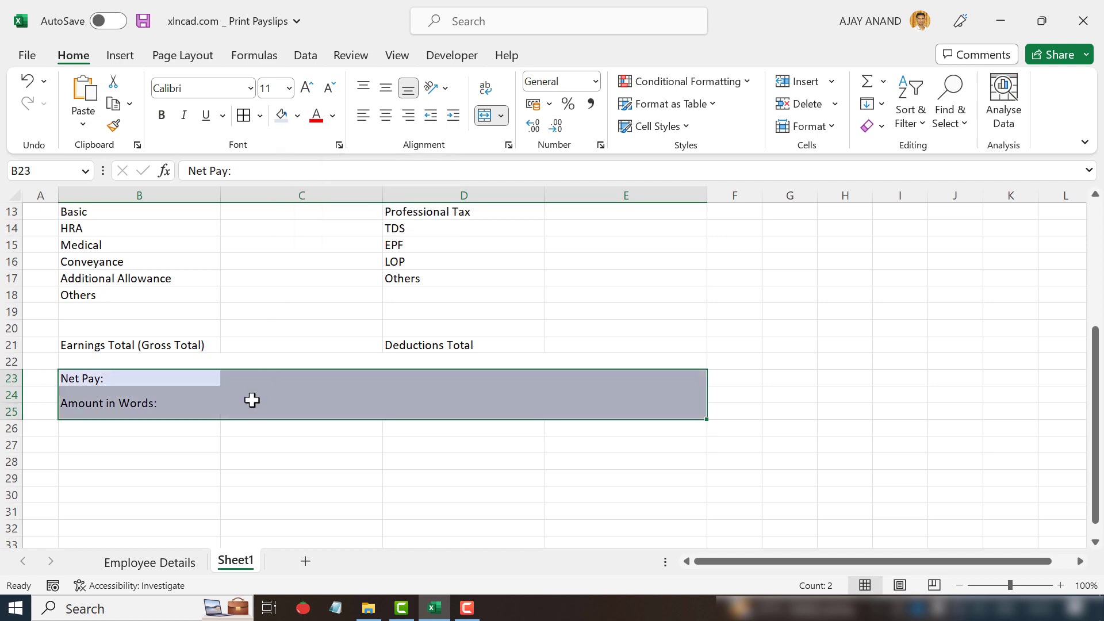
pyautogui.scroll(4, 251, 398)
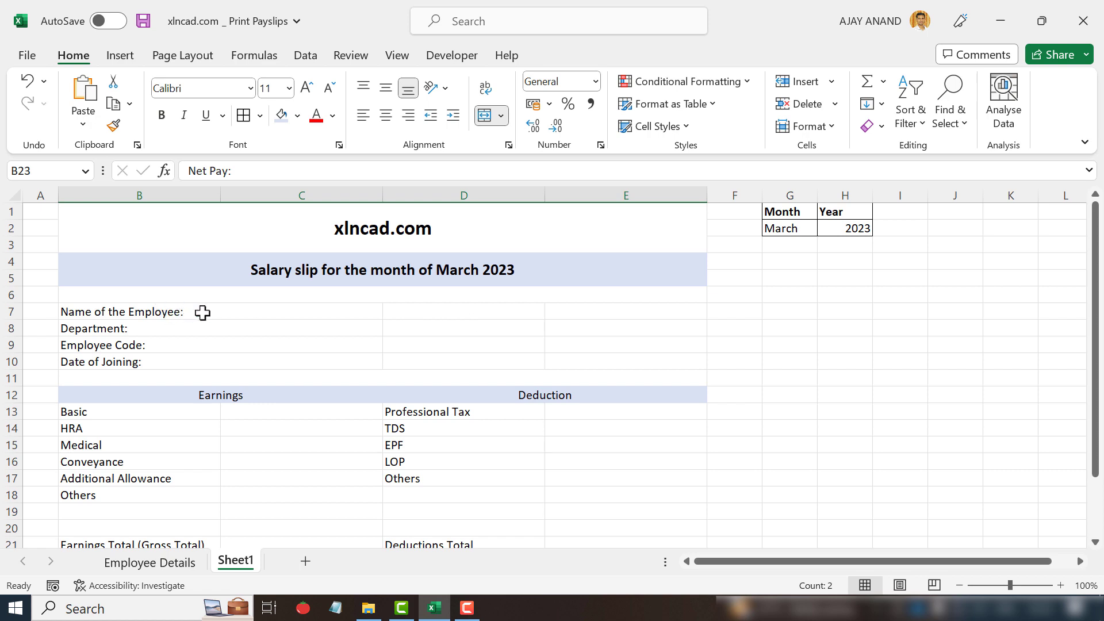
# - Merge D7:E7 and copy the merged format down to rows 8–10
pyautogui.moveTo(471, 309); pyautogui.dragTo(577, 303)
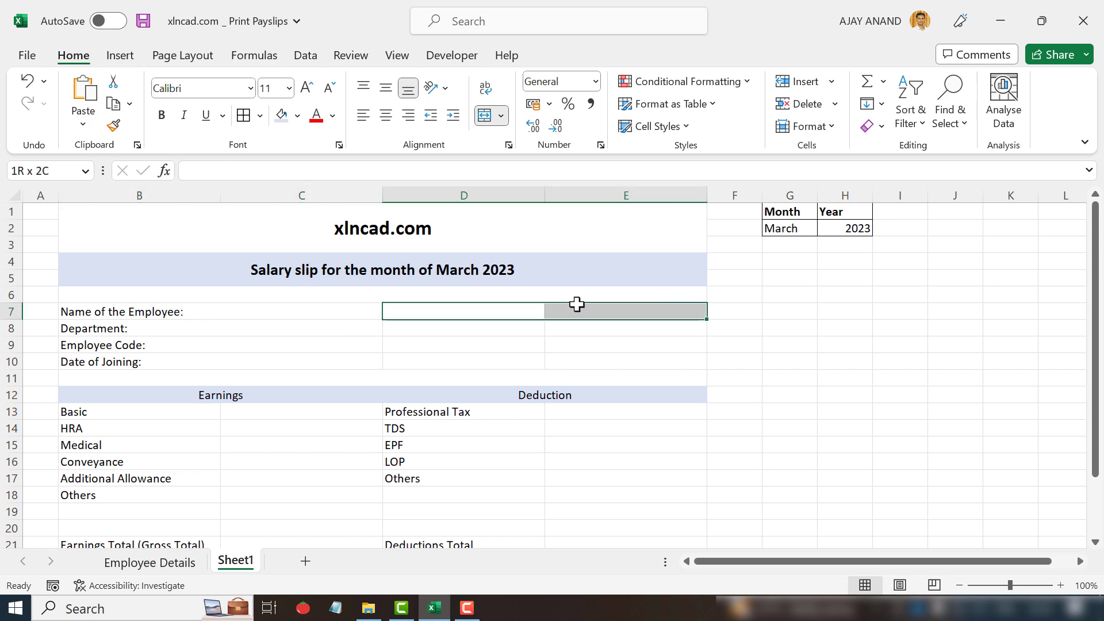
pyautogui.click(484, 115)
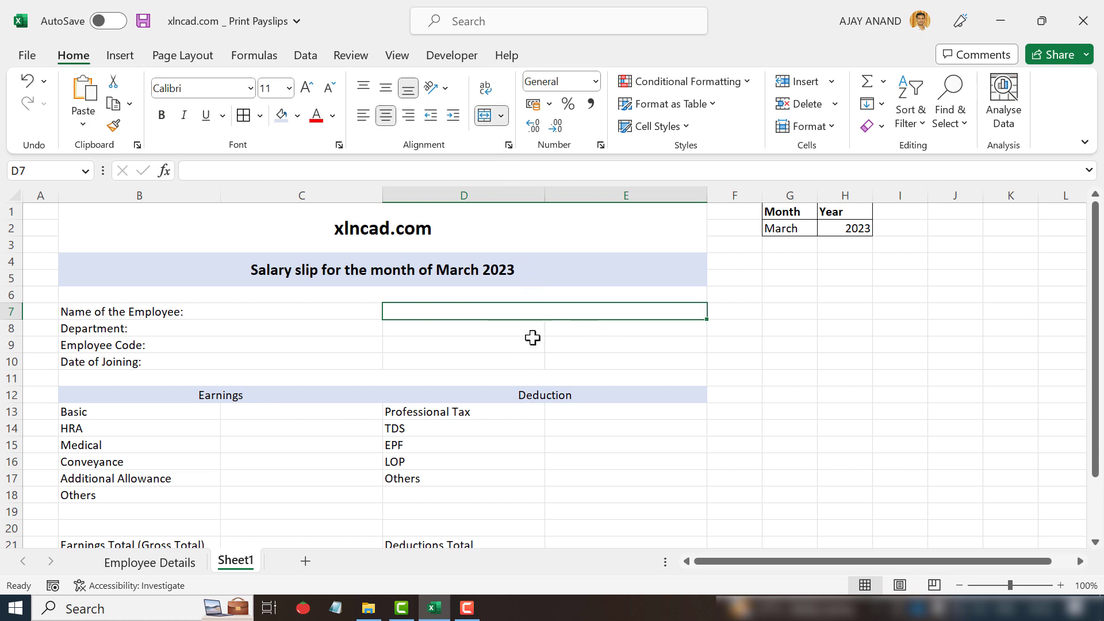
pyautogui.moveTo(707, 320); pyautogui.dragTo(702, 370)
pyautogui.scroll(-3, 498, 416)
pyautogui.scroll(3, 505, 423)
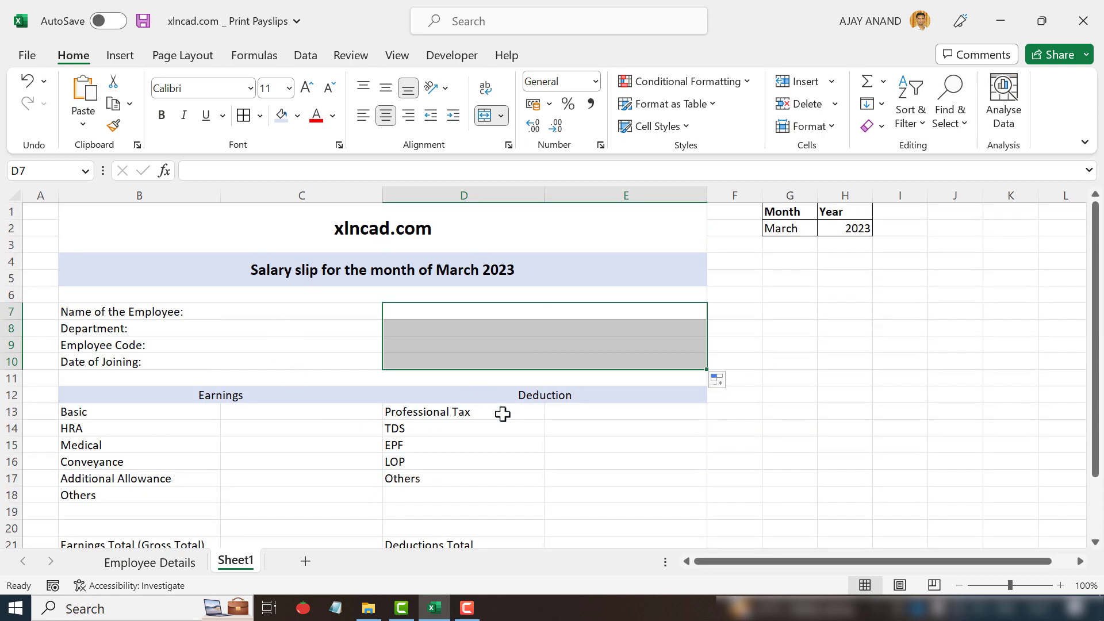
pyautogui.moveTo(224, 226); pyautogui.dragTo(469, 450)
pyautogui.scroll(3, 402, 391)
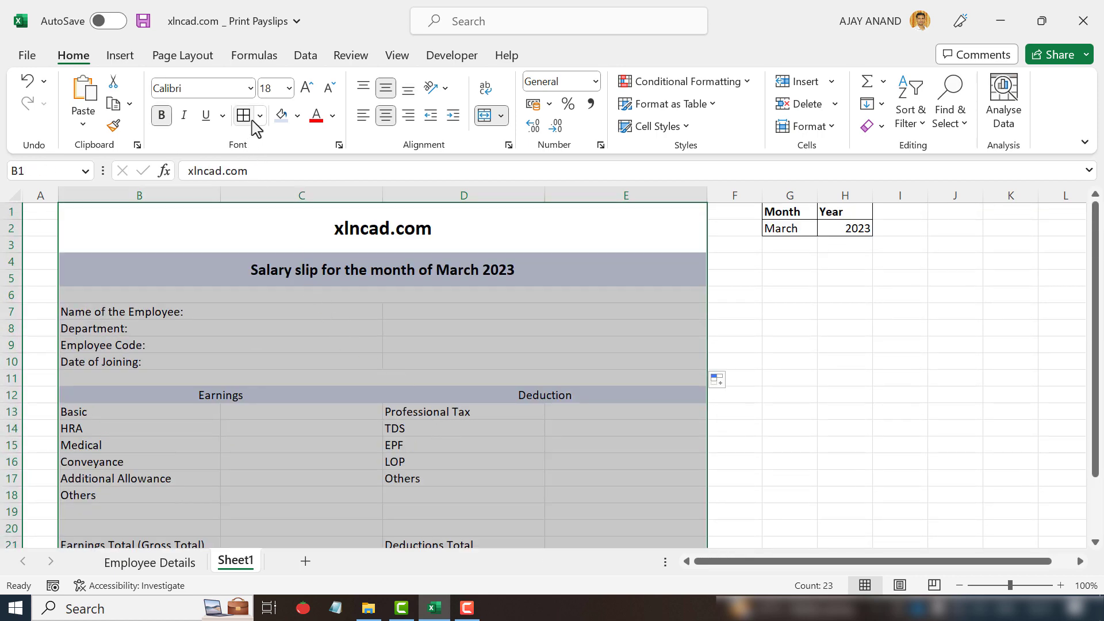
# - Apply All Borders to every cell of the payslip
pyautogui.click(260, 117)
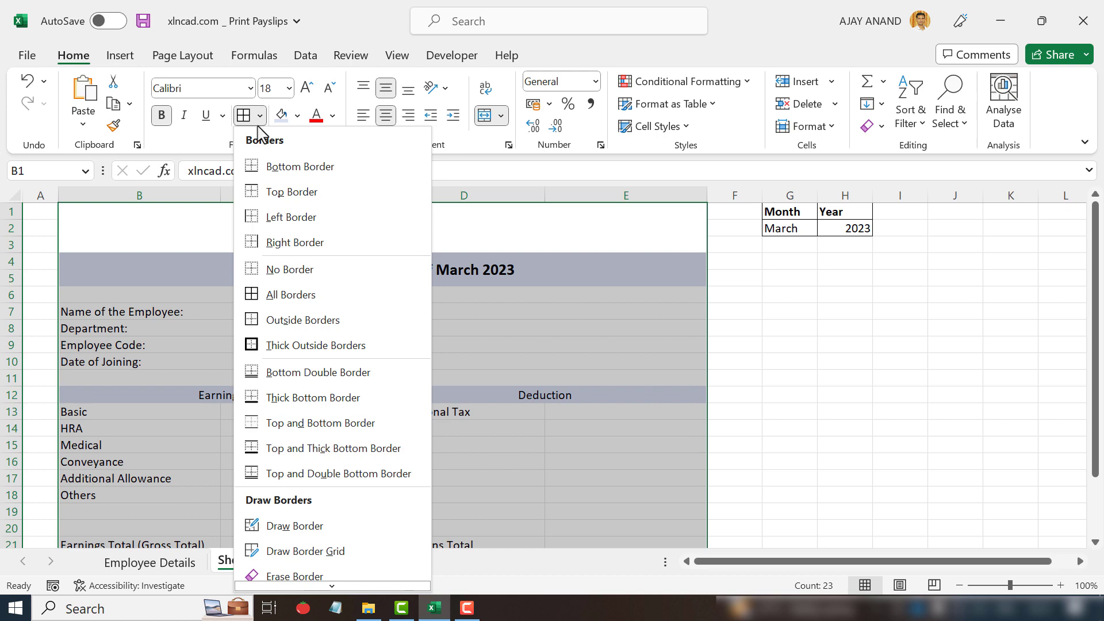
pyautogui.click(325, 308)
pyautogui.scroll(-3, 464, 351)
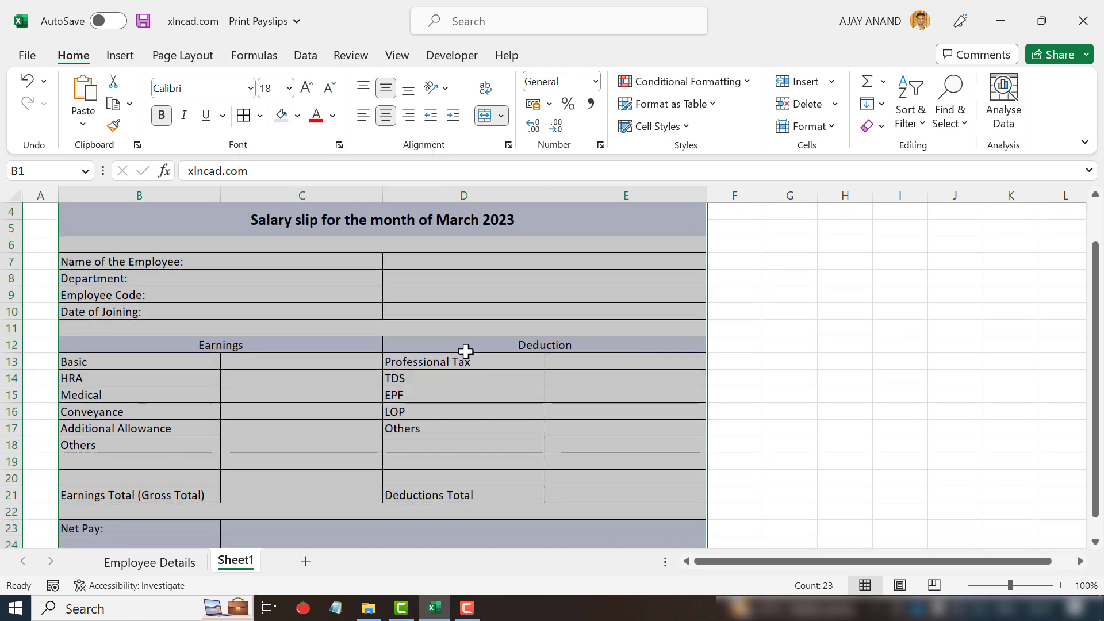
pyautogui.scroll(3, 465, 350)
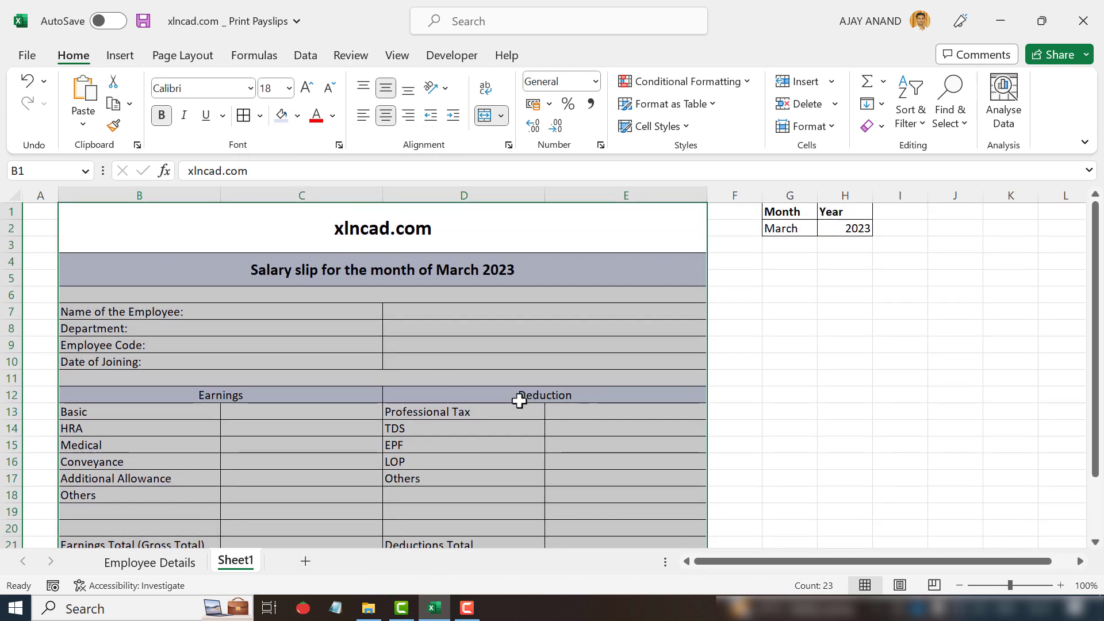
# - Bold the Earnings/Deduction headers in row 12 and the totals in row 21
pyautogui.moveTo(192, 395); pyautogui.dragTo(505, 394)
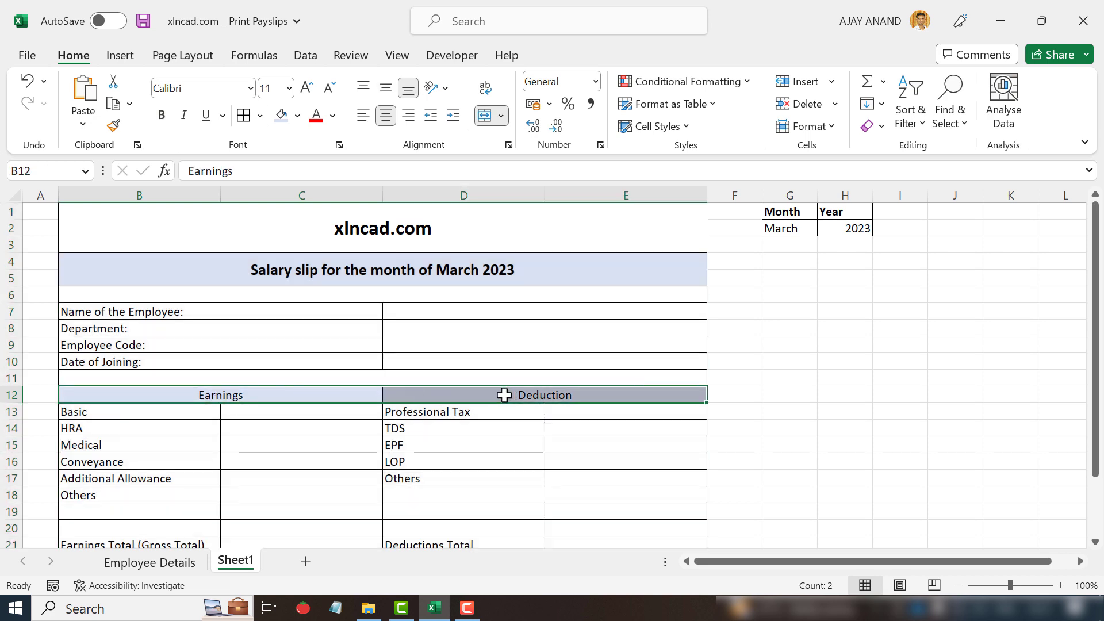
pyautogui.click(168, 120)
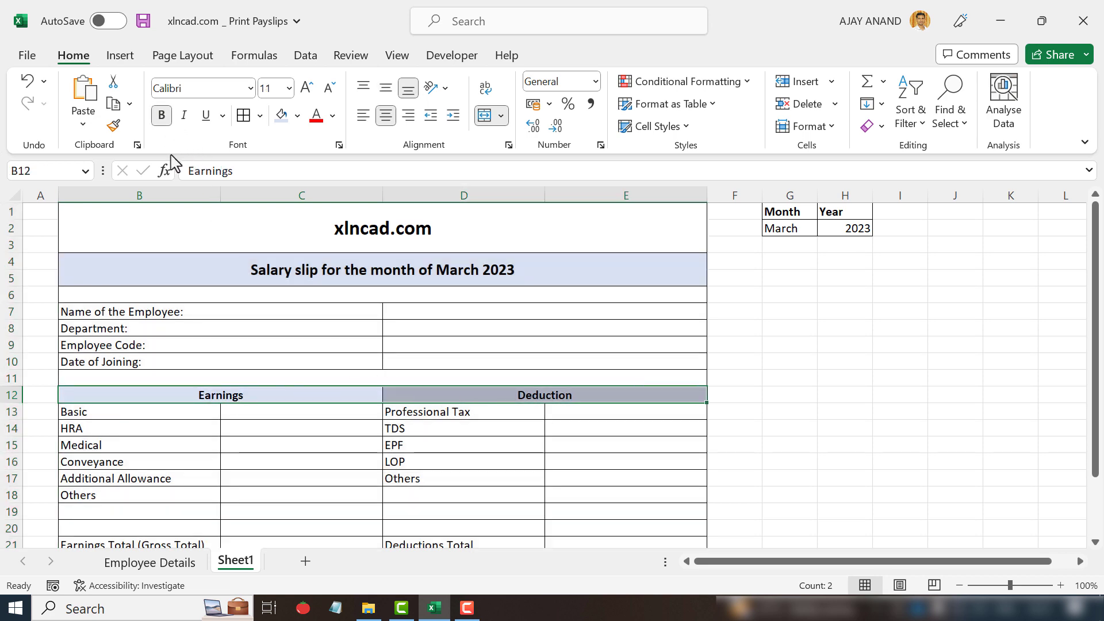
pyautogui.scroll(-3, 295, 354)
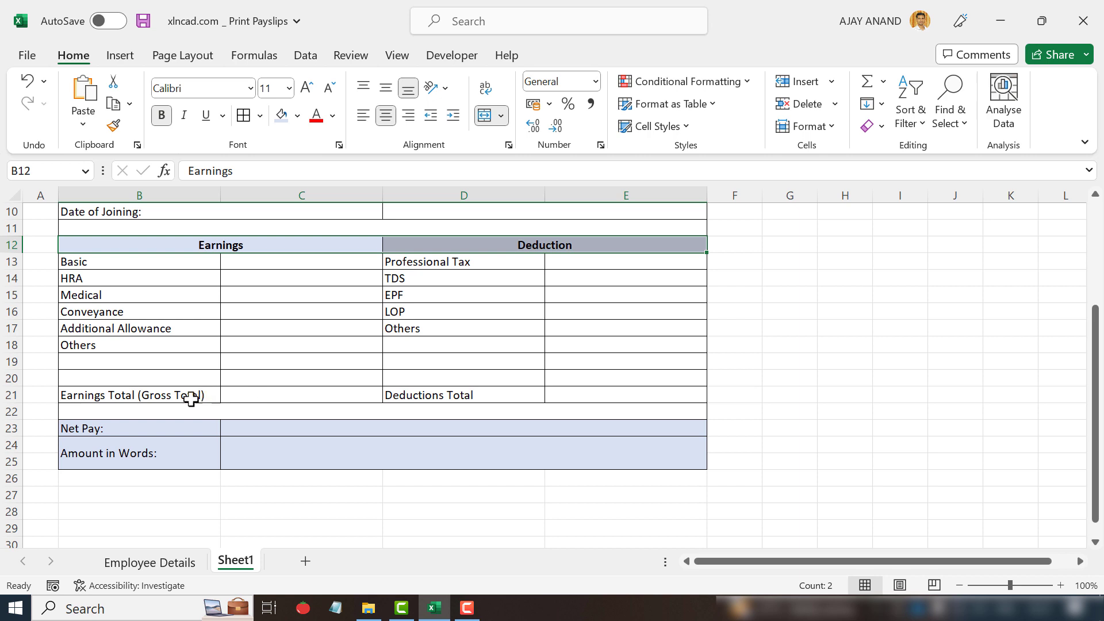
pyautogui.moveTo(145, 395); pyautogui.dragTo(581, 395)
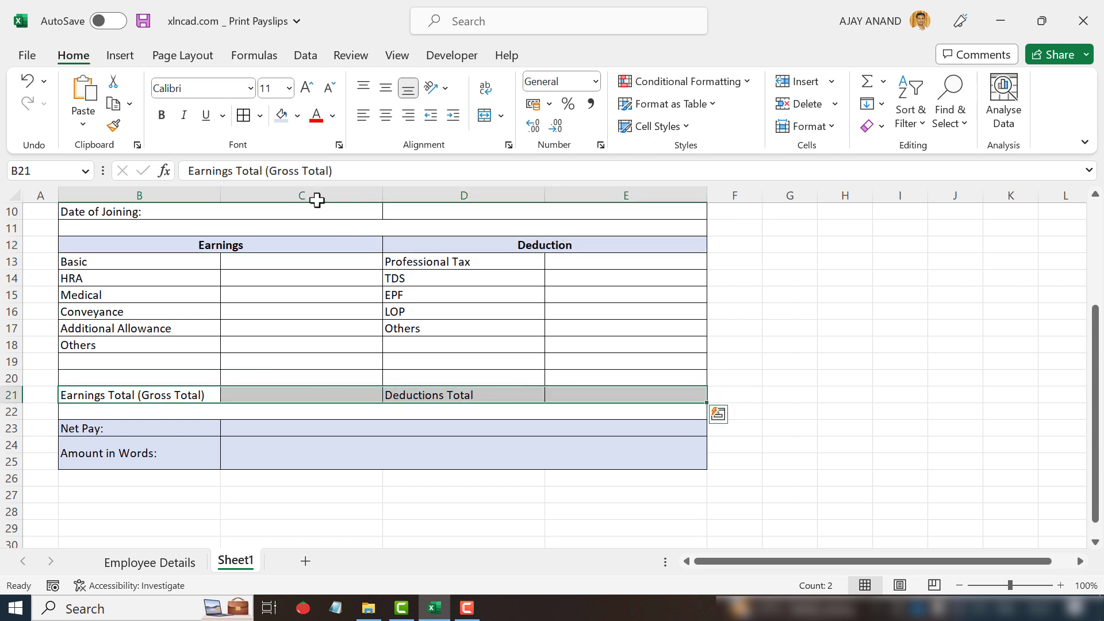
pyautogui.click(162, 115)
# - Bold the Net Pay and Amount in Words labels in B23:B25
pyautogui.moveTo(174, 431); pyautogui.dragTo(172, 451)
pyautogui.click(161, 115)
pyautogui.moveTo(308, 422); pyautogui.dragTo(305, 451)
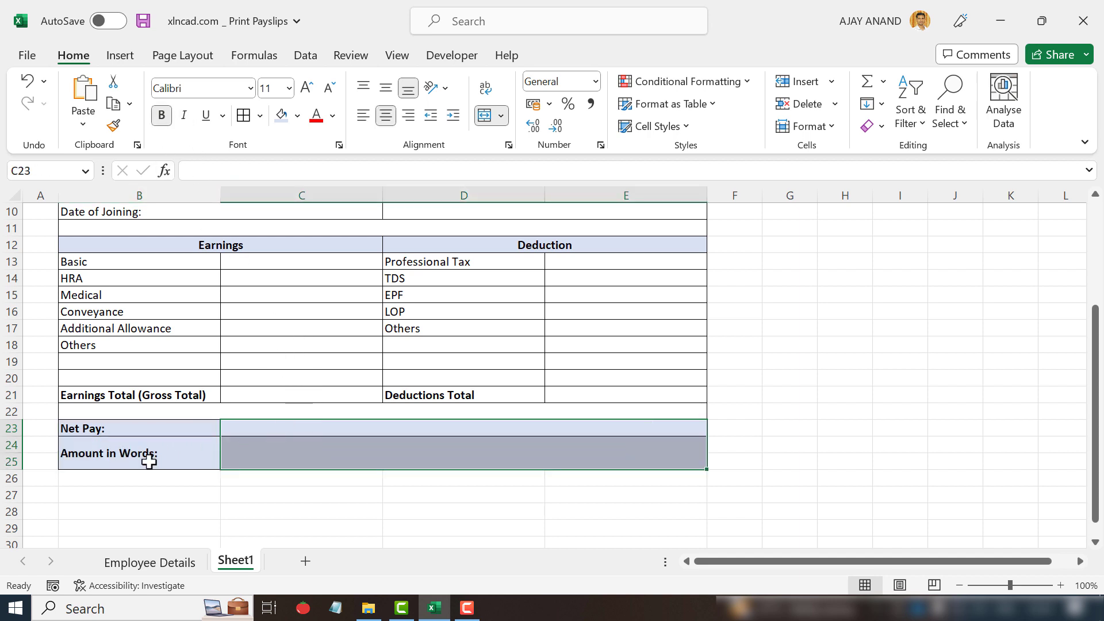
pyautogui.click(132, 513)
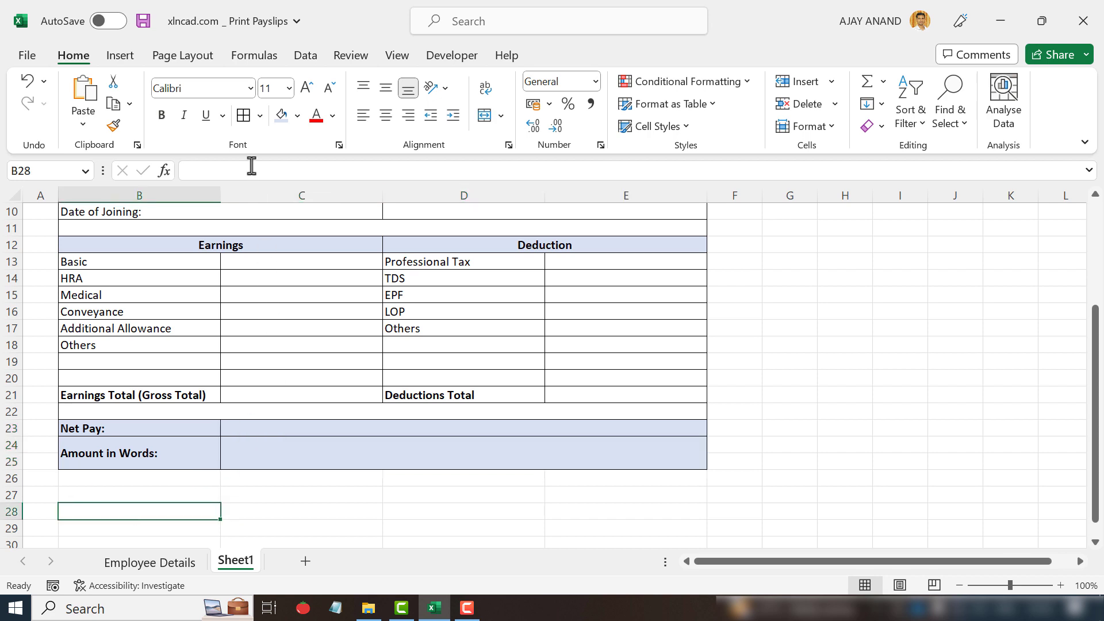
# - Give B28 a thick bottom border and label B29 'Prepared by'
pyautogui.click(259, 117)
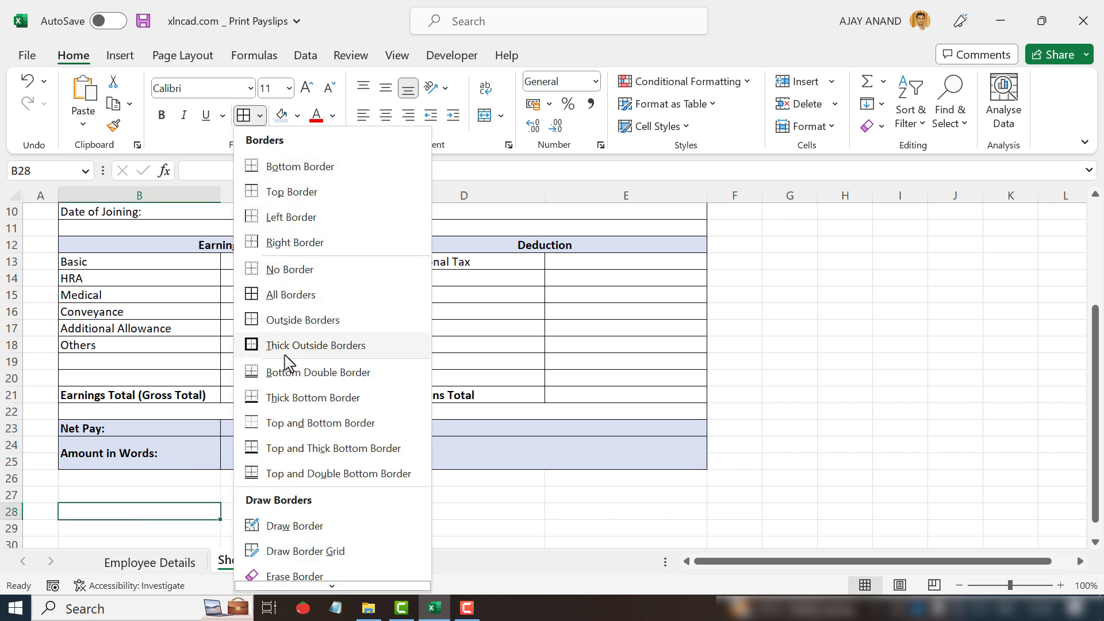
pyautogui.click(329, 403)
pyautogui.scroll(-1, 175, 502)
pyautogui.click(158, 484)
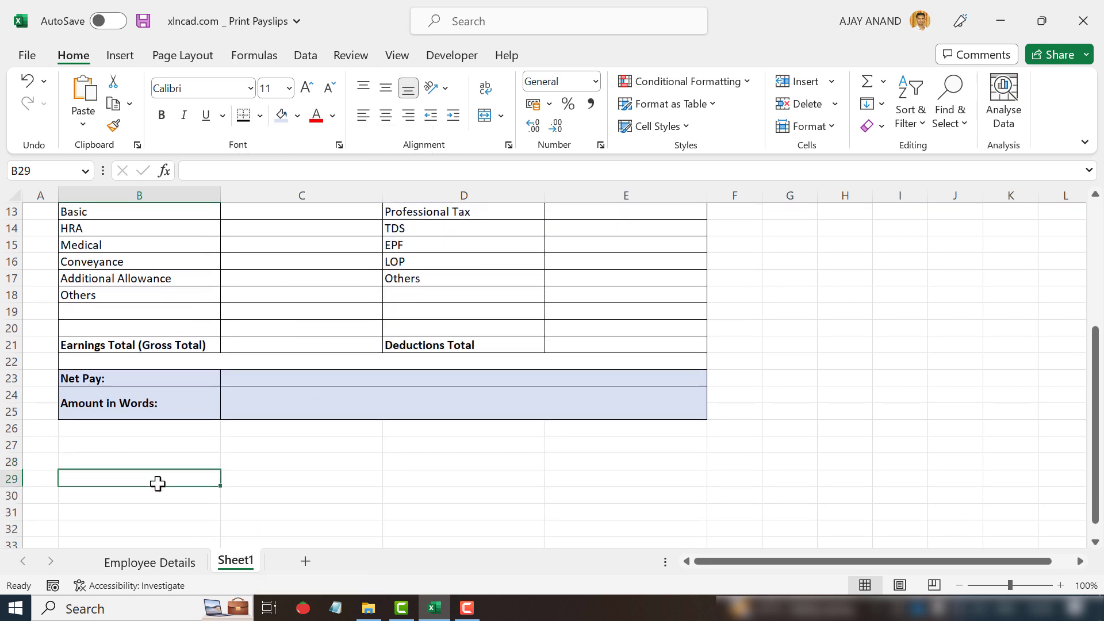
pyautogui.write('Prepared by')
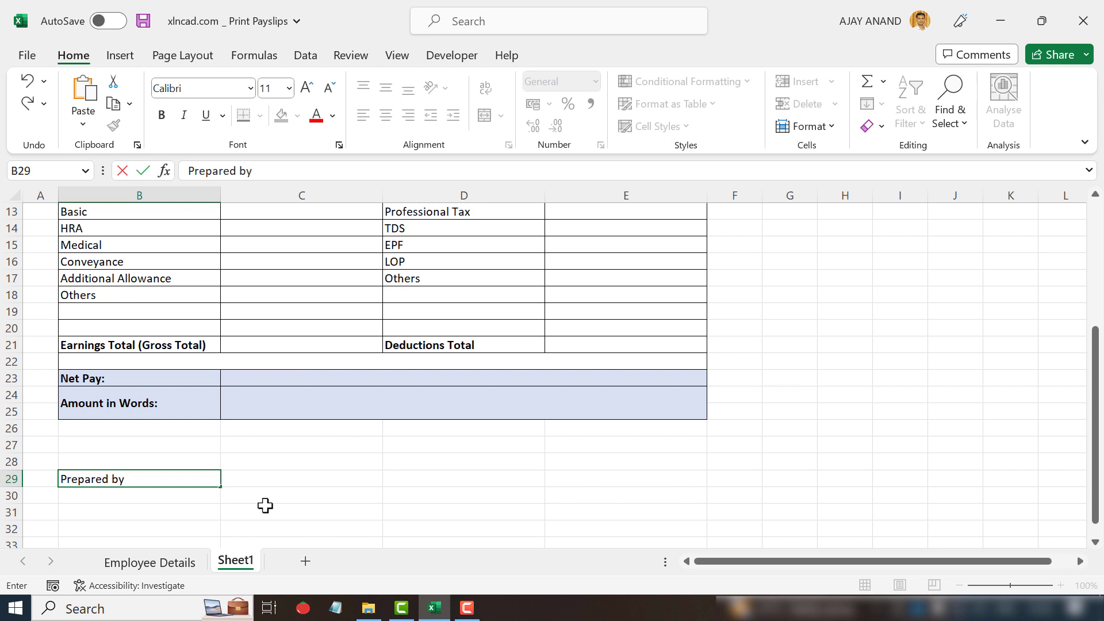
pyautogui.press('Return')
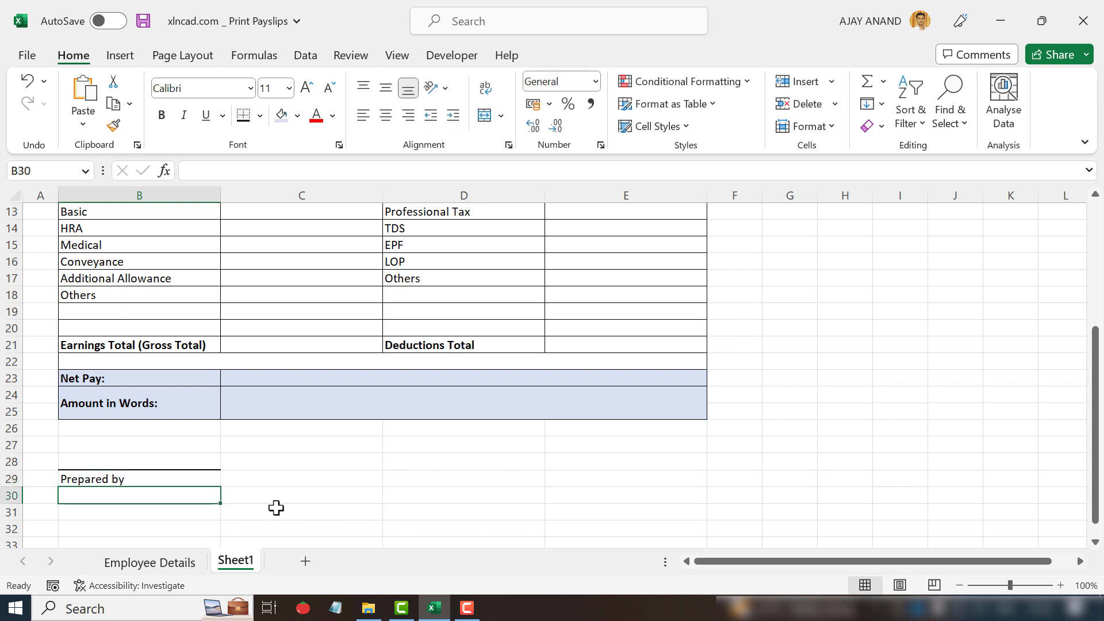
# - Give E28 a thick bottom border and label E29 'Approved by'
pyautogui.click(571, 466)
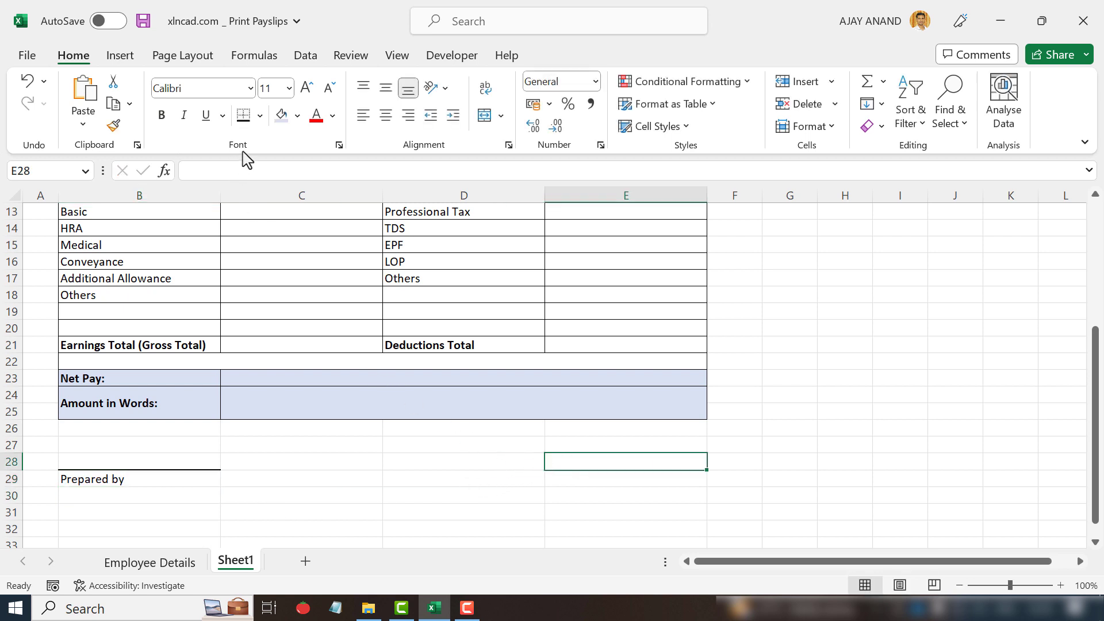
pyautogui.click(260, 116)
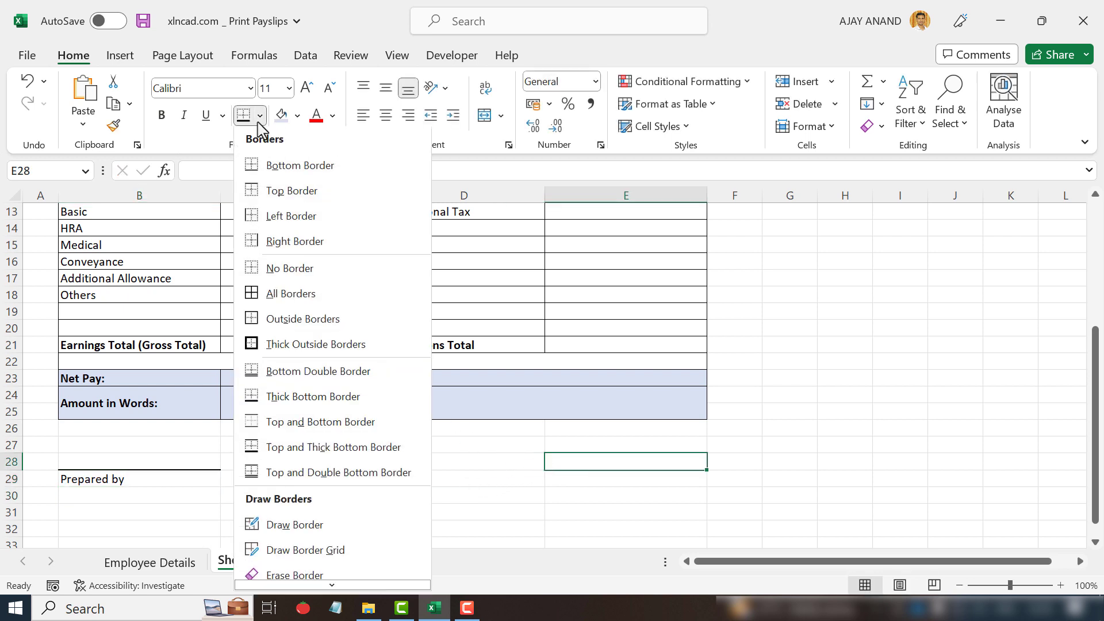
pyautogui.click(364, 406)
pyautogui.click(590, 482)
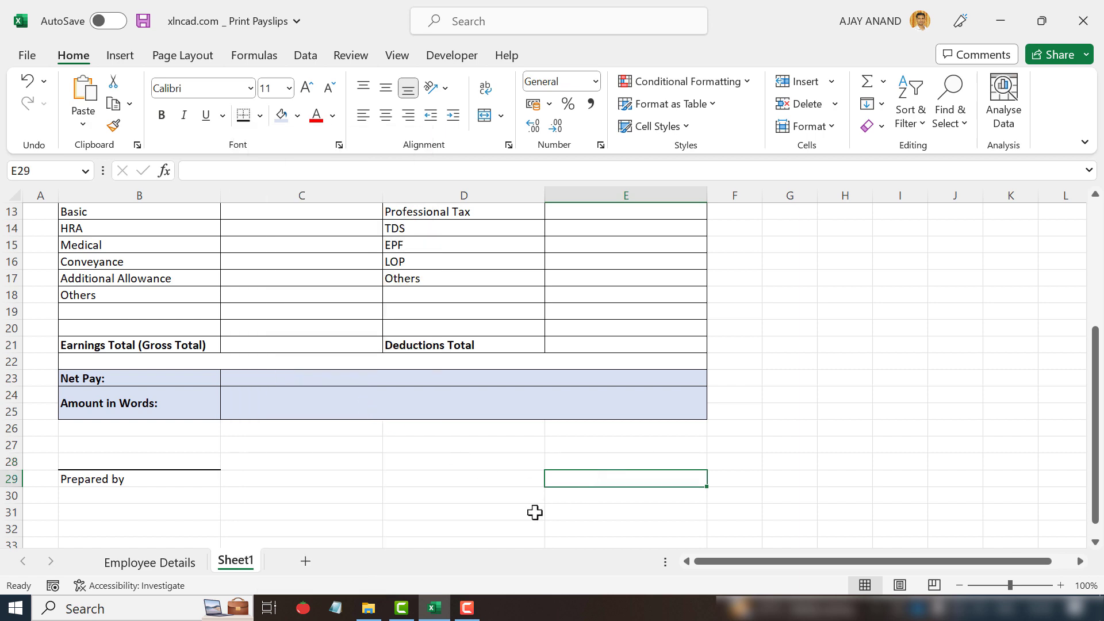
pyautogui.write('Approved by')
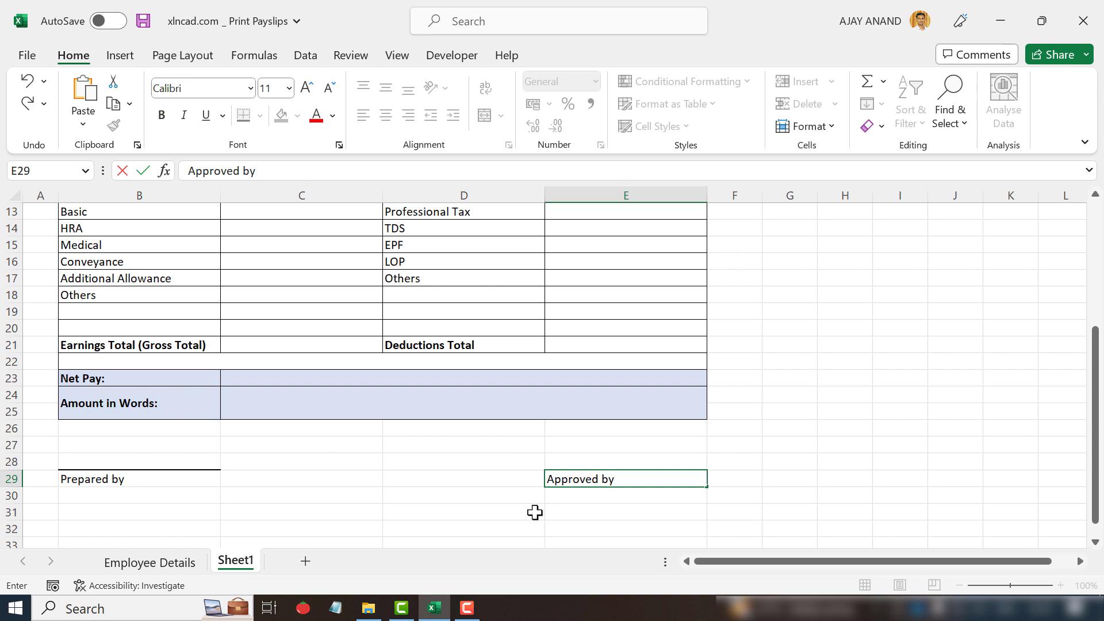
pyautogui.press('Return')
pyautogui.scroll(4, 535, 512)
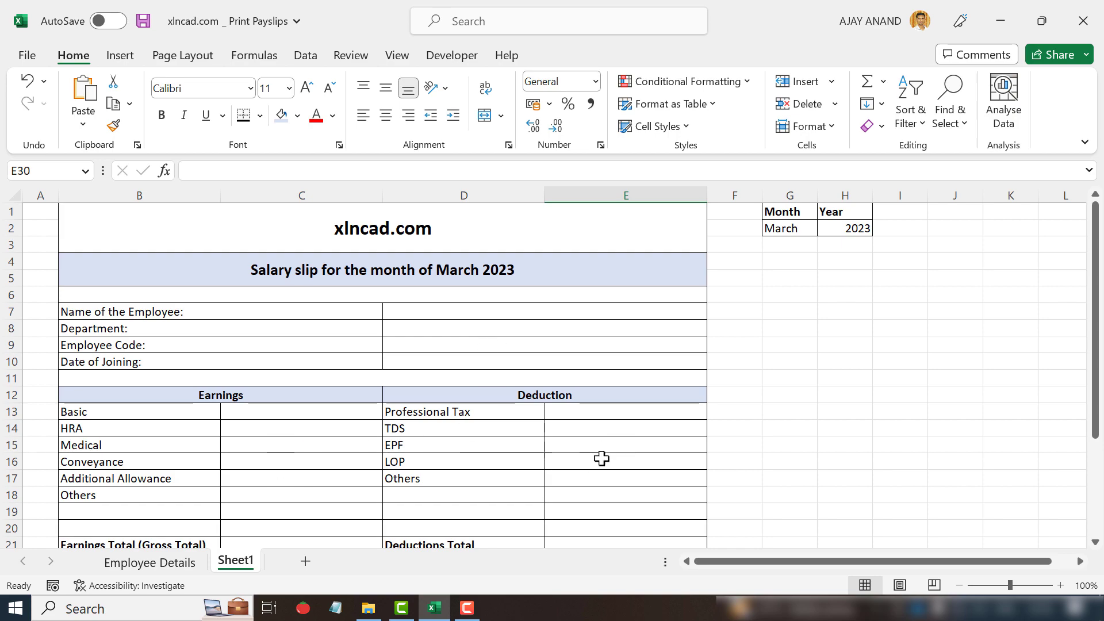
# - Review the codes on Employee Details, then open Data Validation for cell D9
pyautogui.click(172, 560)
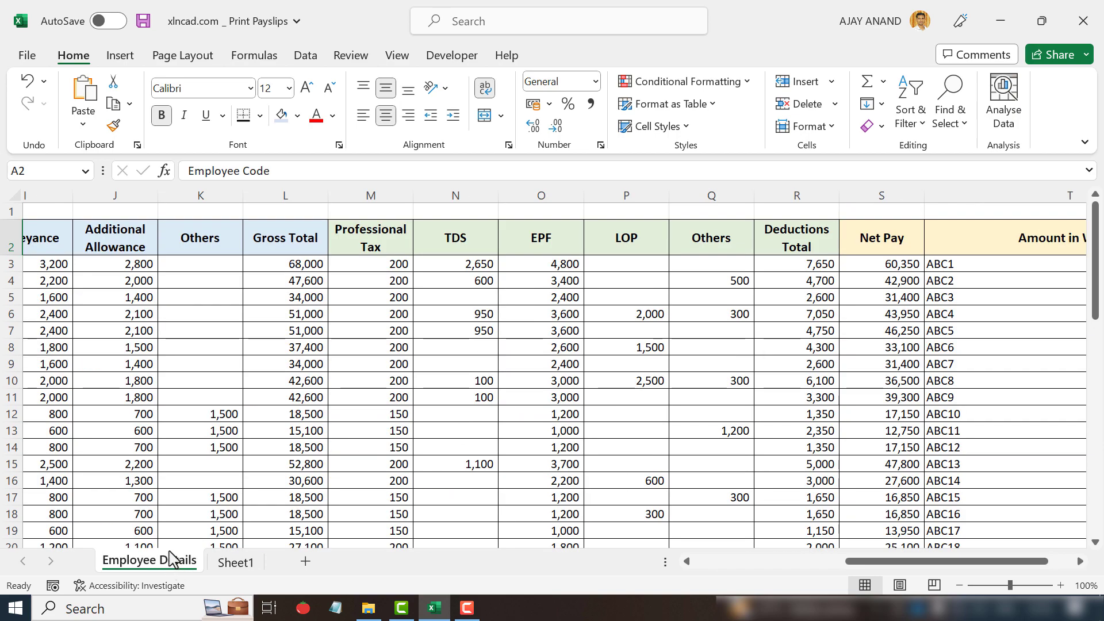
pyautogui.moveTo(866, 562); pyautogui.dragTo(716, 562)
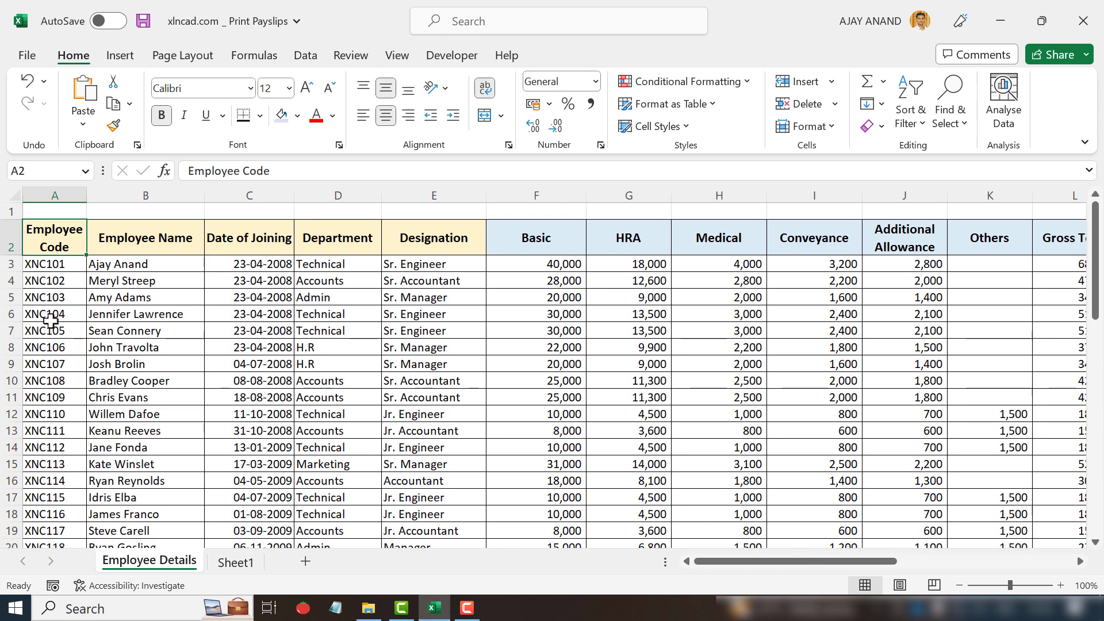
pyautogui.click(229, 564)
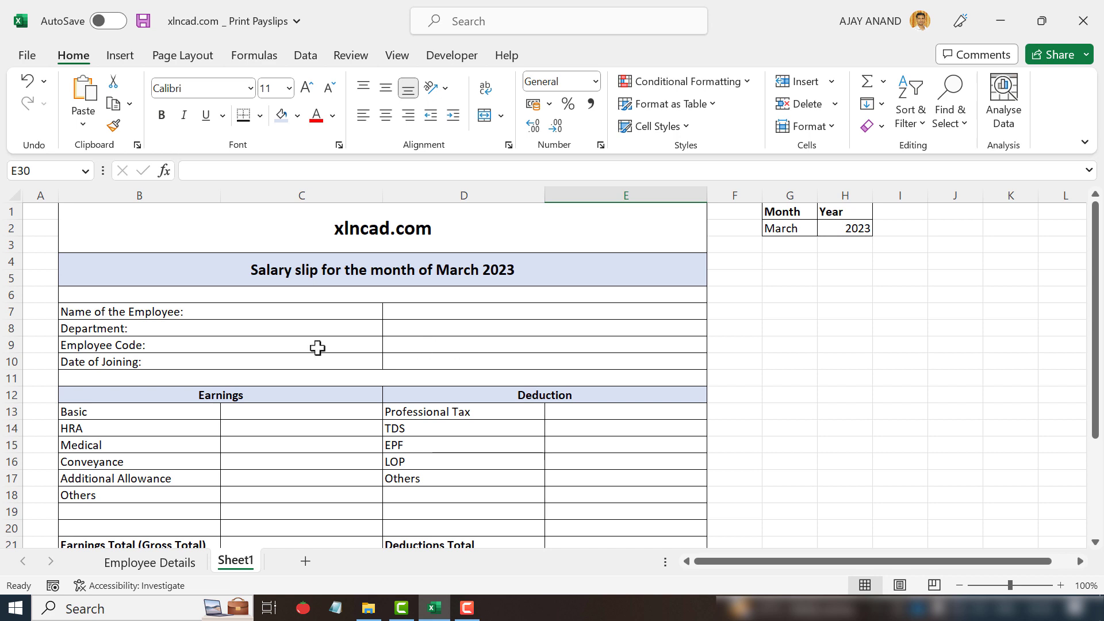
pyautogui.click(554, 344)
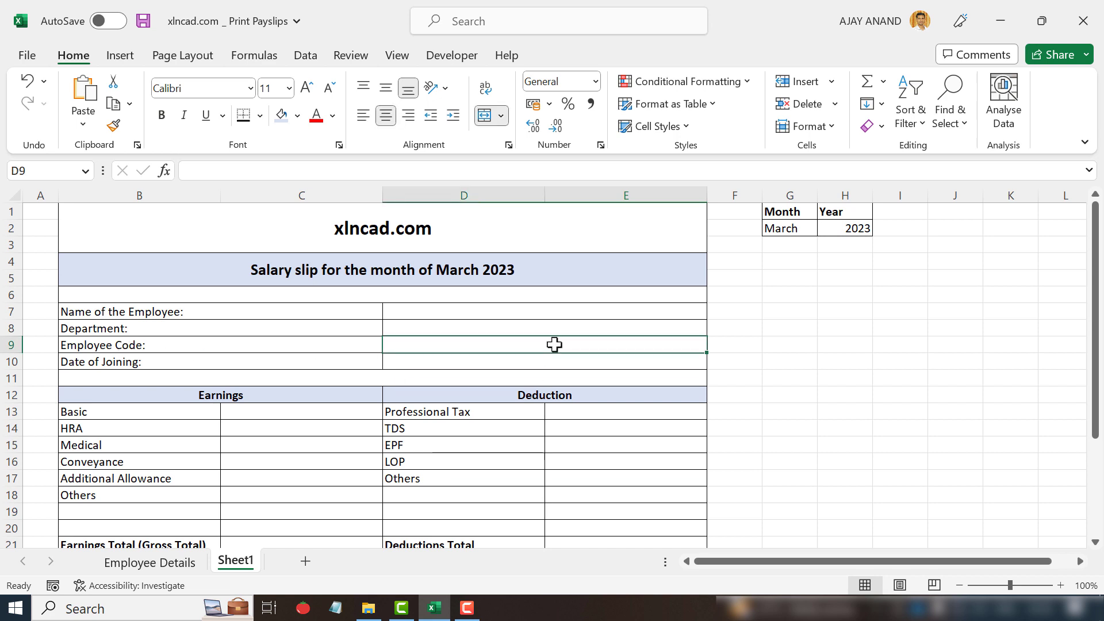
pyautogui.click(306, 57)
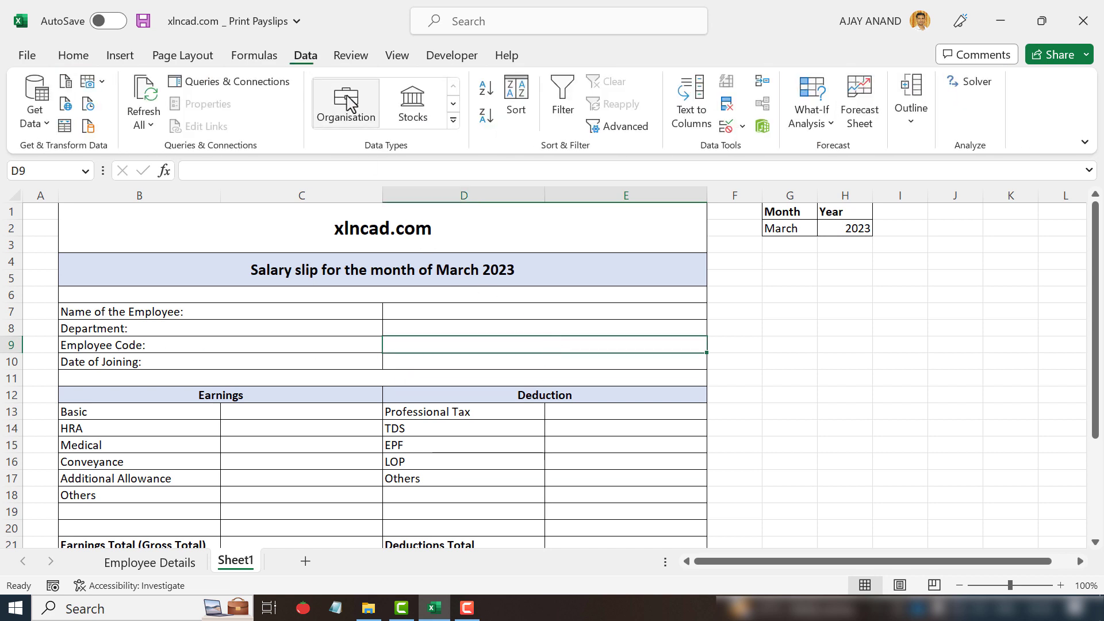
pyautogui.click(726, 126)
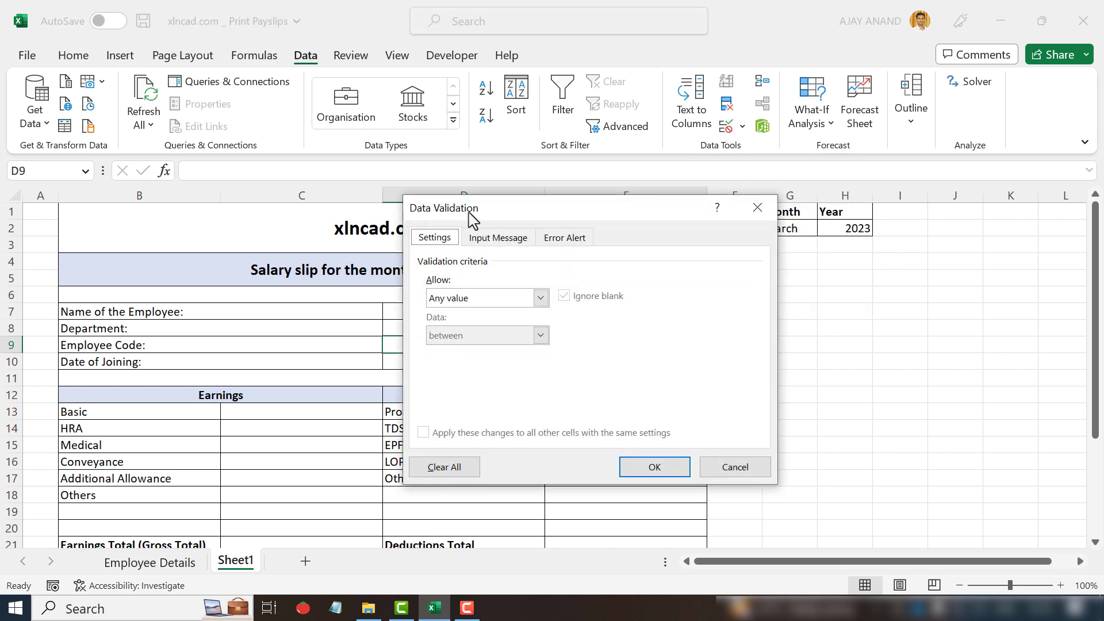
# - Allow a List sourced from 'Employee Details'!$A$3:$A$57 and apply it to D9
pyautogui.moveTo(497, 206); pyautogui.dragTo(696, 190)
pyautogui.click(739, 280)
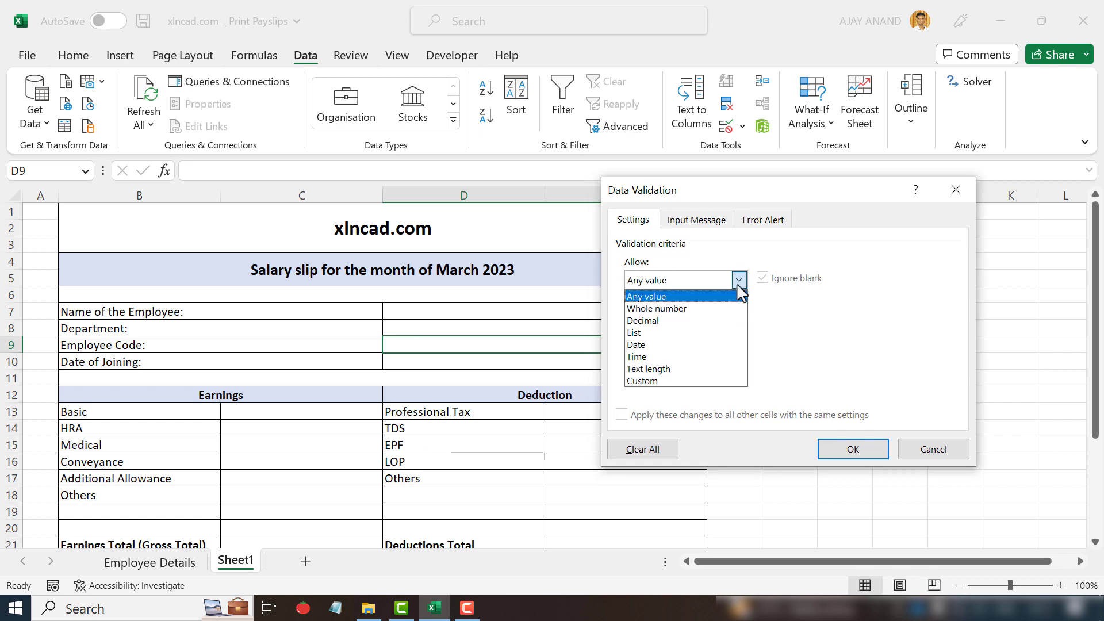
pyautogui.click(691, 333)
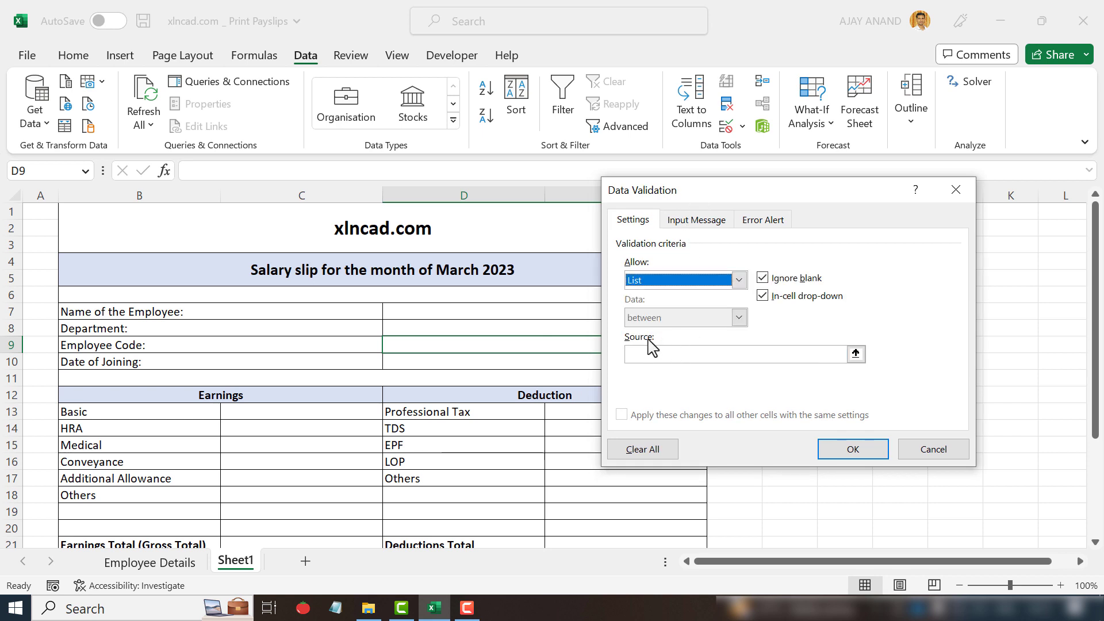
pyautogui.click(856, 353)
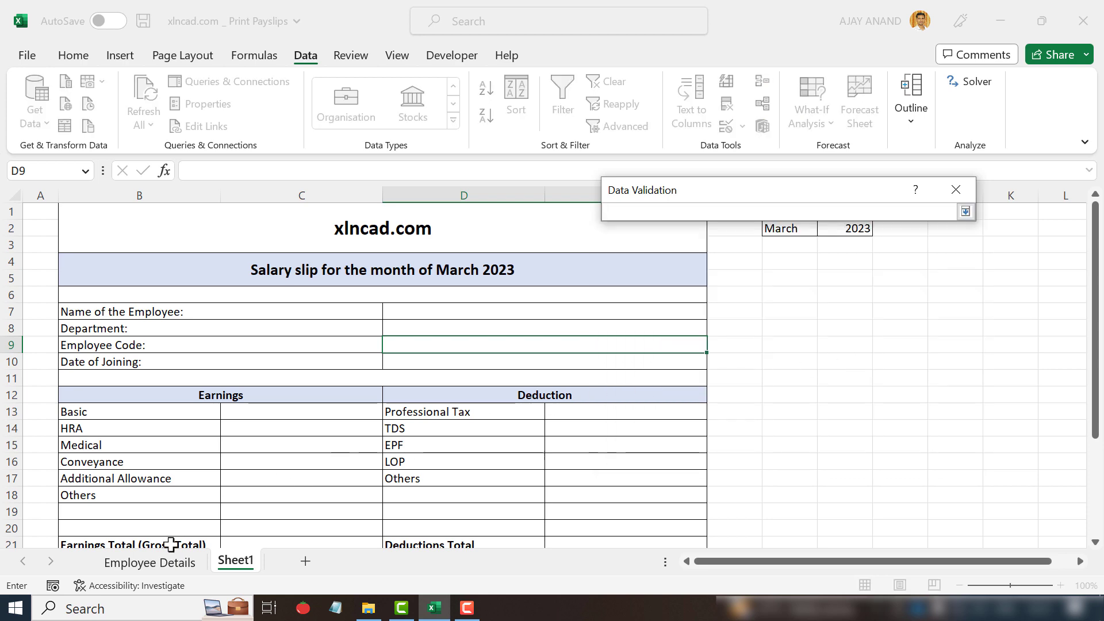
pyautogui.click(151, 567)
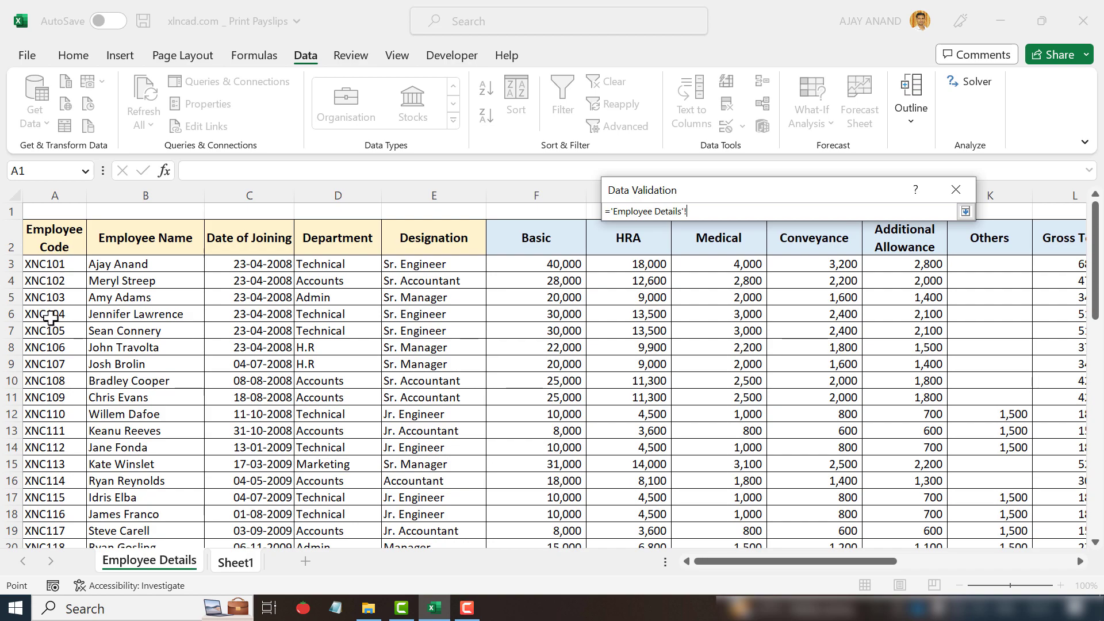
pyautogui.moveTo(60, 268); pyautogui.dragTo(58, 512)
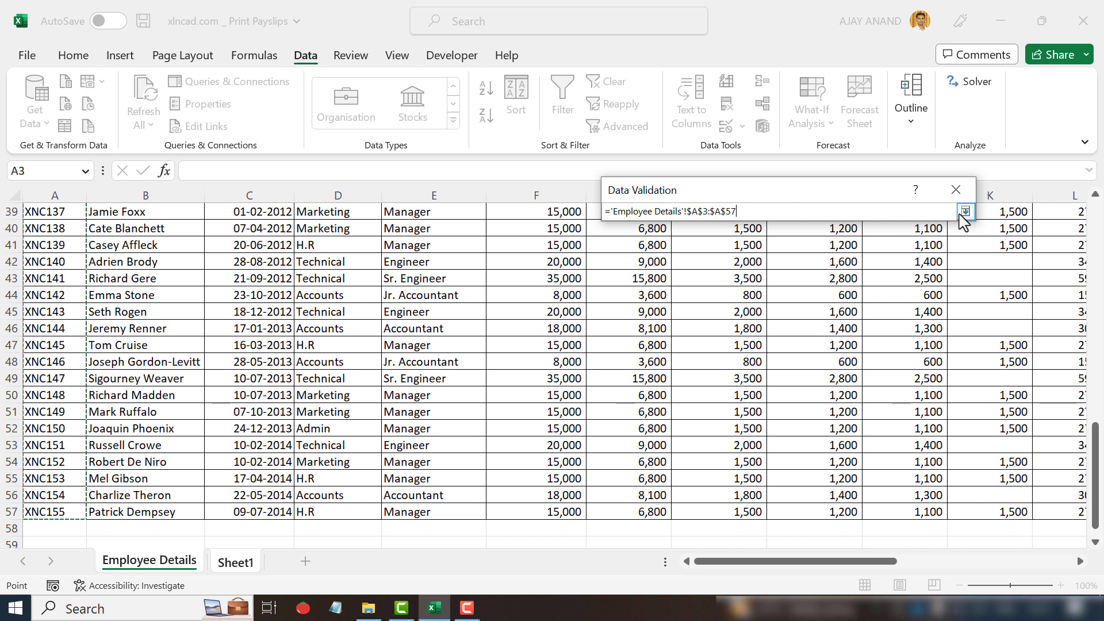
pyautogui.click(965, 212)
pyautogui.click(846, 459)
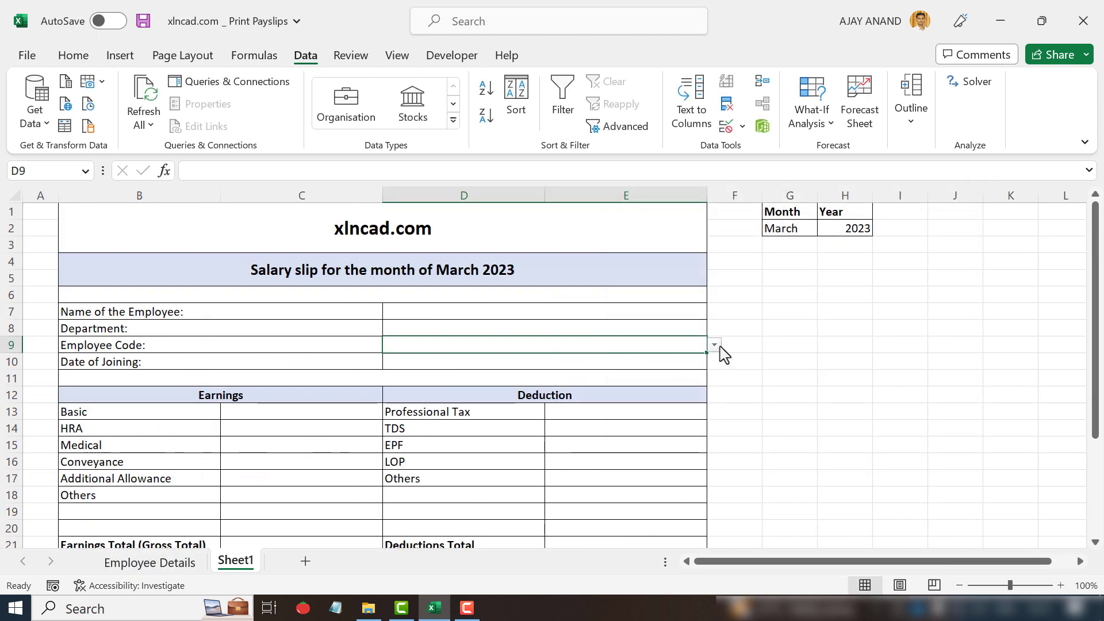
# - Try D9's code dropdown, ending with the second employee code XNC102 selected
pyautogui.click(715, 346)
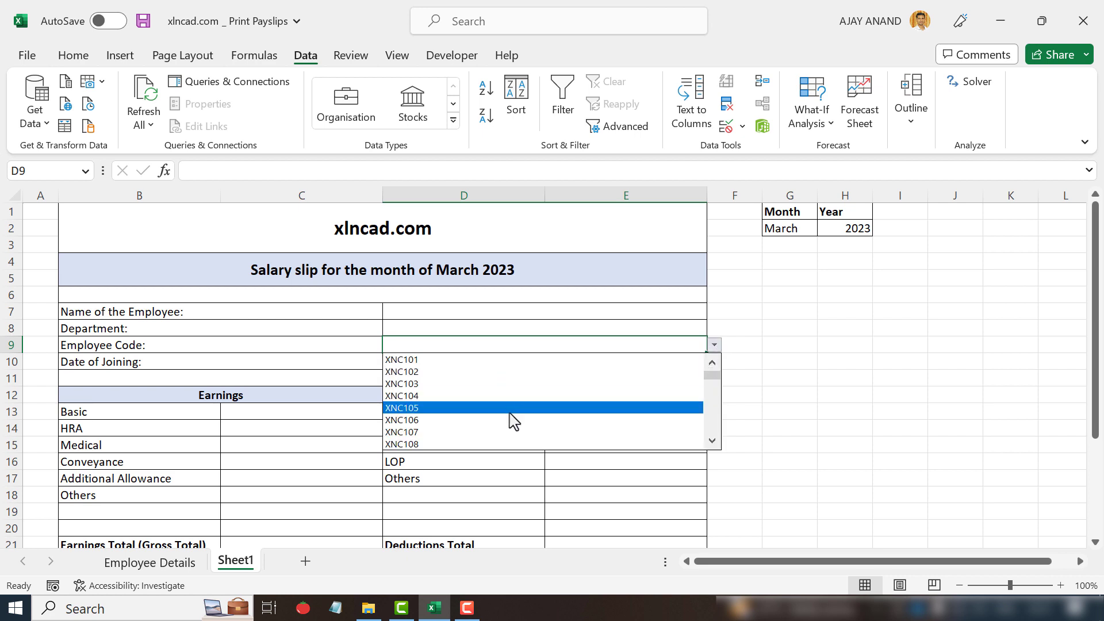
pyautogui.moveTo(714, 397); pyautogui.dragTo(716, 425)
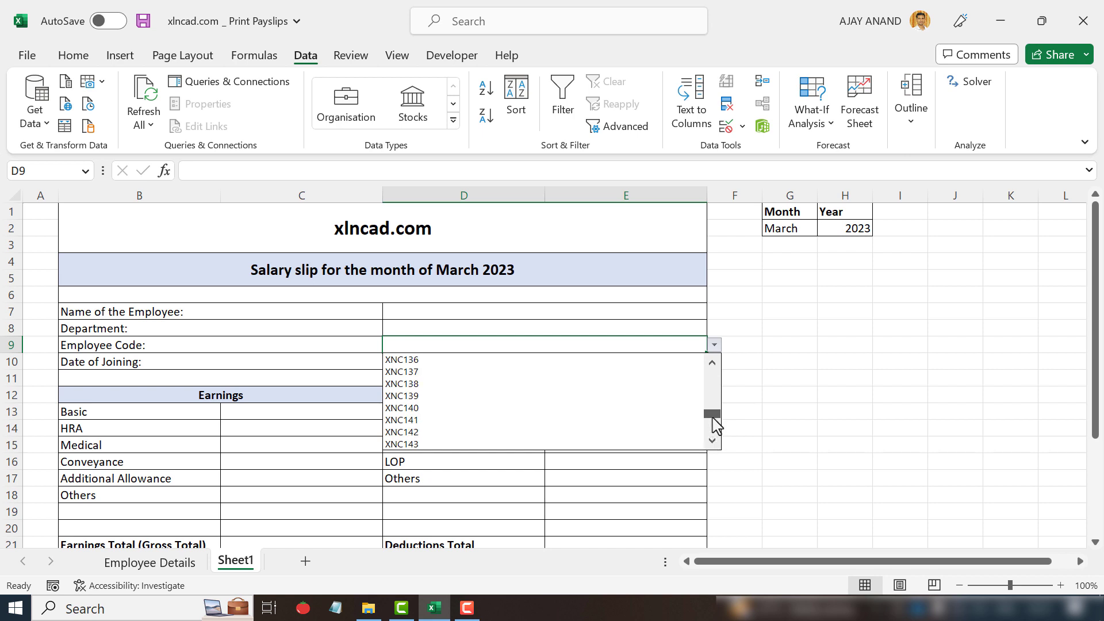
pyautogui.click(584, 396)
pyautogui.click(714, 346)
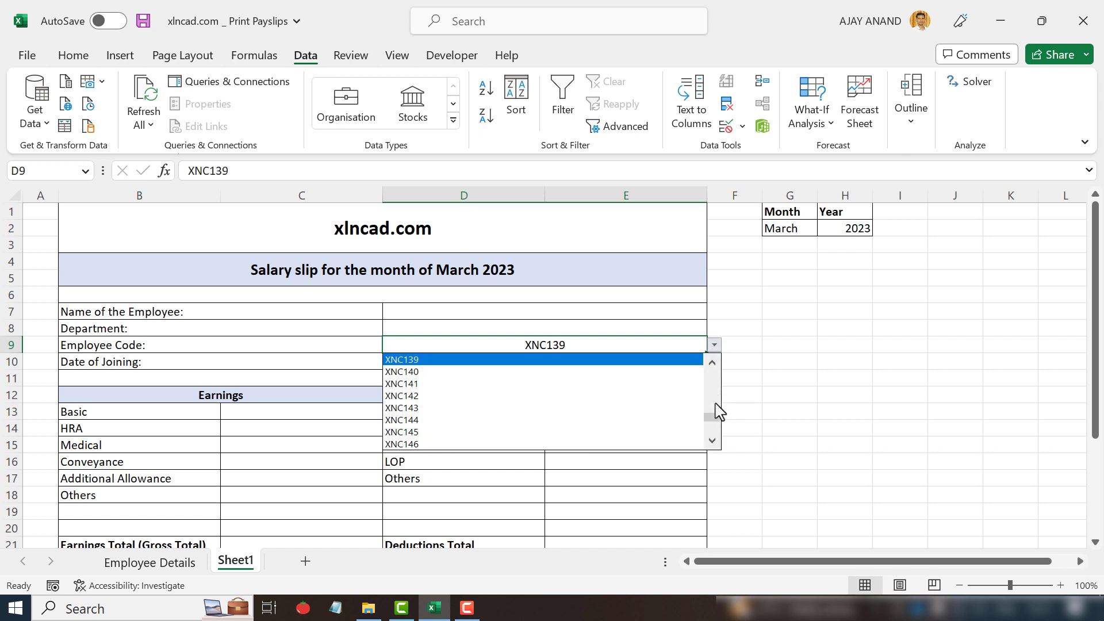
pyautogui.moveTo(714, 414); pyautogui.dragTo(715, 370)
pyautogui.click(664, 374)
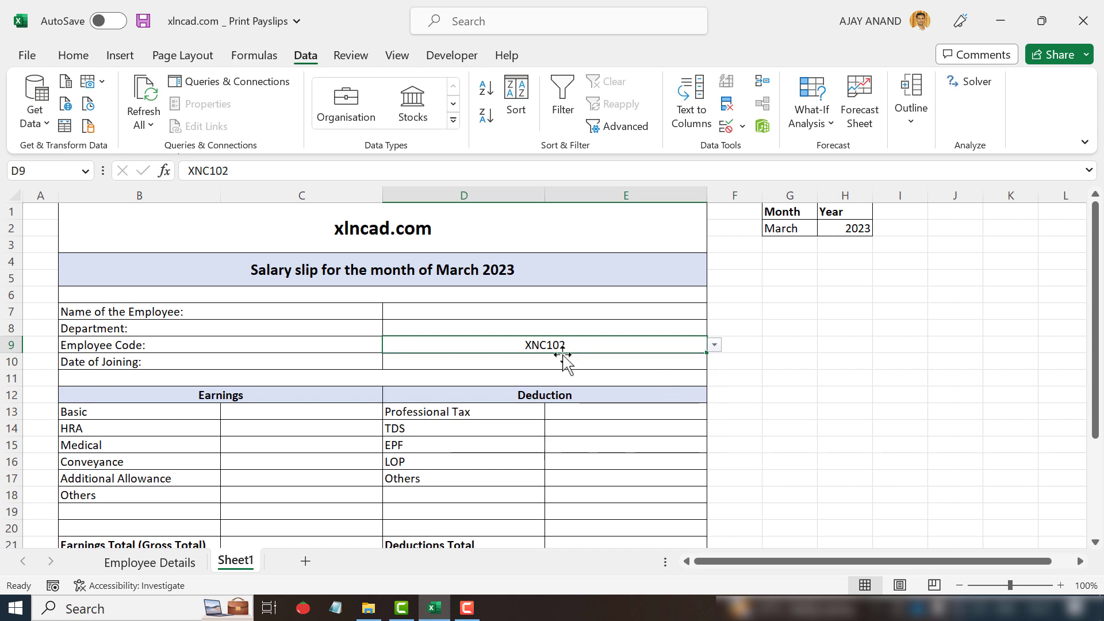
pyautogui.click(715, 346)
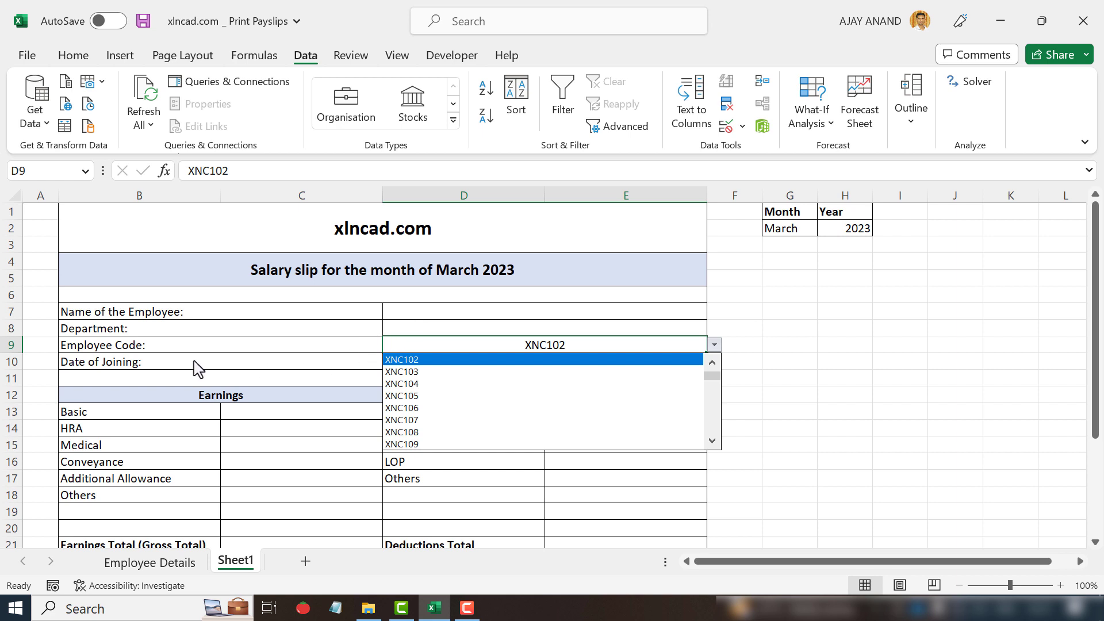
pyautogui.press('Escape')
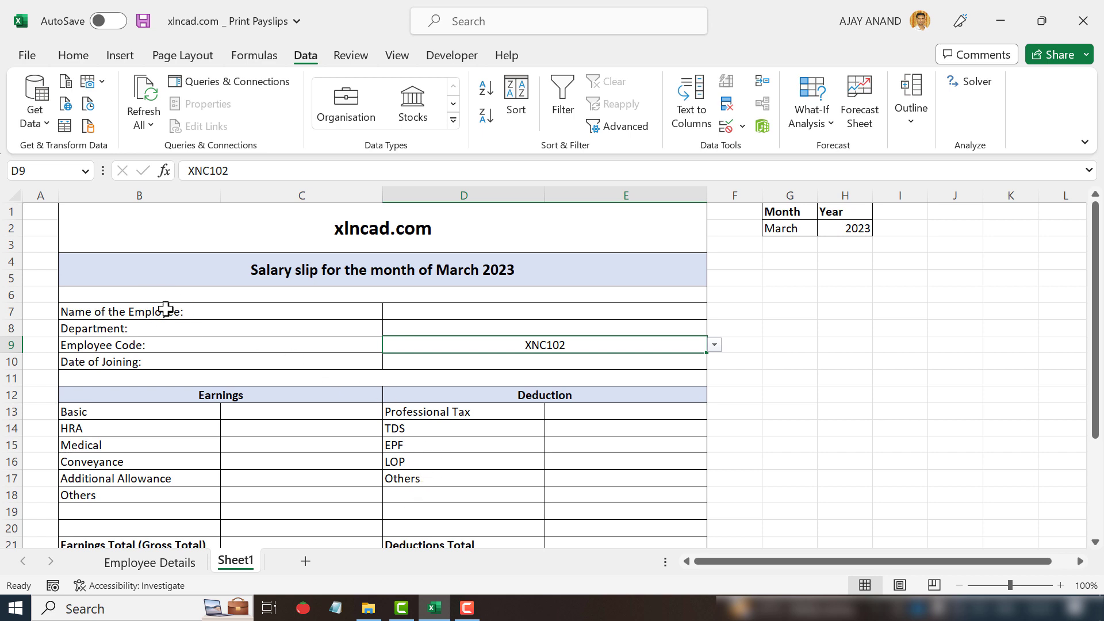
pyautogui.click(519, 312)
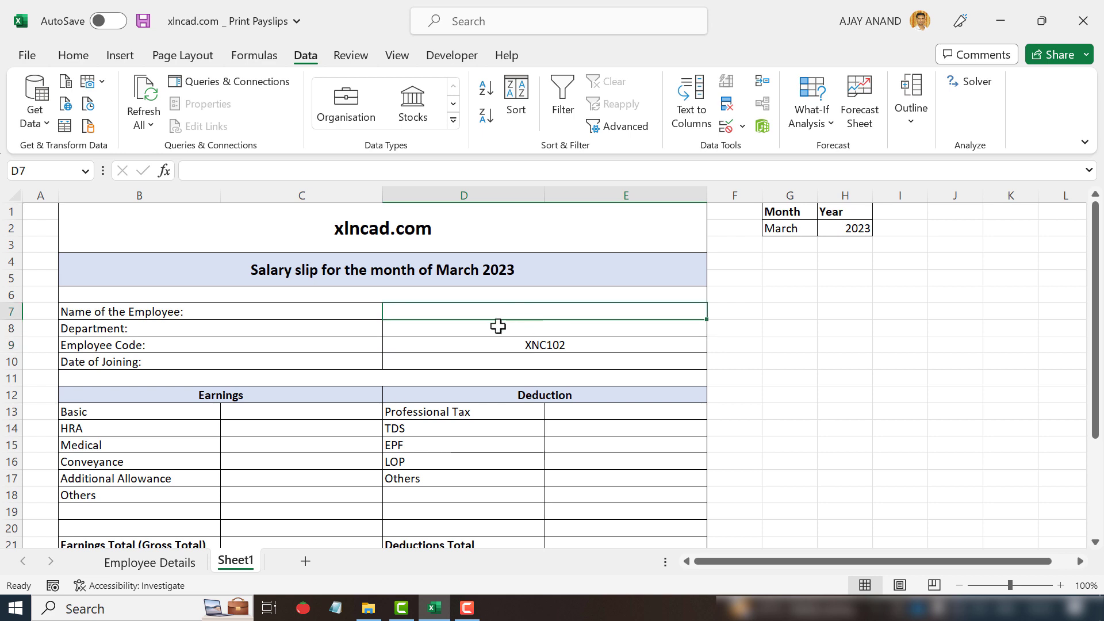
# - Begin D7's formula as =VLOOKUP($D$9, with an absolute reference to the Employee Code
pyautogui.click(224, 172)
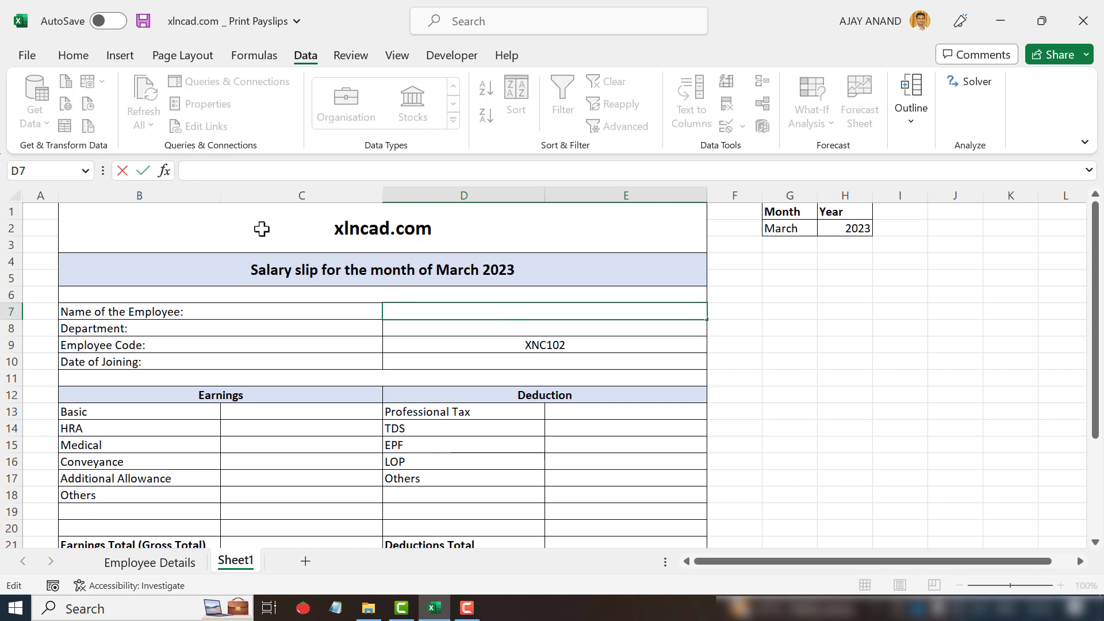
pyautogui.write('=VLOOKUP')
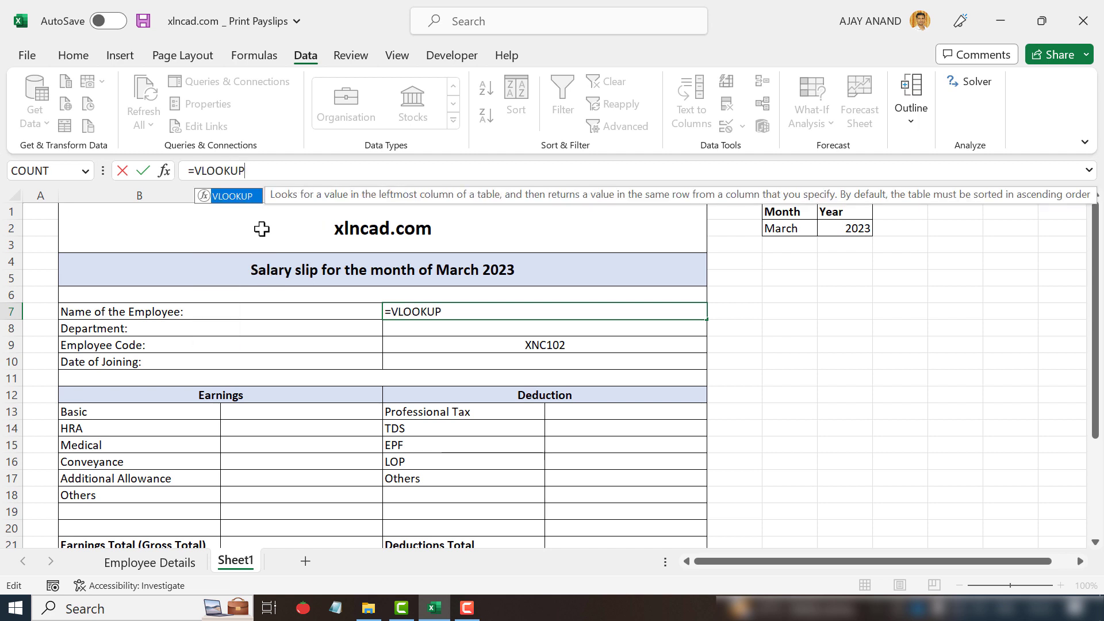
pyautogui.write('(')
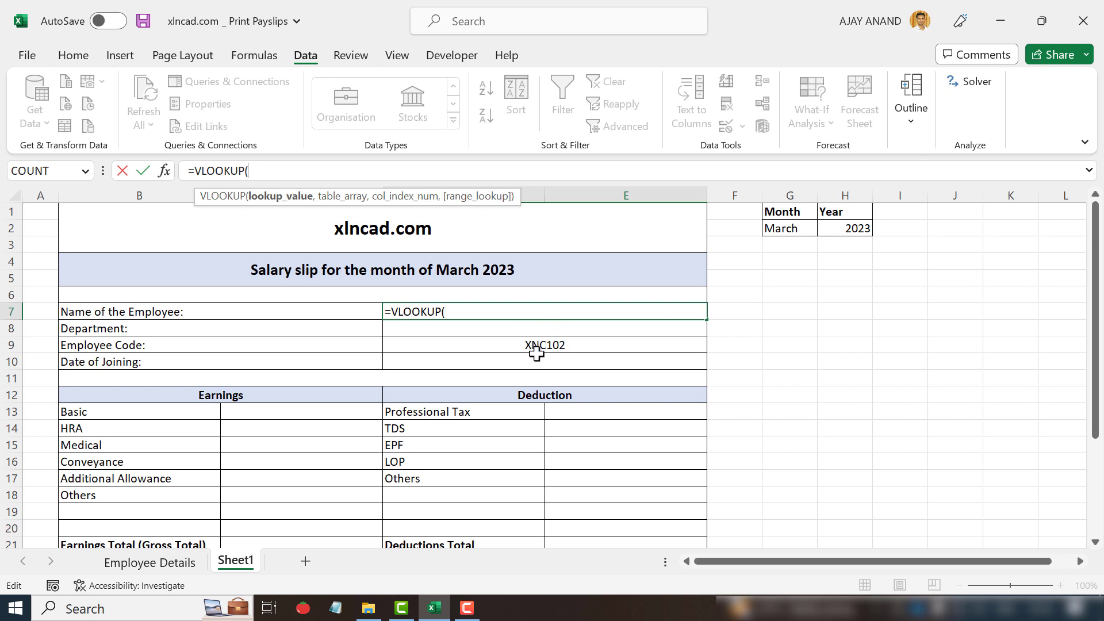
pyautogui.click(510, 347)
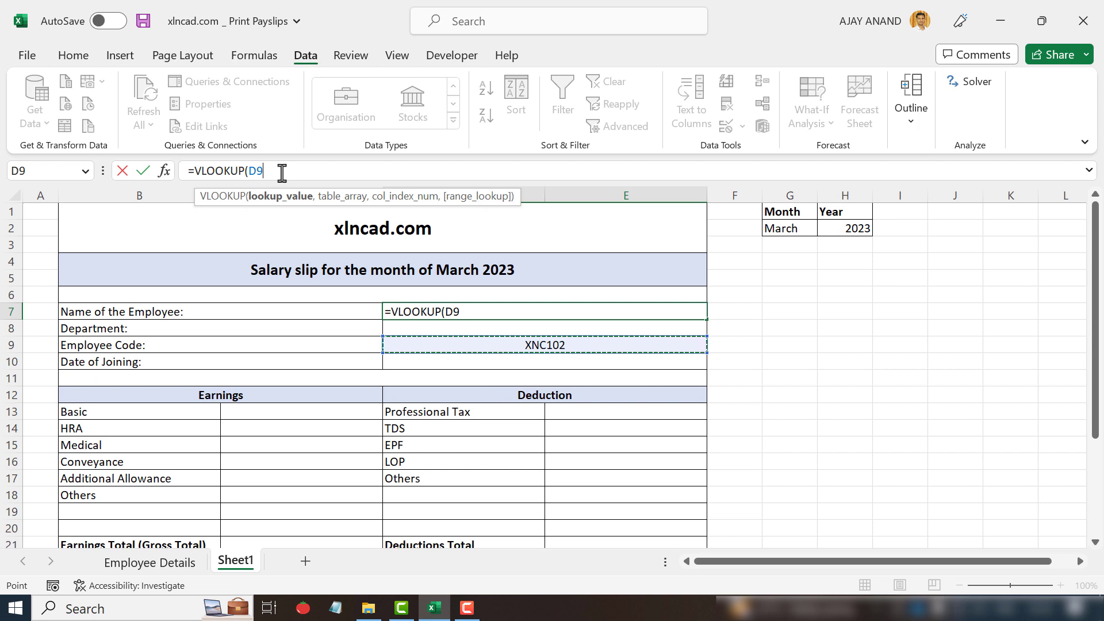
pyautogui.press('F4')
pyautogui.write(',')
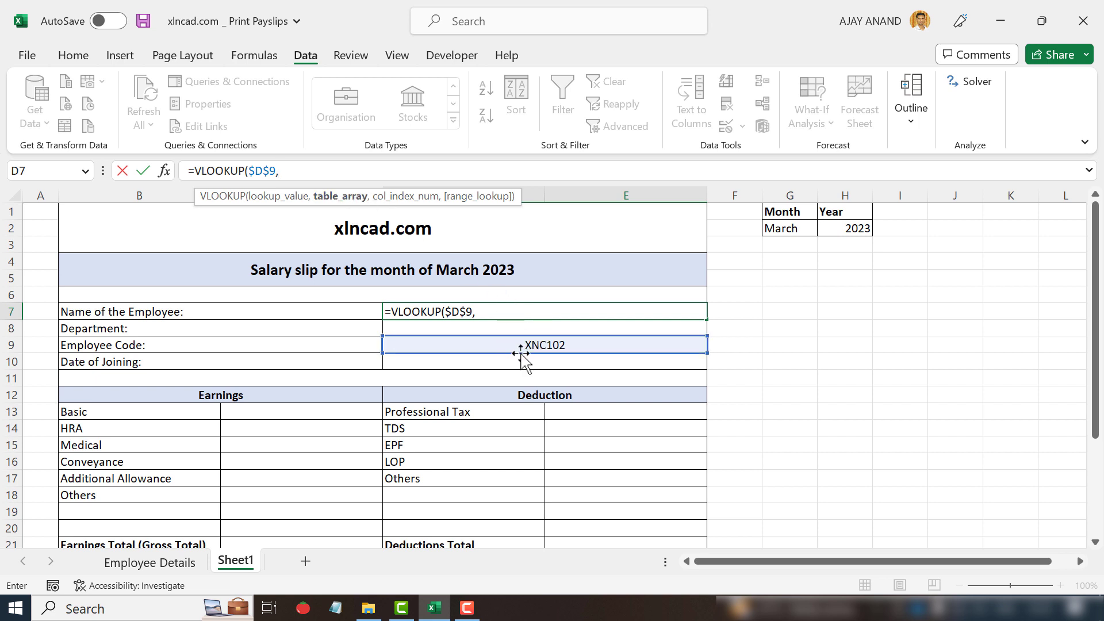
# - Complete the formula as =VLOOKUP($D$9,'Employee Details'!$A$3:$T$57,2,FALSE) to return the employee name
pyautogui.click(151, 563)
pyautogui.scroll(13, 121, 391)
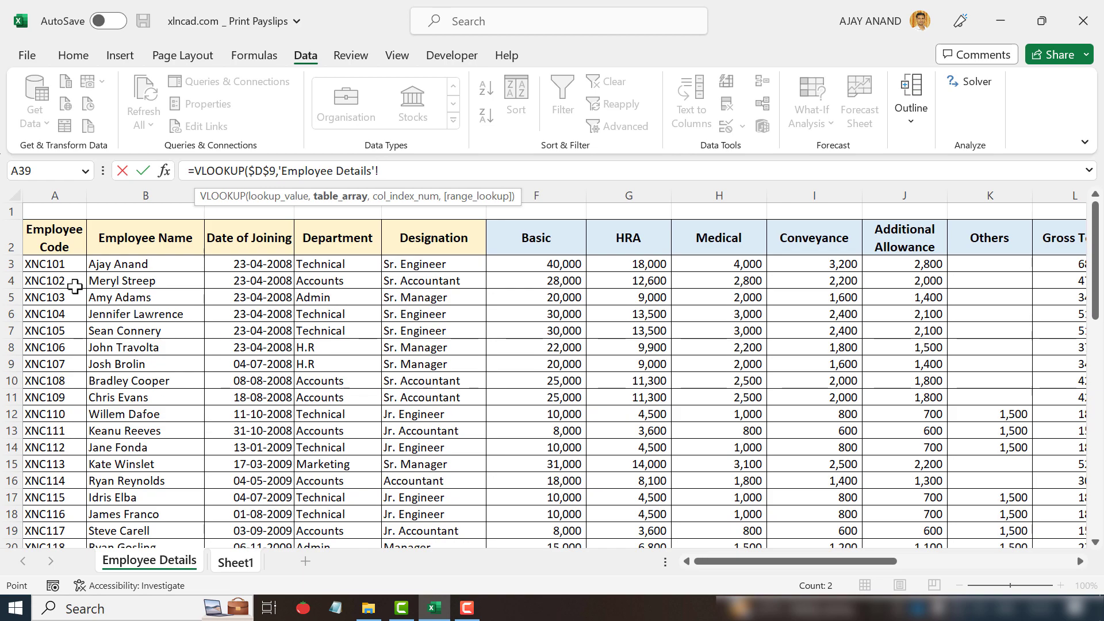
pyautogui.moveTo(58, 266); pyautogui.dragTo(852, 509)
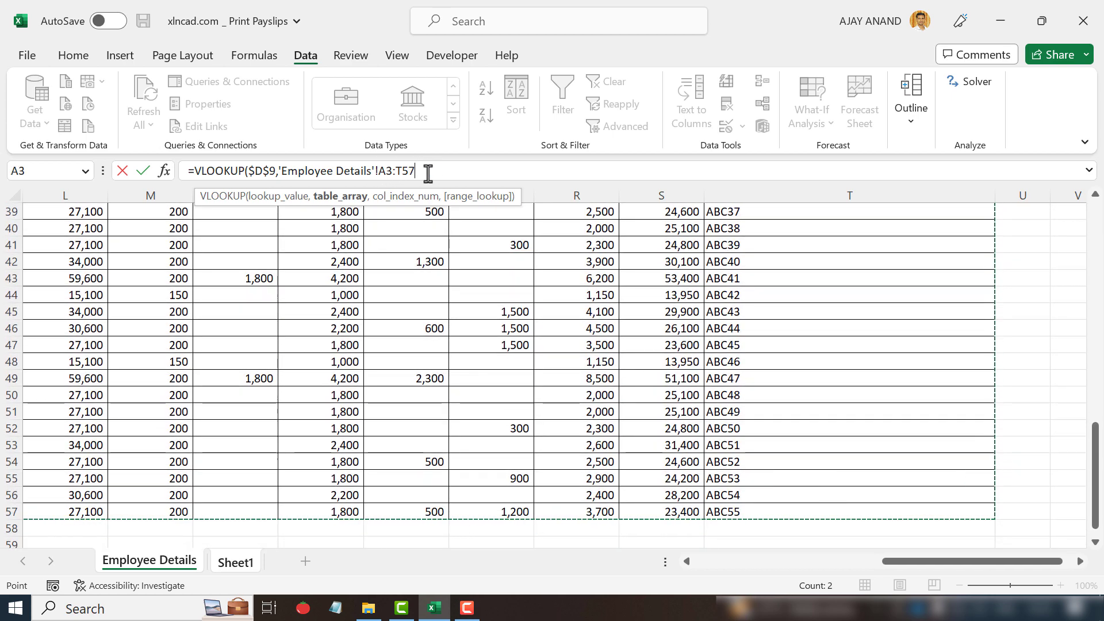
pyautogui.press('F4')
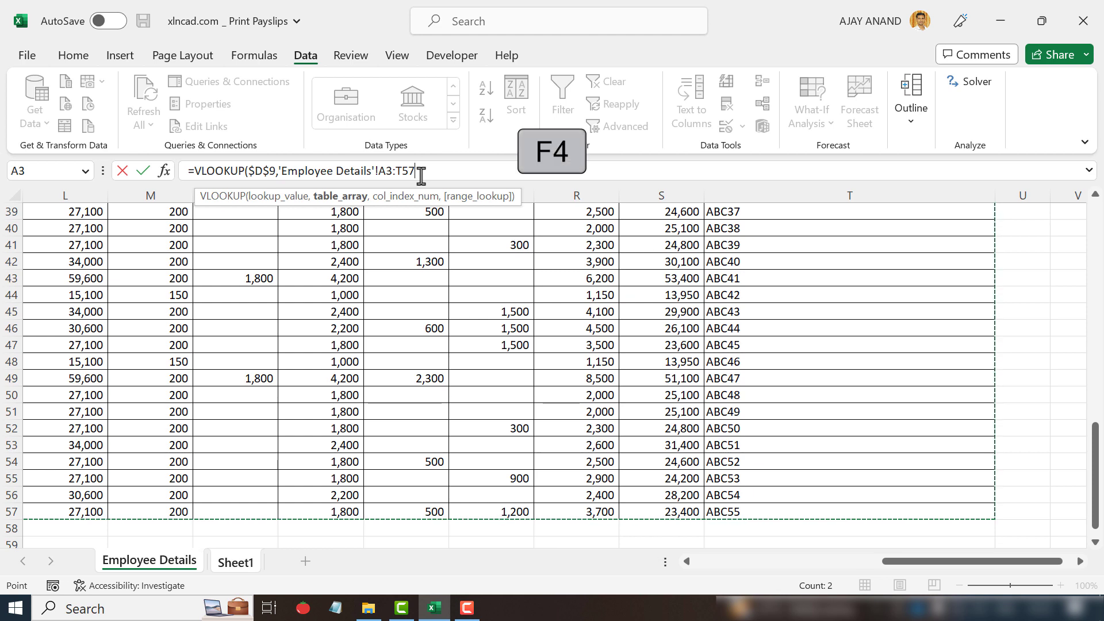
pyautogui.write(',')
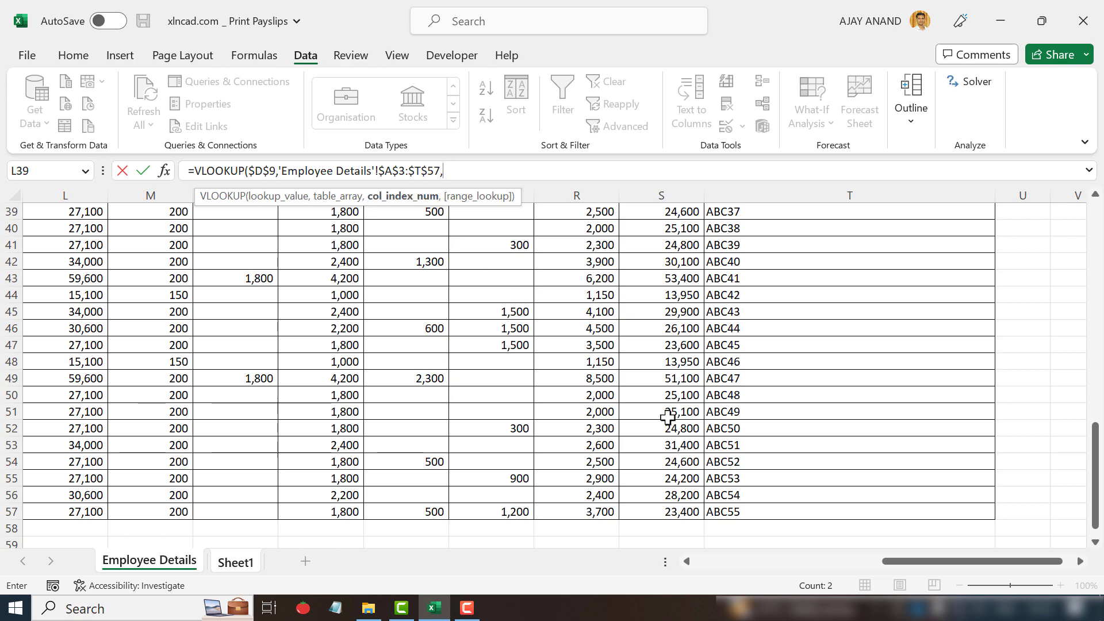
pyautogui.moveTo(897, 567); pyautogui.dragTo(707, 567)
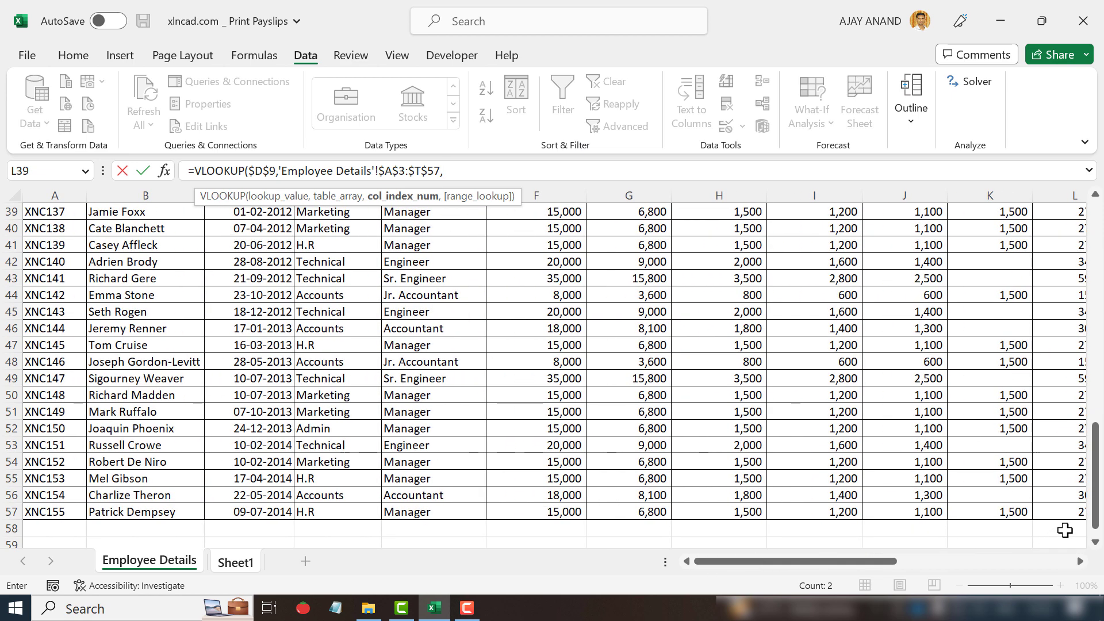
pyautogui.moveTo(1098, 529); pyautogui.dragTo(1096, 311)
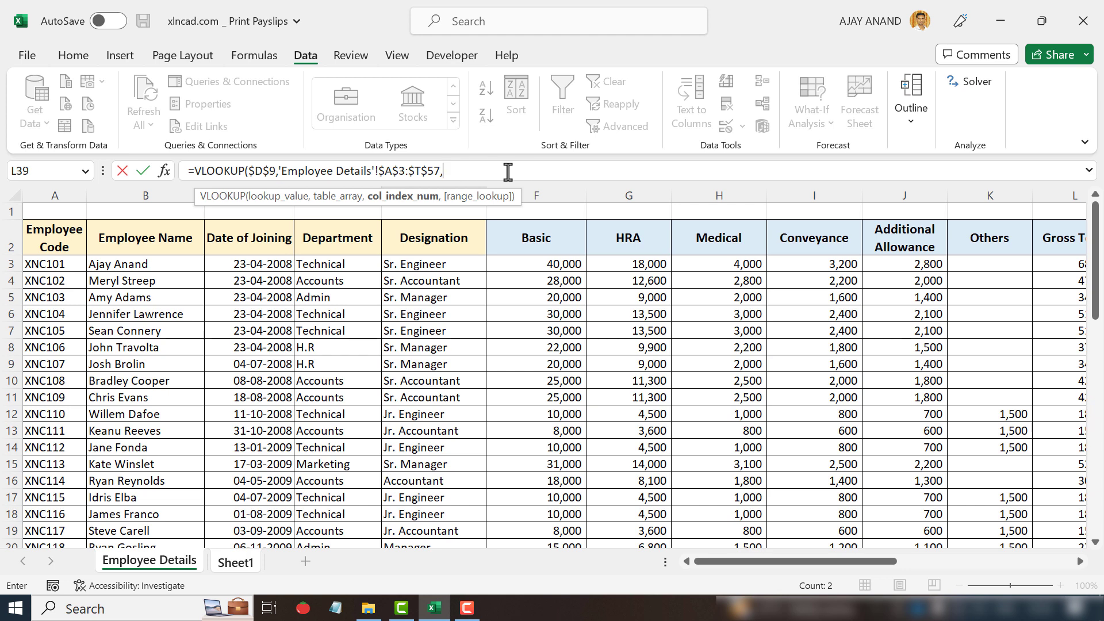
pyautogui.write(',')
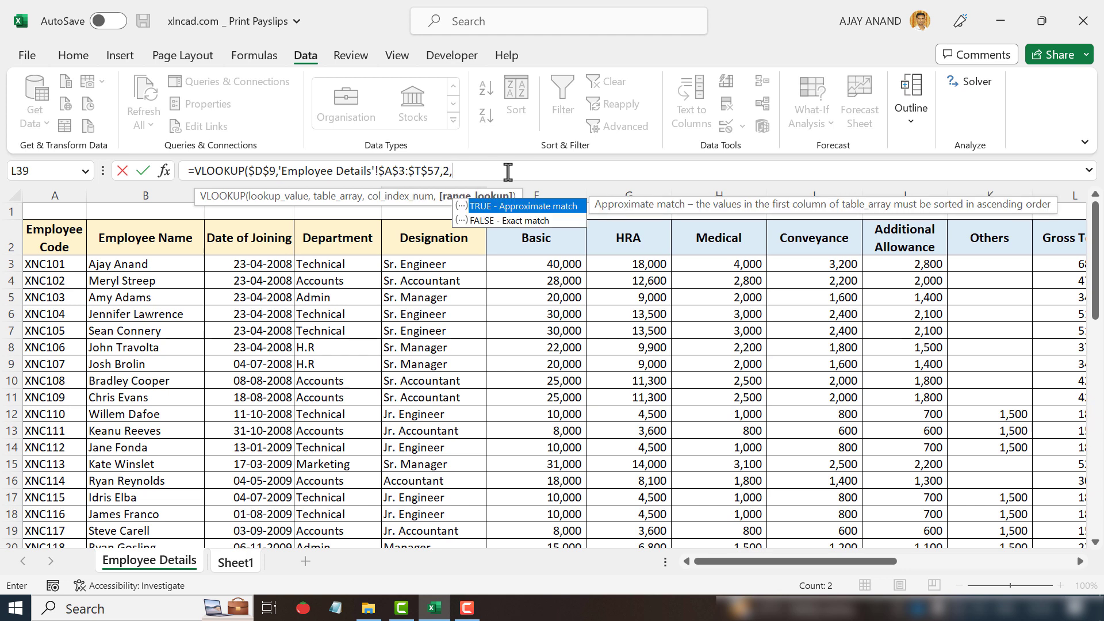
pyautogui.doubleClick(518, 221)
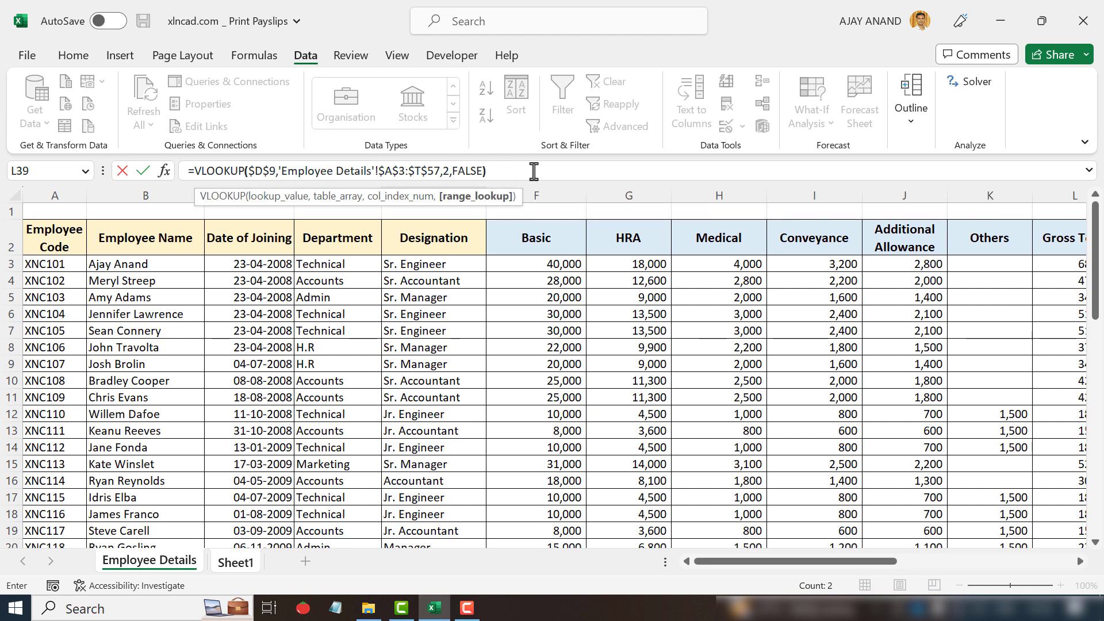
pyautogui.write(')')
pyautogui.press('Return')
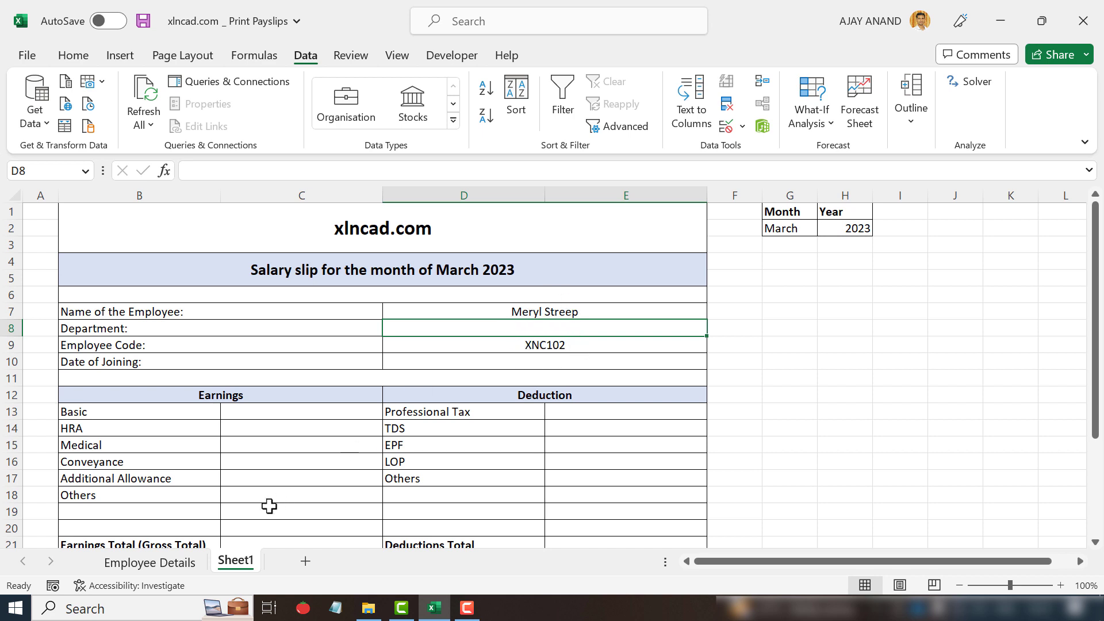
# - Switch D9 to the first code XNC101 and cross-check D7's name against Employee Details
pyautogui.click(175, 563)
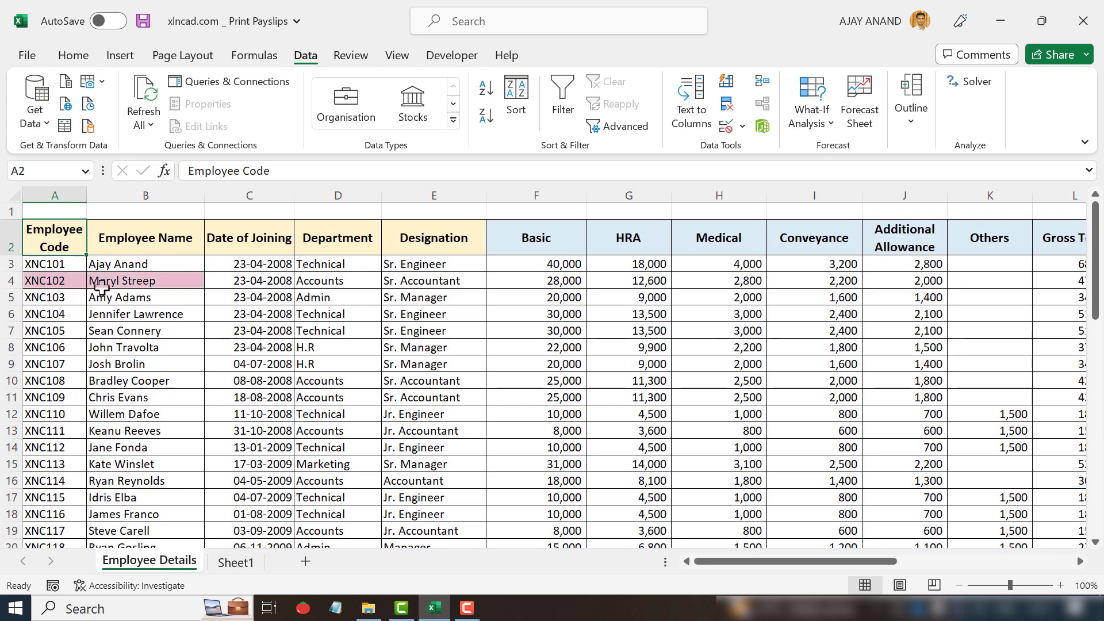
pyautogui.click(235, 562)
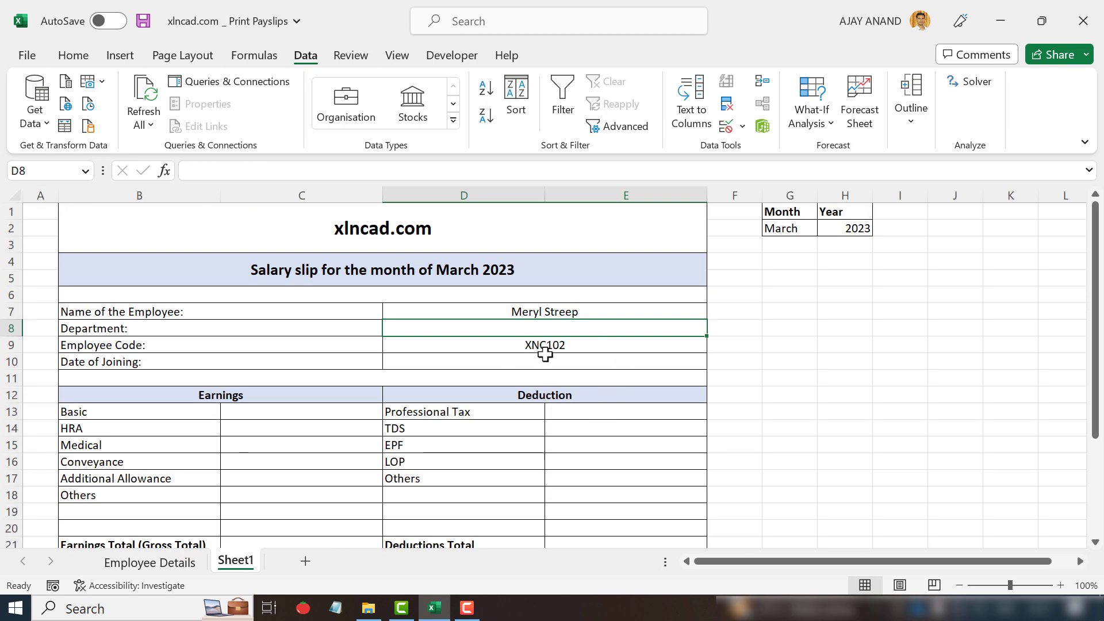
pyautogui.click(638, 348)
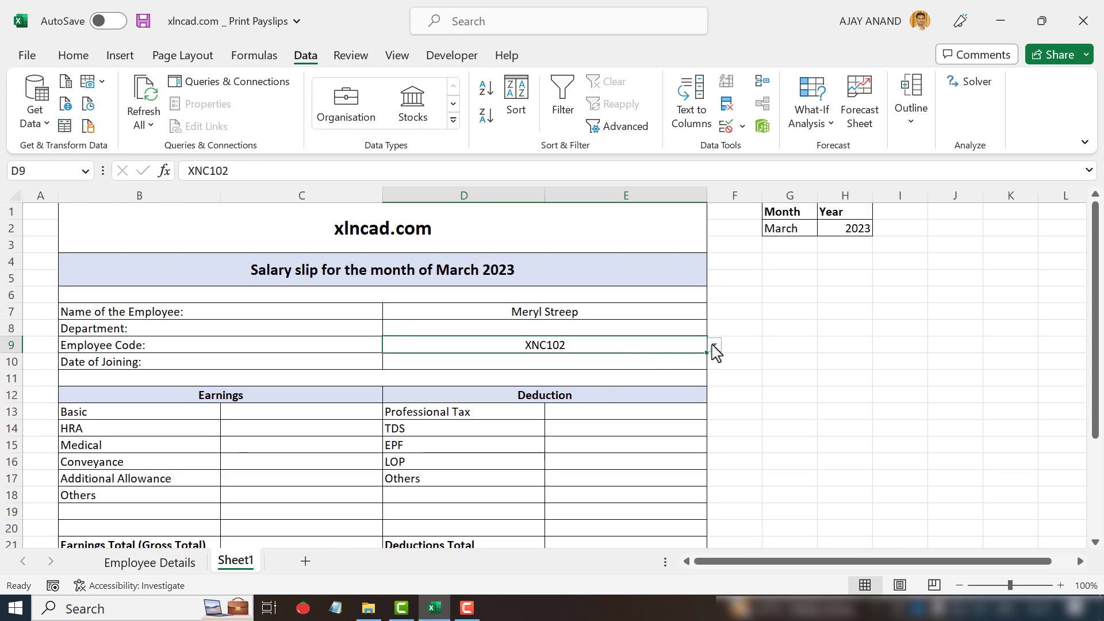
pyautogui.click(715, 348)
pyautogui.click(712, 358)
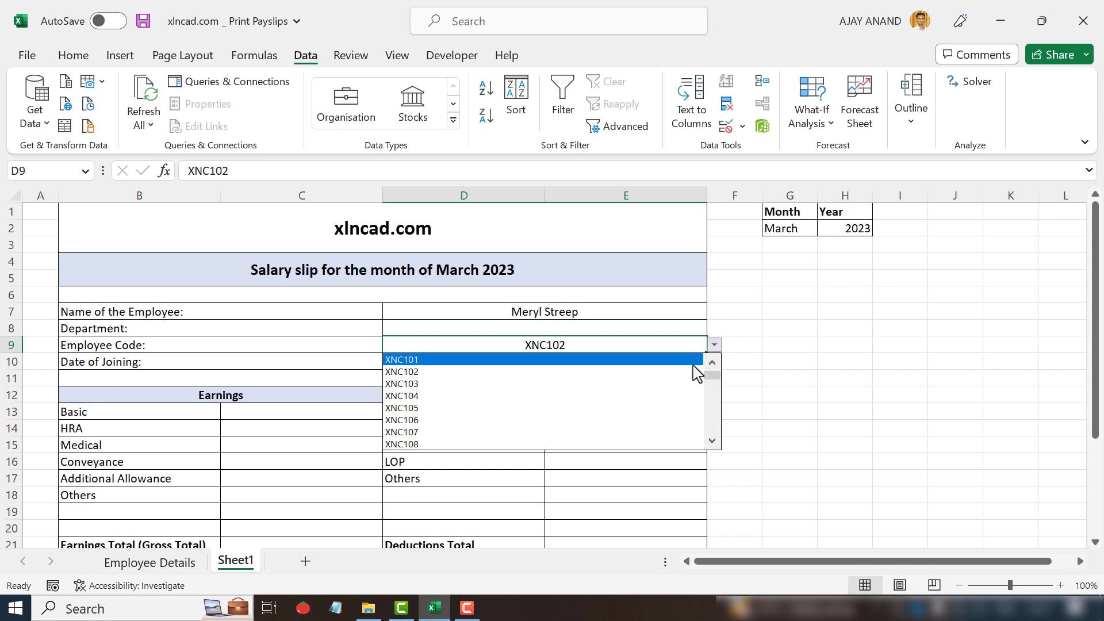
pyautogui.click(667, 363)
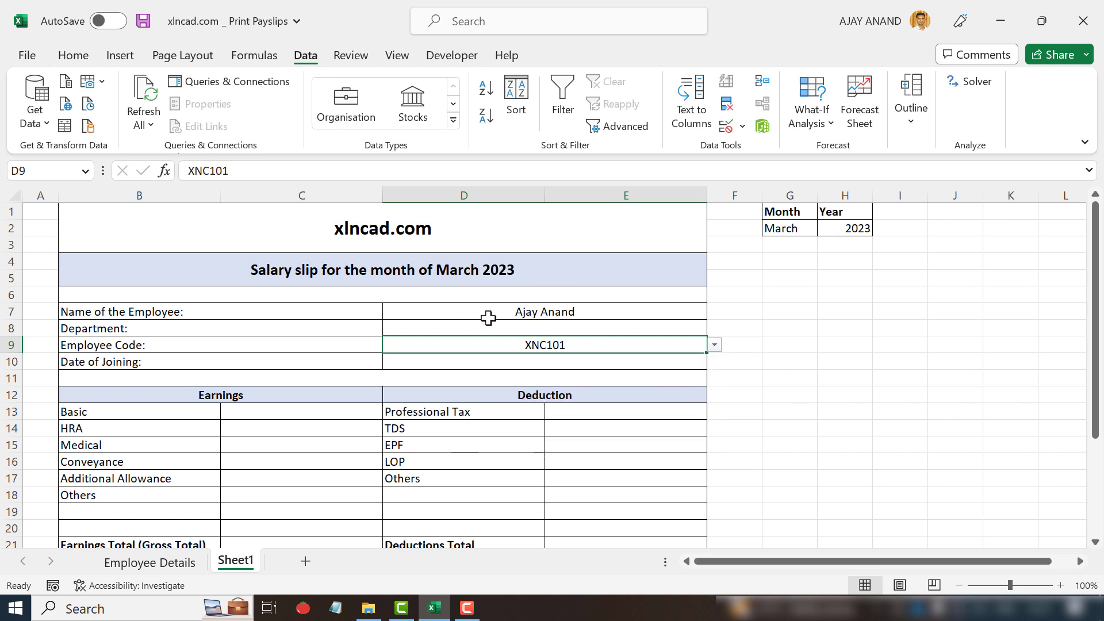
pyautogui.click(173, 563)
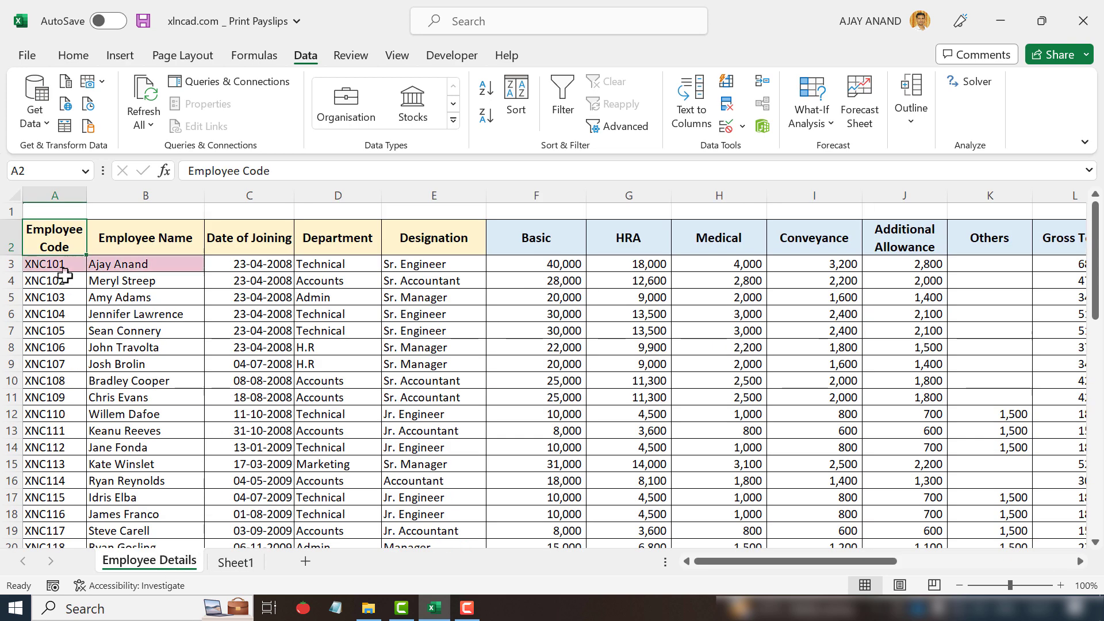
pyautogui.click(235, 564)
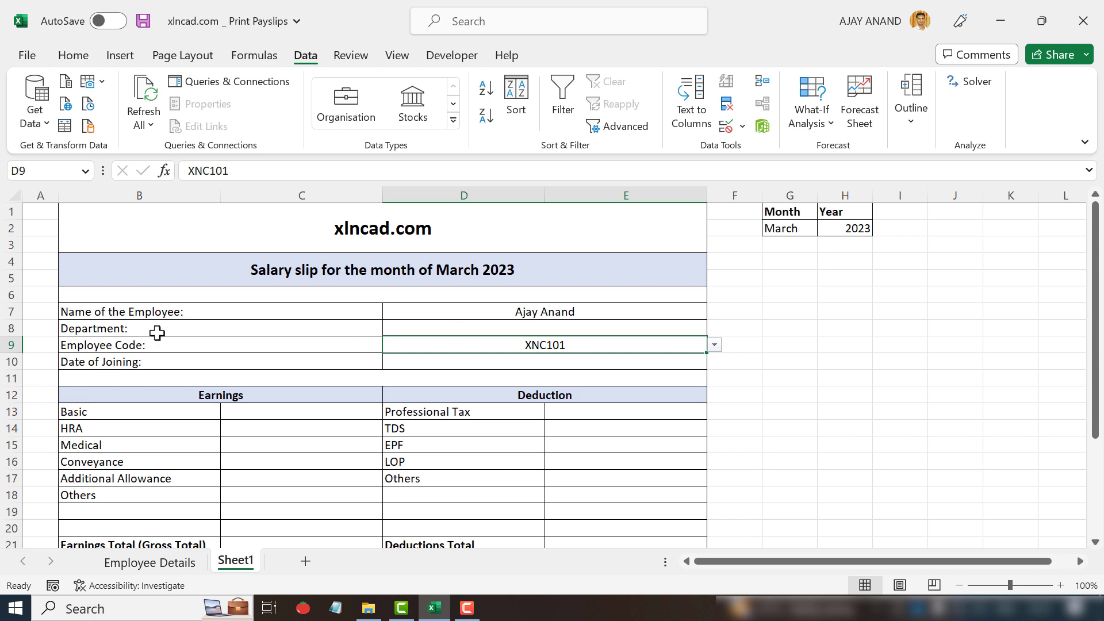
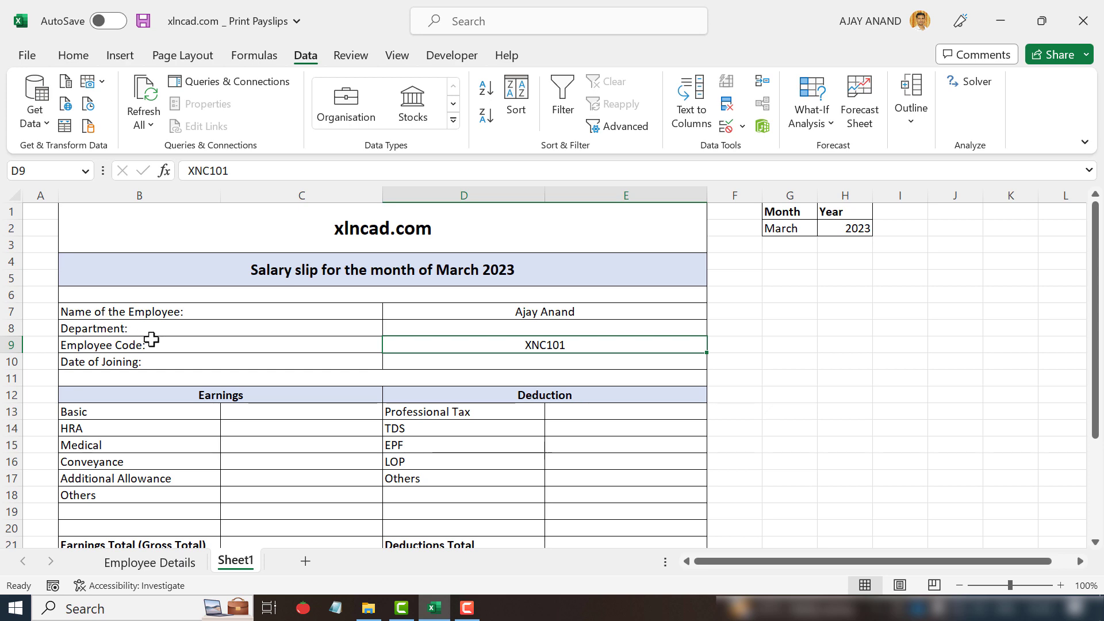
# - On Employee Details, number row 1 from 1 to 20 across columns A to T
pyautogui.click(176, 569)
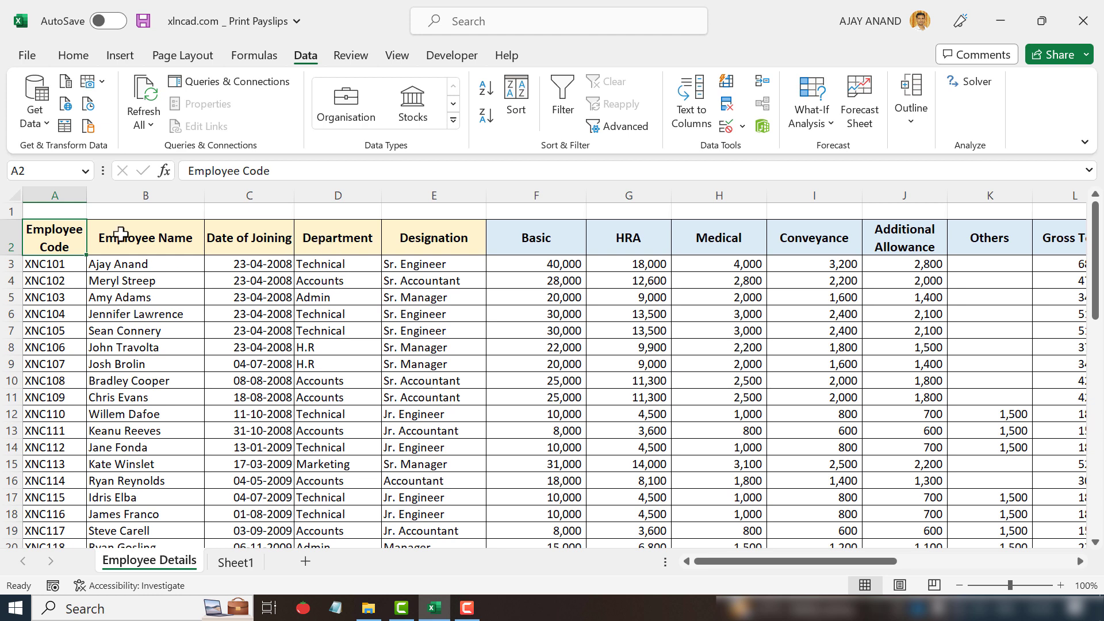
pyautogui.click(73, 212)
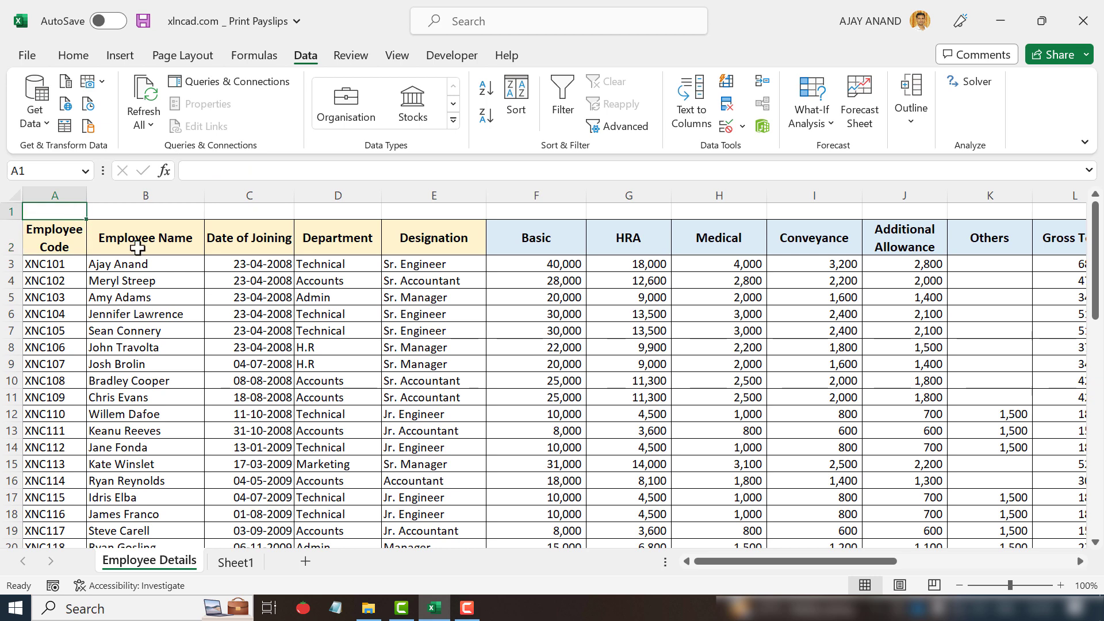
pyautogui.write('1')
pyautogui.press('Tab')
pyautogui.write('2')
pyautogui.press('Tab')
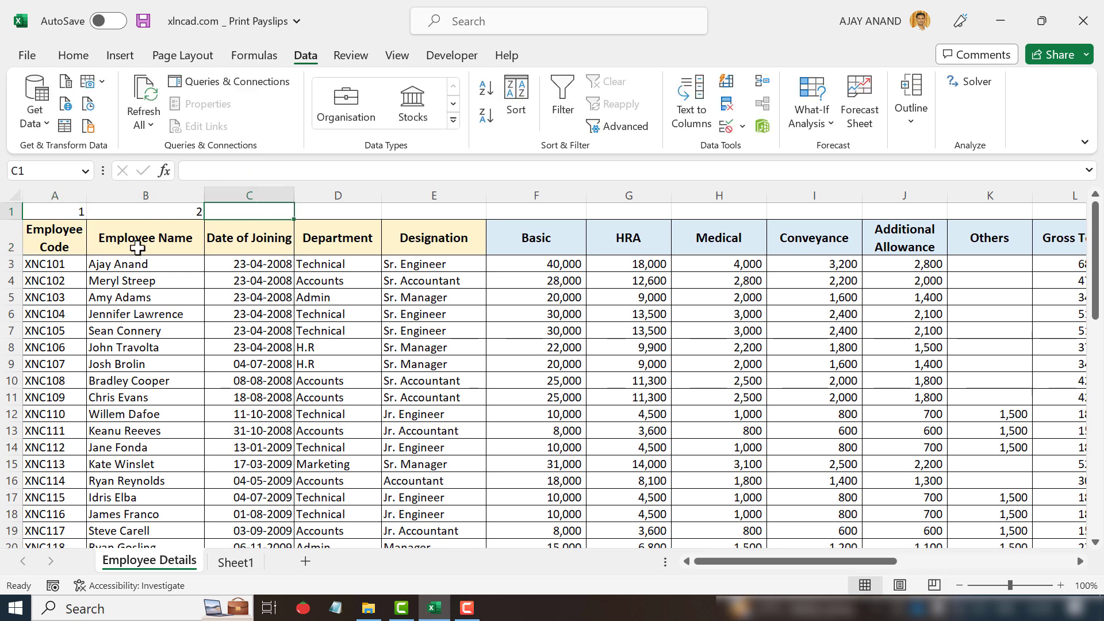
pyautogui.moveTo(69, 212); pyautogui.dragTo(997, 215)
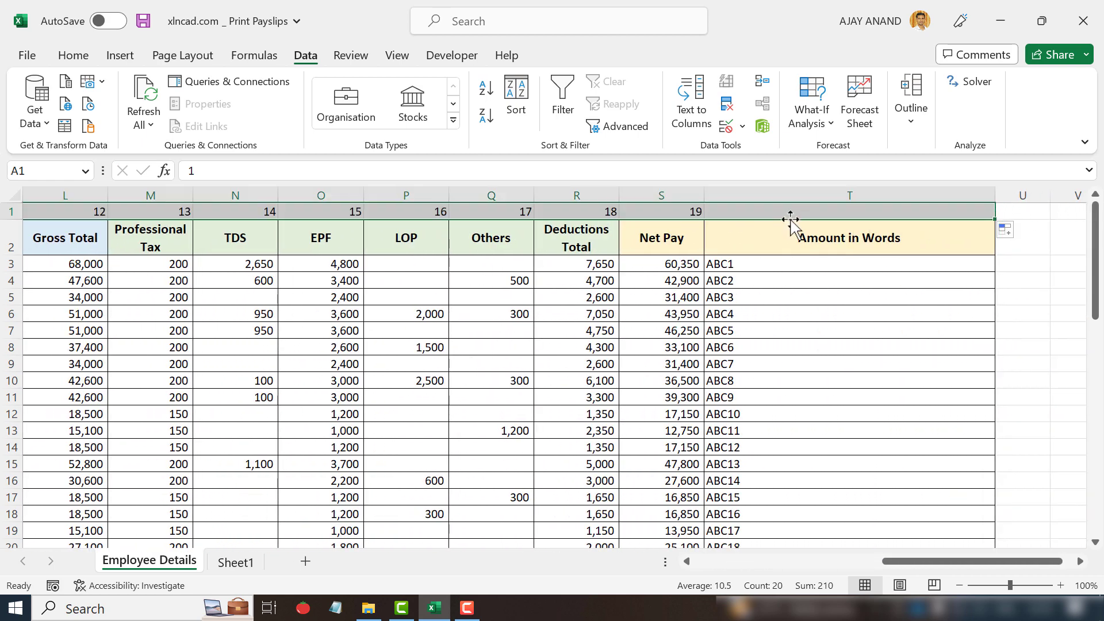
# - Go back to the March 2023 payslip on Sheet1
pyautogui.moveTo(894, 561); pyautogui.dragTo(633, 552)
pyautogui.click(339, 314)
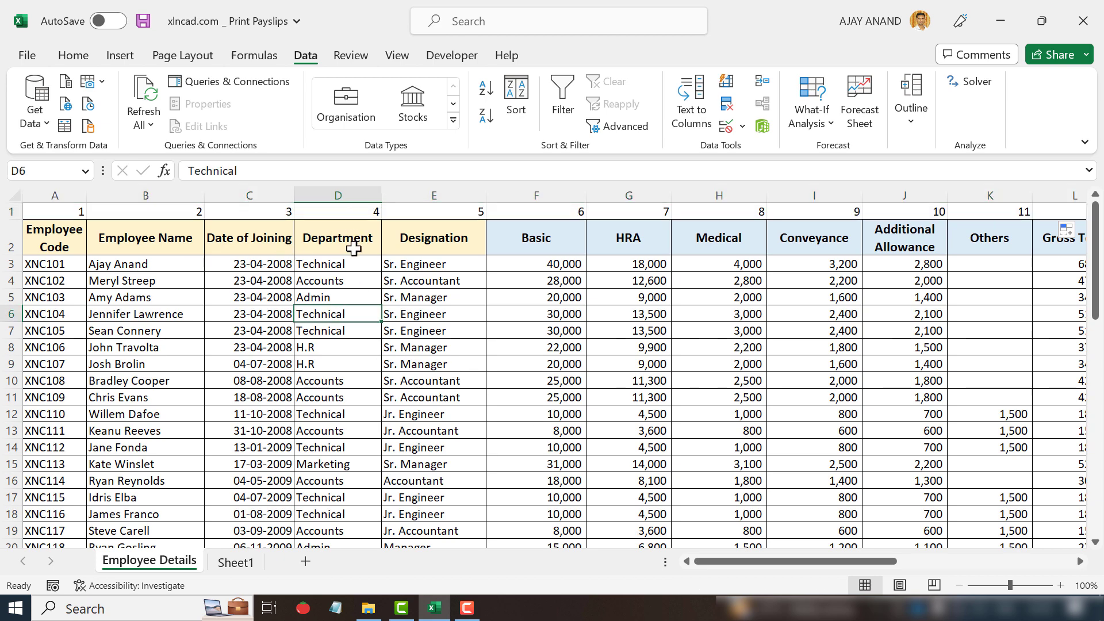
pyautogui.click(233, 563)
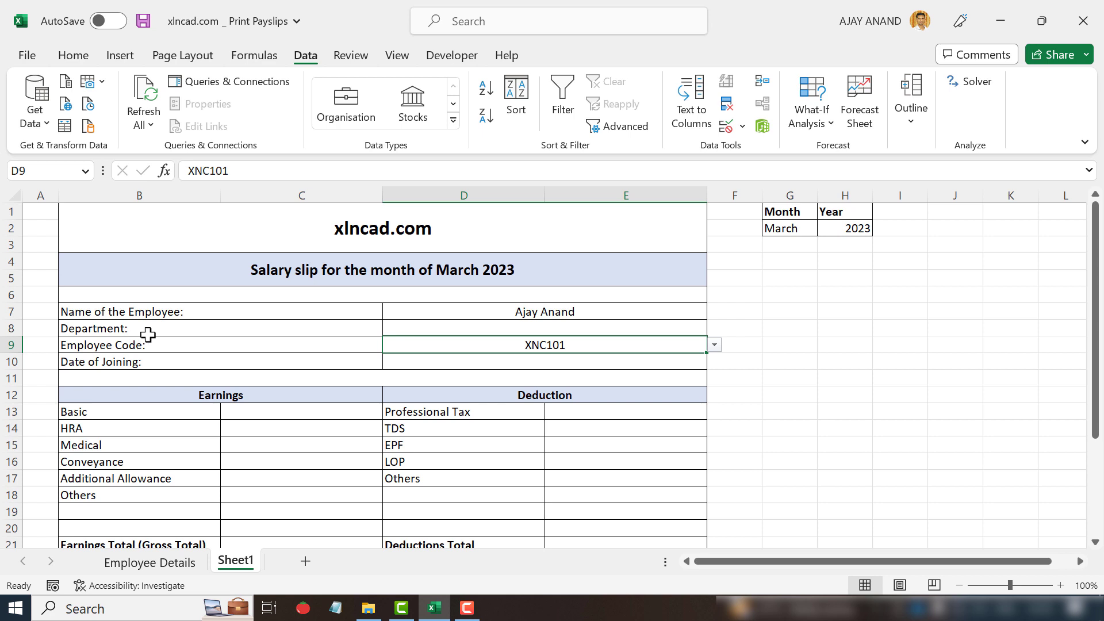
# - Copy D7's VLOOKUP into D8 with column index 4 to return the Department
pyautogui.click(489, 311)
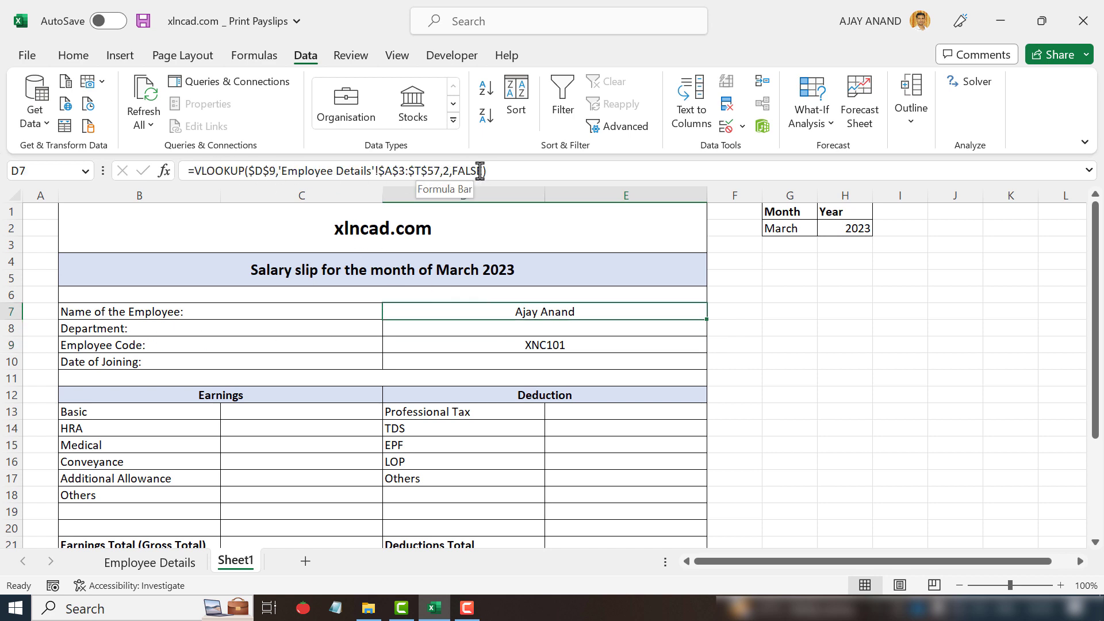
pyautogui.moveTo(501, 170); pyautogui.dragTo(177, 172)
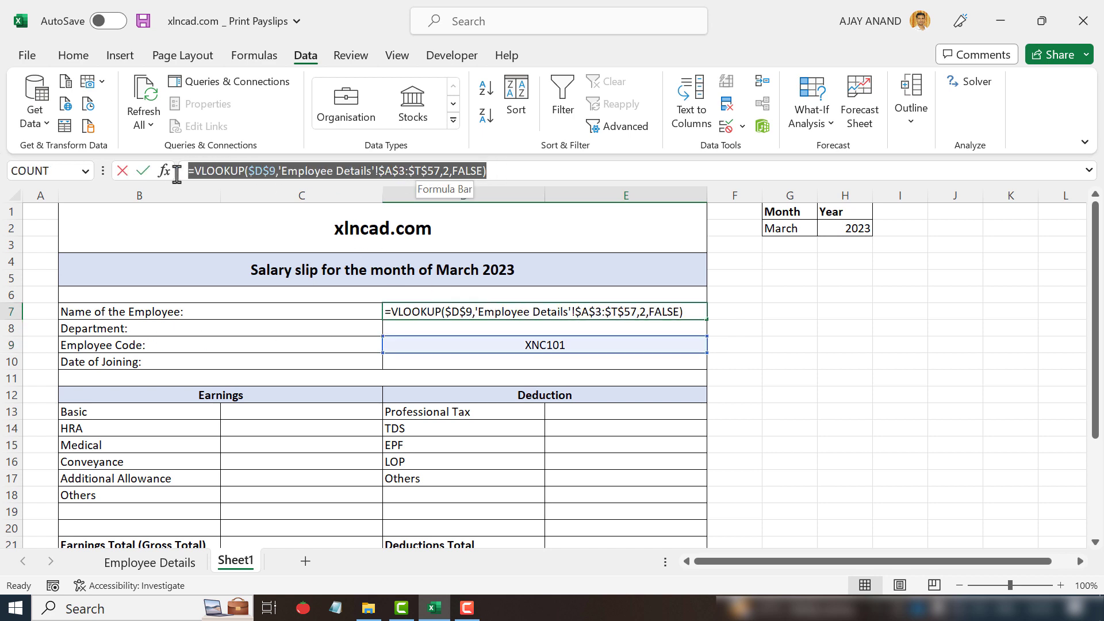
pyautogui.rightClick(271, 174)
pyautogui.click(305, 210)
pyautogui.press('Escape')
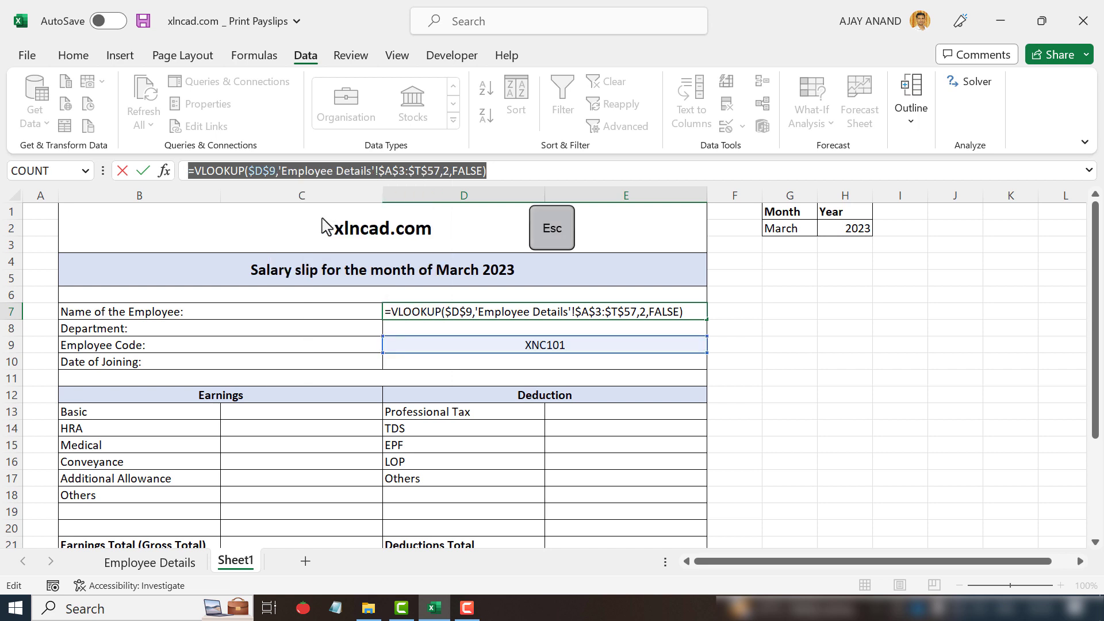
pyautogui.click(442, 328)
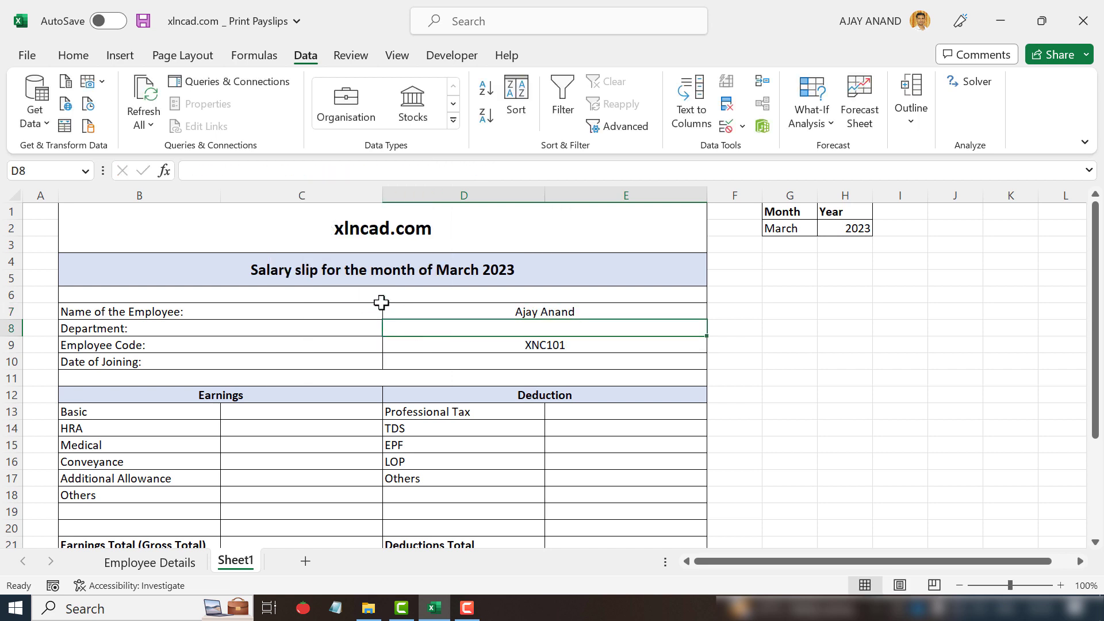
pyautogui.rightClick(258, 172)
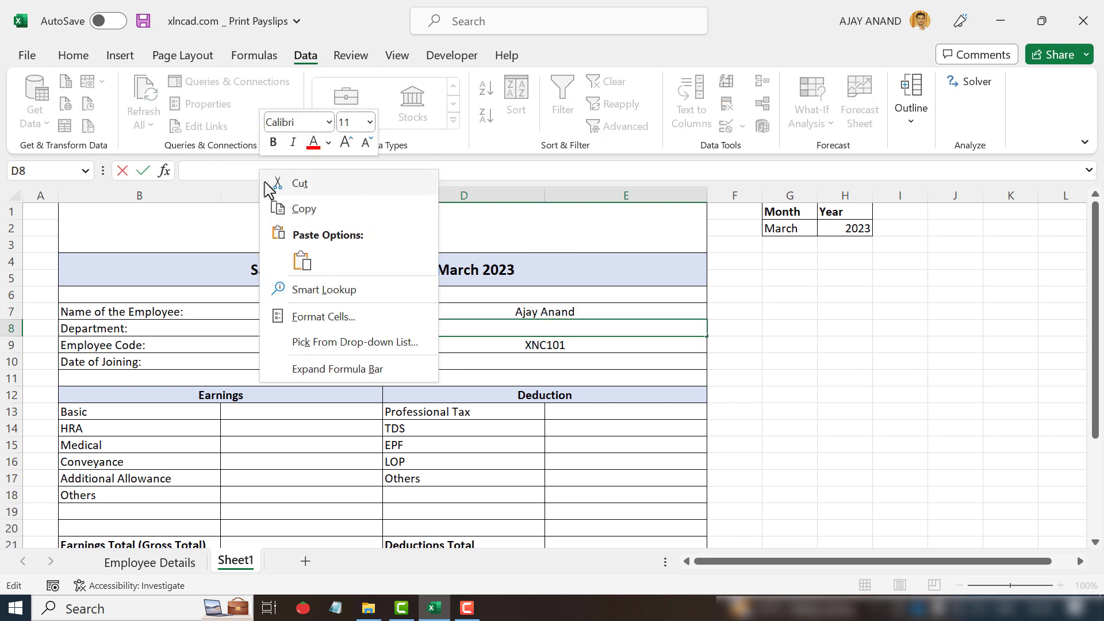
pyautogui.click(301, 259)
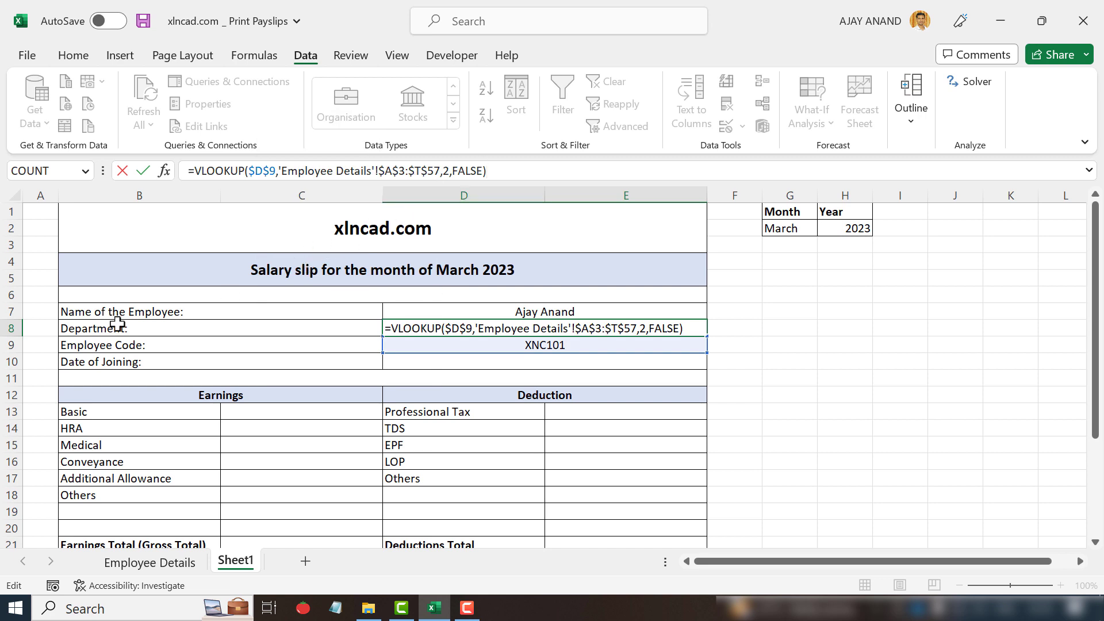
pyautogui.doubleClick(446, 171)
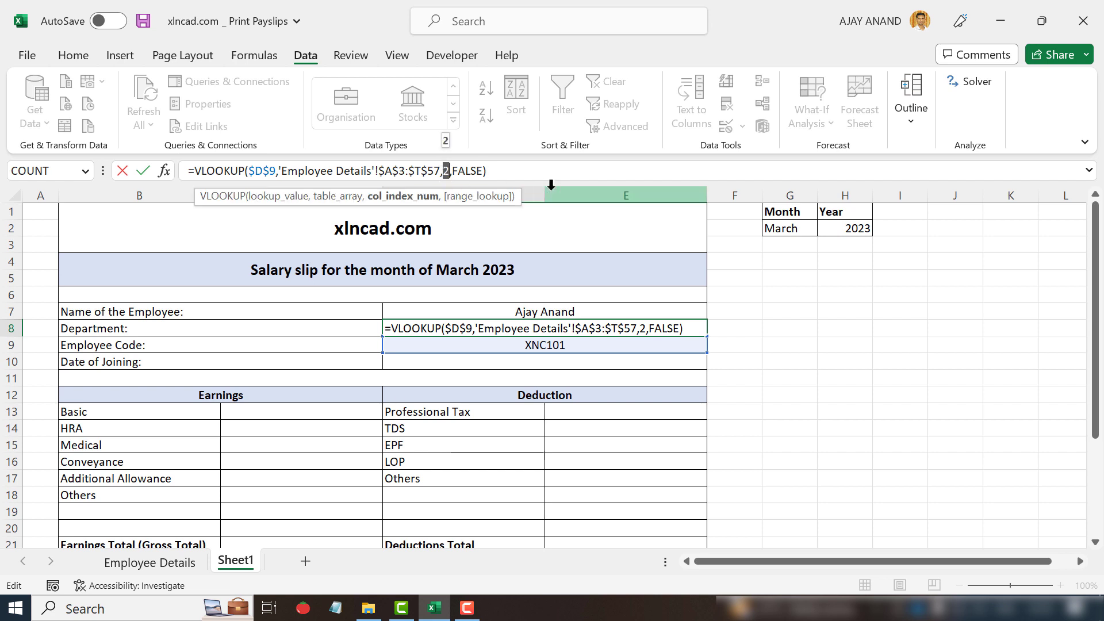
pyautogui.press('Return')
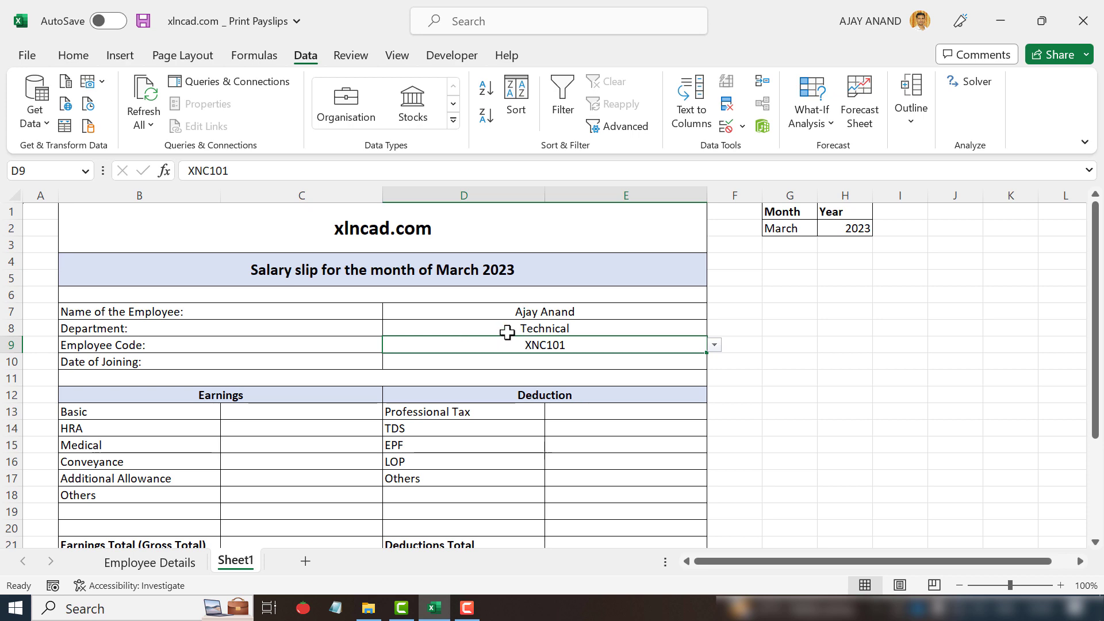
# - Pick another employee code in D9 and check the Department (H.R) against the employee table
pyautogui.click(168, 563)
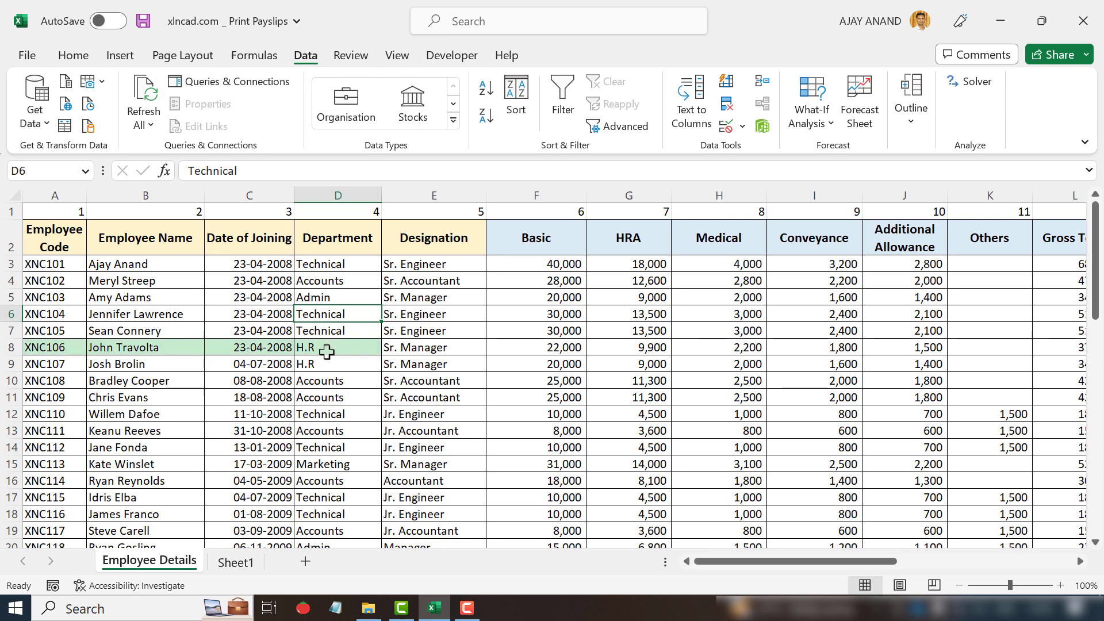
pyautogui.click(236, 562)
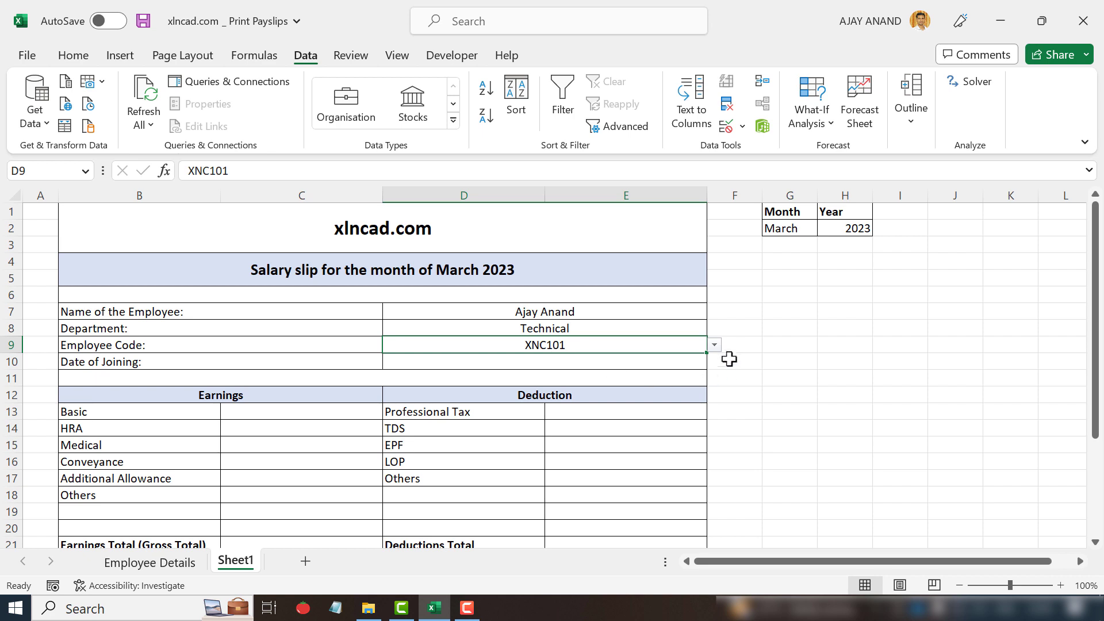
pyautogui.click(714, 345)
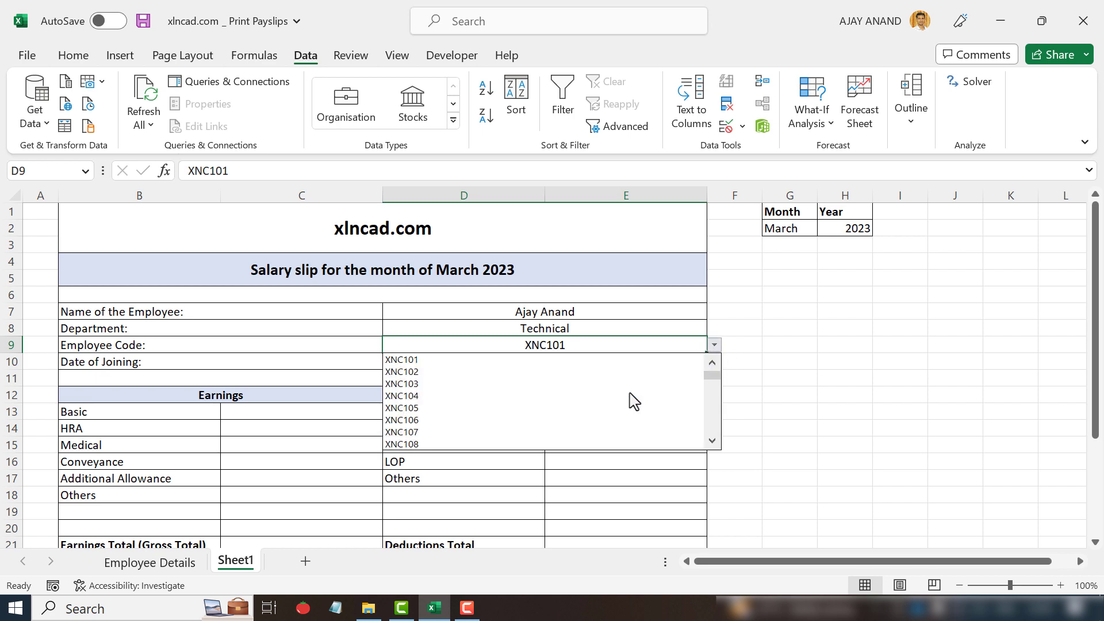
pyautogui.click(579, 420)
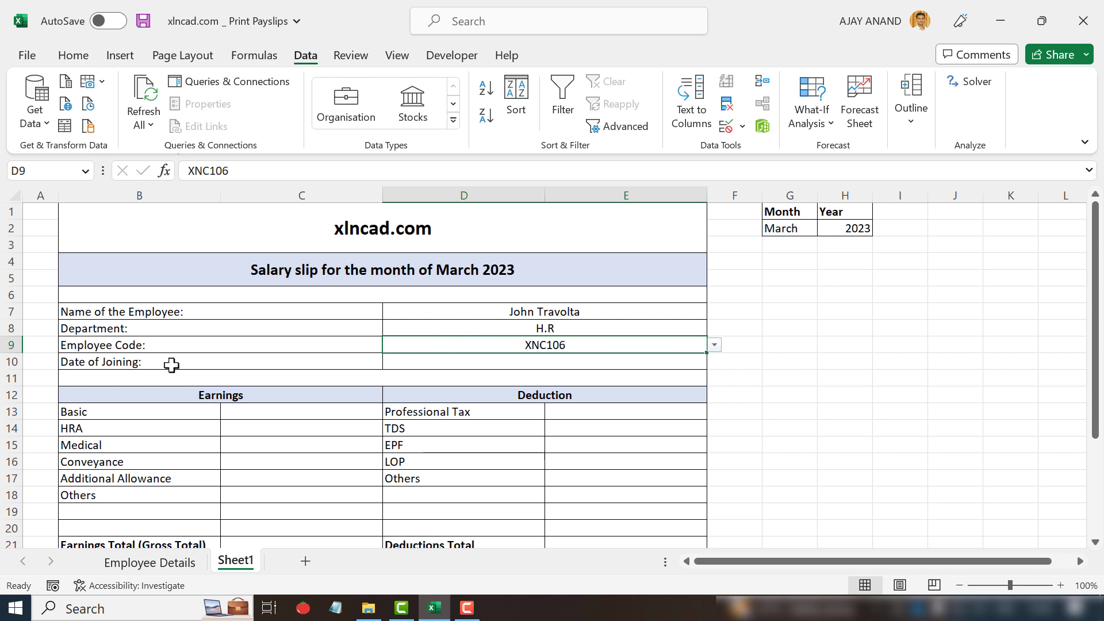
pyautogui.click(187, 562)
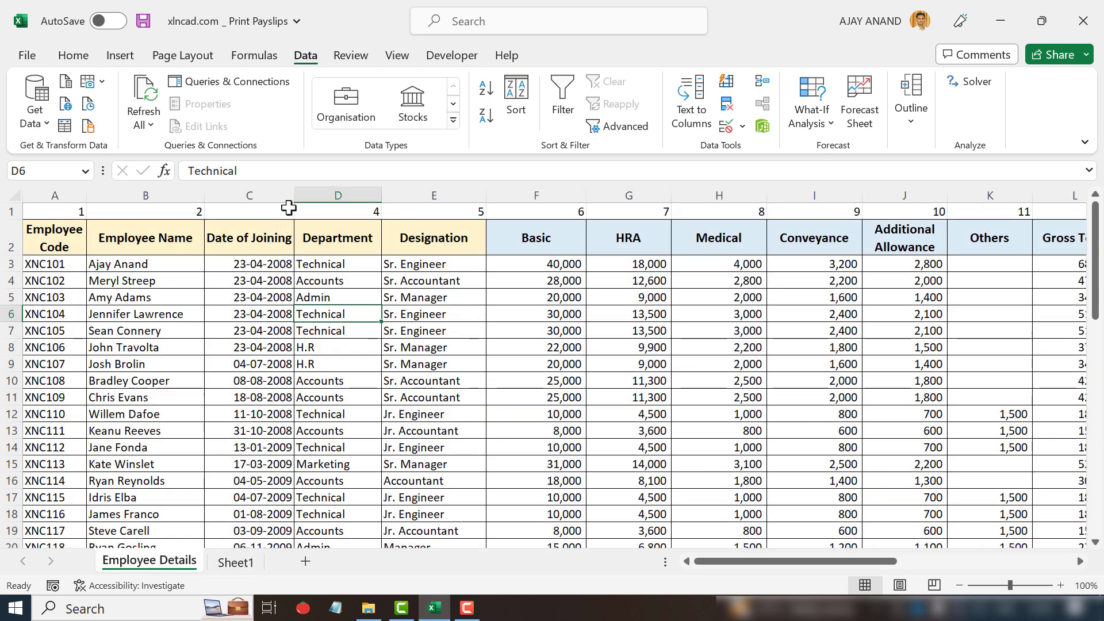
pyautogui.click(235, 563)
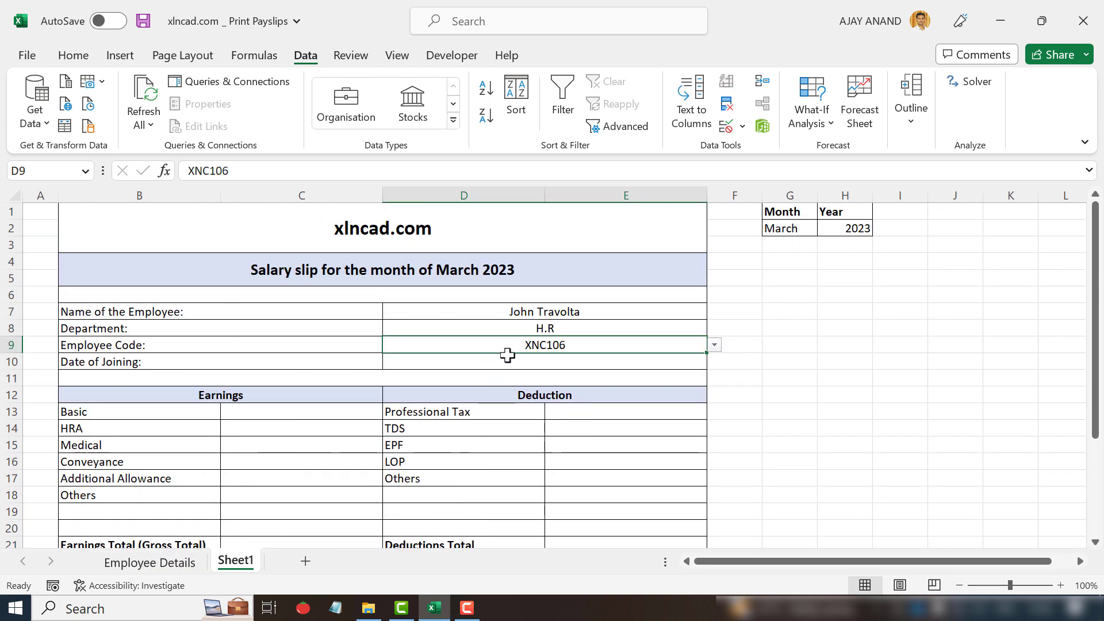
pyautogui.click(587, 327)
# - Put the lookup into D10 with column index 3 for Date of Joining
pyautogui.moveTo(488, 171); pyautogui.dragTo(185, 171)
pyautogui.rightClick(244, 174)
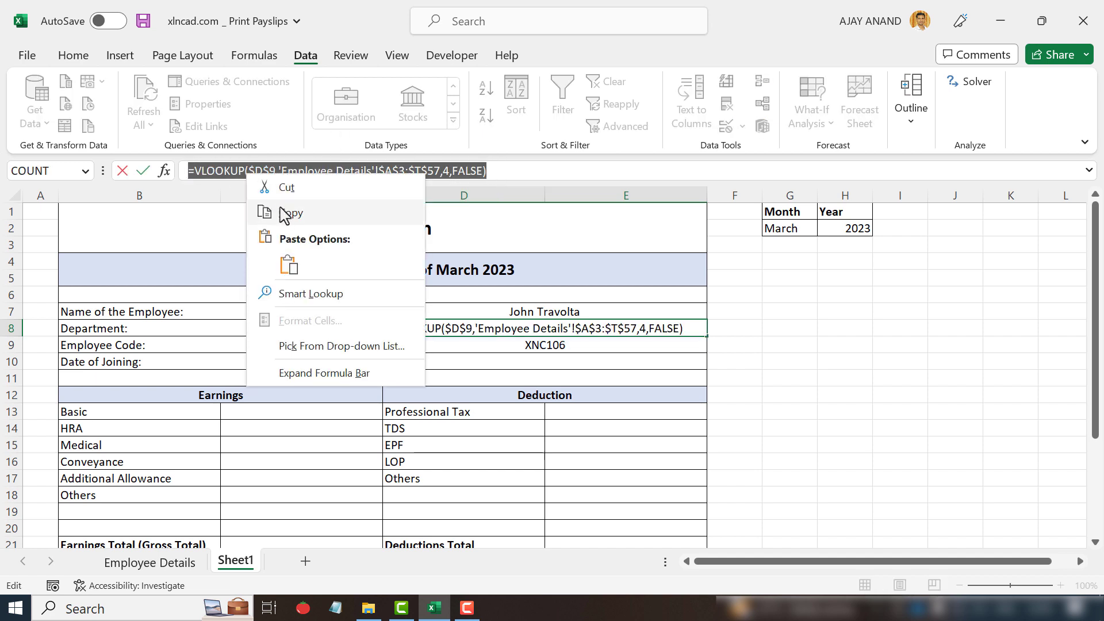
pyautogui.press('Escape')
pyautogui.press('Escape')
pyautogui.click(446, 362)
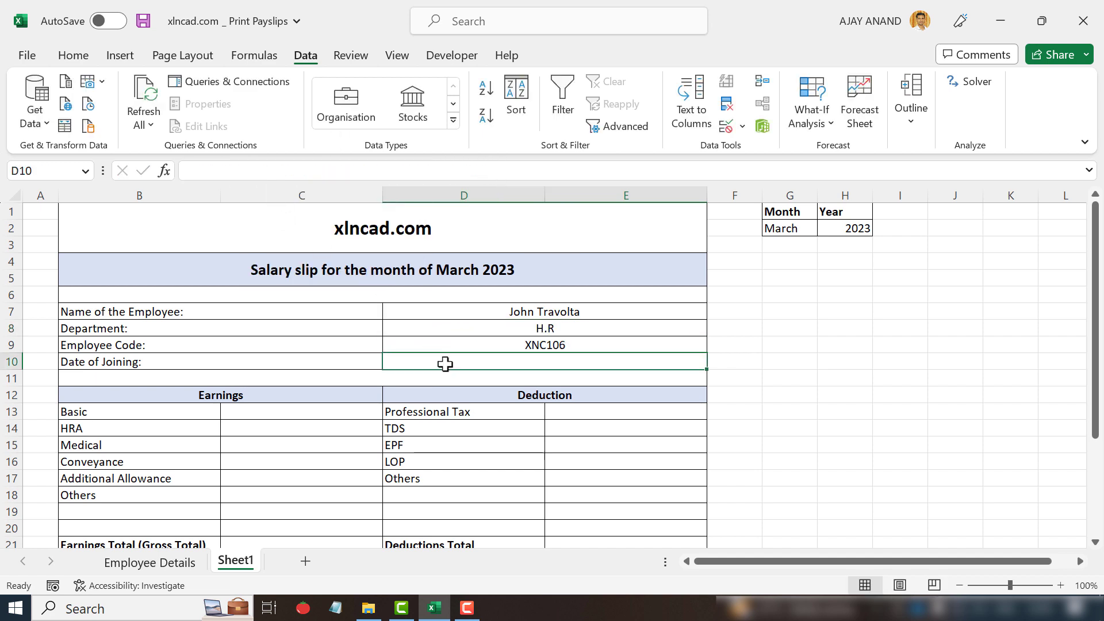
pyautogui.rightClick(245, 175)
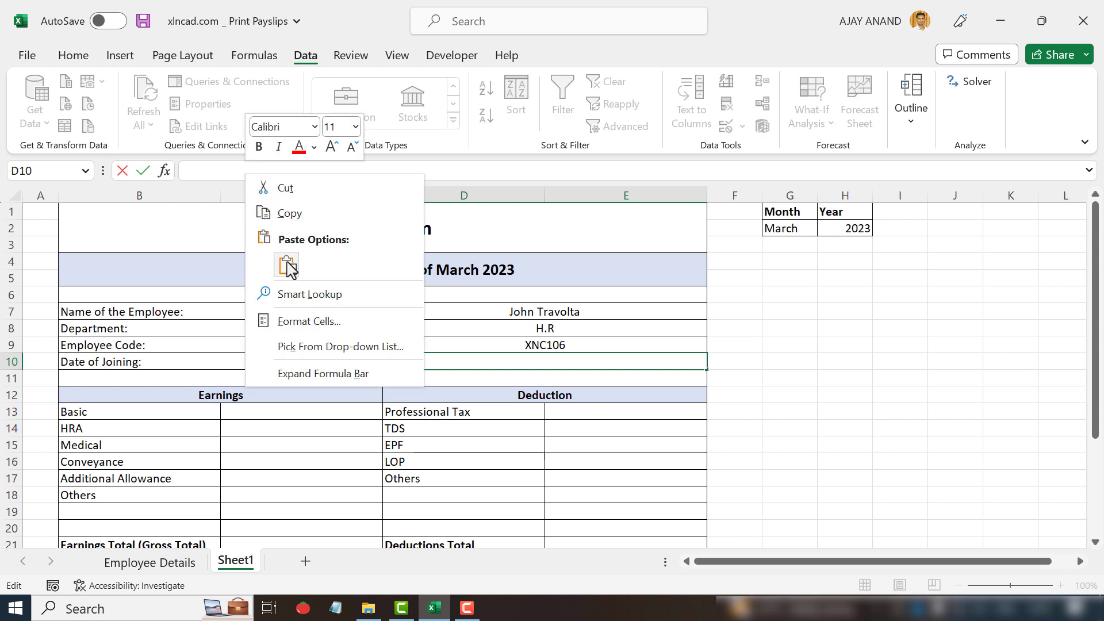
pyautogui.click(283, 264)
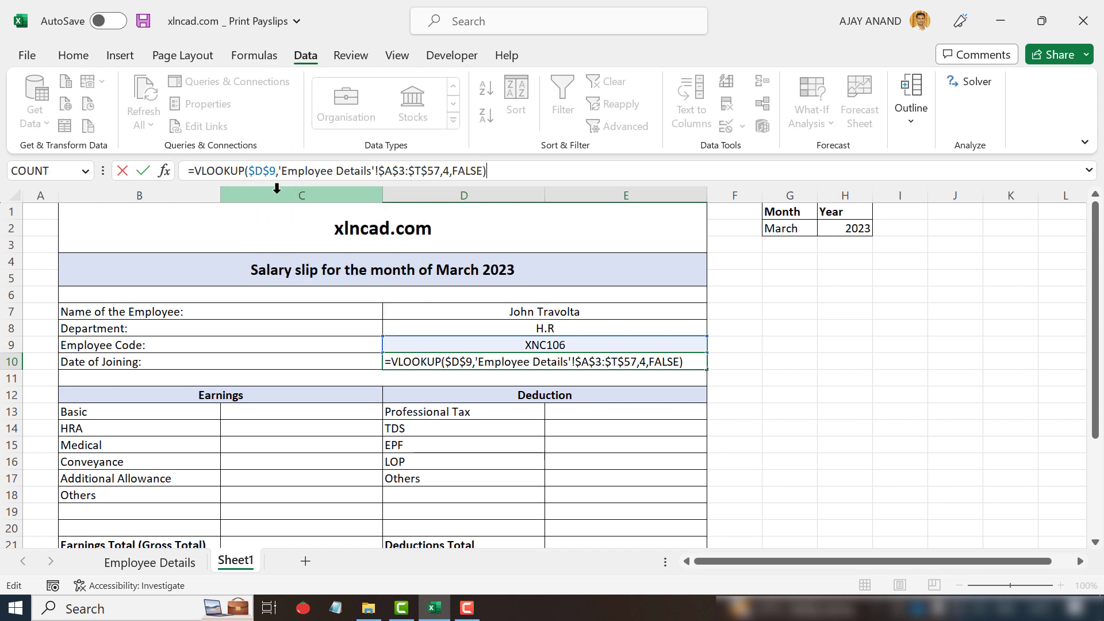
pyautogui.doubleClick(446, 171)
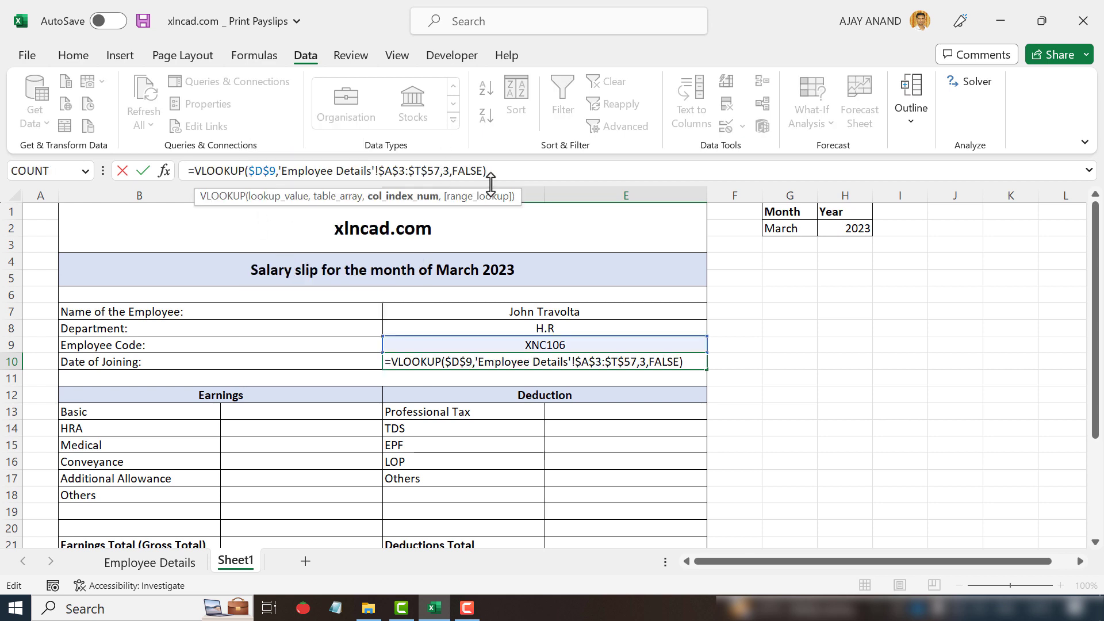
pyautogui.write('3')
pyautogui.press('Return')
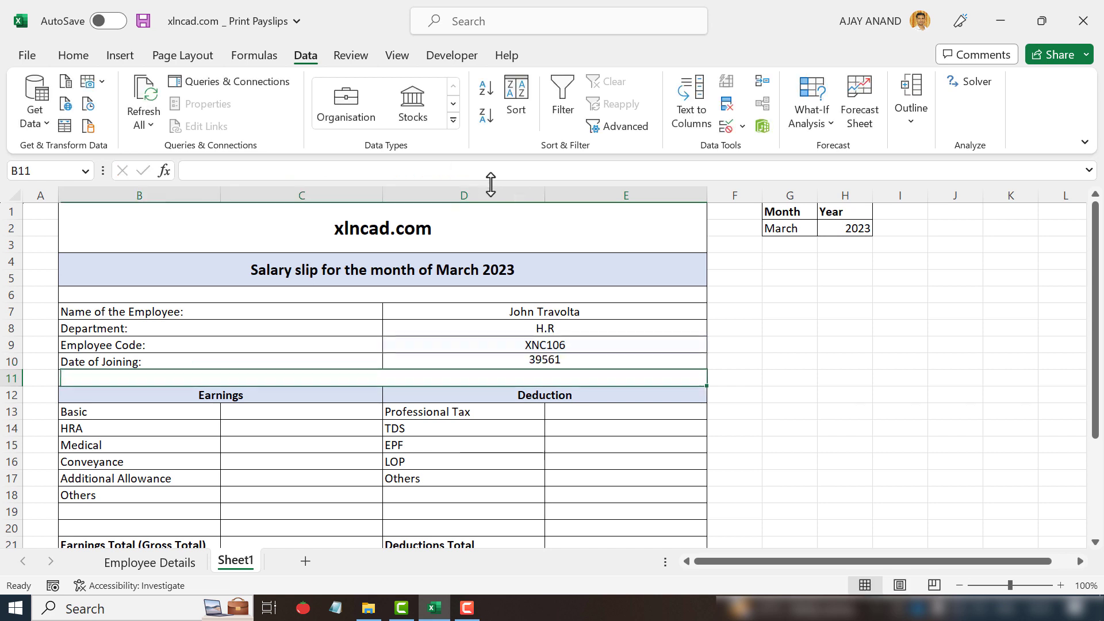
# - Format D10 as a Short Date so it shows 23-04-2008
pyautogui.click(514, 359)
pyautogui.click(73, 56)
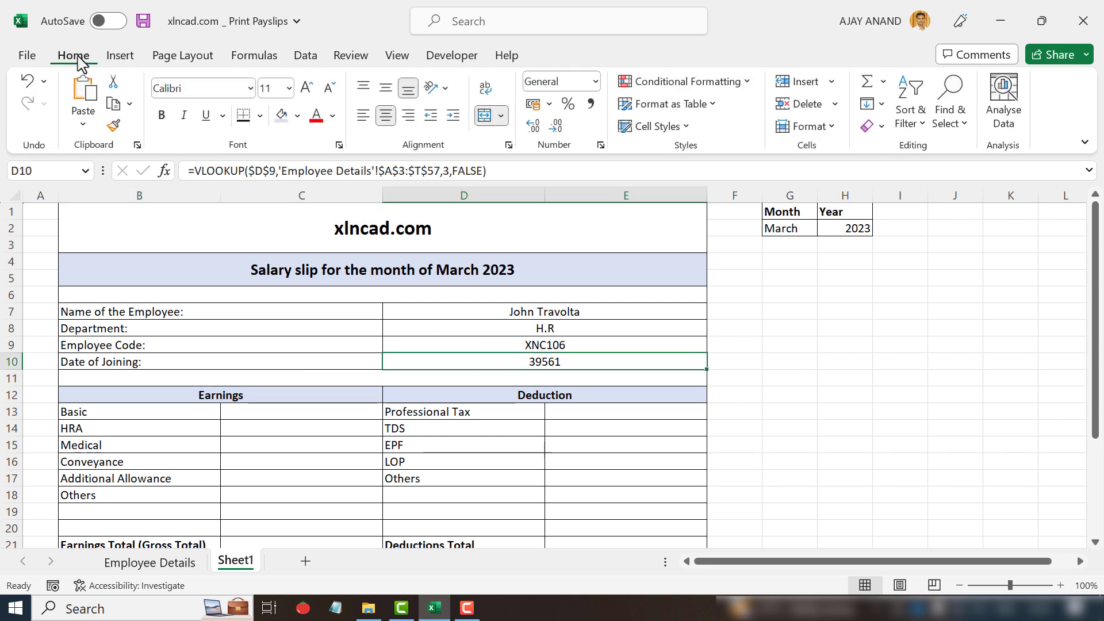
pyautogui.click(596, 81)
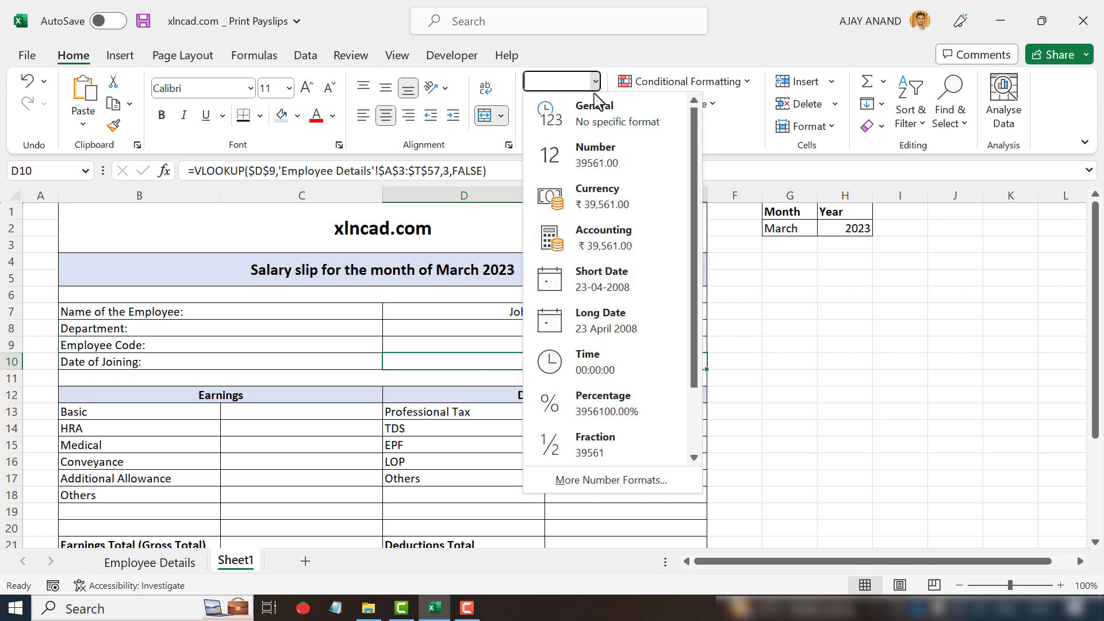
pyautogui.click(630, 285)
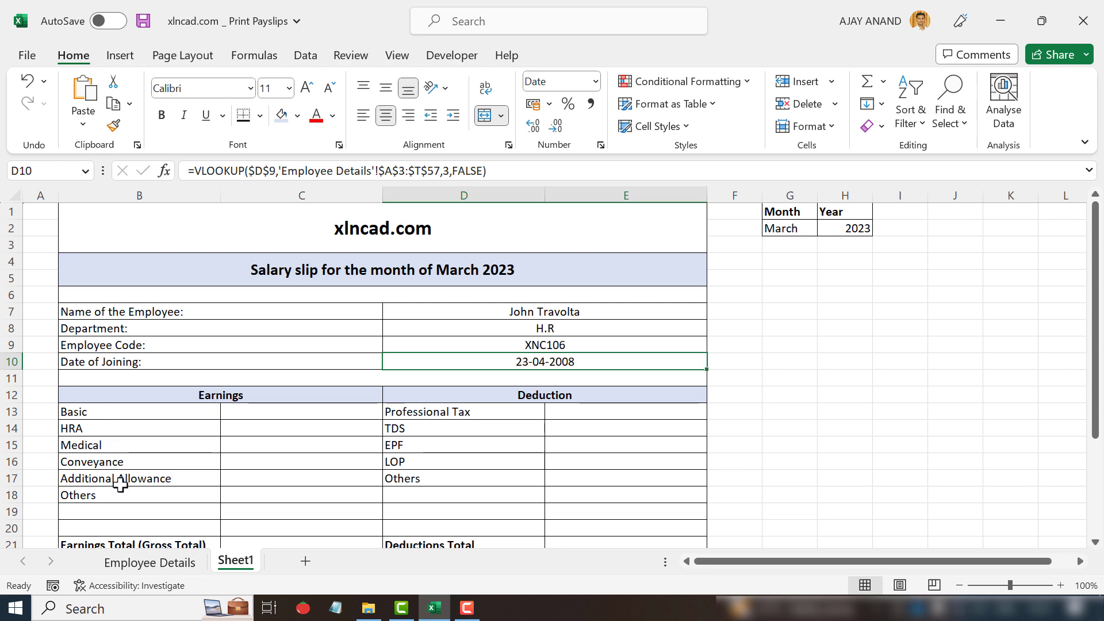
# - Paste D10's lookup into C13 using column 6 for the Basic amount
pyautogui.click(164, 563)
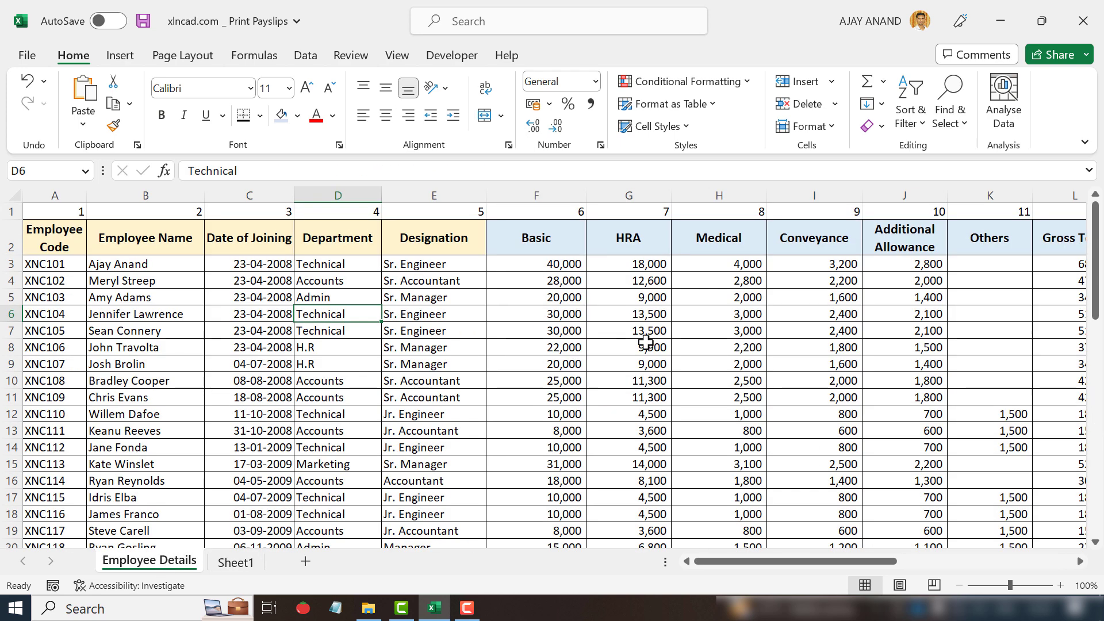
pyautogui.moveTo(762, 564); pyautogui.dragTo(791, 567)
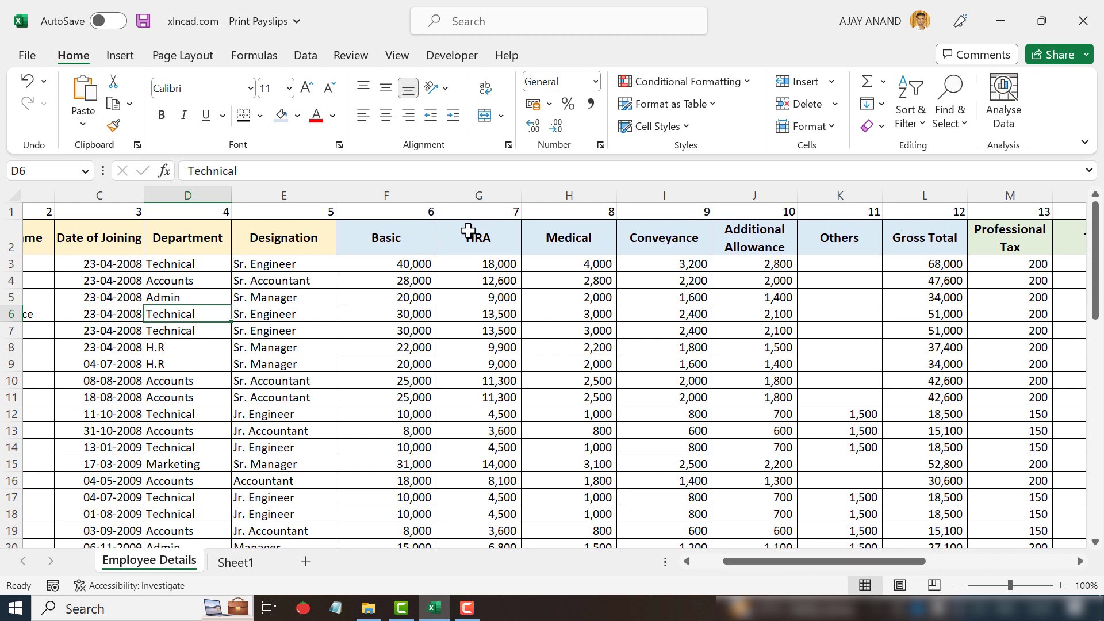
pyautogui.click(236, 563)
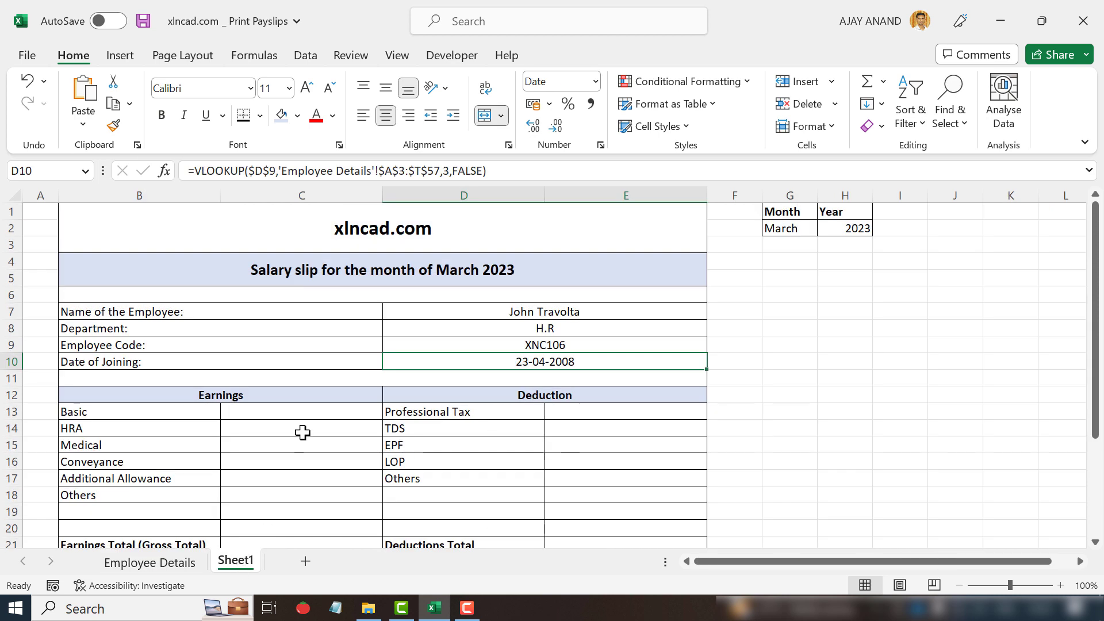
pyautogui.click(439, 171)
pyautogui.moveTo(487, 171); pyautogui.dragTo(184, 171)
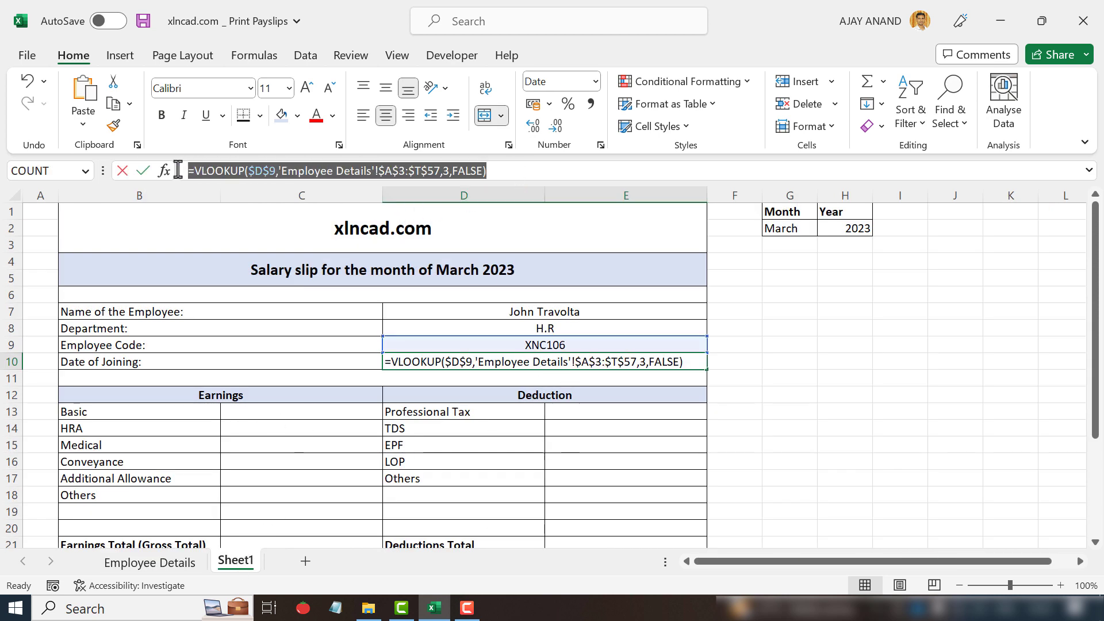
pyautogui.rightClick(255, 171)
pyautogui.click(309, 217)
pyautogui.press('Escape')
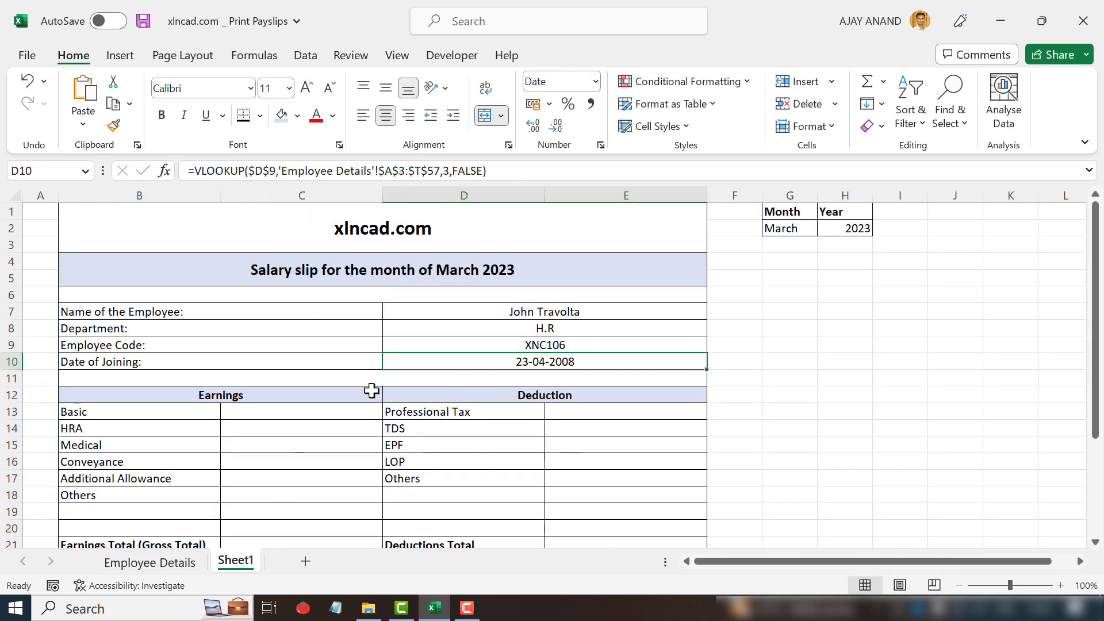
pyautogui.click(301, 411)
pyautogui.rightClick(264, 168)
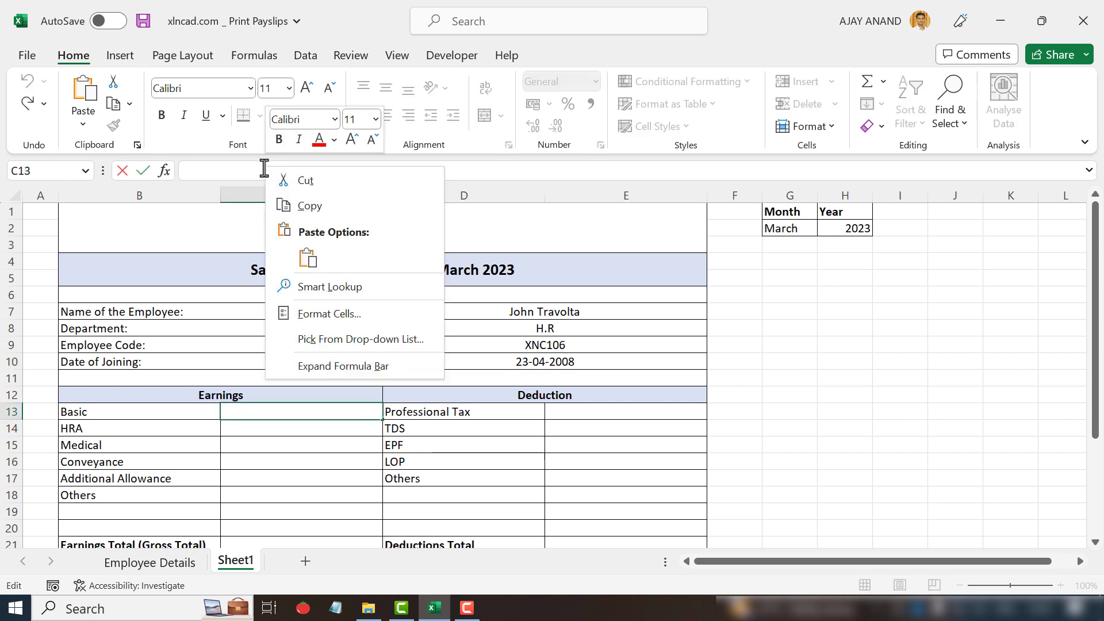
pyautogui.click(308, 259)
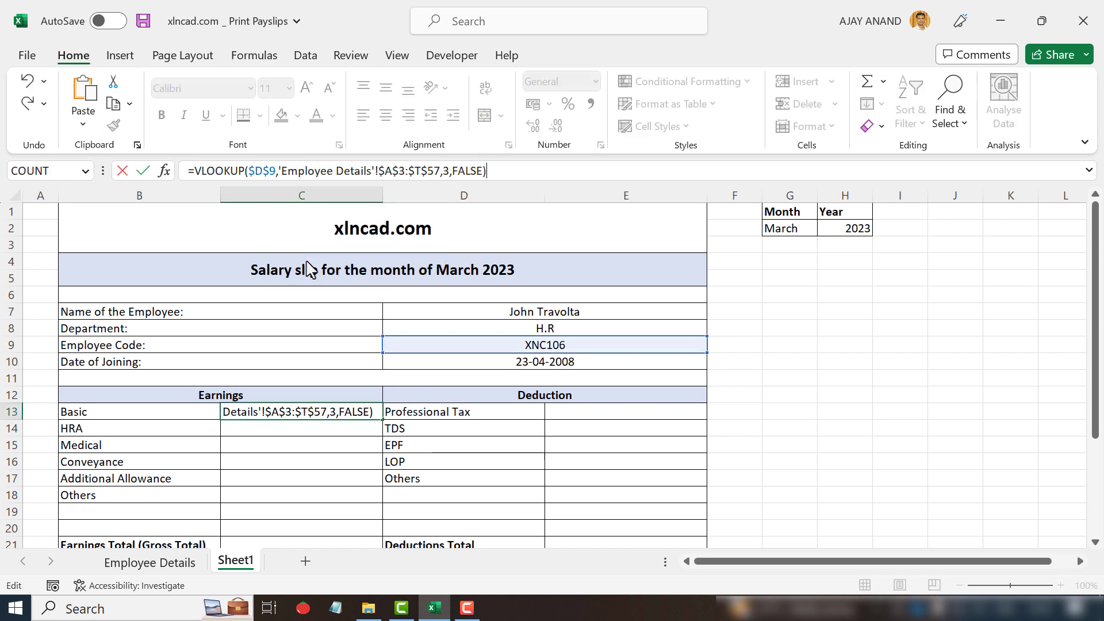
pyautogui.doubleClick(445, 171)
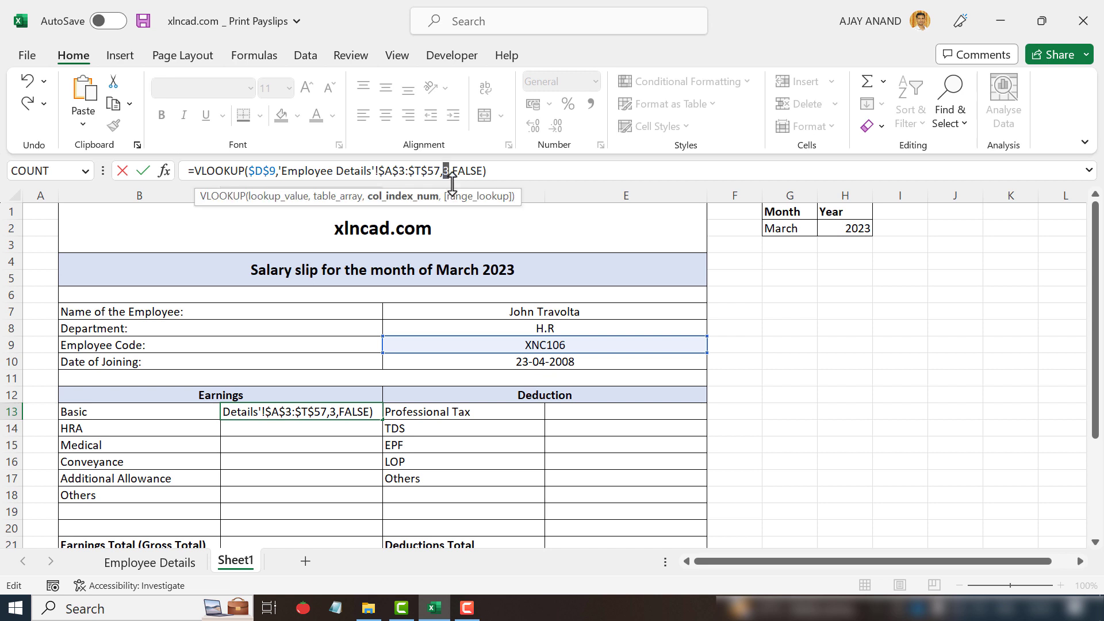
pyautogui.press('Return')
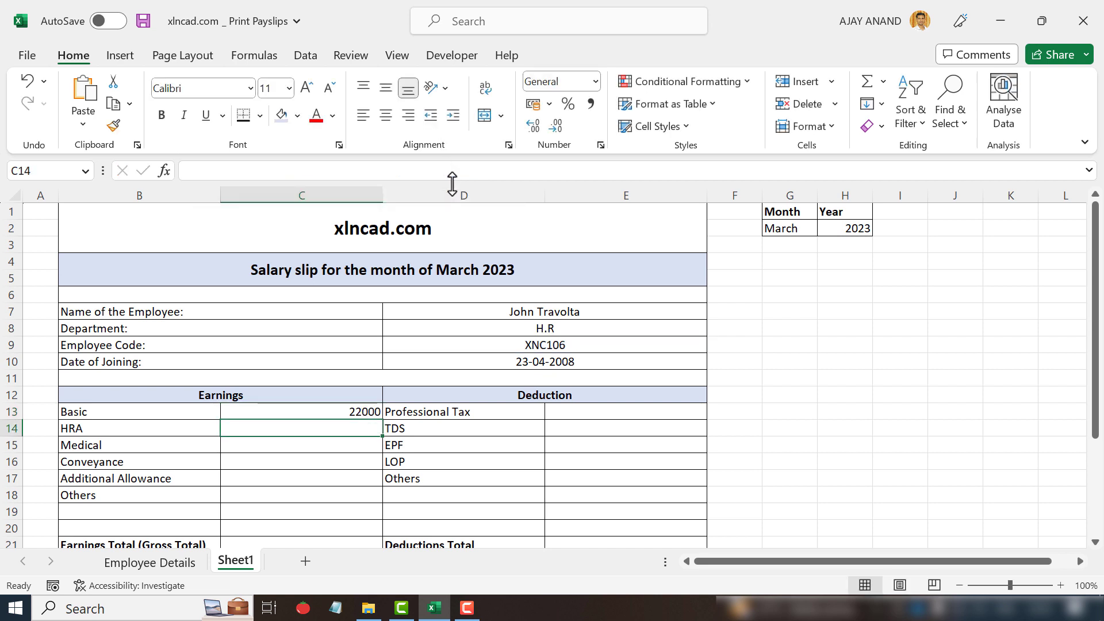
# - Fill the Basic formula down to C18 and point HRA and Medical at columns 7 and 8
pyautogui.click(320, 411)
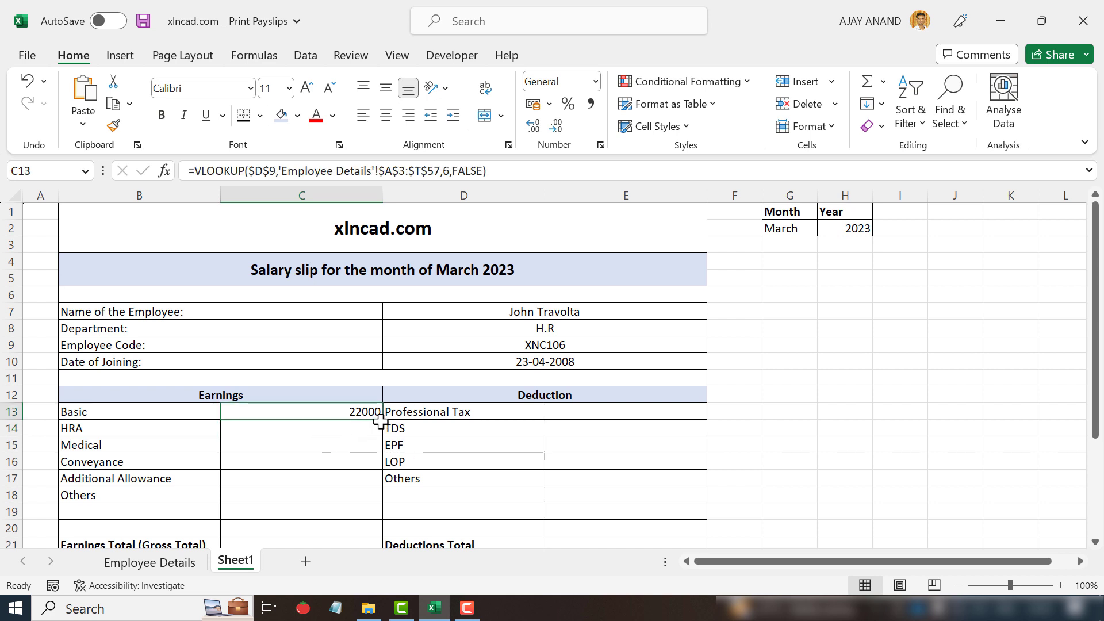
pyautogui.moveTo(381, 420); pyautogui.dragTo(374, 498)
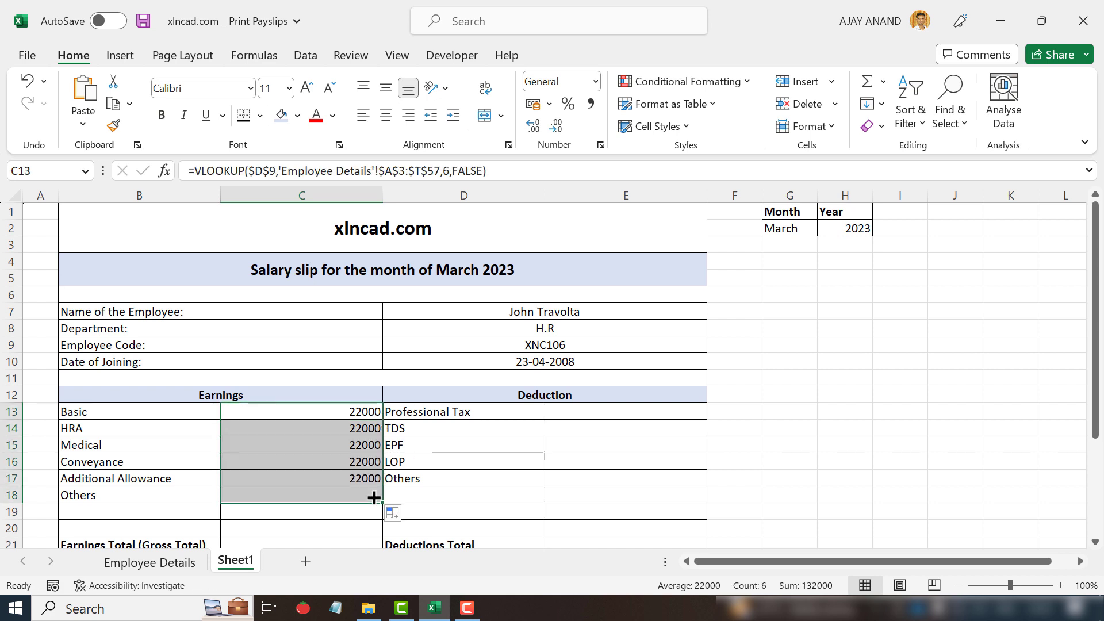
pyautogui.click(314, 430)
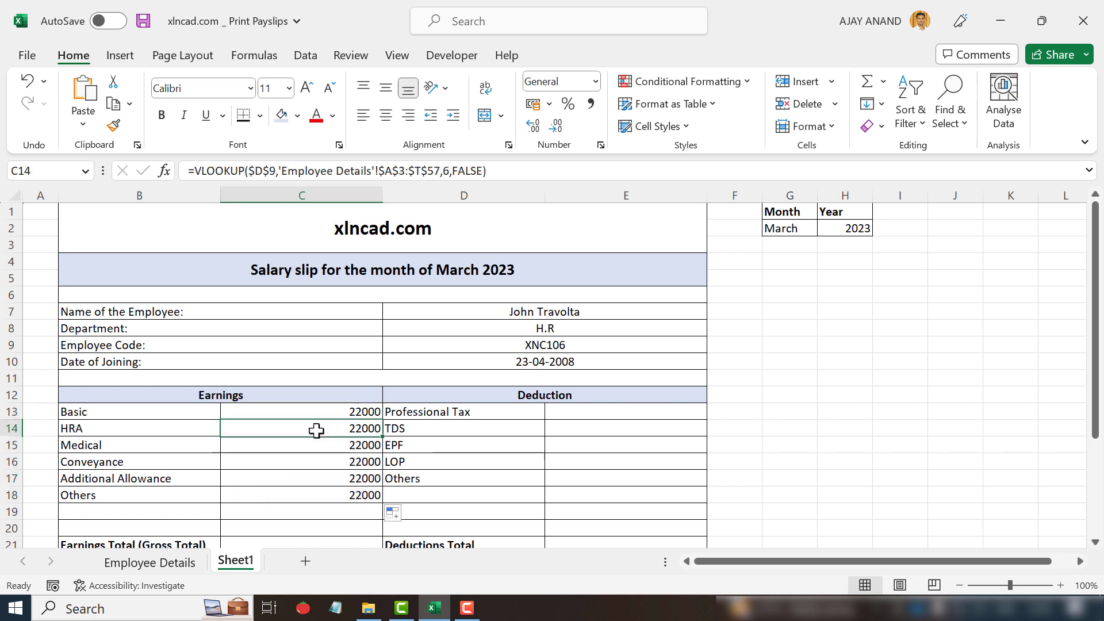
pyautogui.doubleClick(443, 172)
pyautogui.write('7')
pyautogui.press('Return')
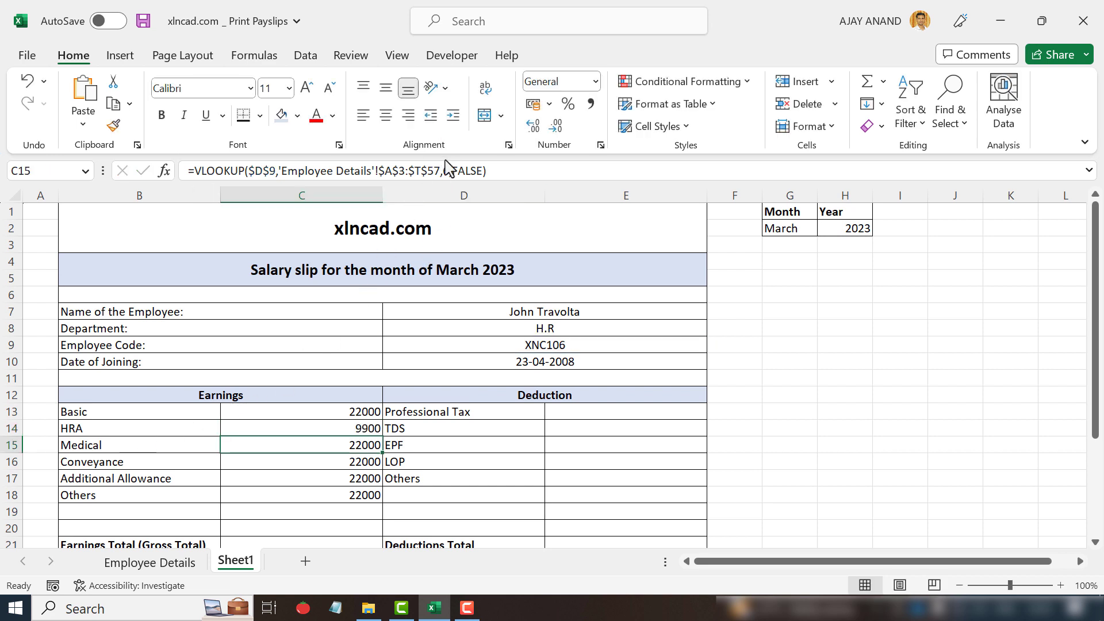
pyautogui.doubleClick(445, 173)
pyautogui.write('8,')
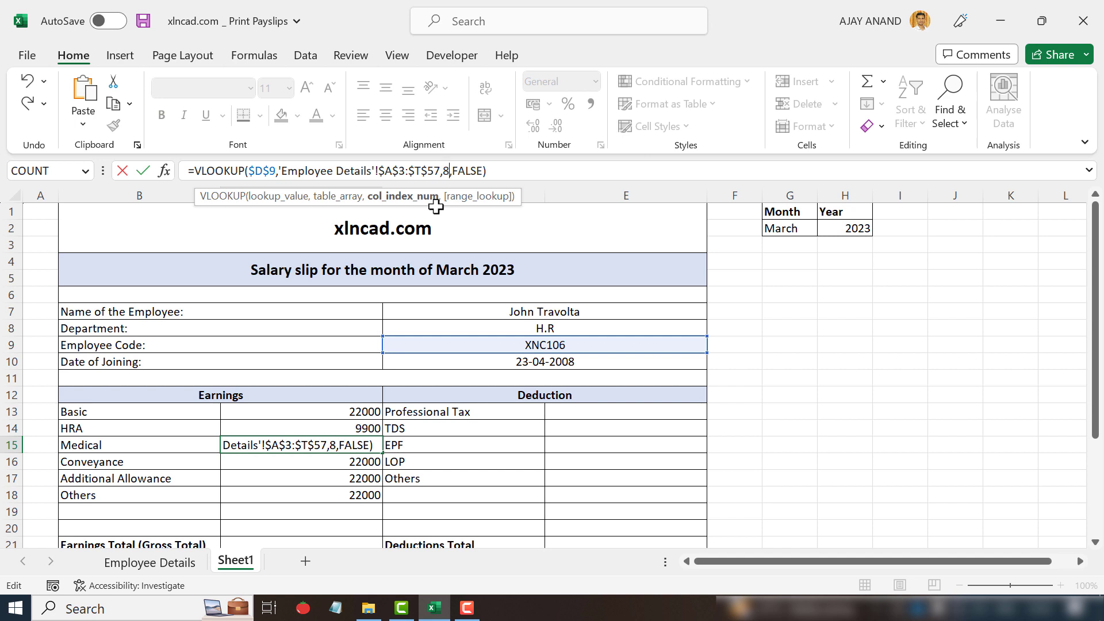
pyautogui.press('Return')
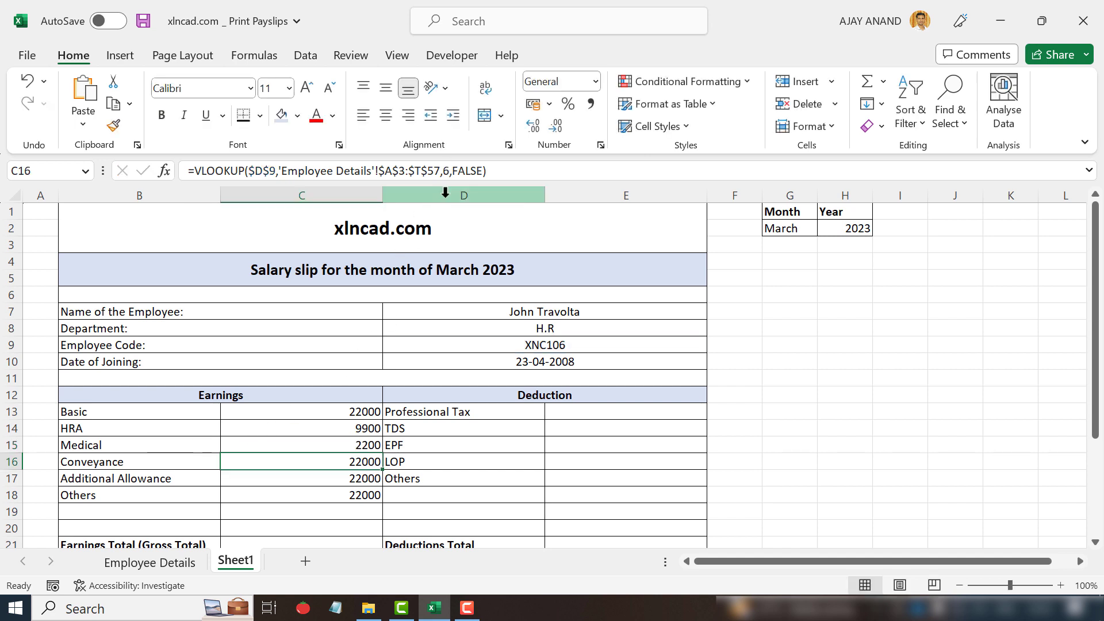
# - Point Conveyance, Additional Allowance and Others at columns 9, 10 and 11
pyautogui.doubleClick(448, 171)
pyautogui.write('9')
pyautogui.press('Return')
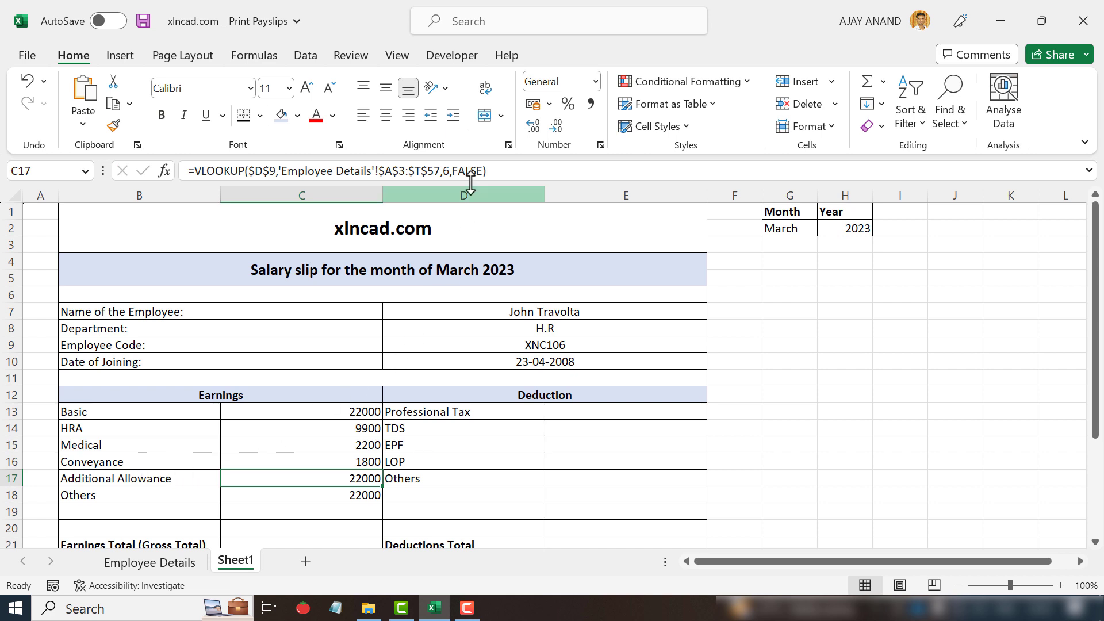
pyautogui.doubleClick(448, 171)
pyautogui.write('10')
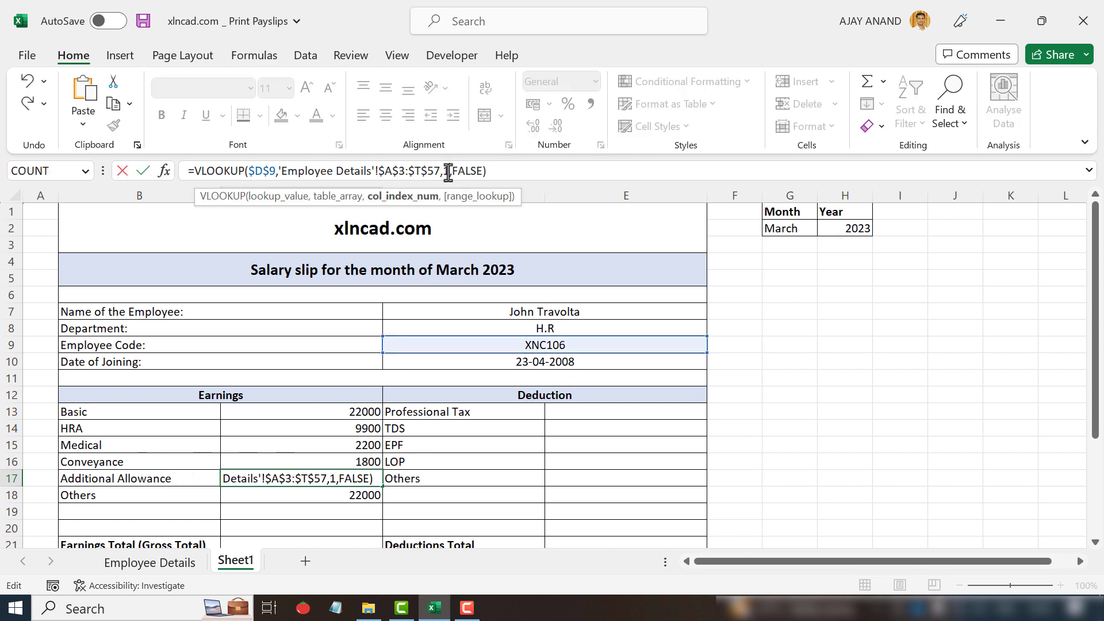
pyautogui.press('Return')
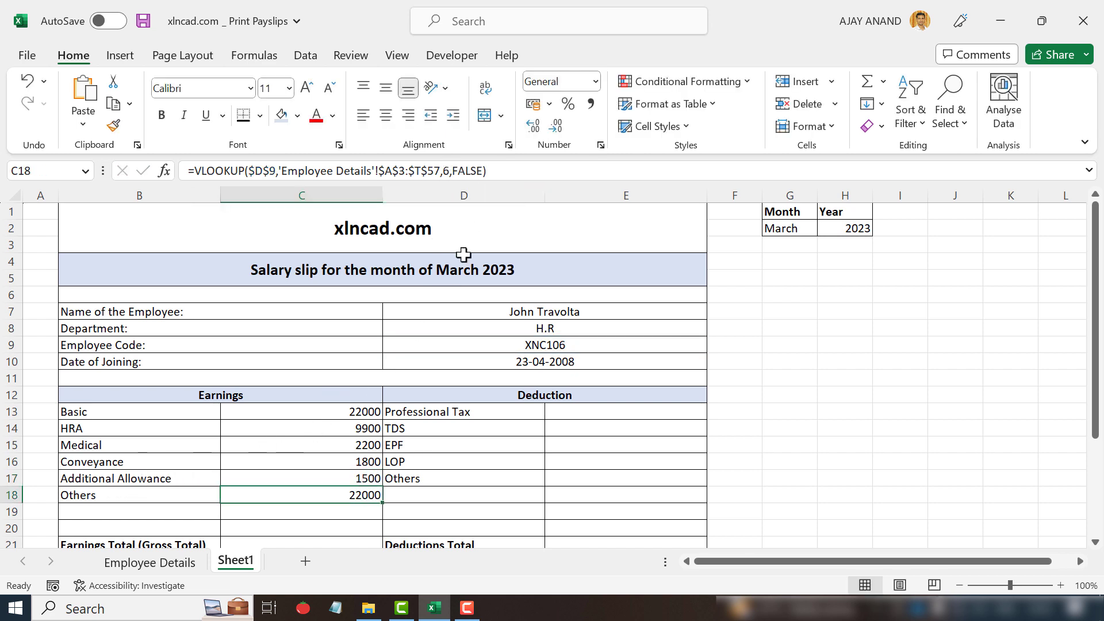
pyautogui.doubleClick(448, 171)
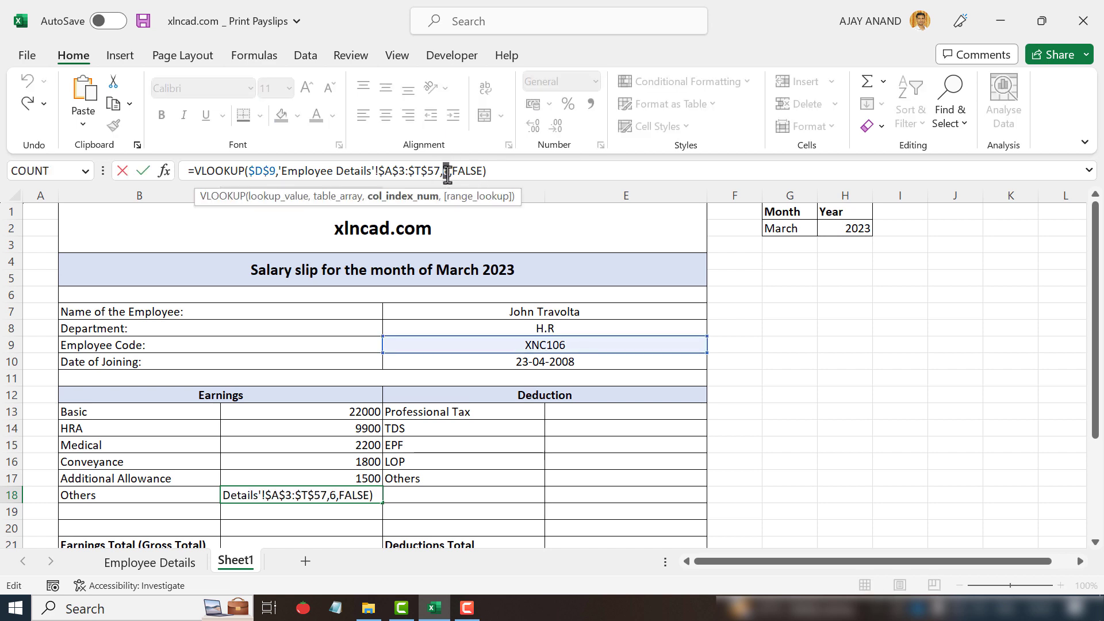
pyautogui.write('11')
pyautogui.press('Return')
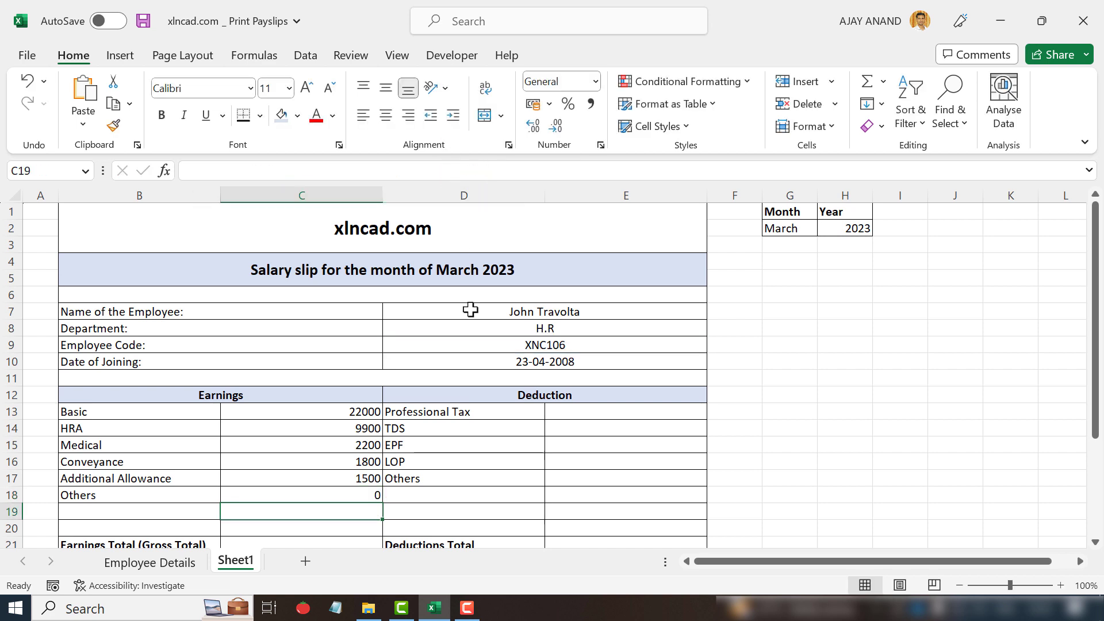
pyautogui.scroll(-1, 471, 413)
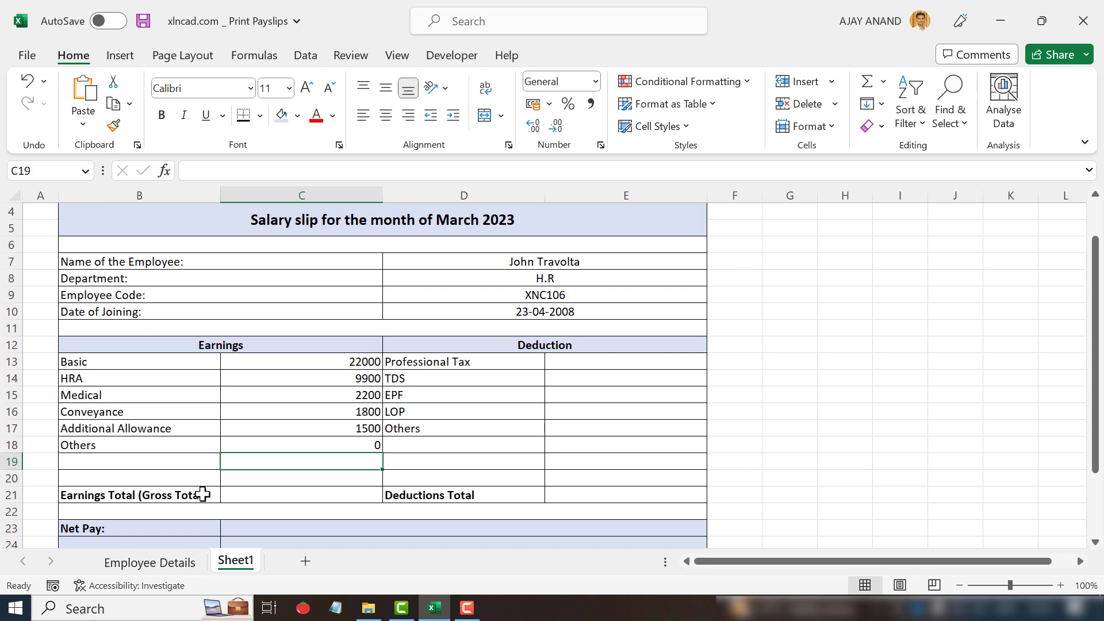
# - Paste the lookup into C21 with column index 12 so Gross Total shows 37400
pyautogui.click(184, 564)
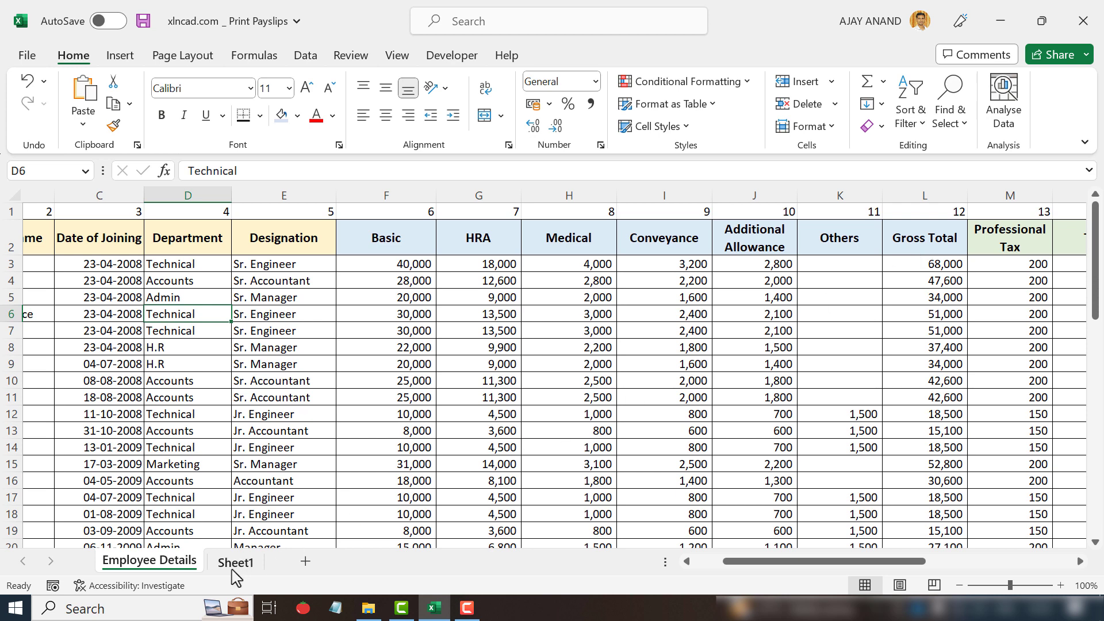
pyautogui.click(236, 562)
pyautogui.click(285, 495)
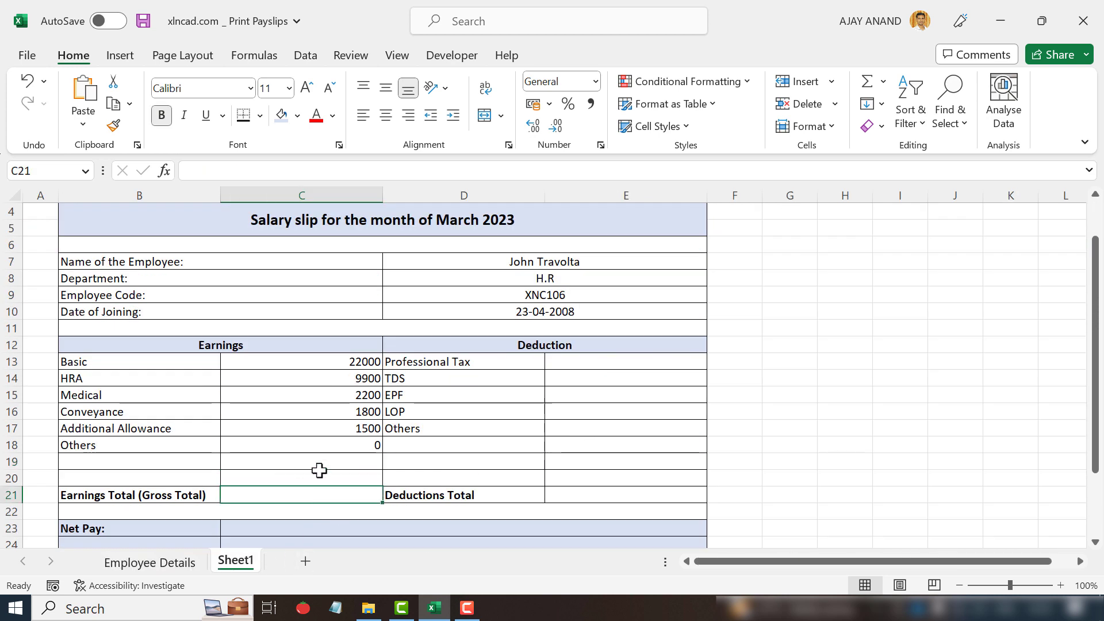
pyautogui.click(263, 177)
pyautogui.rightClick(263, 176)
pyautogui.click(279, 264)
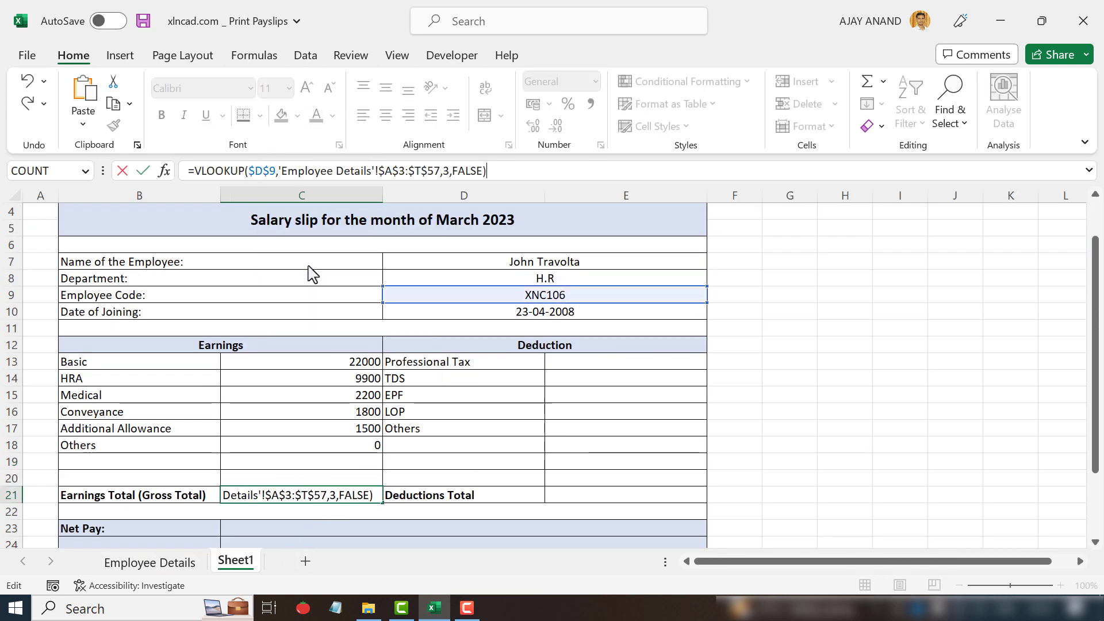
pyautogui.doubleClick(446, 171)
pyautogui.write('12')
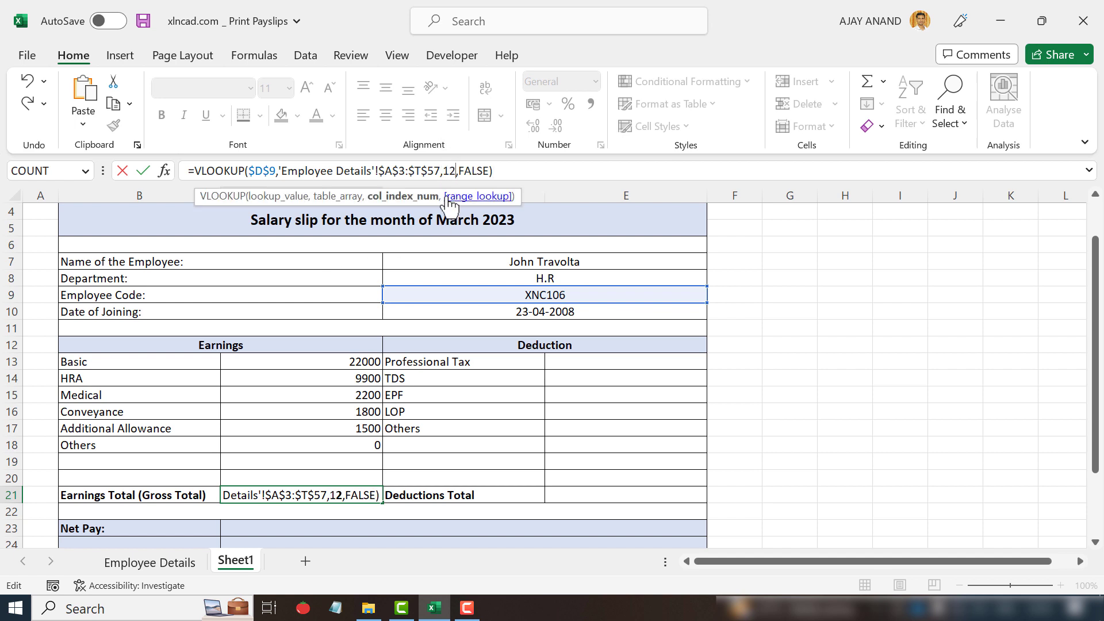
pyautogui.press('Return')
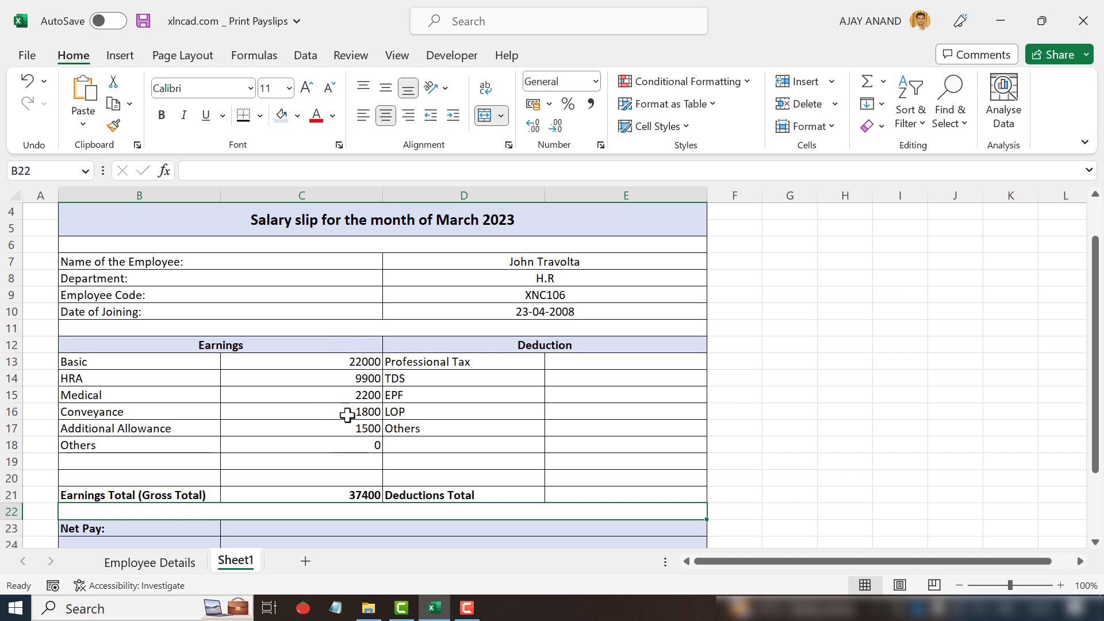
# - Format C13:C21 in Comma Style with no decimal places
pyautogui.moveTo(330, 360); pyautogui.dragTo(336, 494)
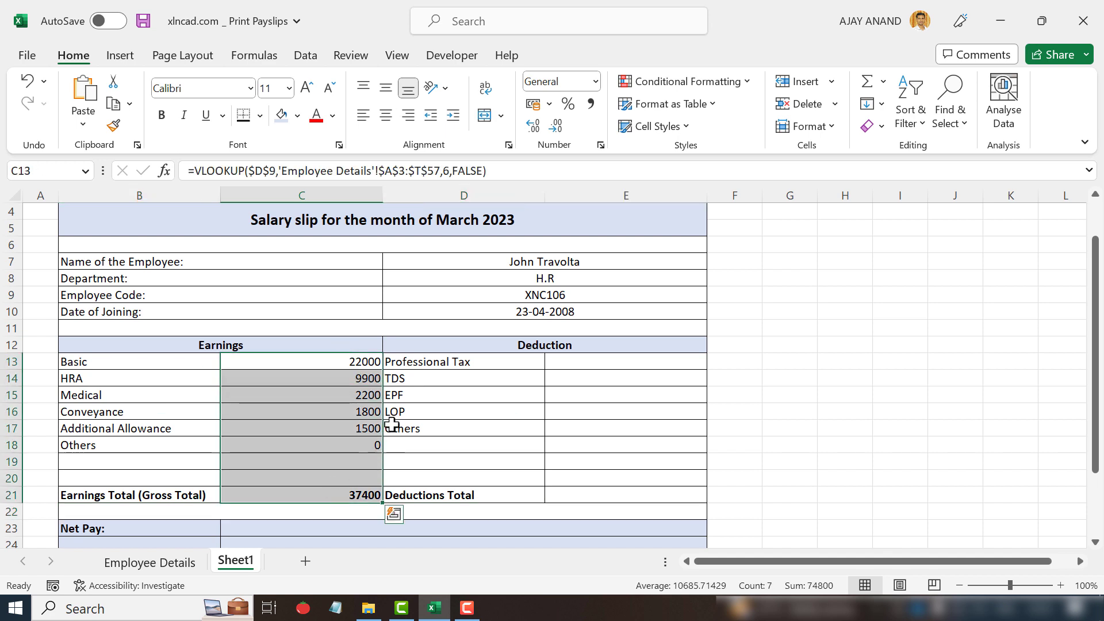
pyautogui.click(590, 104)
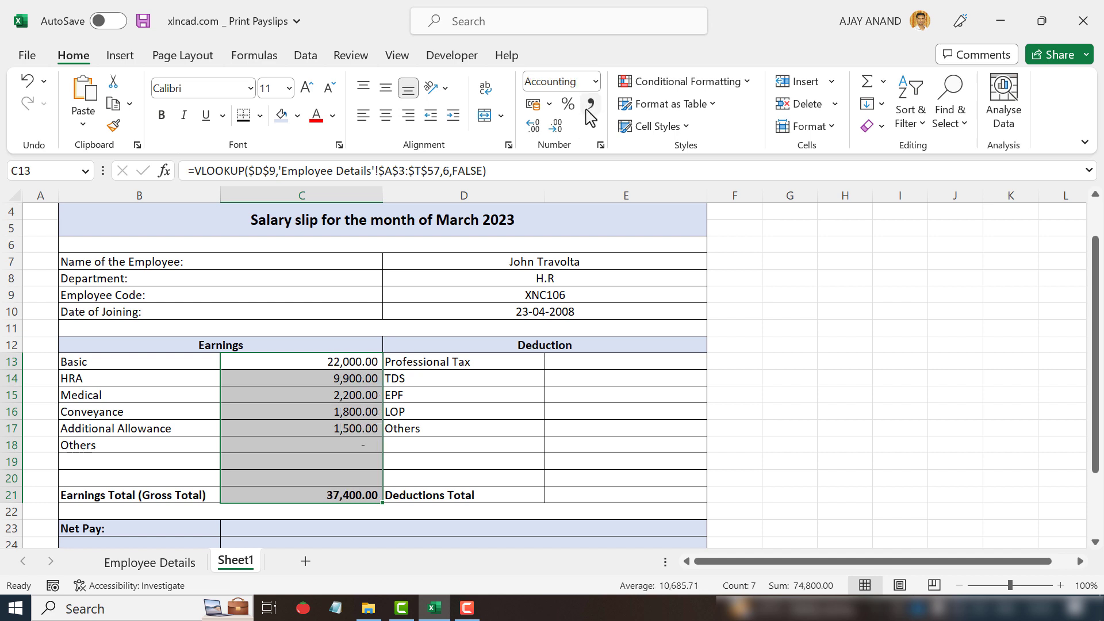
pyautogui.click(555, 126)
pyautogui.click(555, 128)
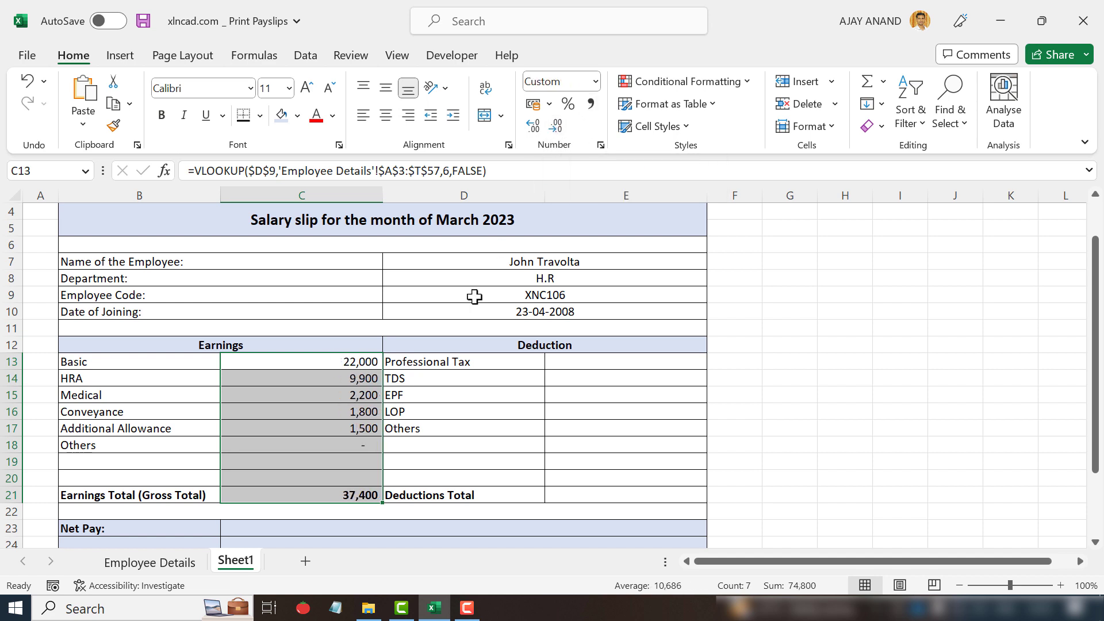
pyautogui.click(594, 364)
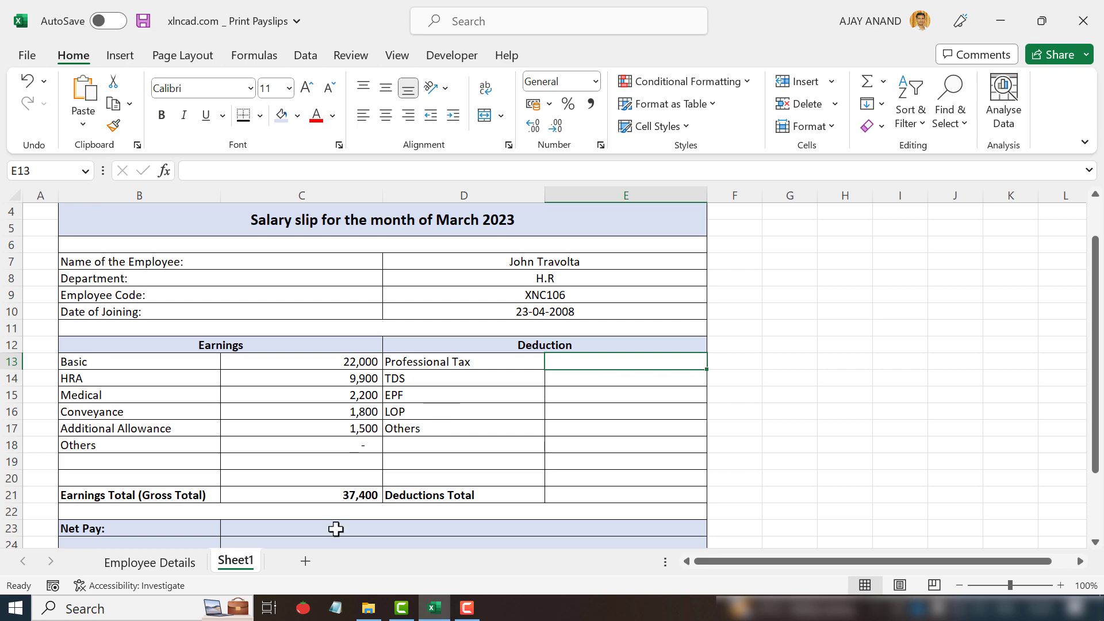
# - Paste the VLOOKUP into E13 and fill it down to E17
pyautogui.click(186, 566)
pyautogui.moveTo(771, 562); pyautogui.dragTo(886, 562)
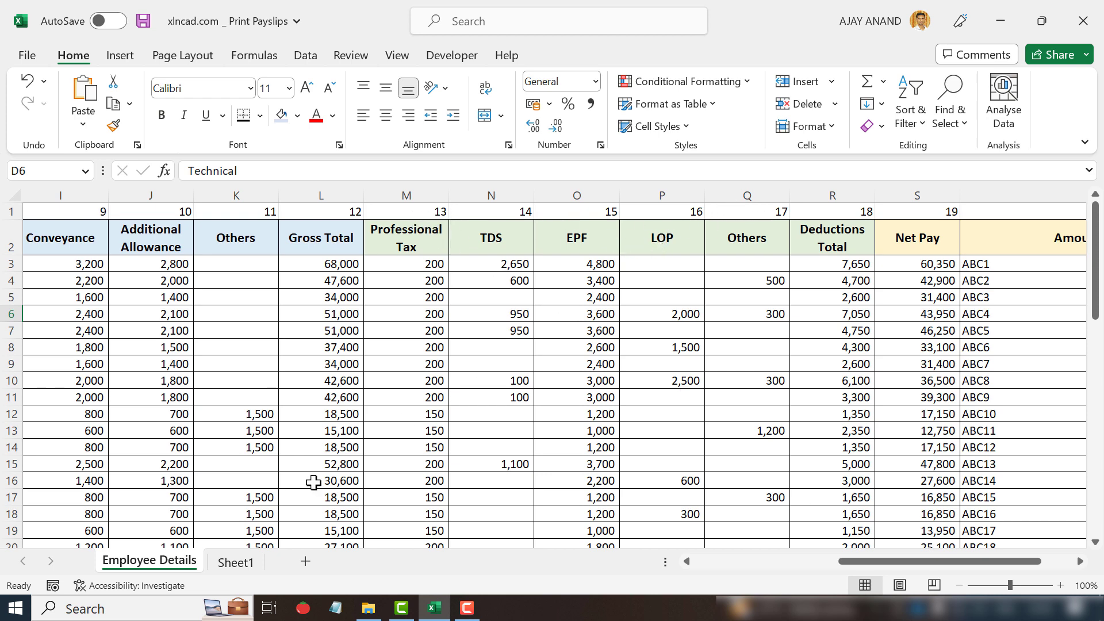
pyautogui.click(233, 563)
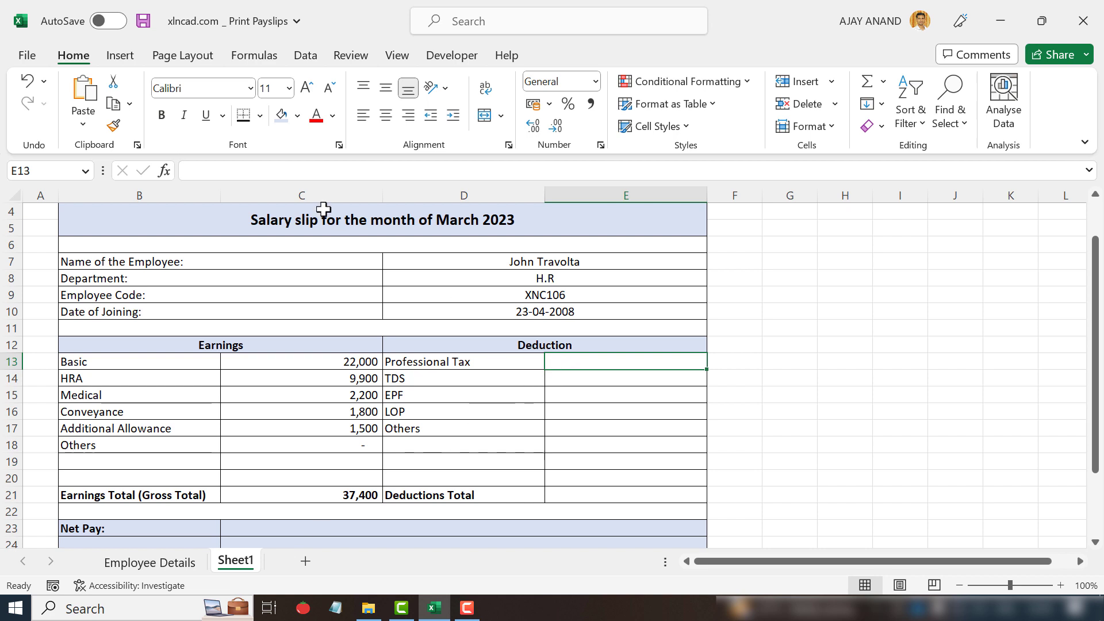
pyautogui.click(279, 171)
pyautogui.rightClick(282, 173)
pyautogui.click(323, 259)
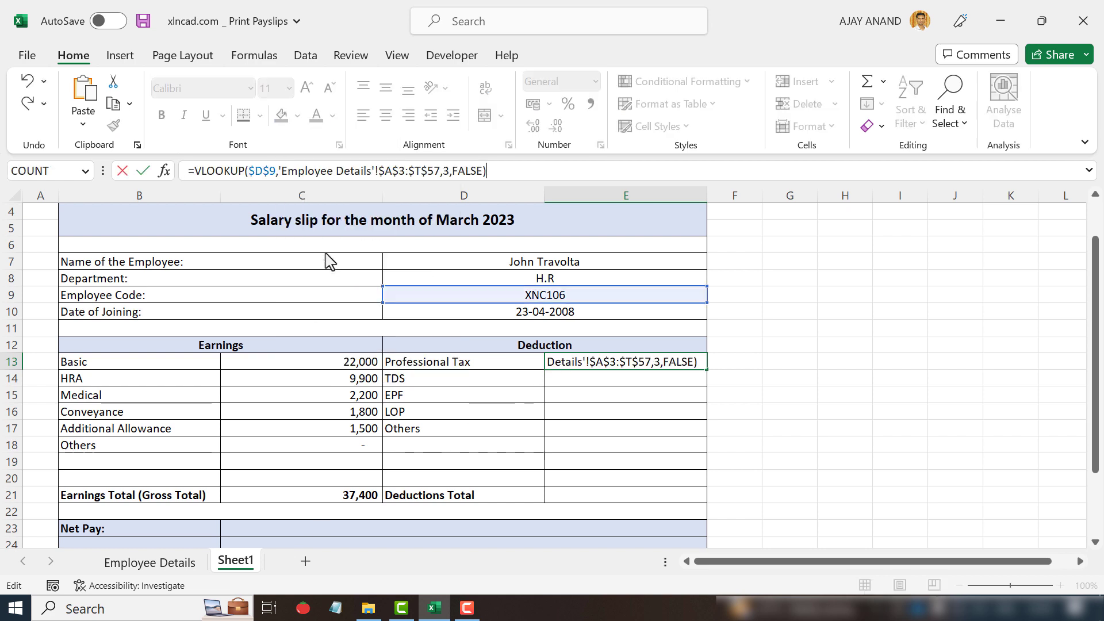
pyautogui.press('Return')
pyautogui.click(656, 367)
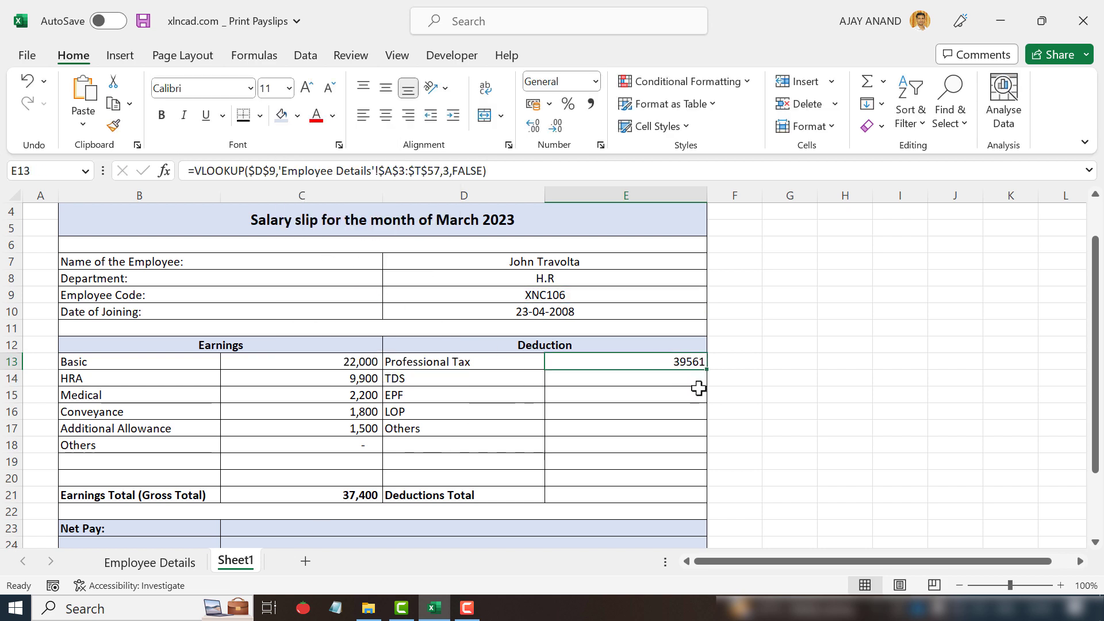
pyautogui.moveTo(707, 370); pyautogui.dragTo(700, 431)
# - Paste the same VLOOKUP into the Deductions Total cell E21
pyautogui.click(613, 494)
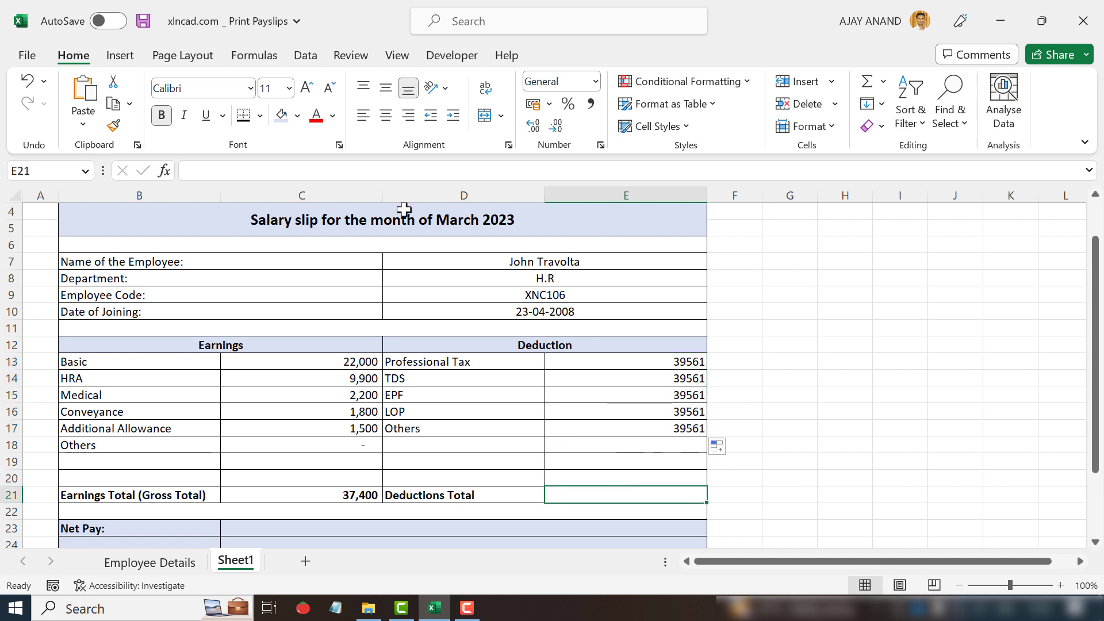
pyautogui.rightClick(236, 171)
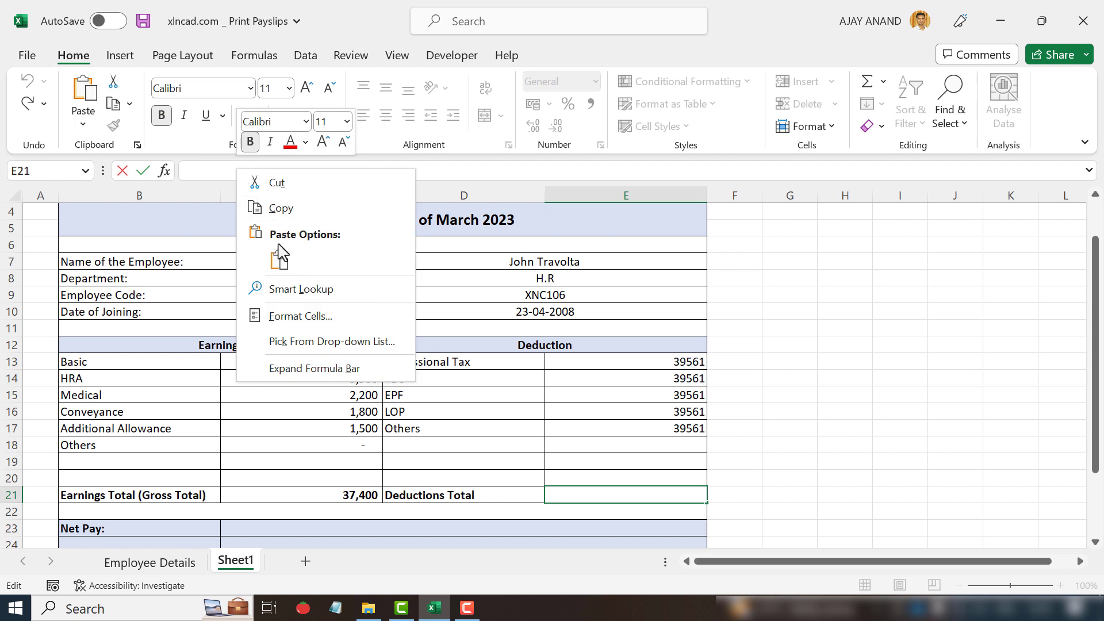
pyautogui.click(279, 251)
pyautogui.press('Return')
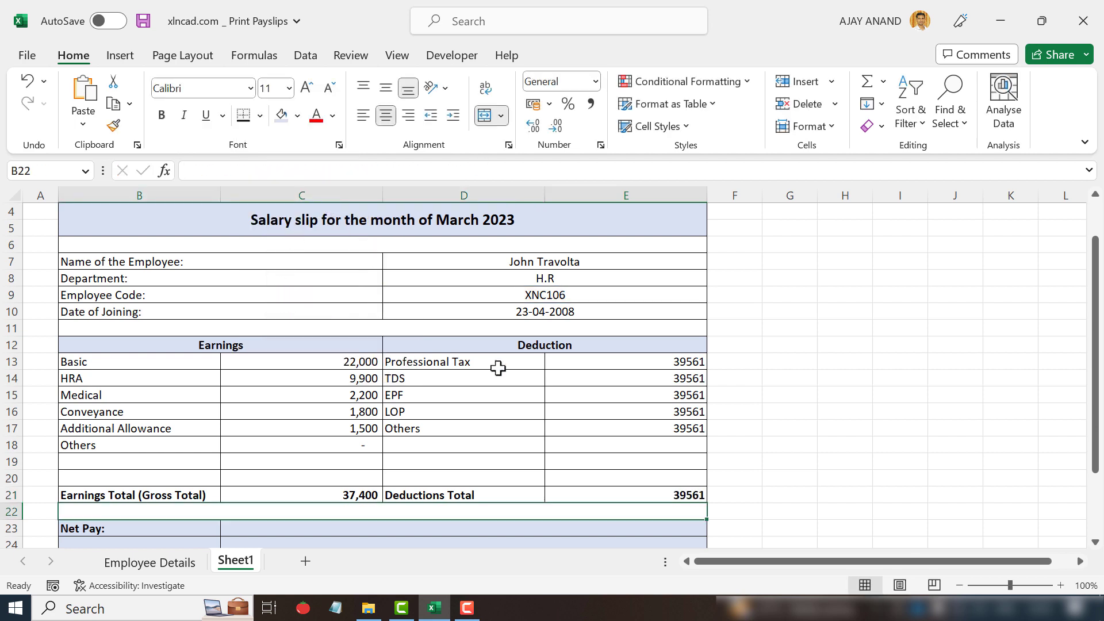
# - Repoint the E13–E16 lookups so Professional Tax shows 200, EPF 2600 and LOP 1500
pyautogui.click(679, 361)
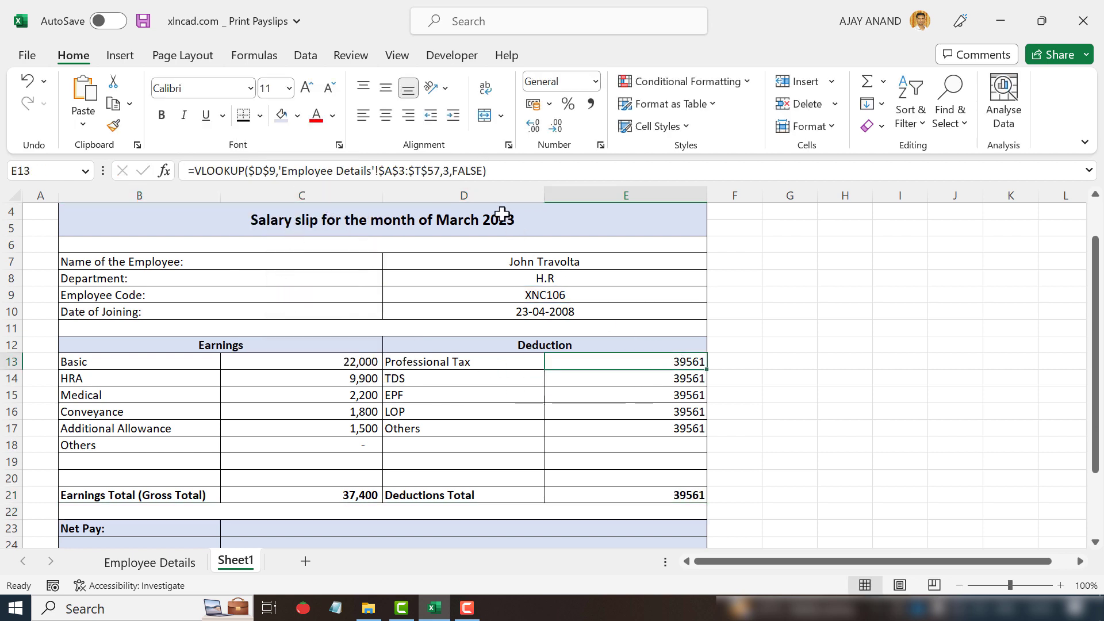
pyautogui.click(441, 171)
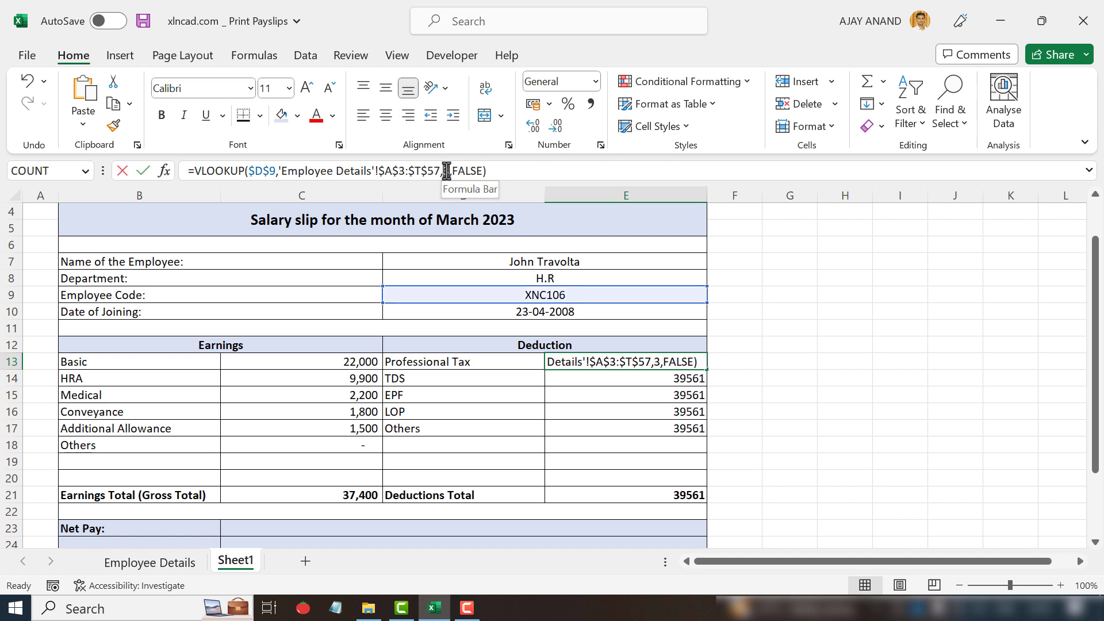
pyautogui.press('Return')
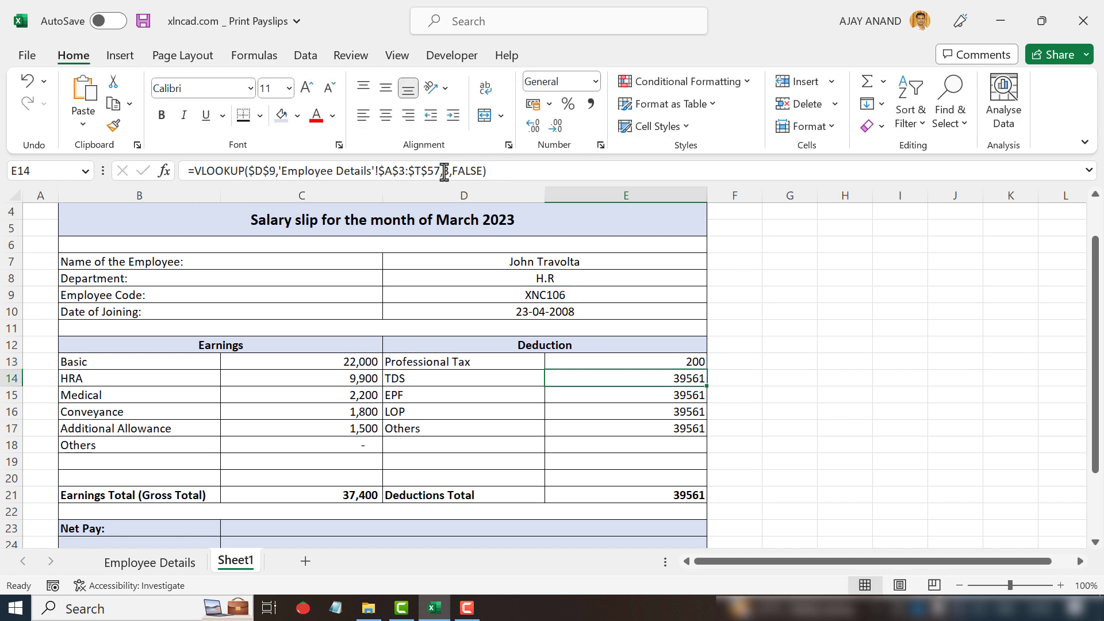
pyautogui.click(445, 177)
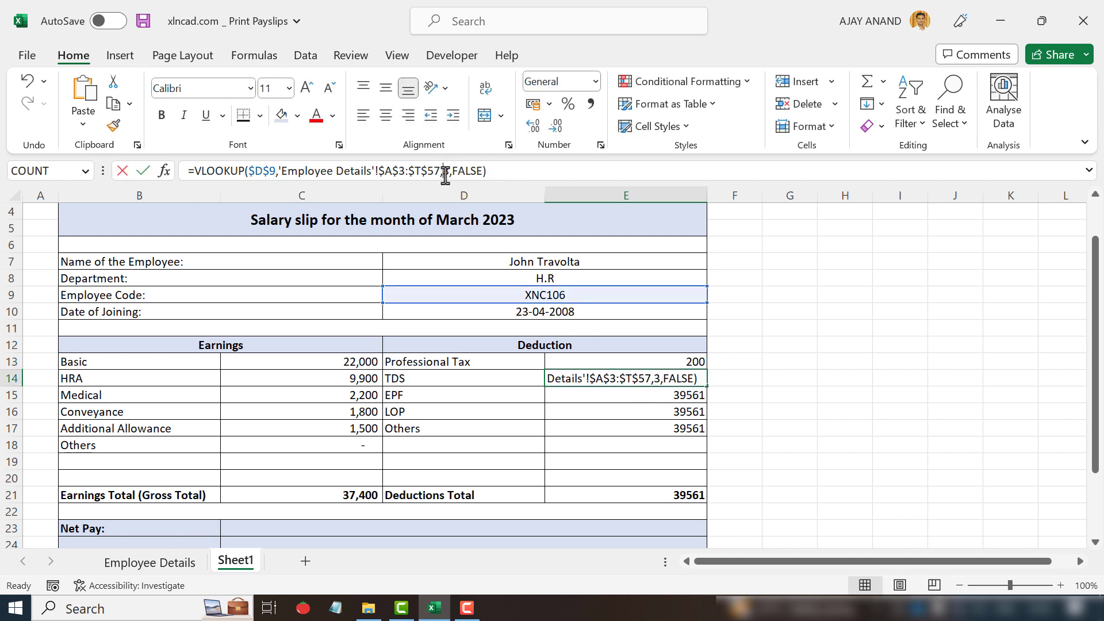
pyautogui.write('4')
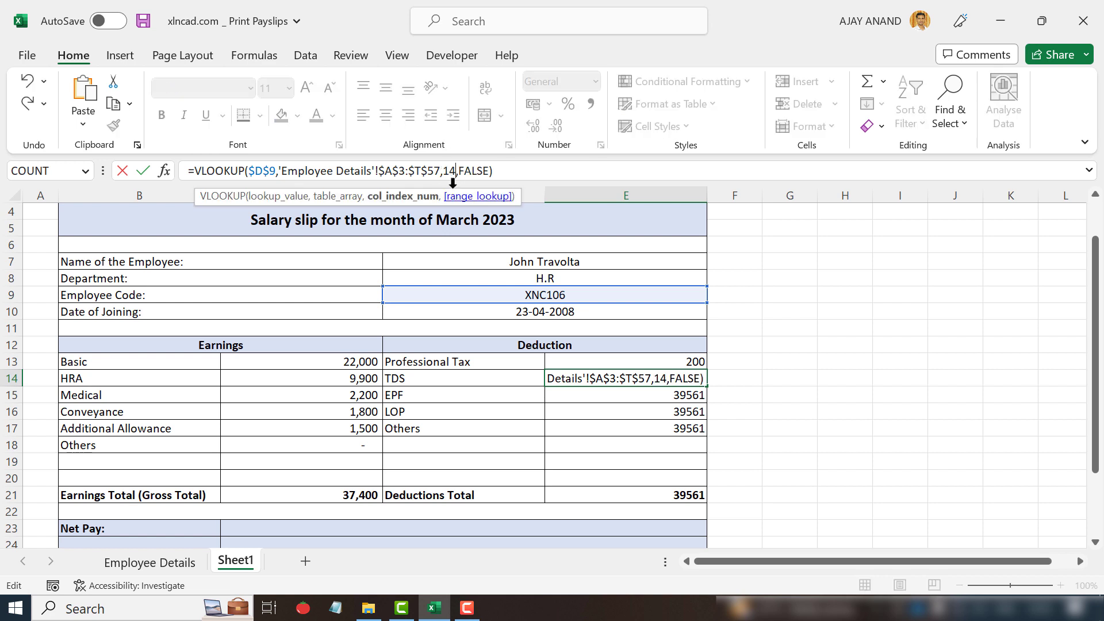
pyautogui.press('Return')
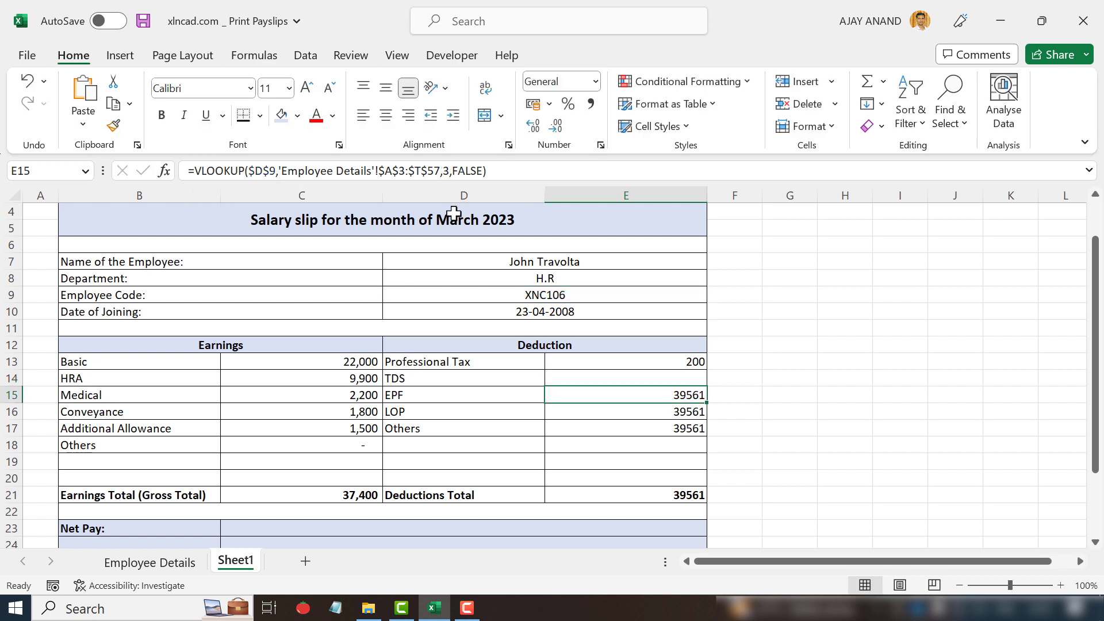
pyautogui.click(442, 172)
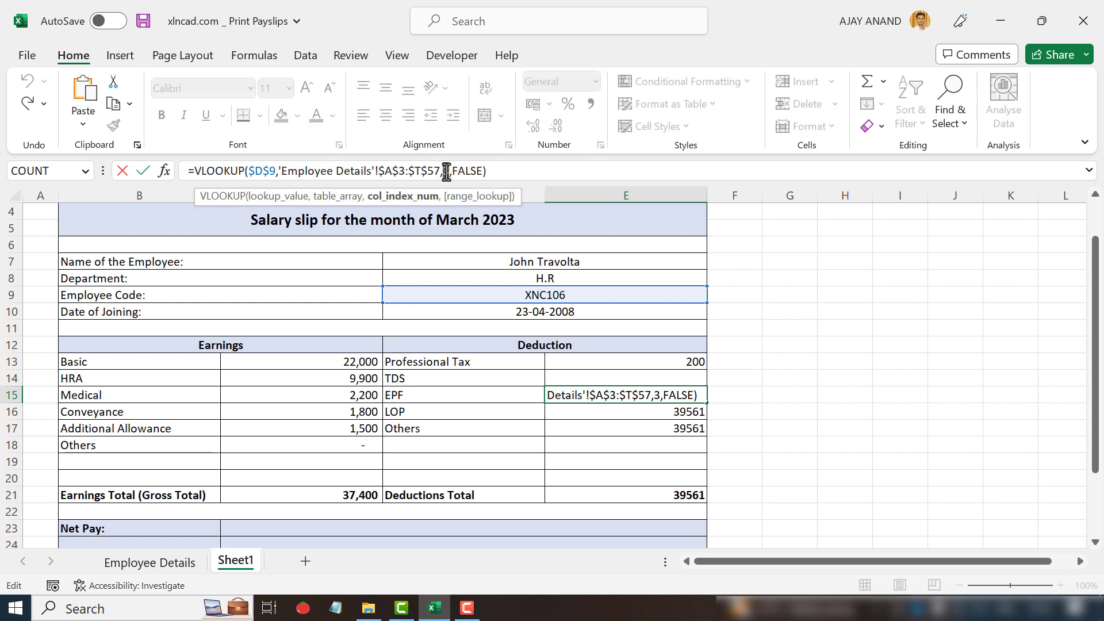
pyautogui.write('3')
pyautogui.press('Return')
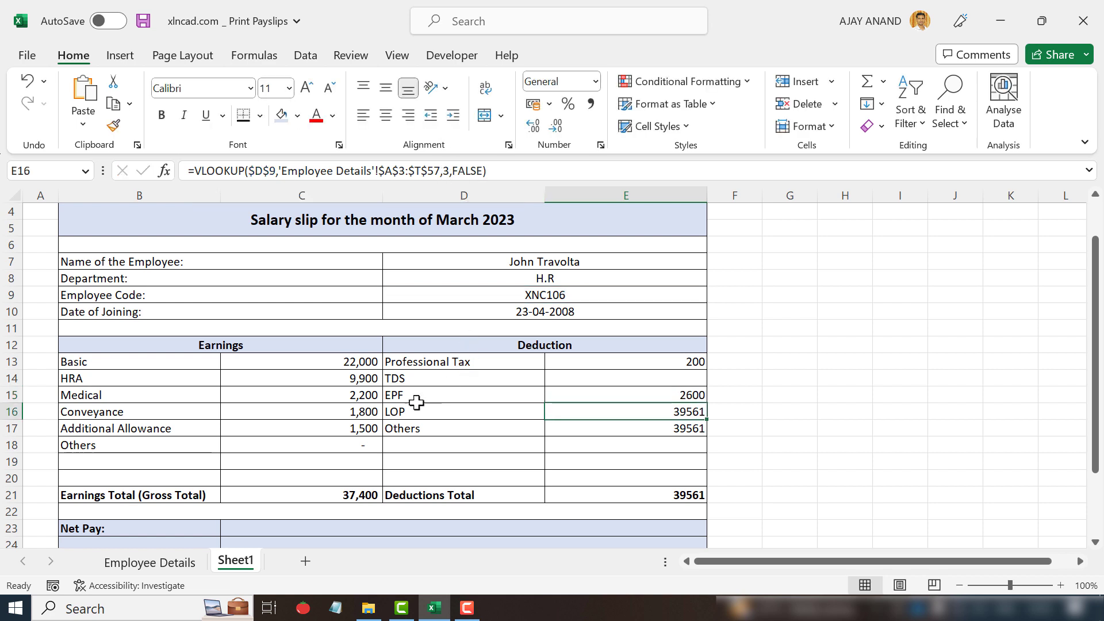
pyautogui.click(444, 171)
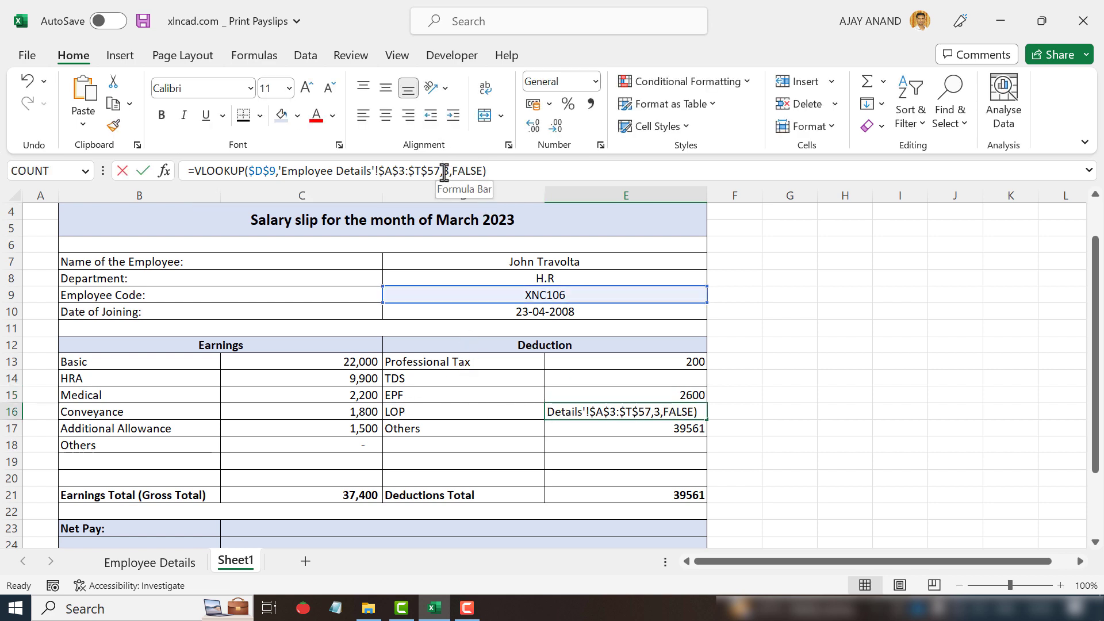
pyautogui.write('1500')
pyautogui.press('Return')
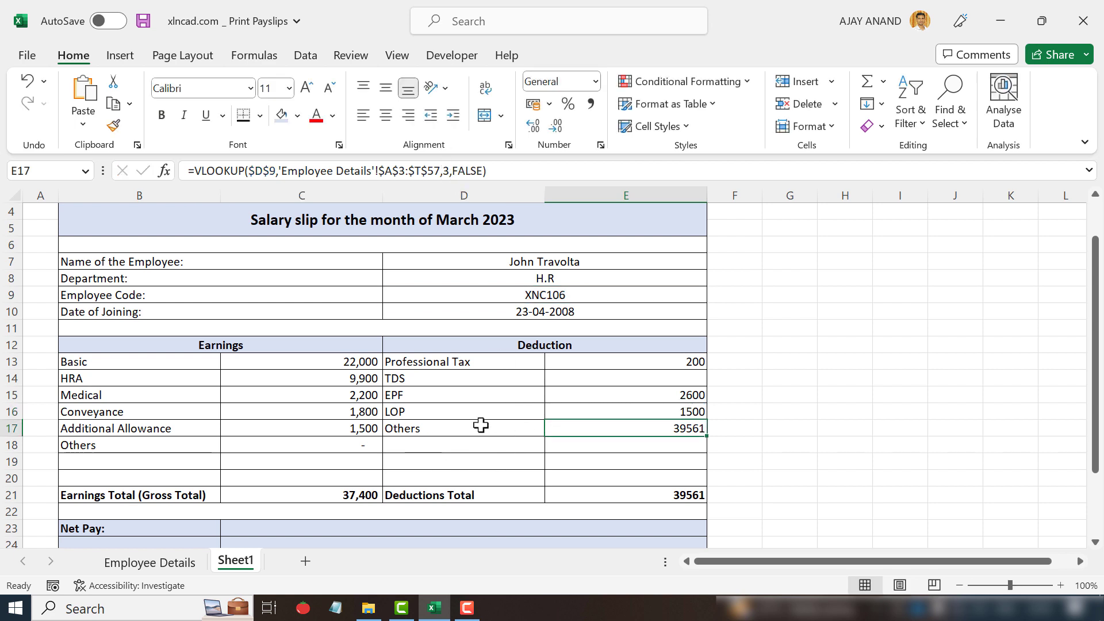
# - Set Others to column 17 and Deductions Total to column 19, giving 0 and 4300
pyautogui.doubleClick(445, 171)
pyautogui.write('17')
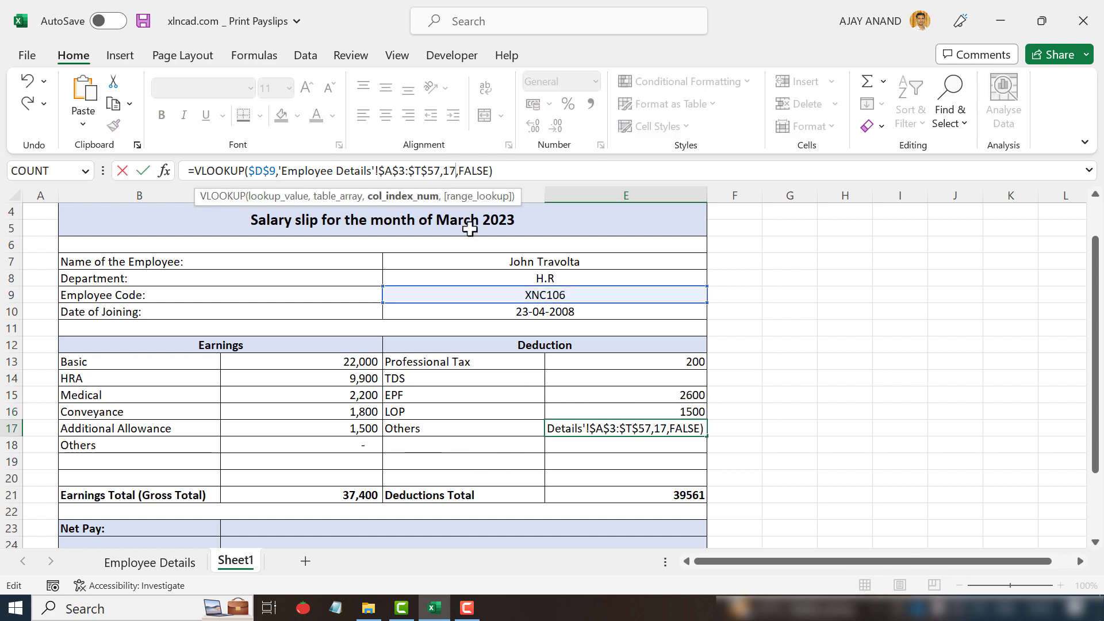
pyautogui.press('Return')
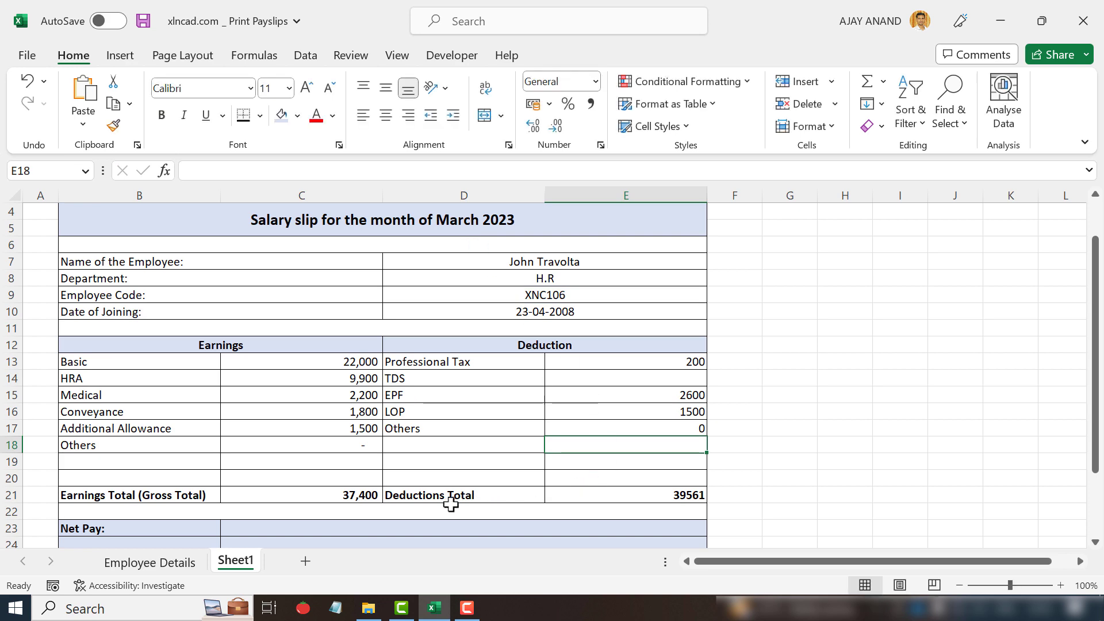
pyautogui.click(193, 567)
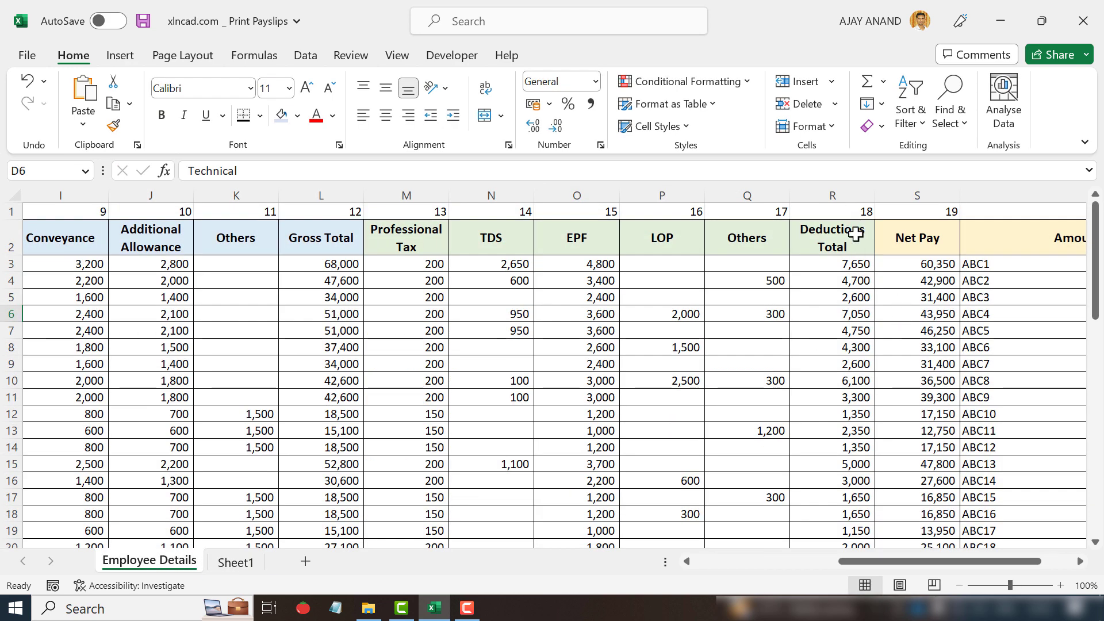
pyautogui.click(245, 565)
pyautogui.click(634, 495)
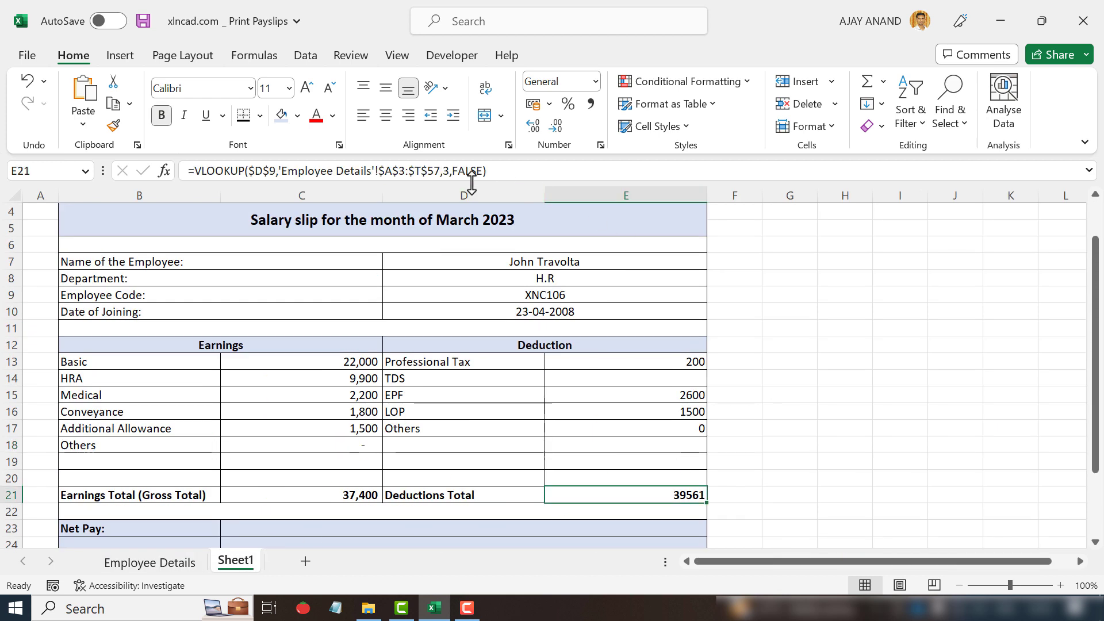
pyautogui.click(444, 172)
pyautogui.doubleClick(446, 171)
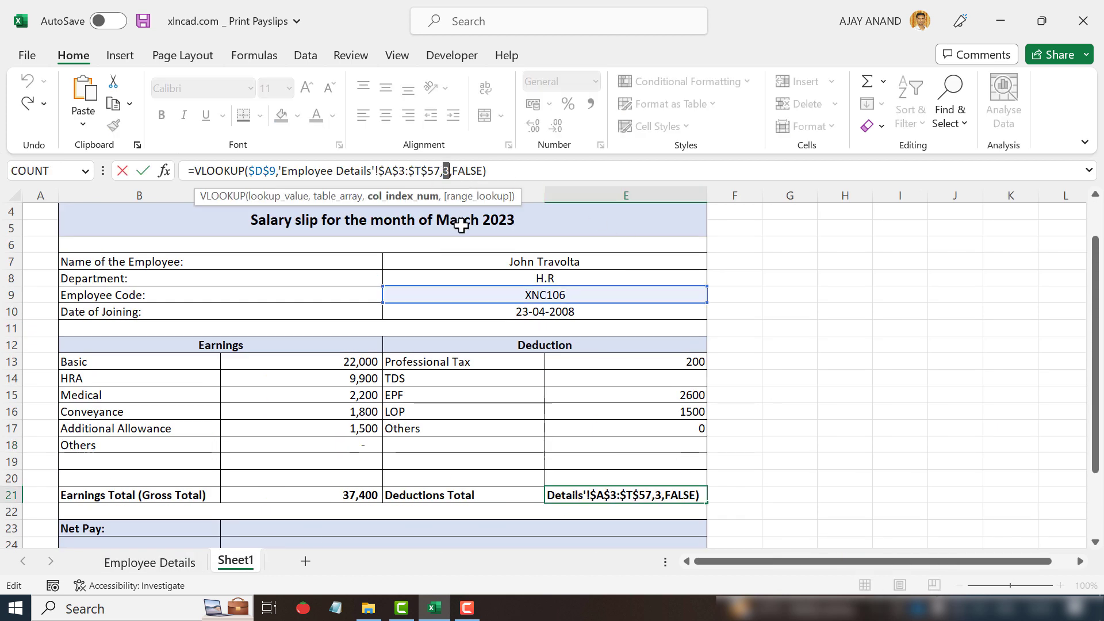
pyautogui.write('19')
pyautogui.press('Return')
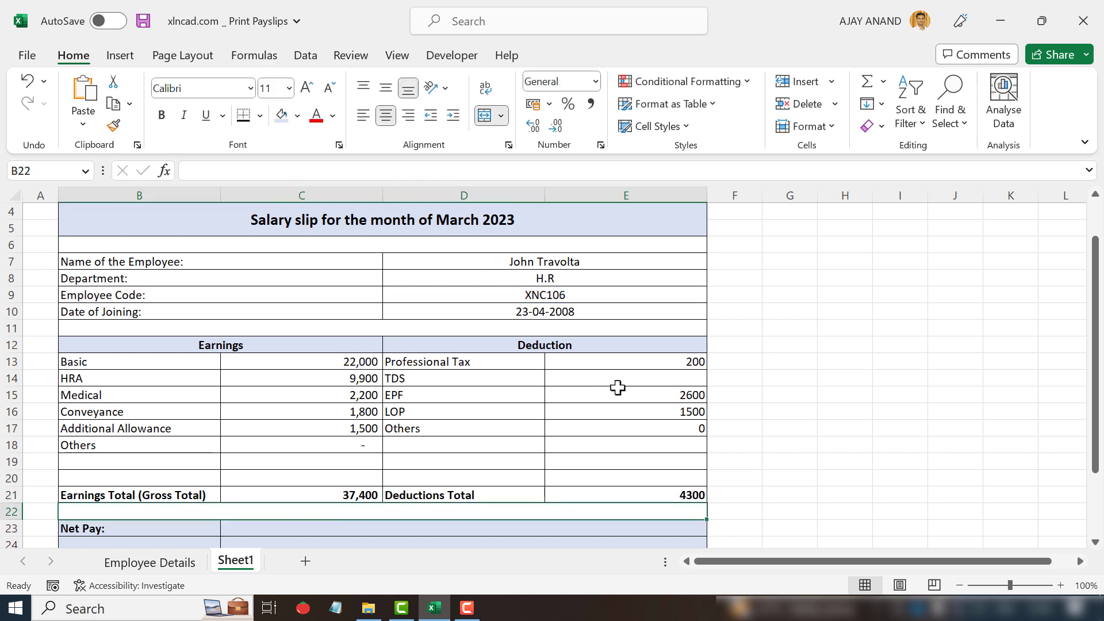
# - Format E13:E21 in Comma Style with no decimals, e.g. 2,600 and 4,300
pyautogui.moveTo(611, 361); pyautogui.dragTo(603, 489)
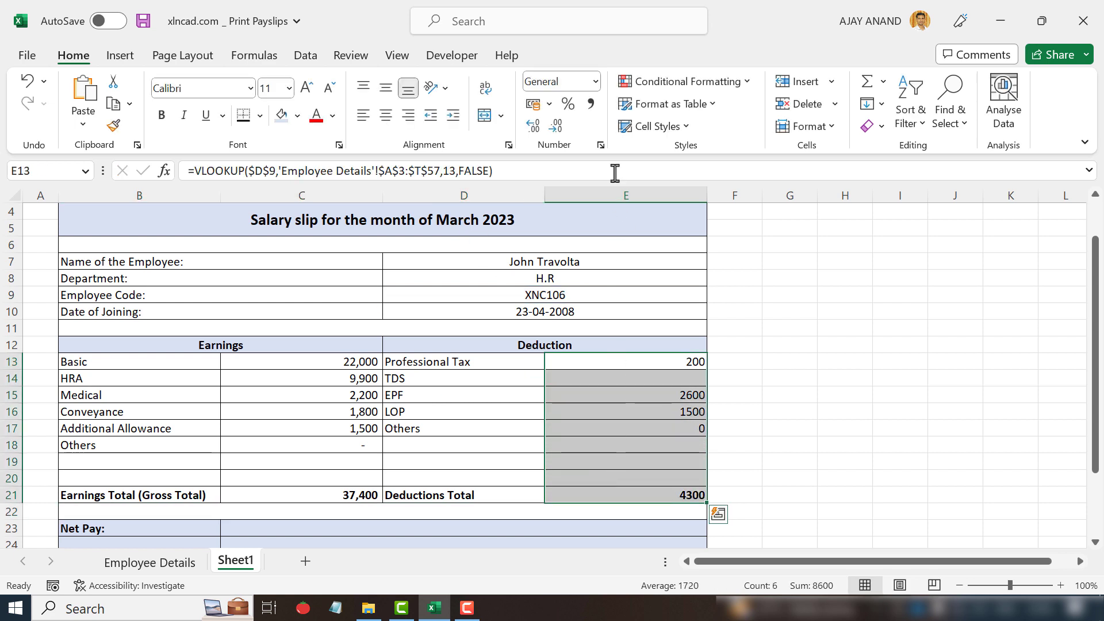
pyautogui.click(591, 105)
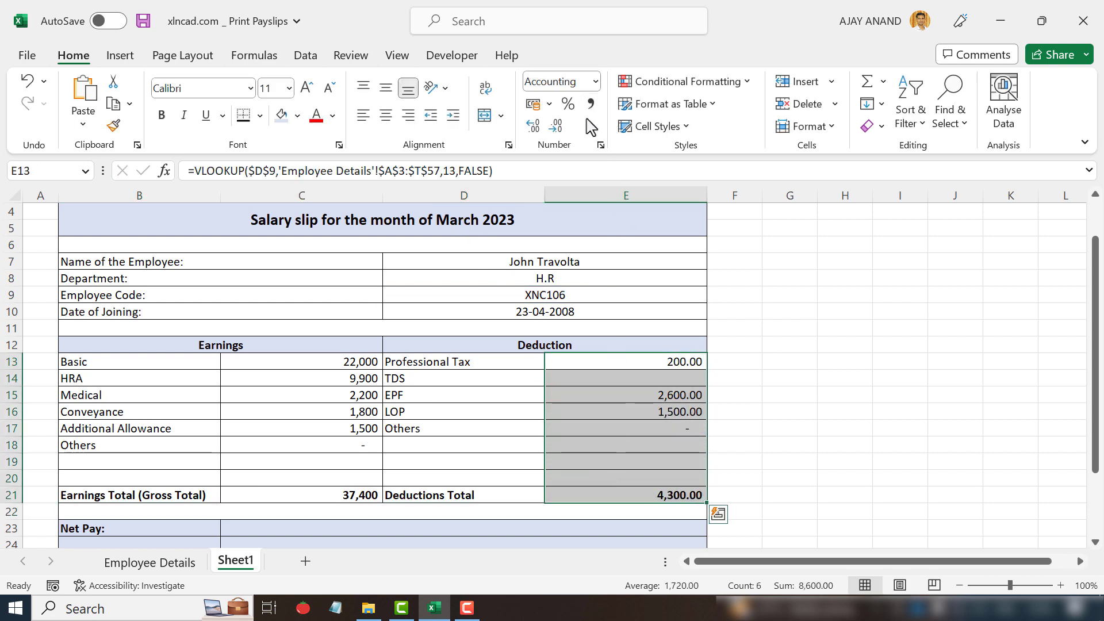
pyautogui.click(556, 126)
pyautogui.click(556, 129)
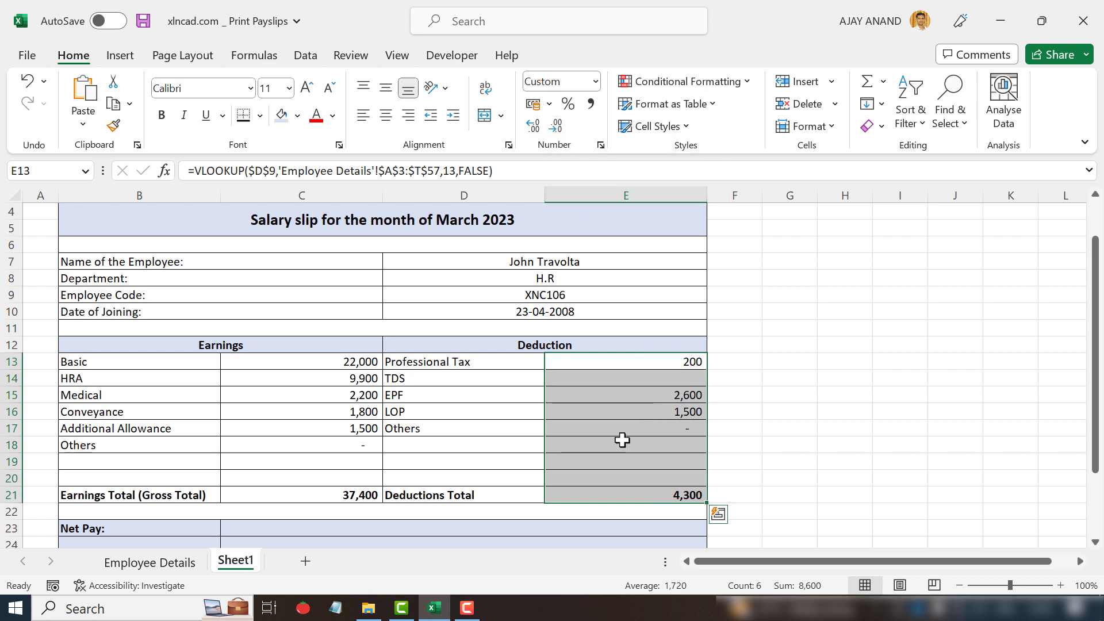
pyautogui.scroll(-2, 627, 439)
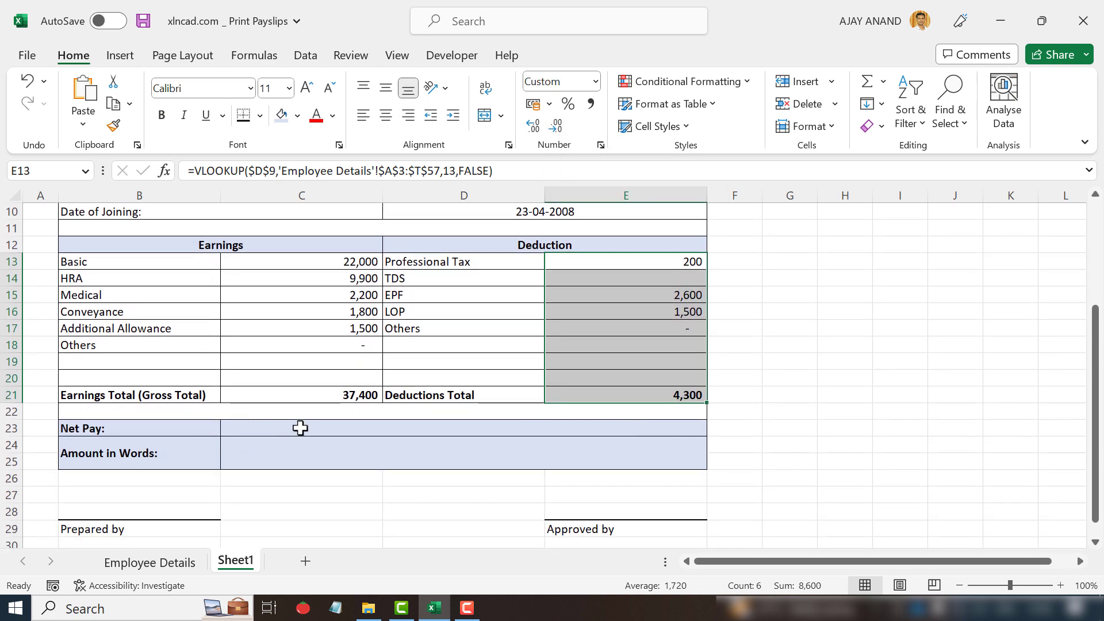
# - Paste the VLOOKUP formula into Net Pay C23 with column index 20, showing 33100
pyautogui.click(415, 437)
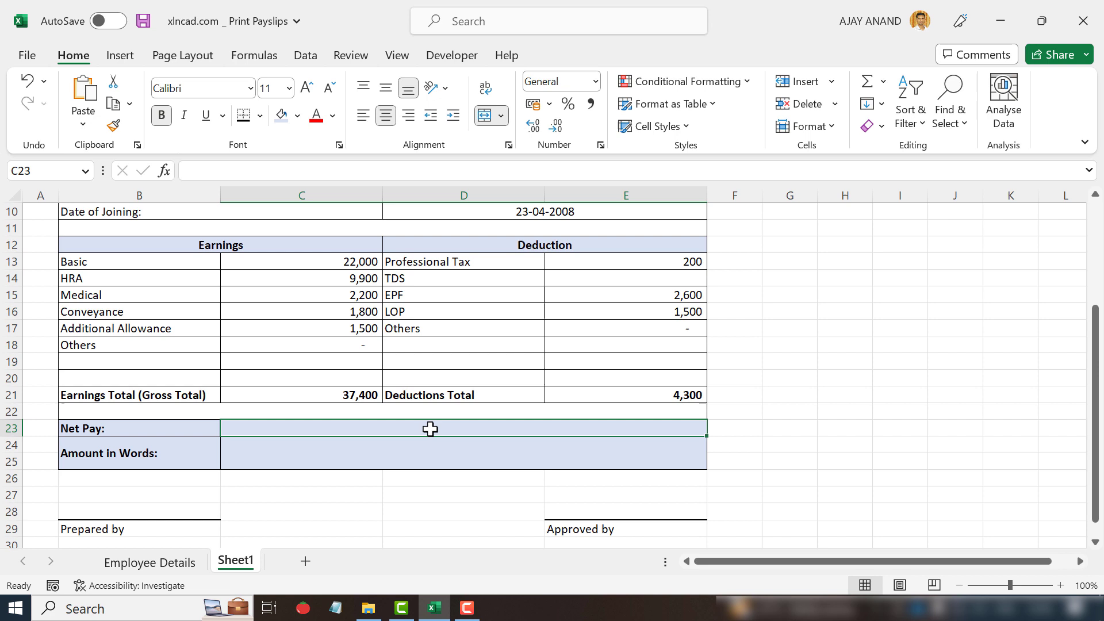
pyautogui.click(258, 170)
pyautogui.rightClick(260, 170)
pyautogui.click(303, 260)
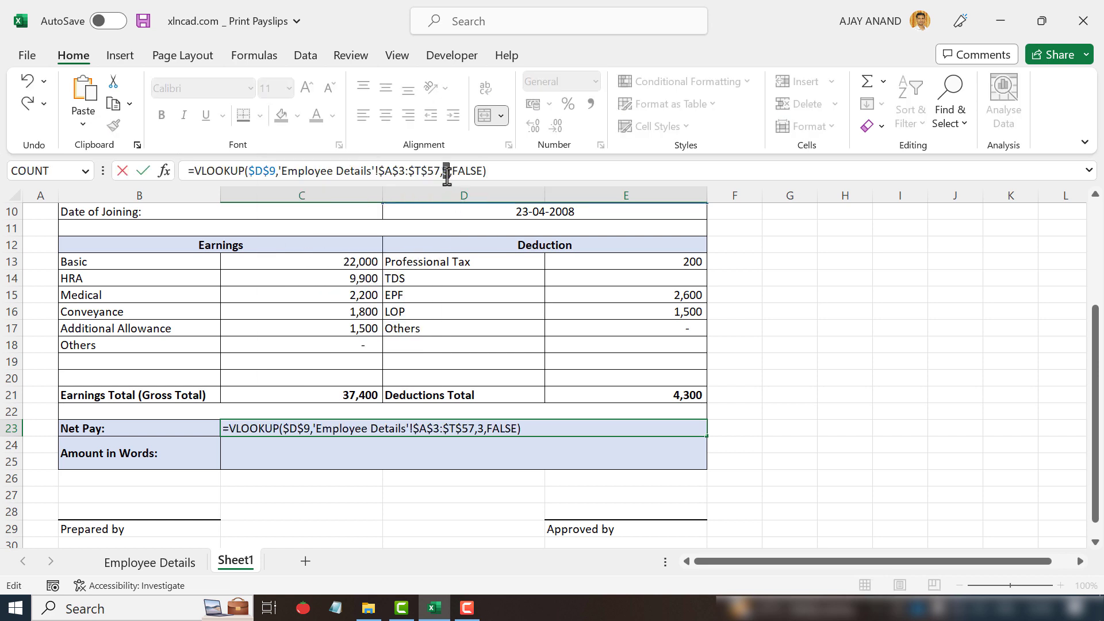
pyautogui.write('20')
pyautogui.press('Return')
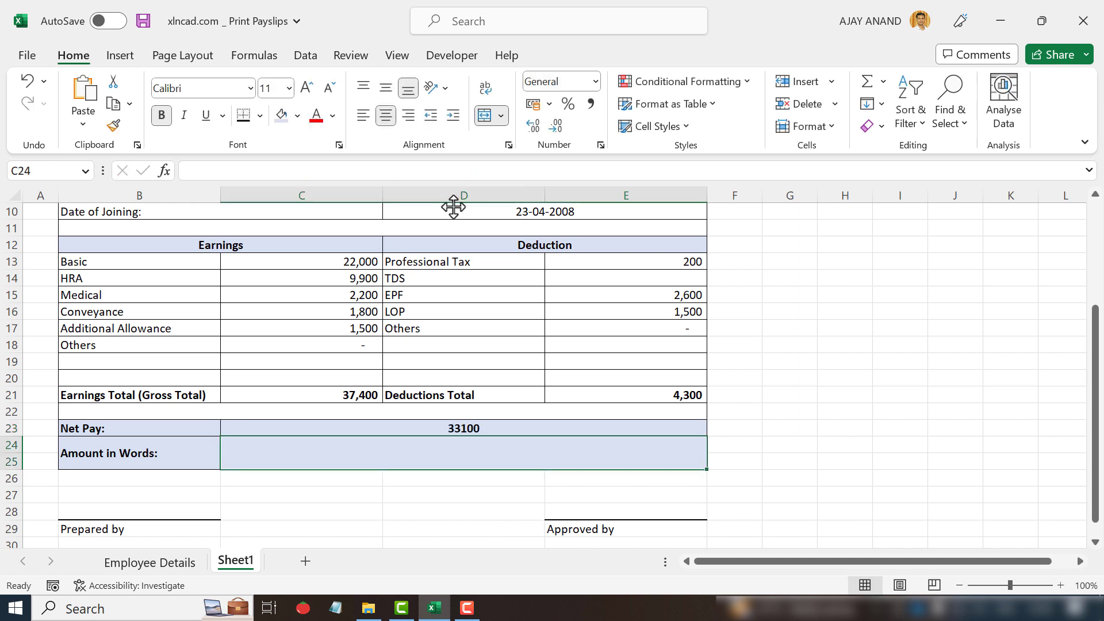
# - Paste the VLOOKUP formula into Amount in Words and change its column index
pyautogui.rightClick(318, 175)
pyautogui.click(362, 261)
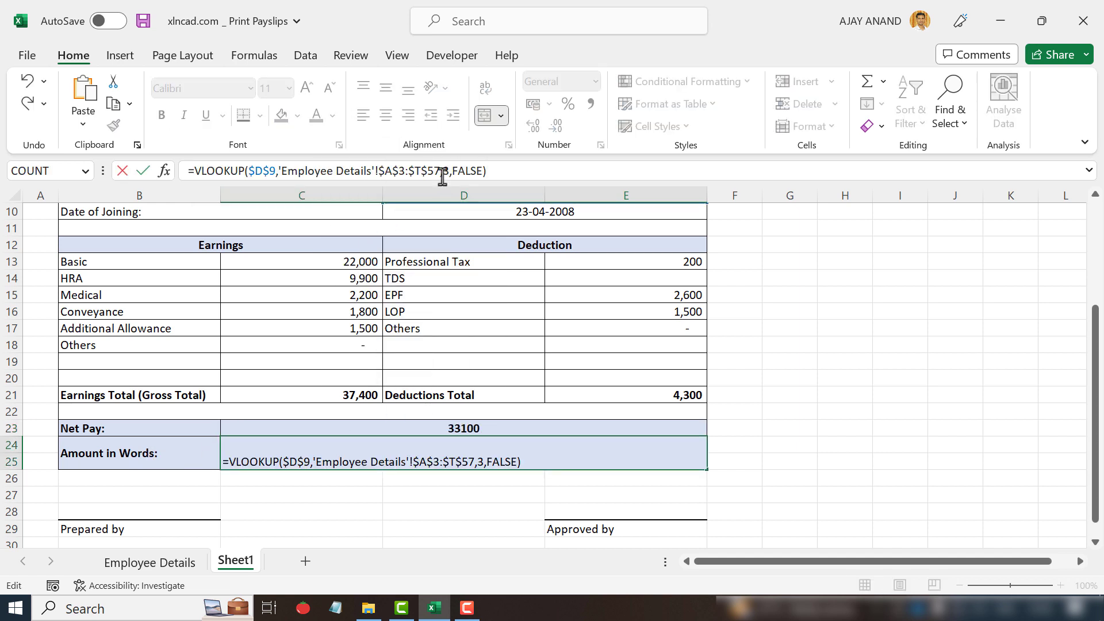
pyautogui.doubleClick(447, 172)
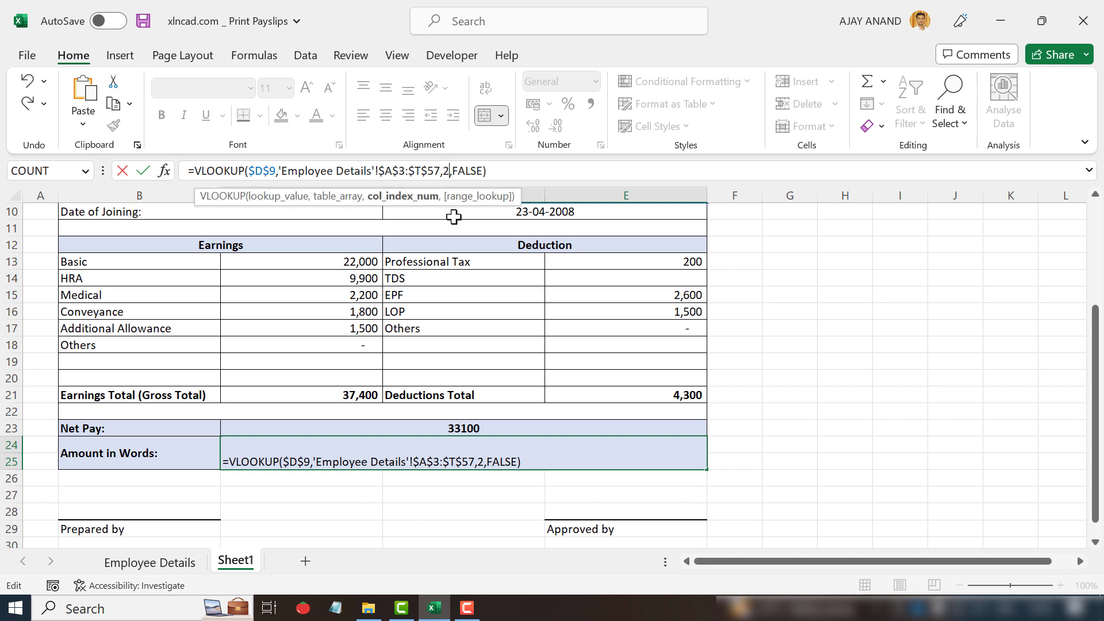
pyautogui.write('2')
pyautogui.press('Return')
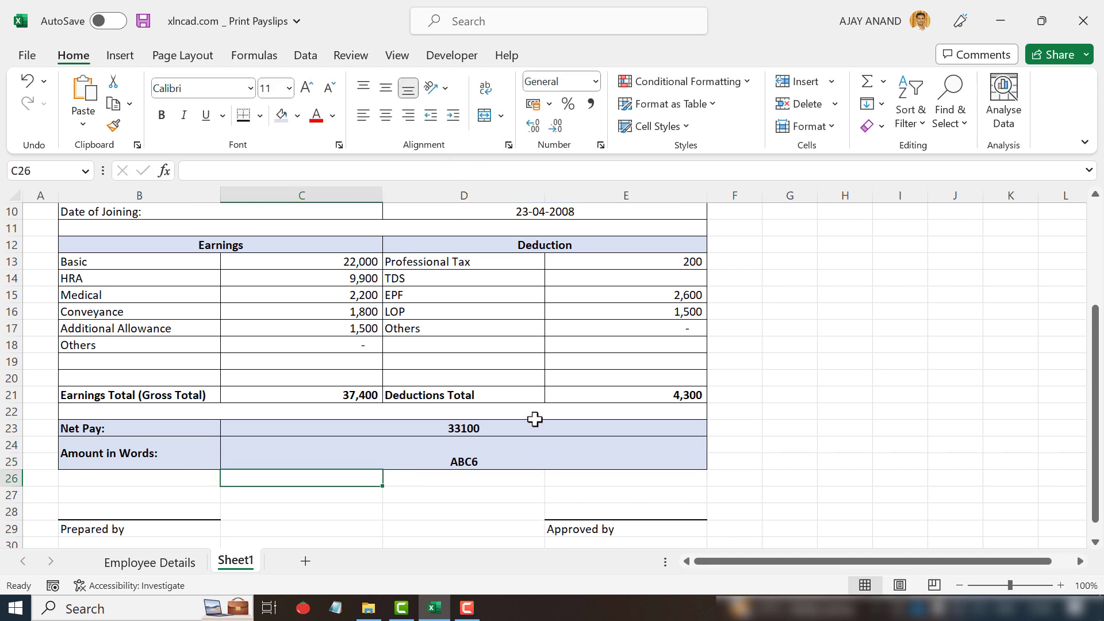
# - Middle-align C23:E25, format Net Pay as 33,100 without decimals, and right-align Amount in Words
pyautogui.moveTo(534, 428); pyautogui.dragTo(534, 448)
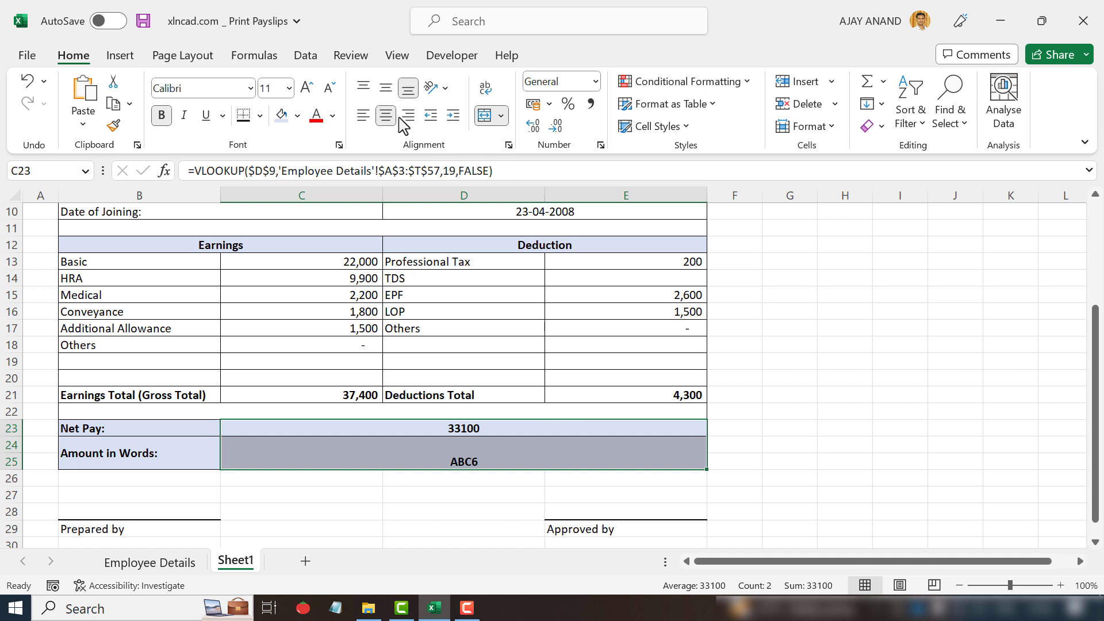
pyautogui.click(388, 91)
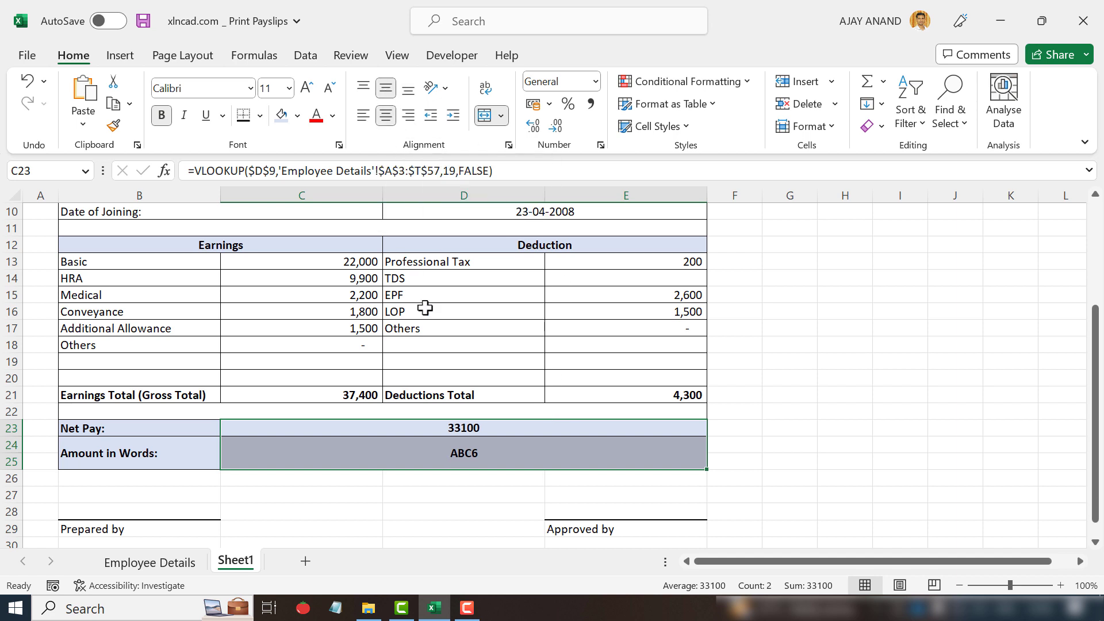
pyautogui.click(566, 430)
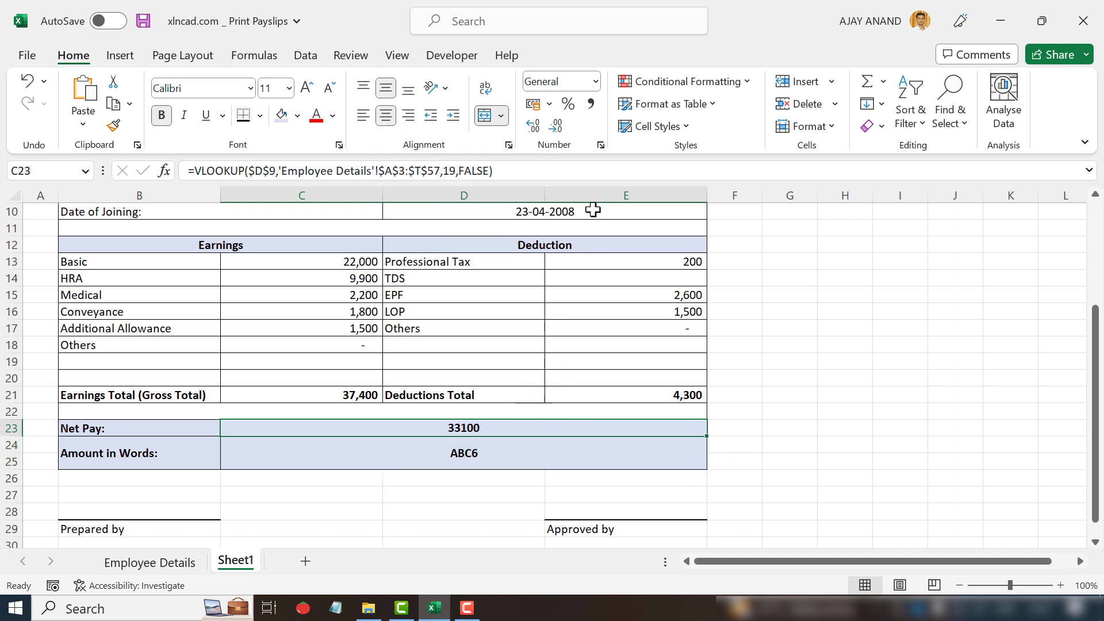
pyautogui.click(590, 105)
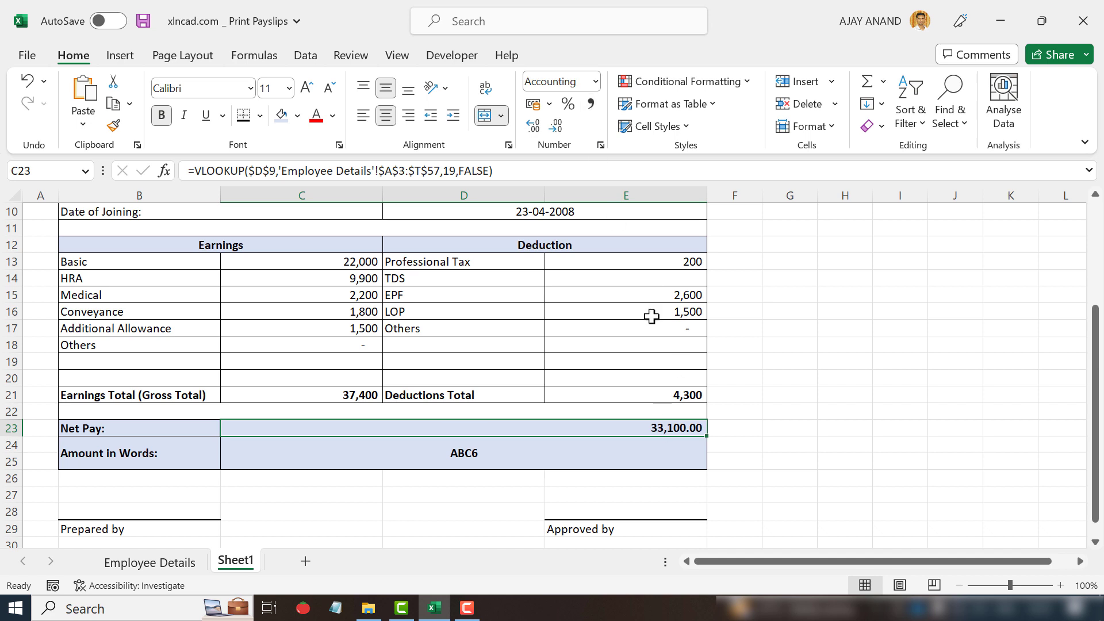
pyautogui.click(556, 125)
pyautogui.click(556, 124)
pyautogui.click(577, 458)
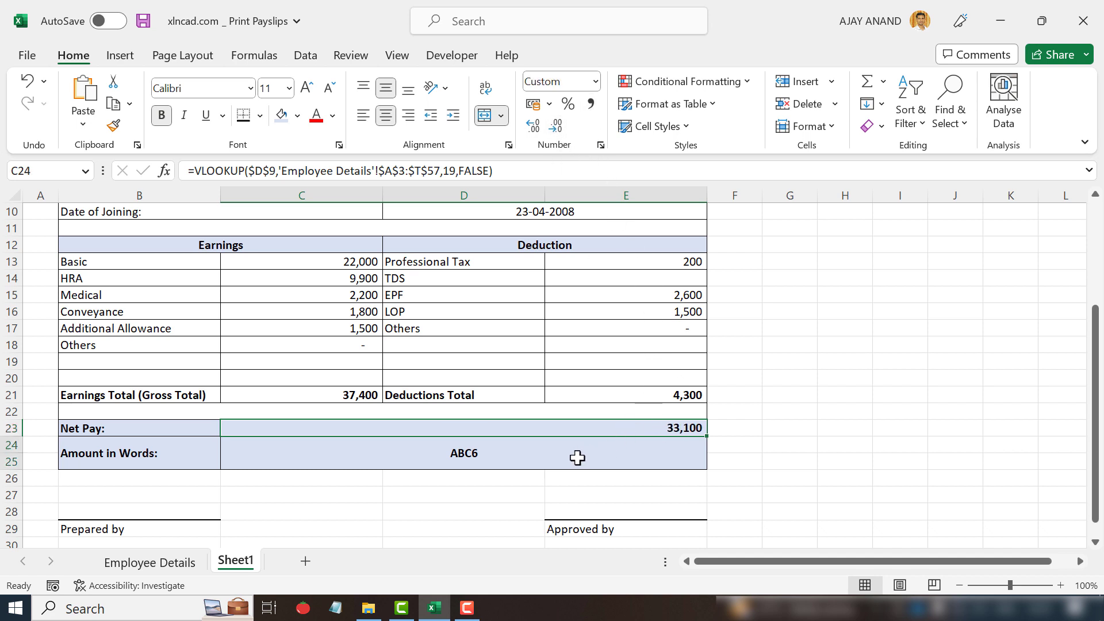
pyautogui.click(408, 115)
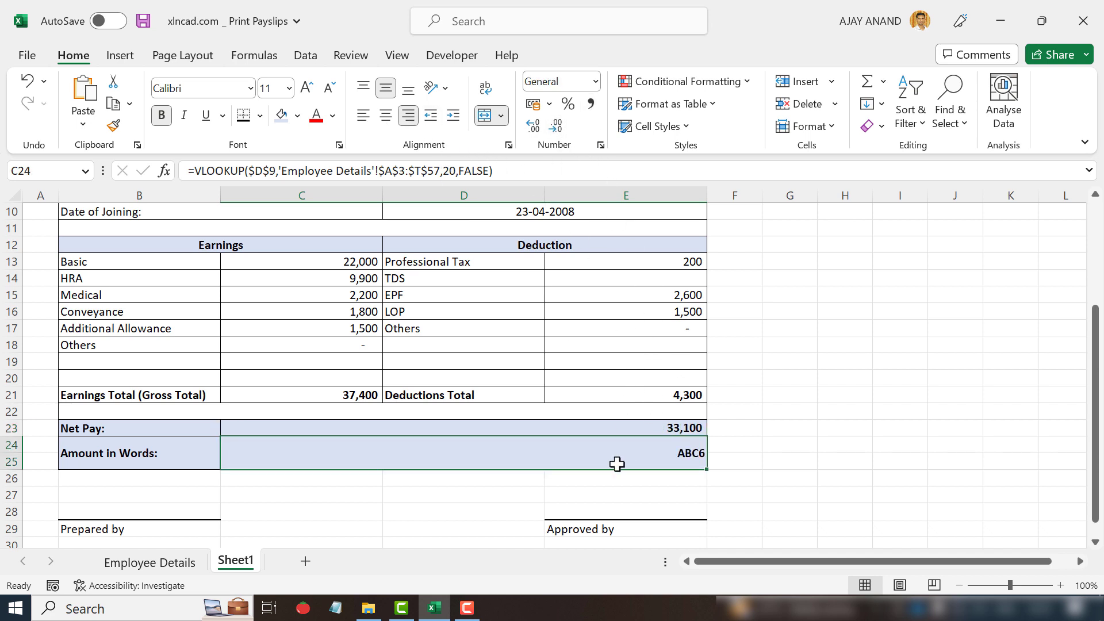
pyautogui.scroll(3, 617, 464)
# - Choose employee code XNC150 from the D9 dropdown to refill the payslip
pyautogui.click(676, 344)
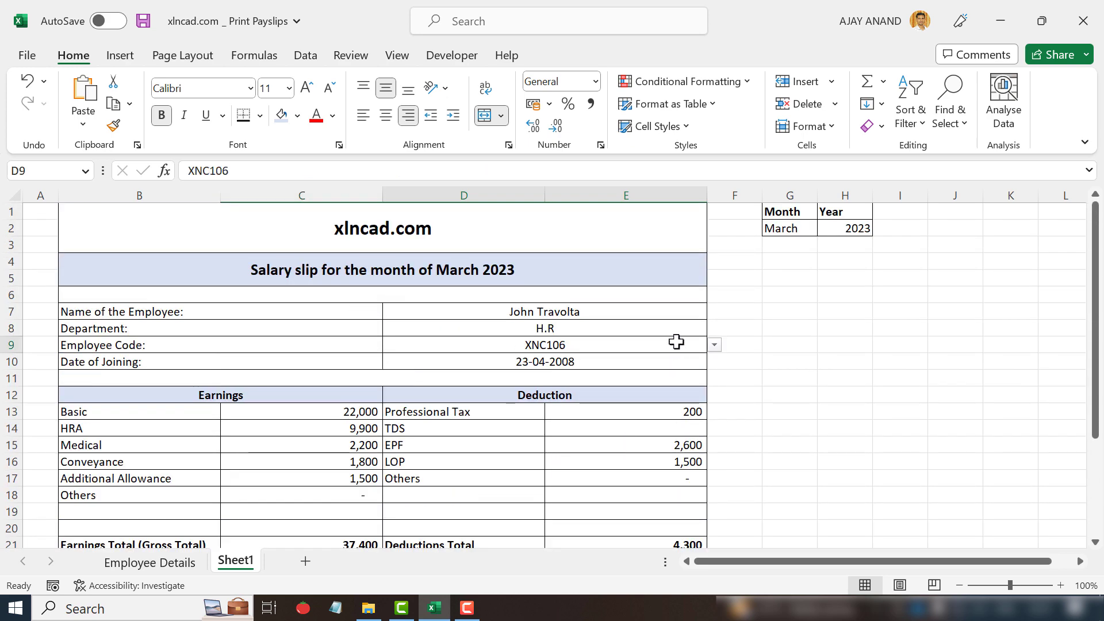
pyautogui.click(714, 345)
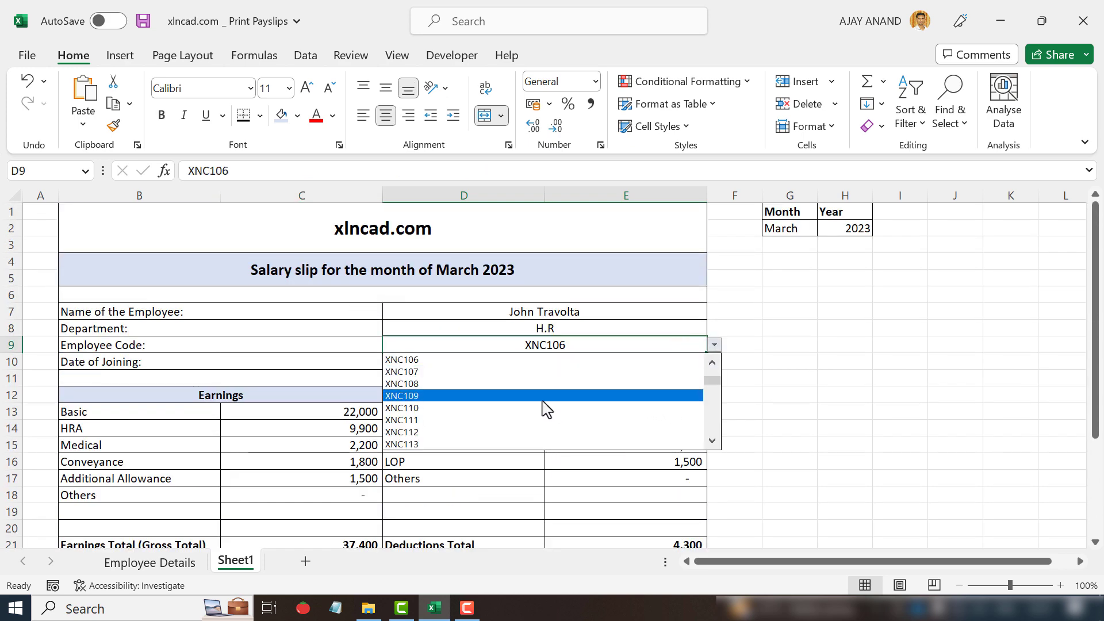
pyautogui.moveTo(714, 380); pyautogui.dragTo(712, 420)
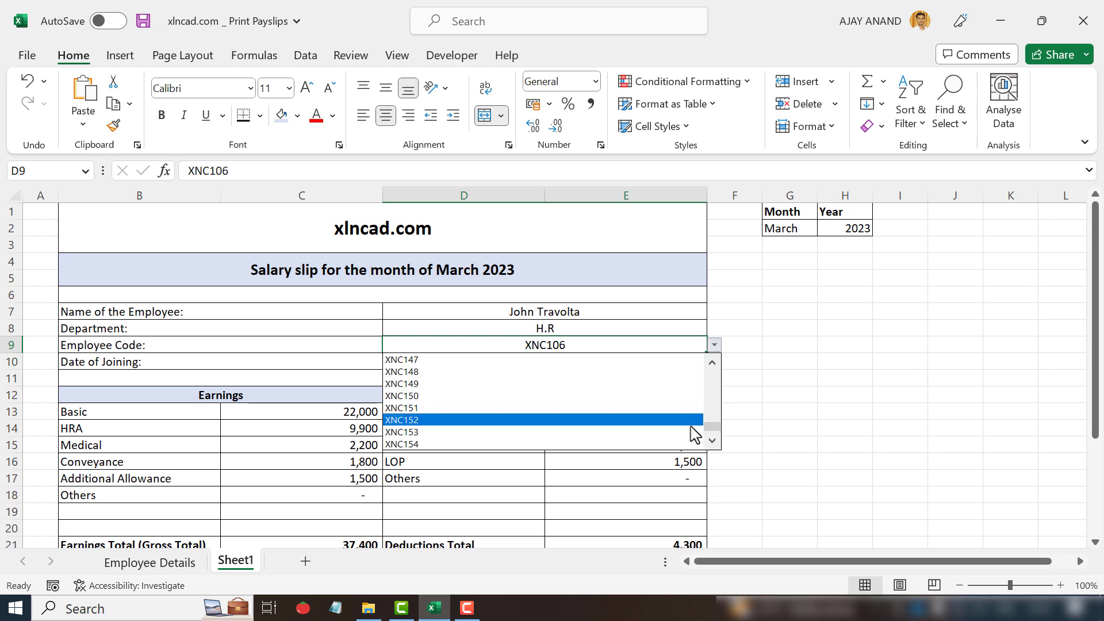
pyautogui.click(603, 396)
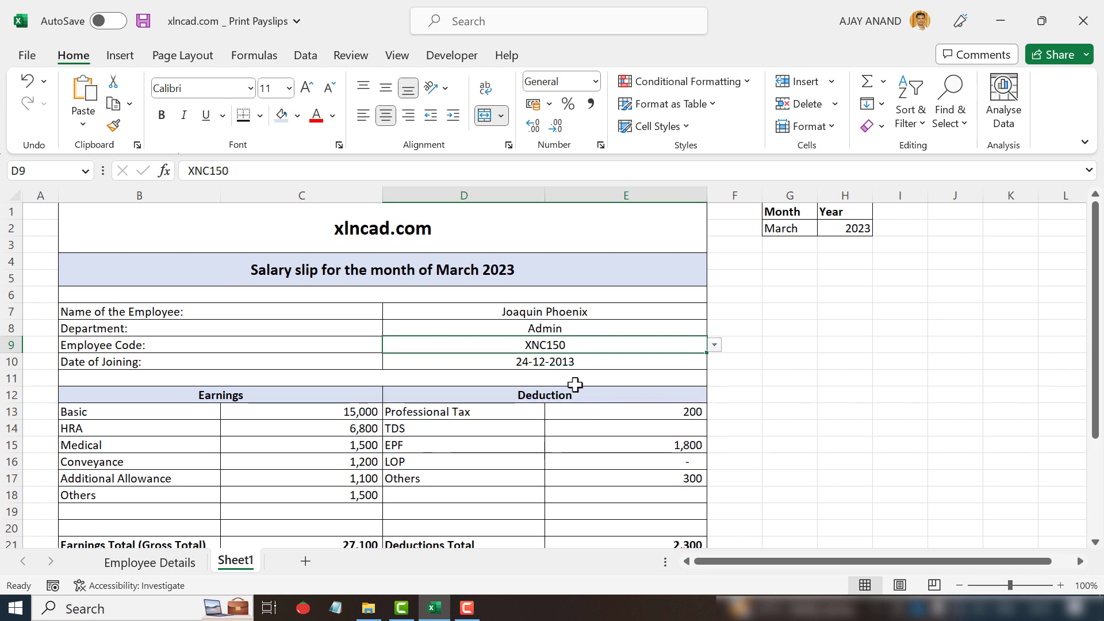
pyautogui.scroll(-3, 628, 435)
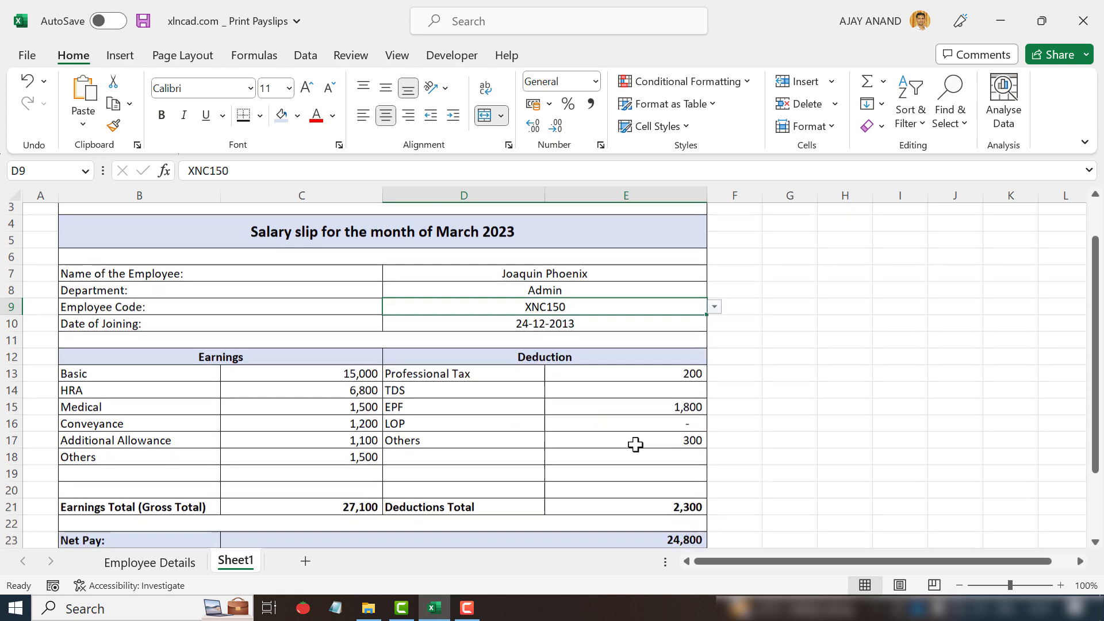
pyautogui.scroll(3, 550, 441)
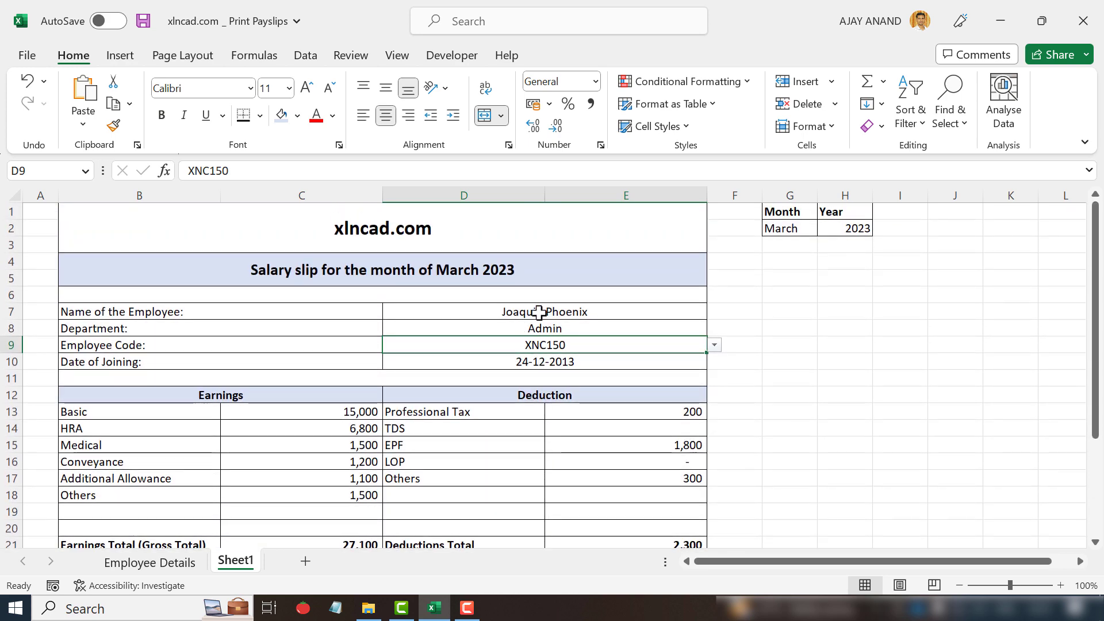
# - Compare against the Employee Details sheet, then go back to the Sheet1 payslip
pyautogui.click(149, 562)
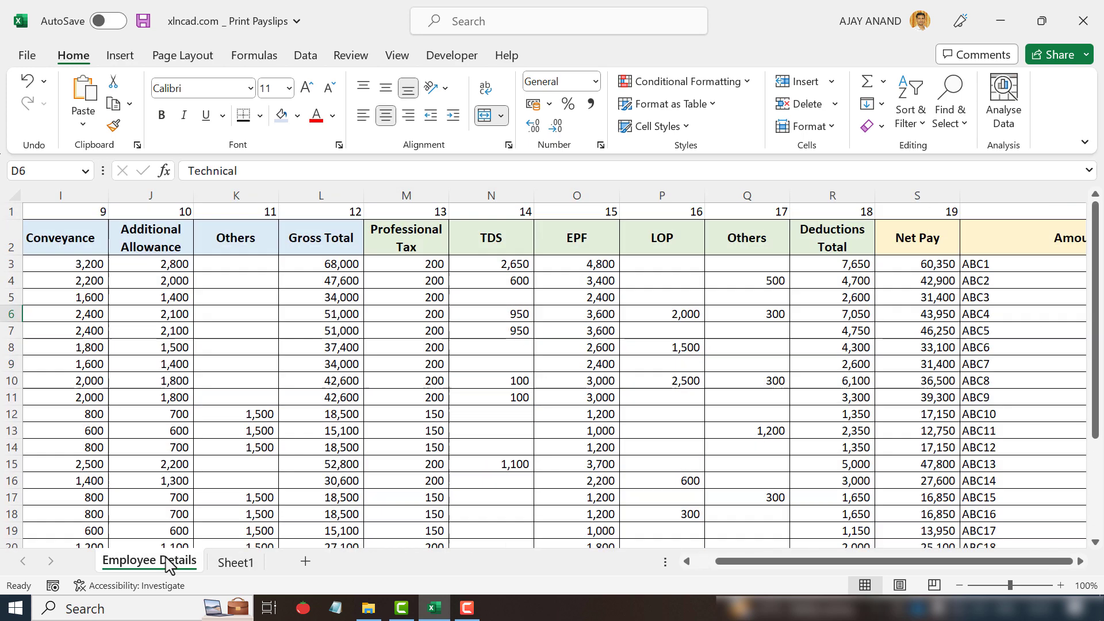
pyautogui.moveTo(869, 571); pyautogui.dragTo(700, 575)
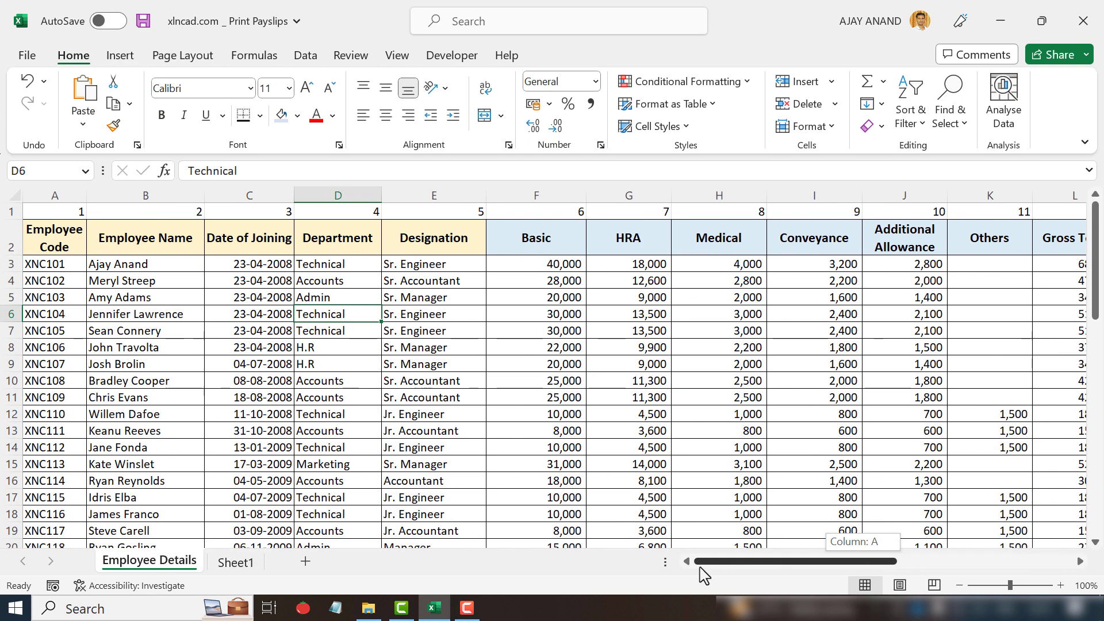
pyautogui.scroll(-7, 91, 440)
pyautogui.scroll(-7, 91, 441)
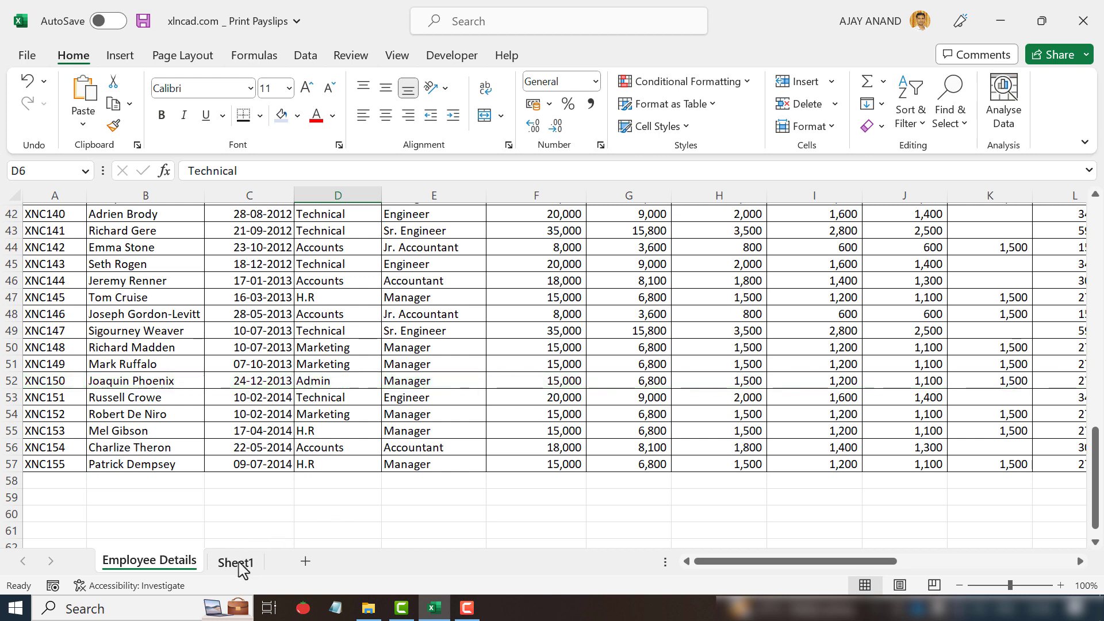
pyautogui.click(237, 565)
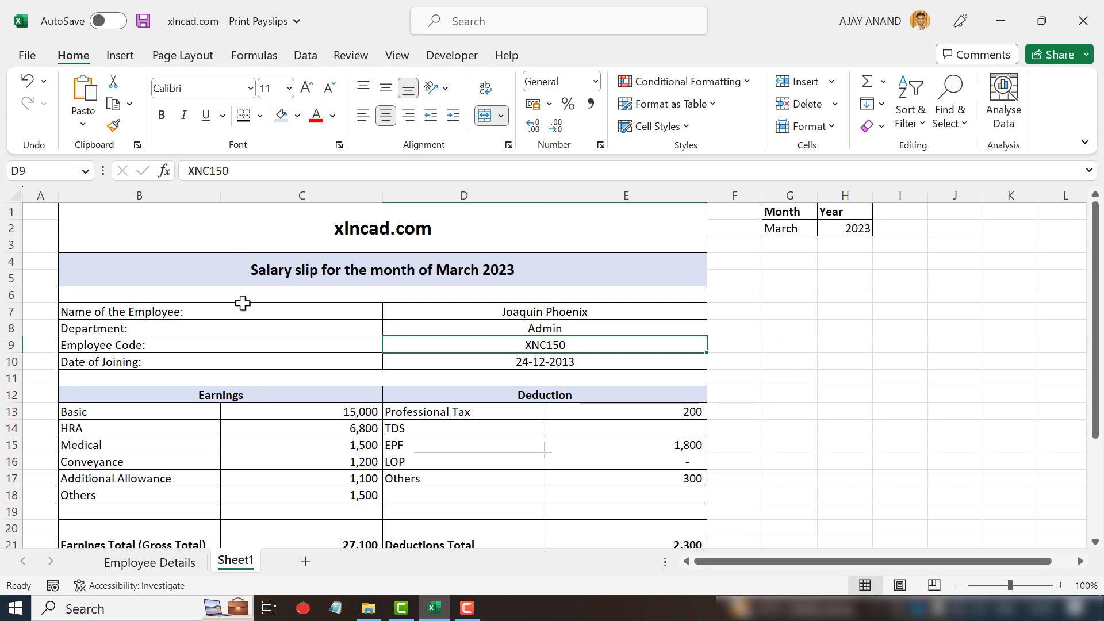
# - Zoom out to 80% and select the payslip range B1:E31
pyautogui.click(959, 586)
pyautogui.click(958, 586)
pyautogui.scroll(-1, 179, 342)
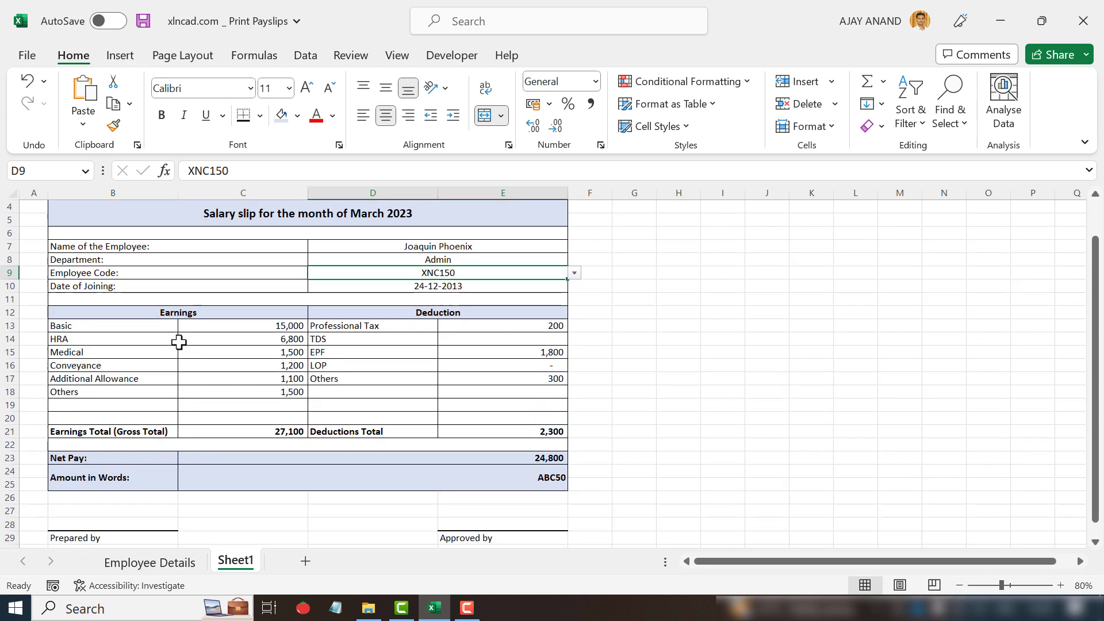
pyautogui.scroll(1, 179, 342)
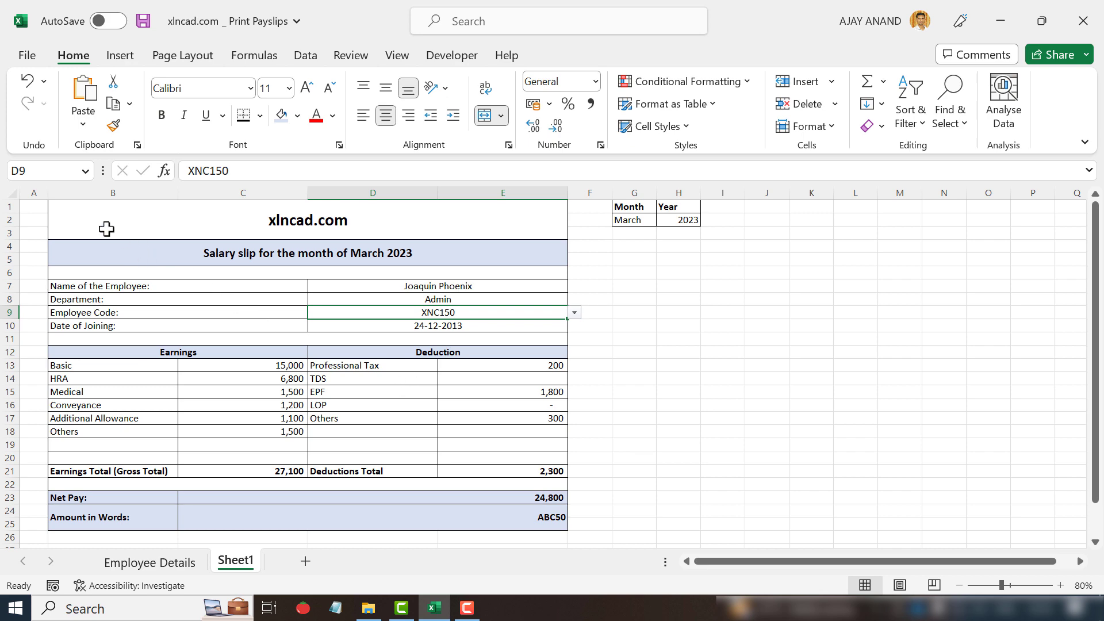
pyautogui.moveTo(105, 227)
pyautogui.mouseDown()
pyautogui.moveTo(188, 230)
pyautogui.moveTo(422, 426)
pyautogui.moveTo(418, 555)
pyautogui.moveTo(426, 495)
pyautogui.mouseUp()
pyautogui.scroll(2, 328, 461)
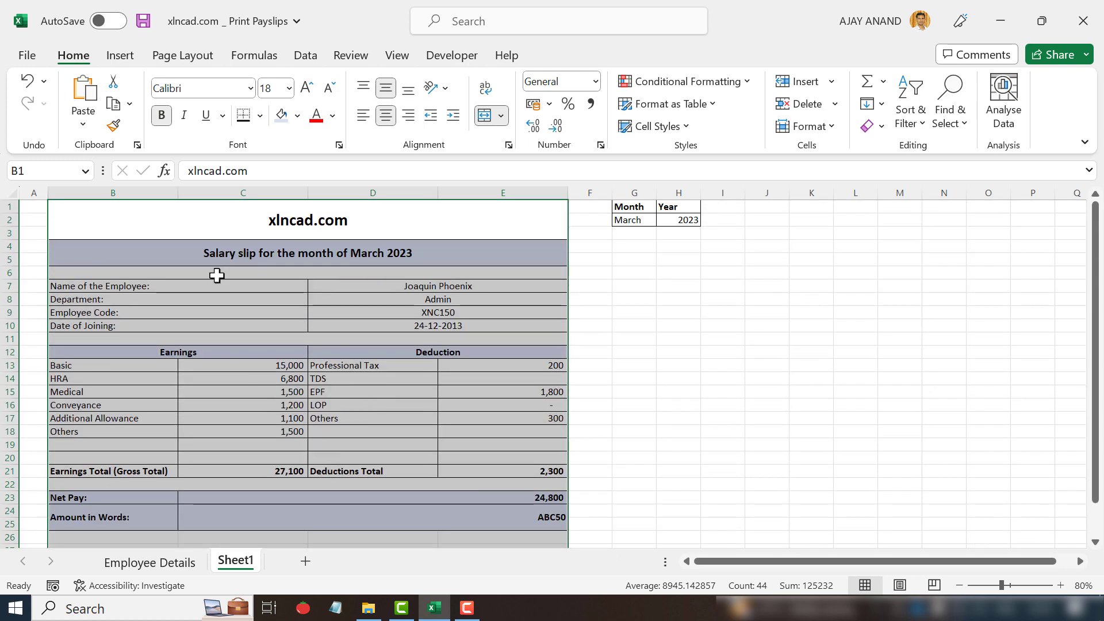
# - Set the selected payslip range as the print area
pyautogui.click(182, 55)
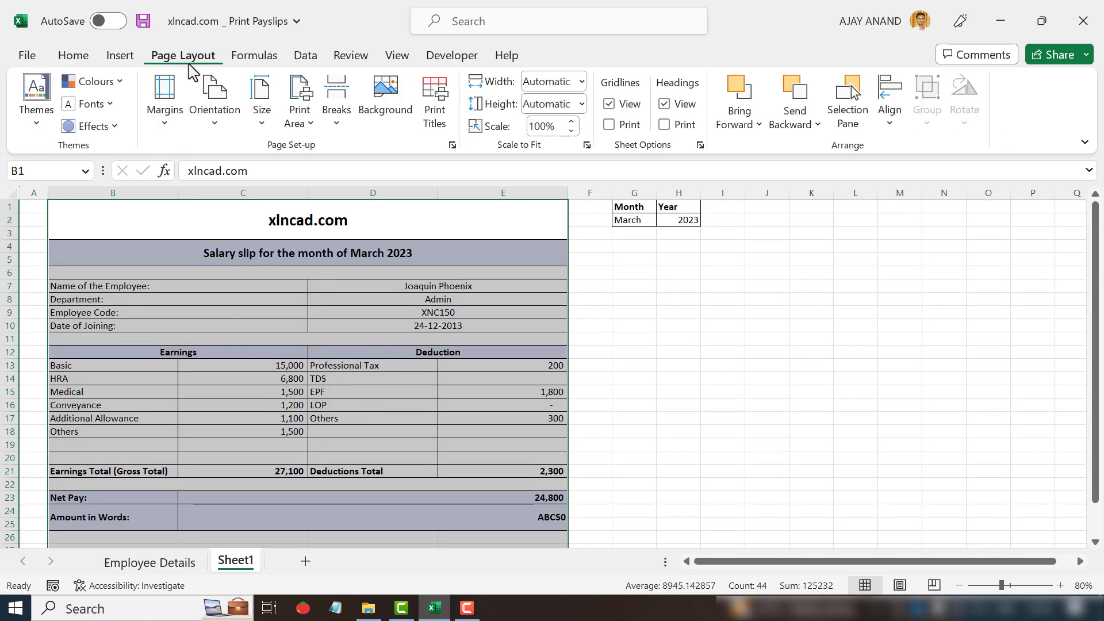
pyautogui.click(300, 133)
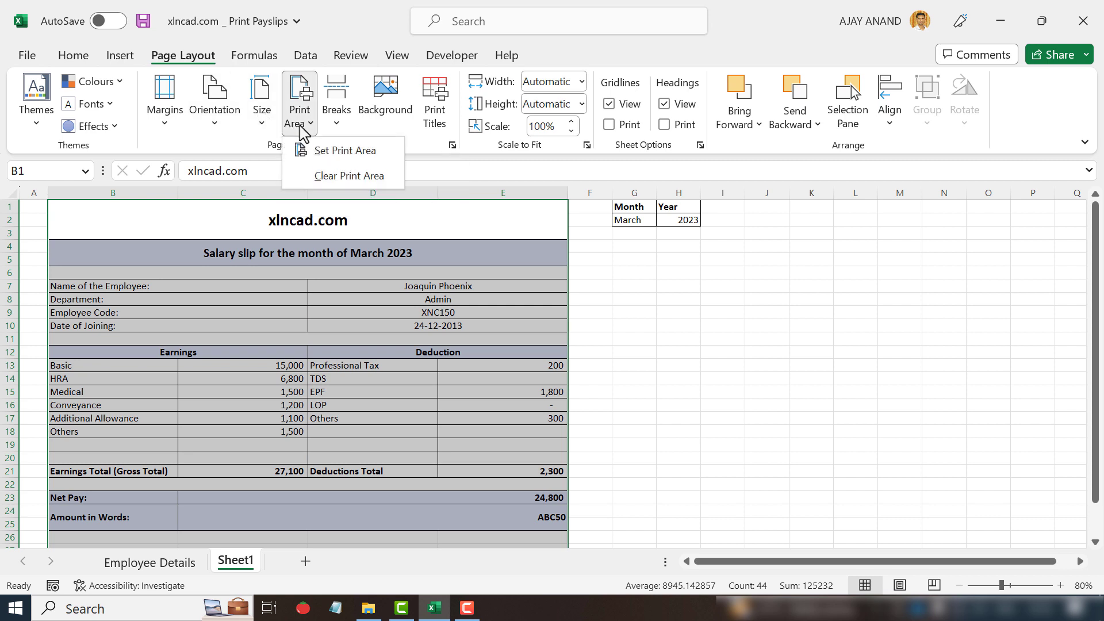
pyautogui.click(375, 151)
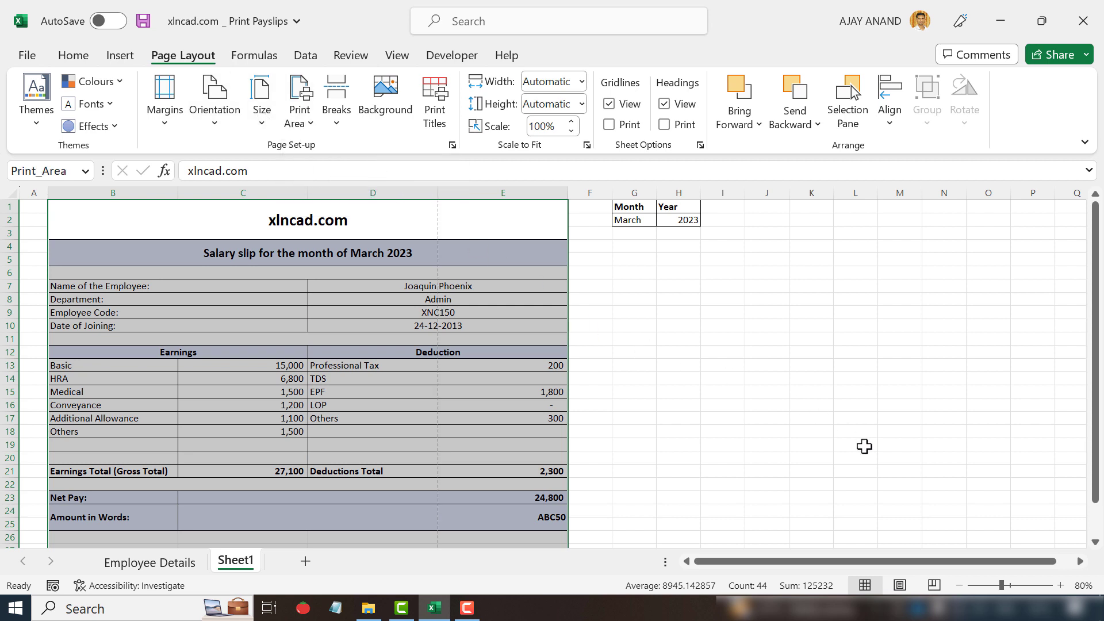
# - Drag the vertical page break to column E's edge so the payslip fits one page
pyautogui.click(935, 585)
pyautogui.click(603, 385)
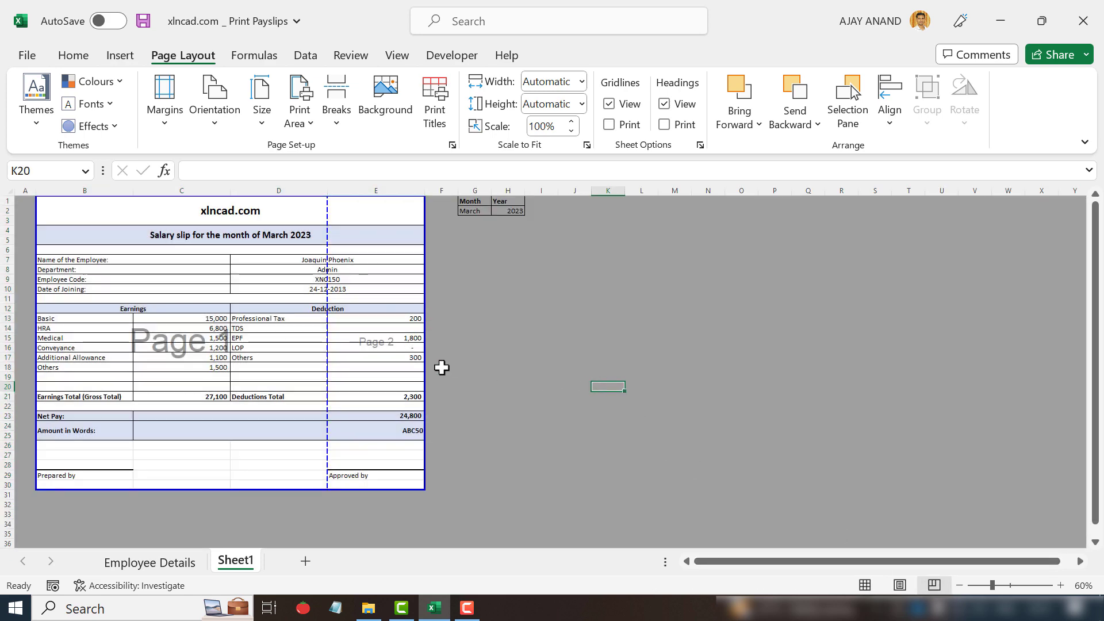
pyautogui.click(1061, 586)
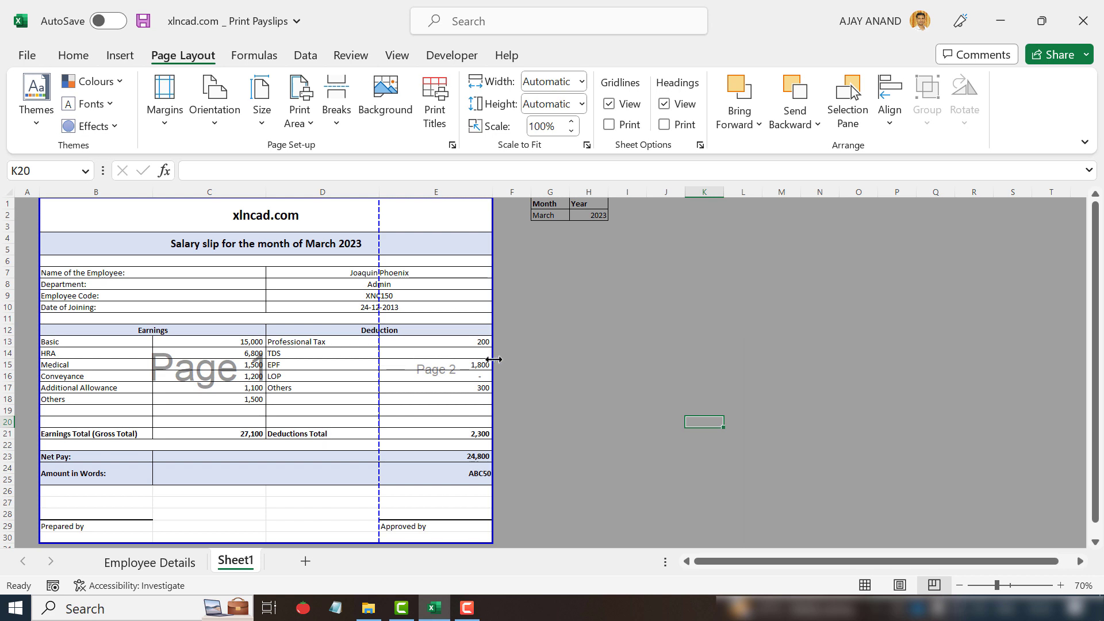
pyautogui.moveTo(496, 360); pyautogui.dragTo(496, 360)
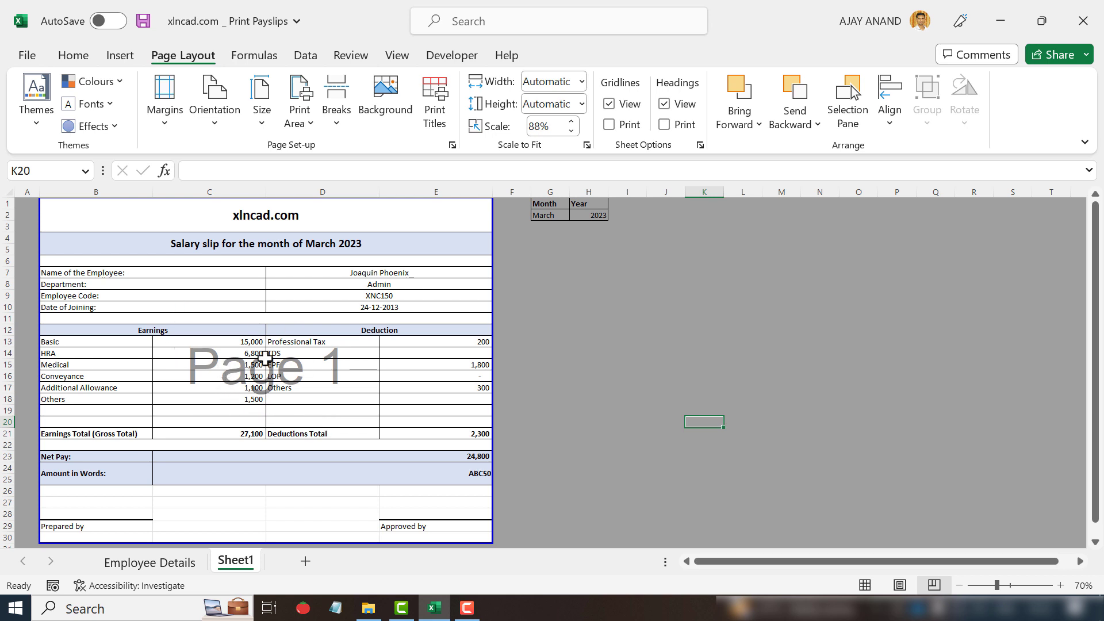
pyautogui.click(866, 586)
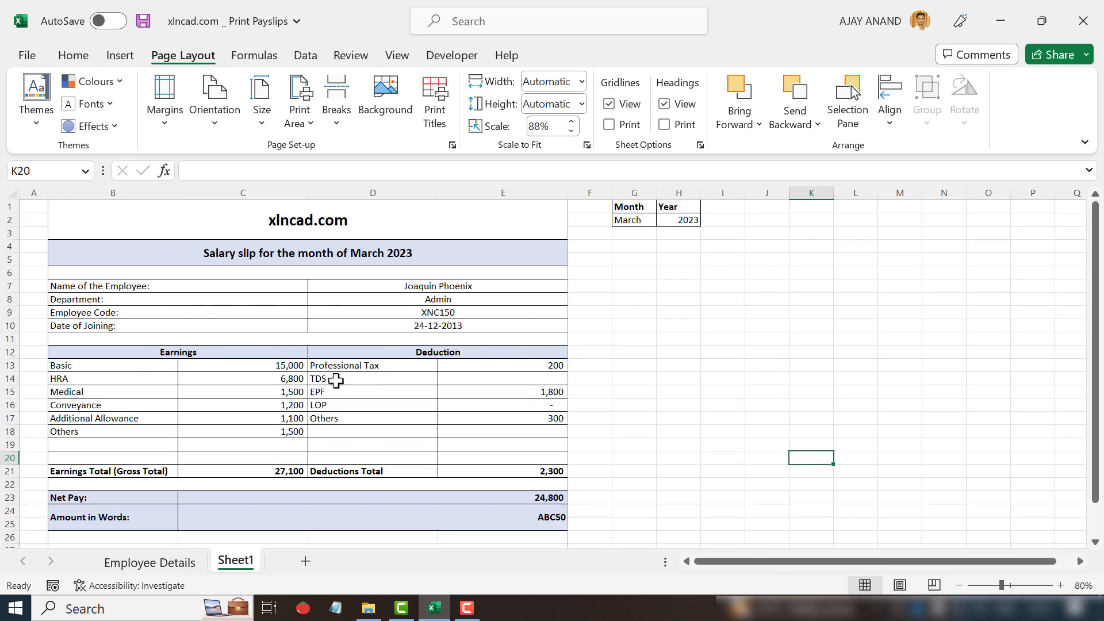
pyautogui.click(27, 55)
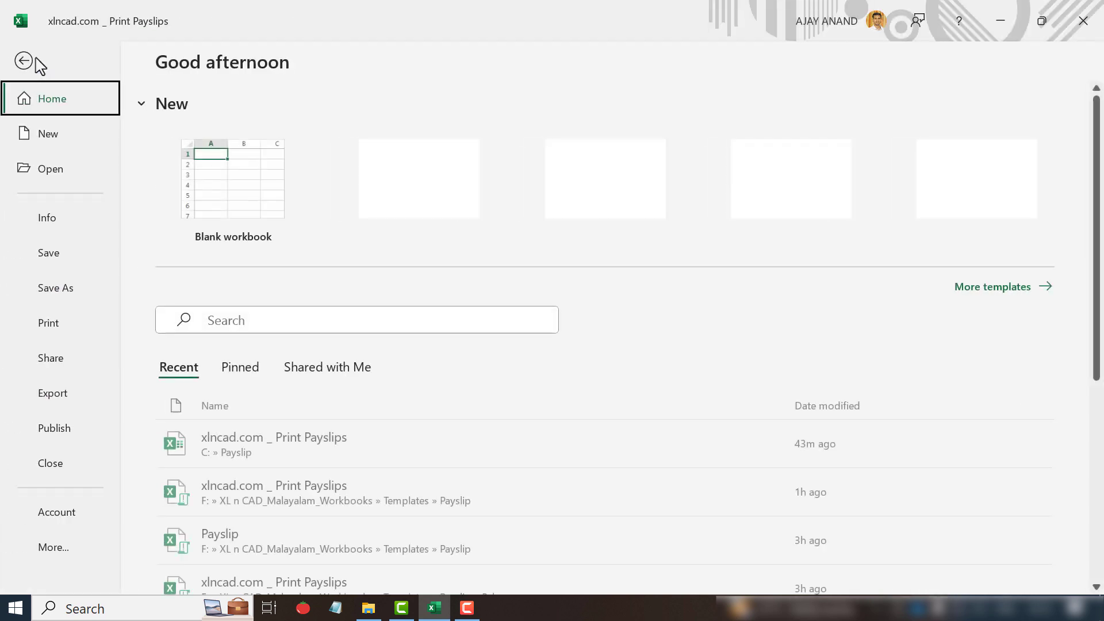
pyautogui.click(79, 324)
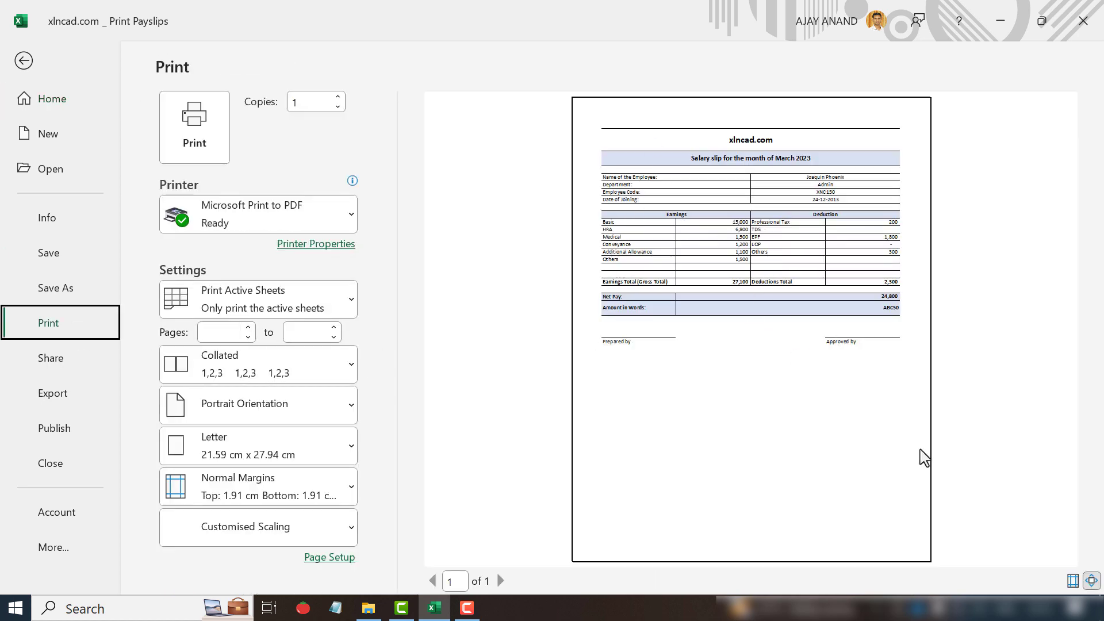
pyautogui.click(1092, 580)
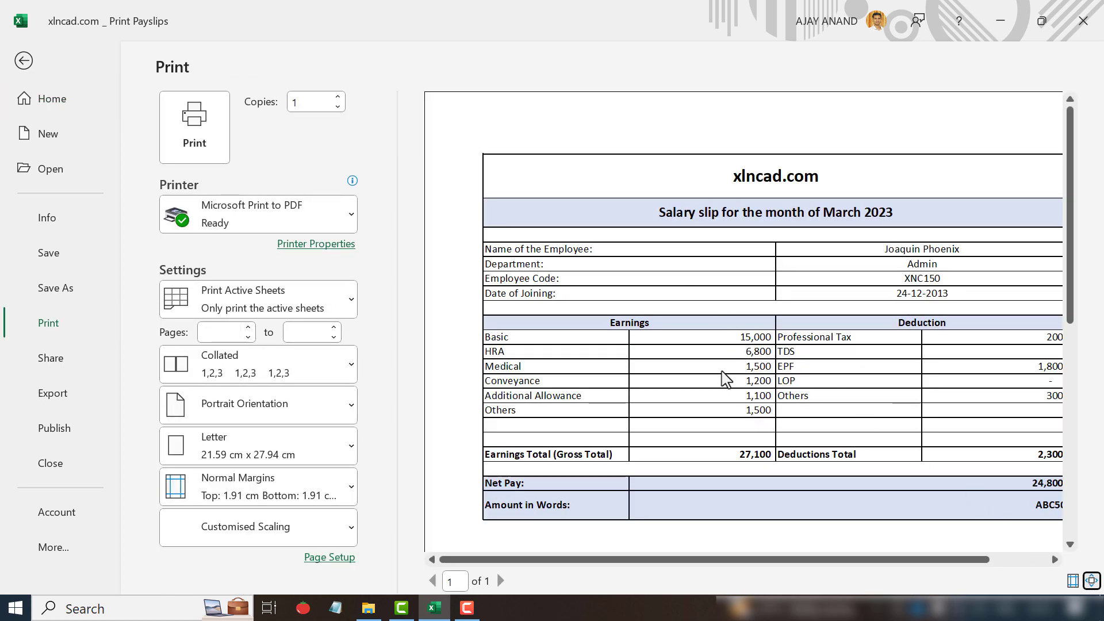
pyautogui.moveTo(707, 559); pyautogui.dragTo(911, 558)
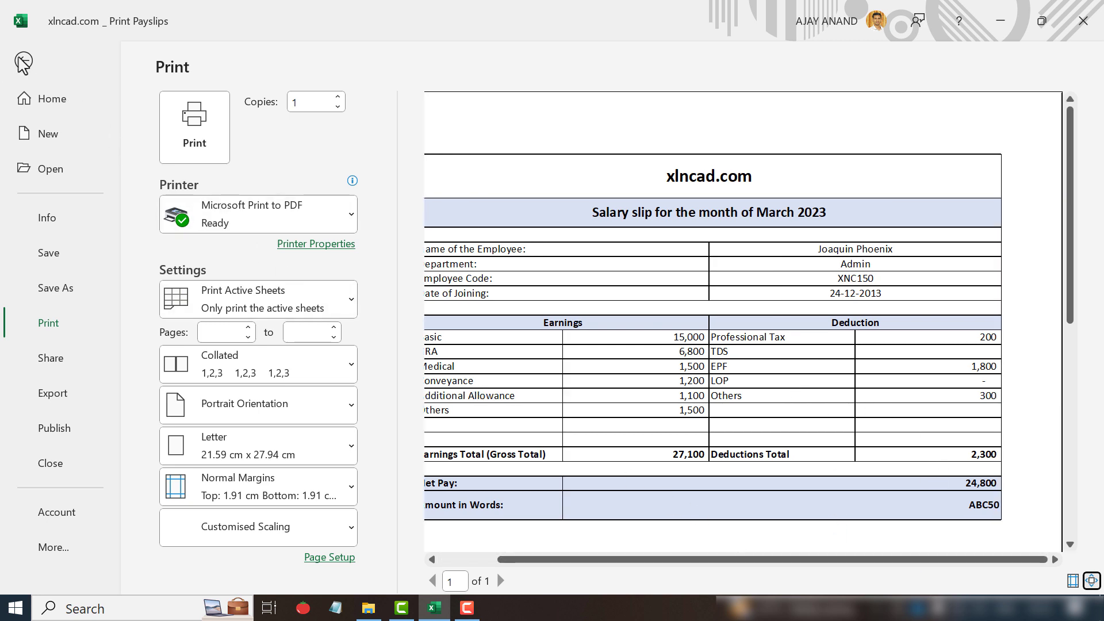
pyautogui.click(24, 62)
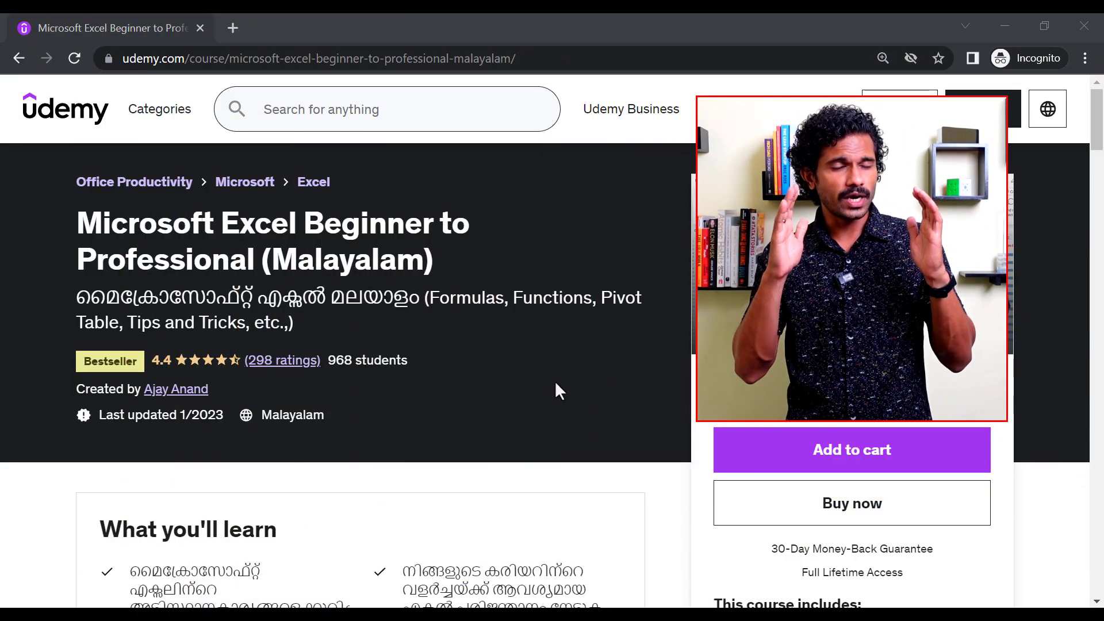
# - Scroll the Udemy course page through What you'll learn and Course content
pyautogui.scroll(-5, 556, 383)
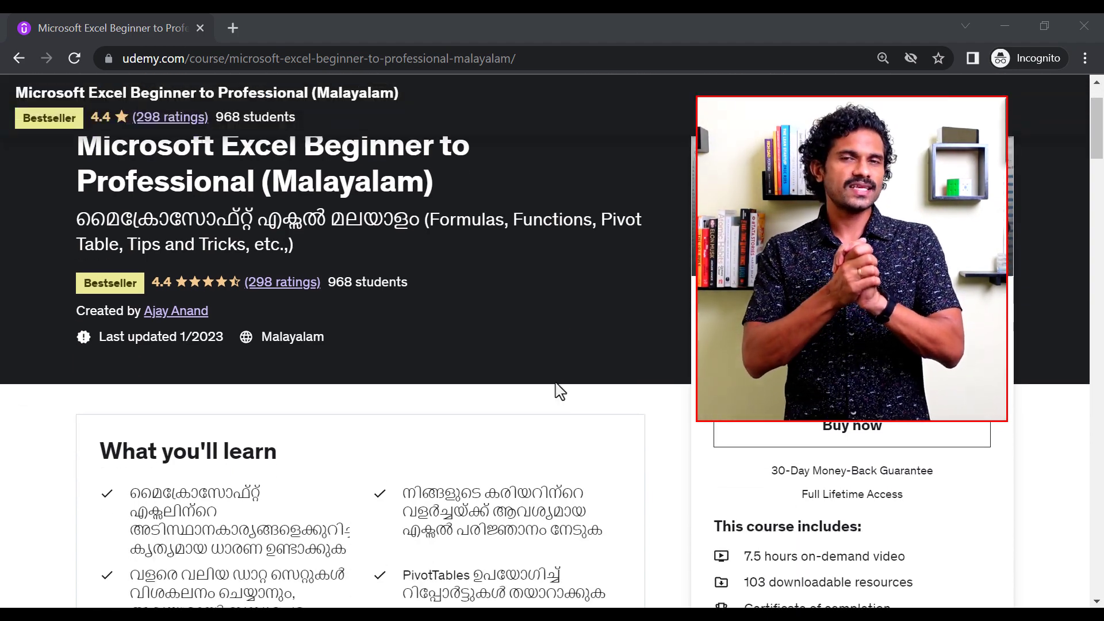
pyautogui.scroll(-8, 556, 391)
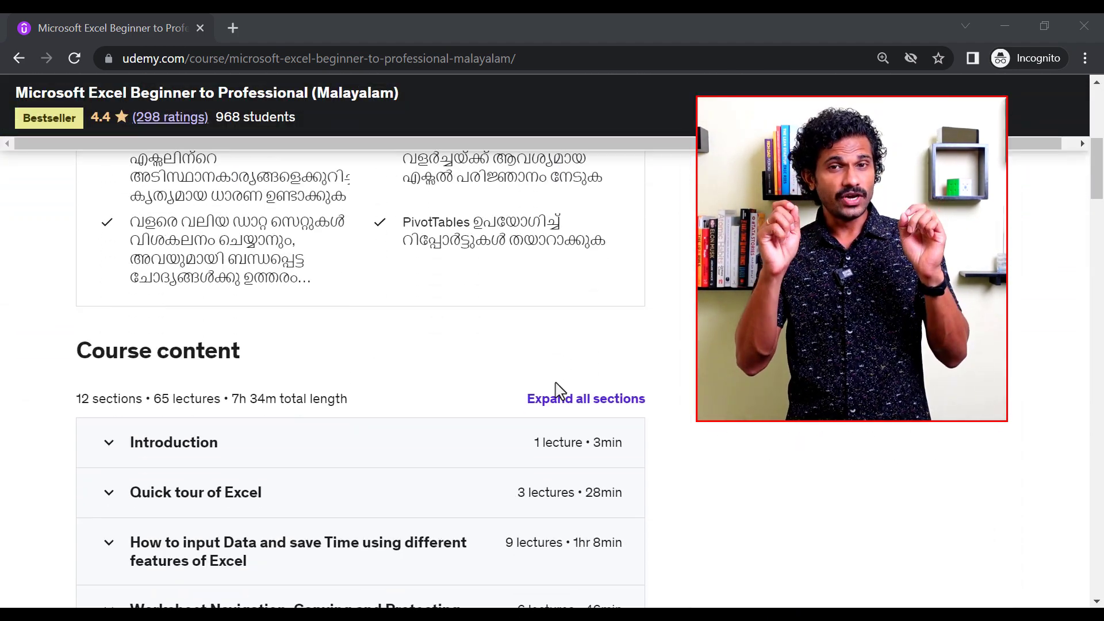
pyautogui.scroll(-8, 561, 391)
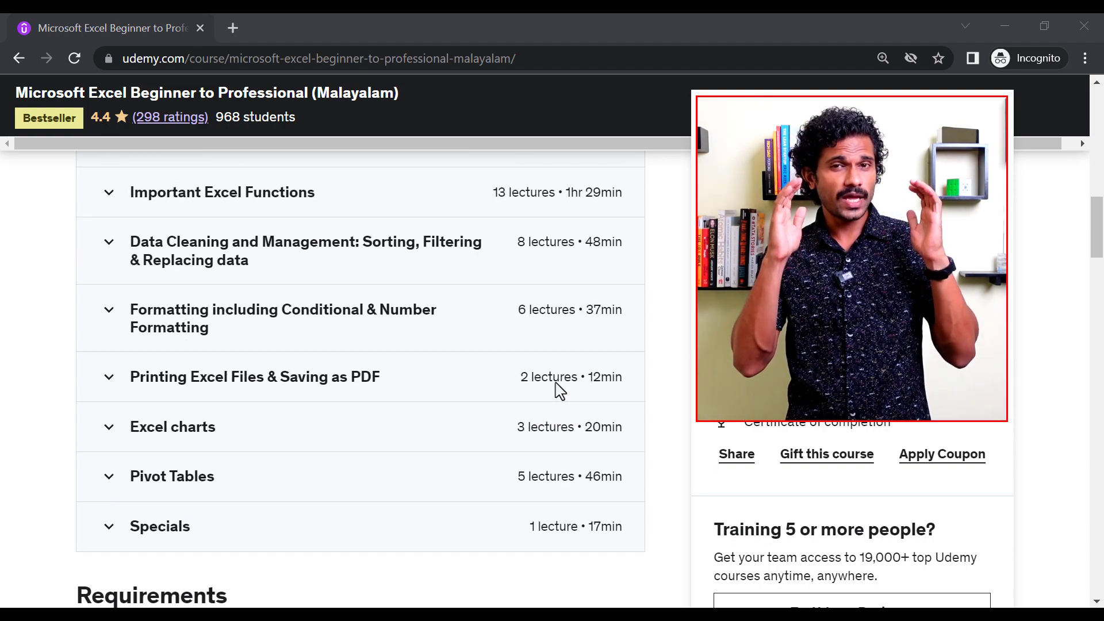
pyautogui.scroll(-5, 561, 391)
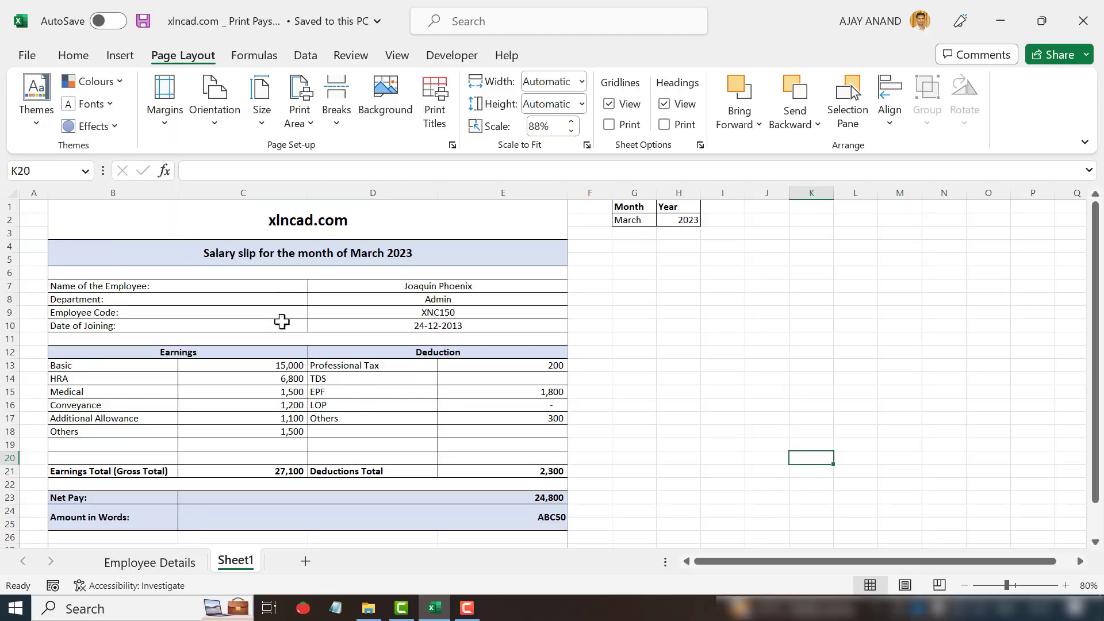
# - Enable the Developer tab through Customise the Ribbon and open Visual Basic
pyautogui.rightClick(434, 60)
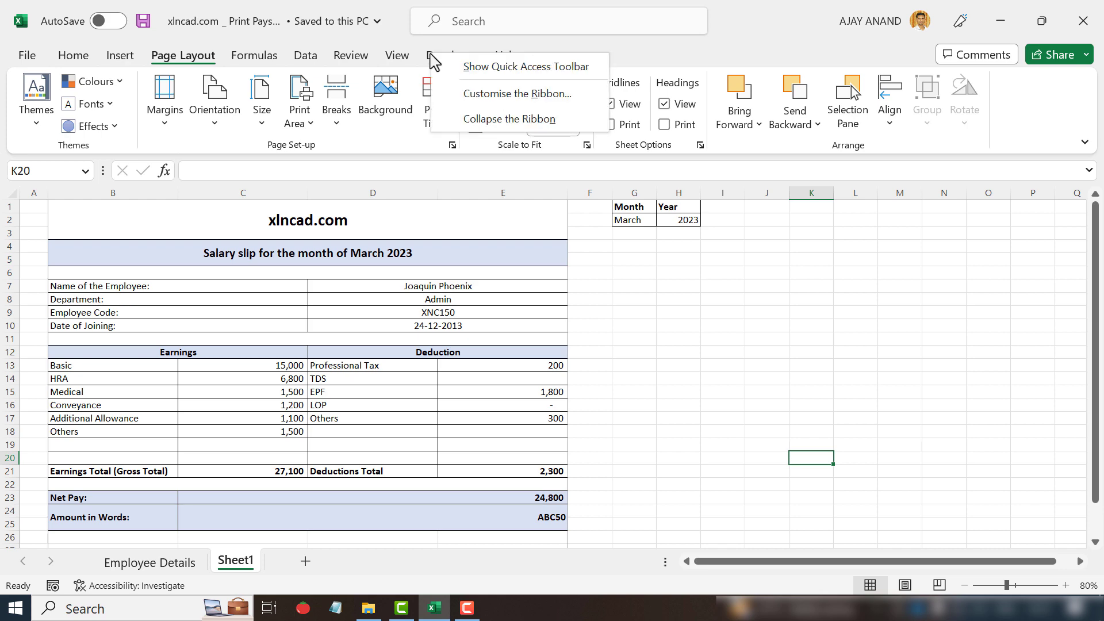
pyautogui.click(487, 97)
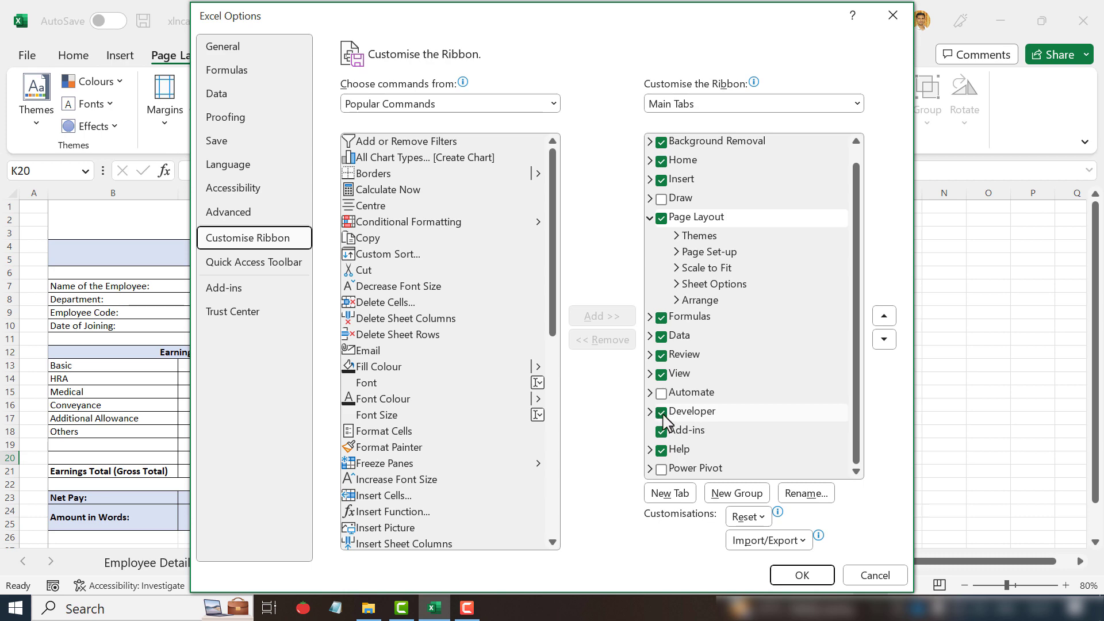
pyautogui.click(802, 576)
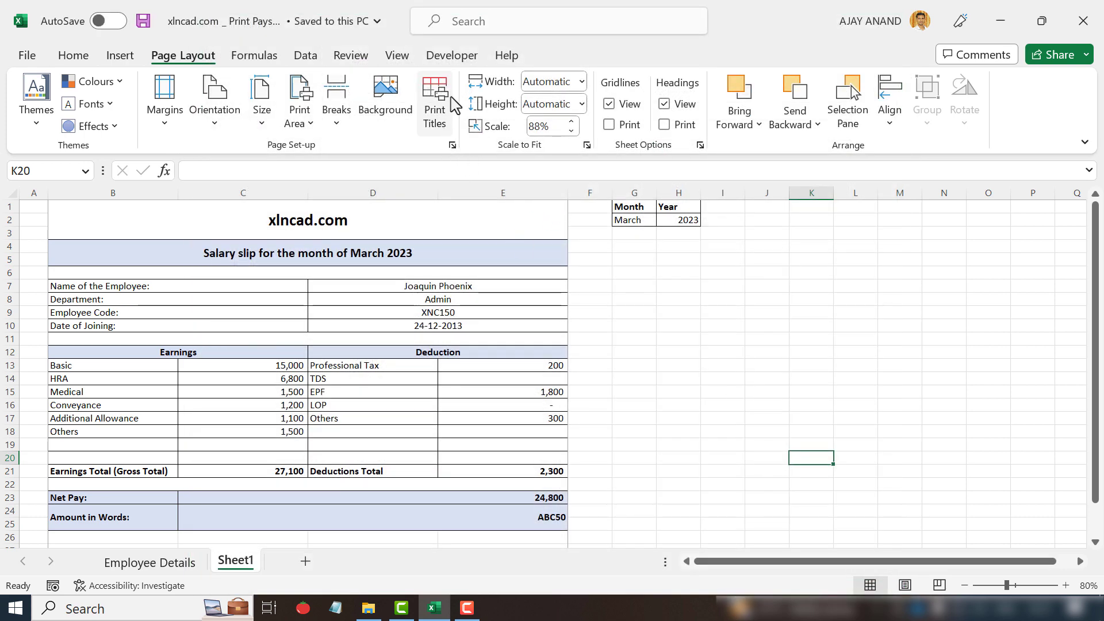
pyautogui.click(451, 55)
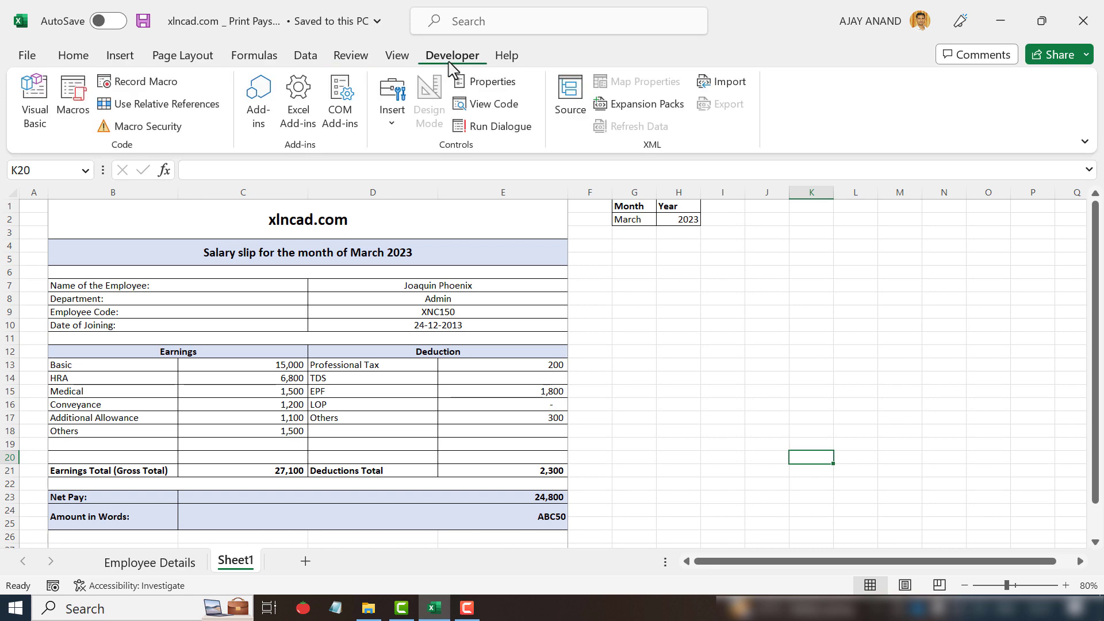
pyautogui.click(40, 120)
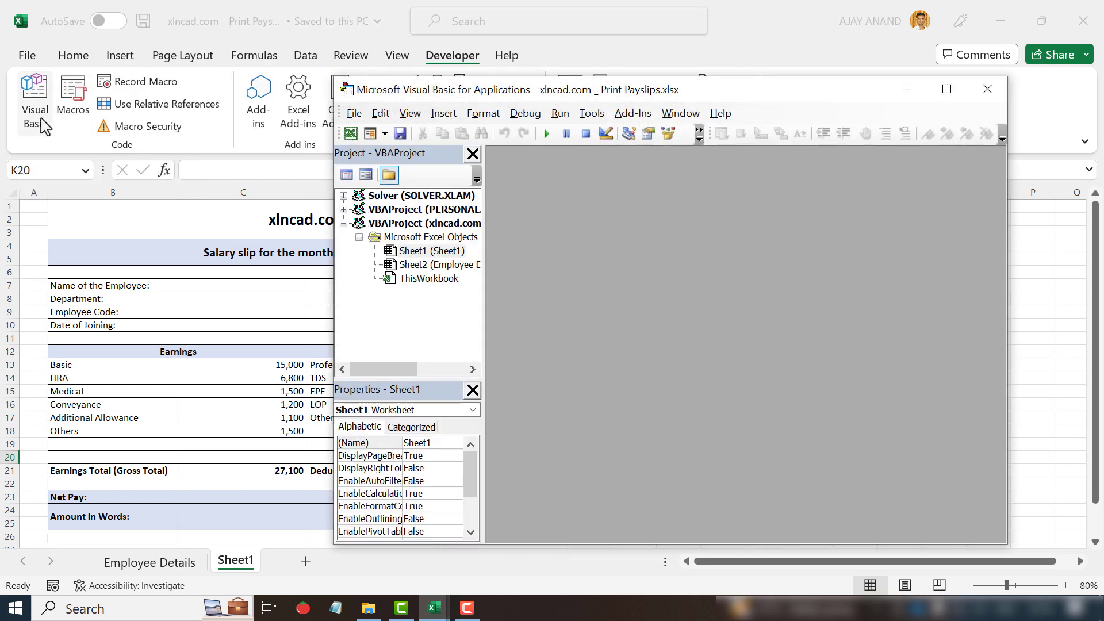
# - Insert Module1 into the project from the ThisWorkbook item's menu
pyautogui.rightClick(436, 280)
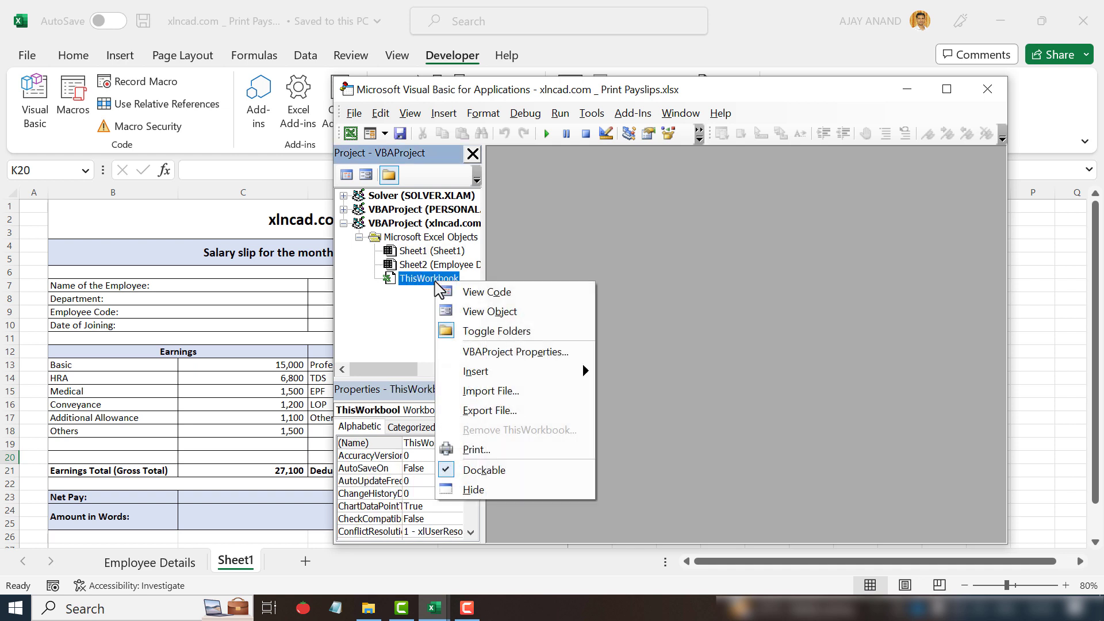
pyautogui.moveTo(497, 375)
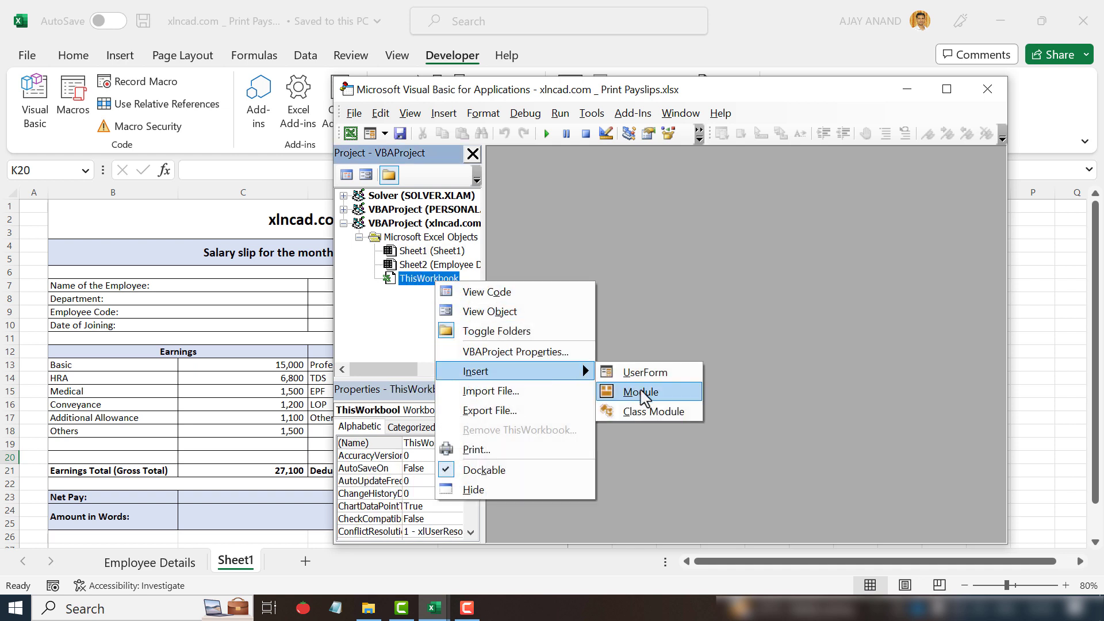
pyautogui.click(641, 391)
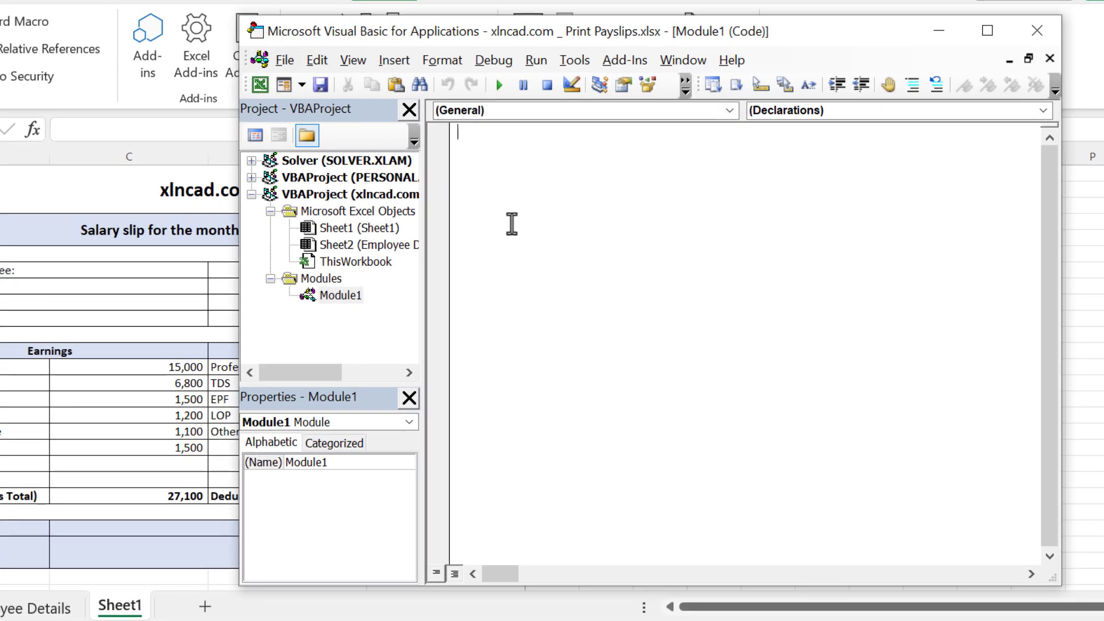
# - Declare Sub PrintPayslip with EmpName from D7 and Month from G2_H2
pyautogui.write('Sub PrintPayslip(')
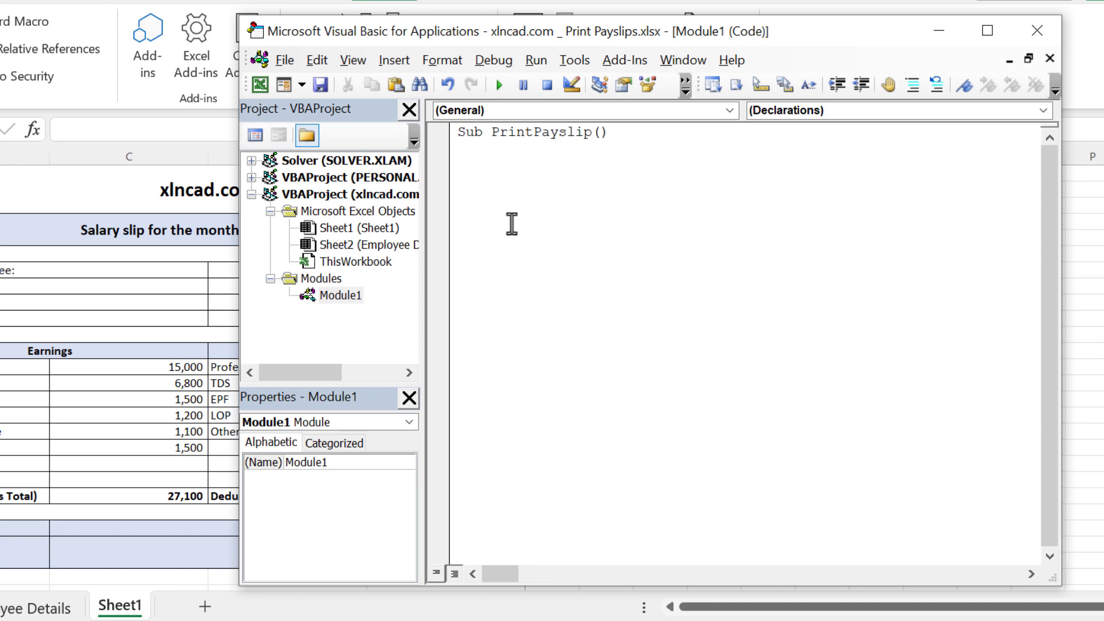
pyautogui.press('Return')
pyautogui.press('Return')
pyautogui.press('Return')
pyautogui.press('Return')
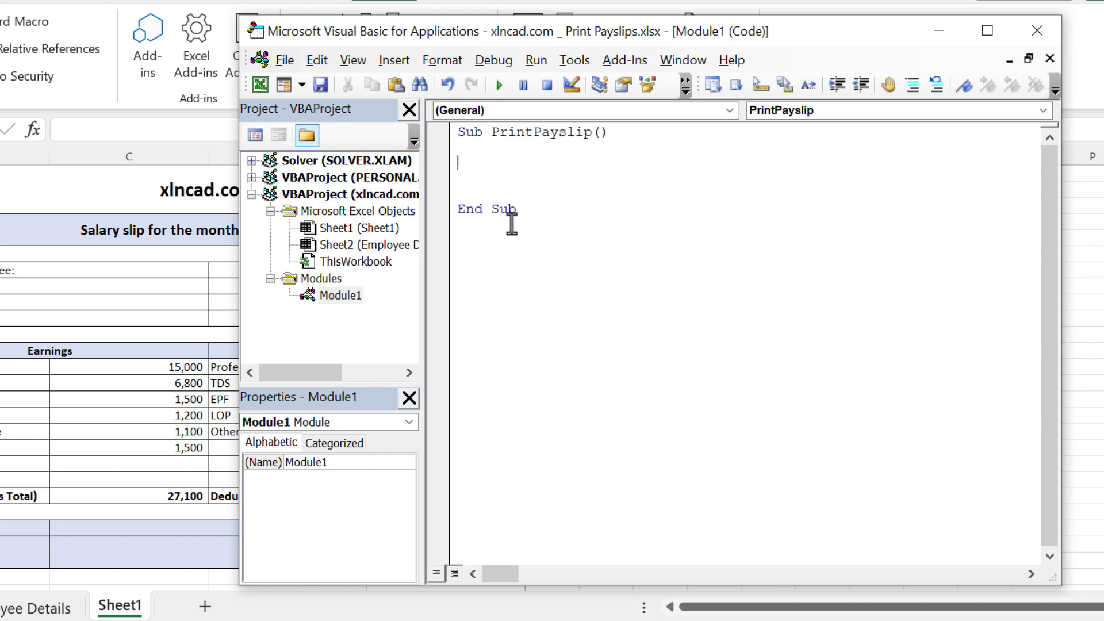
pyautogui.write('Dim pdfName, ')
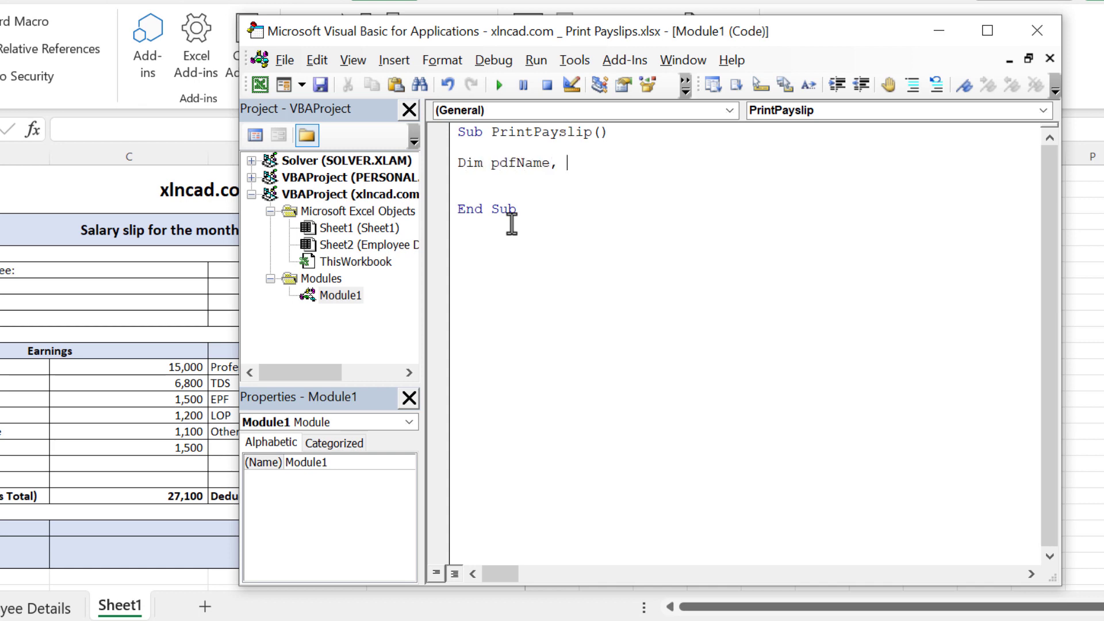
pyautogui.write('Month as String')
pyautogui.press('Return')
pyautogui.write('EmpName = Range("')
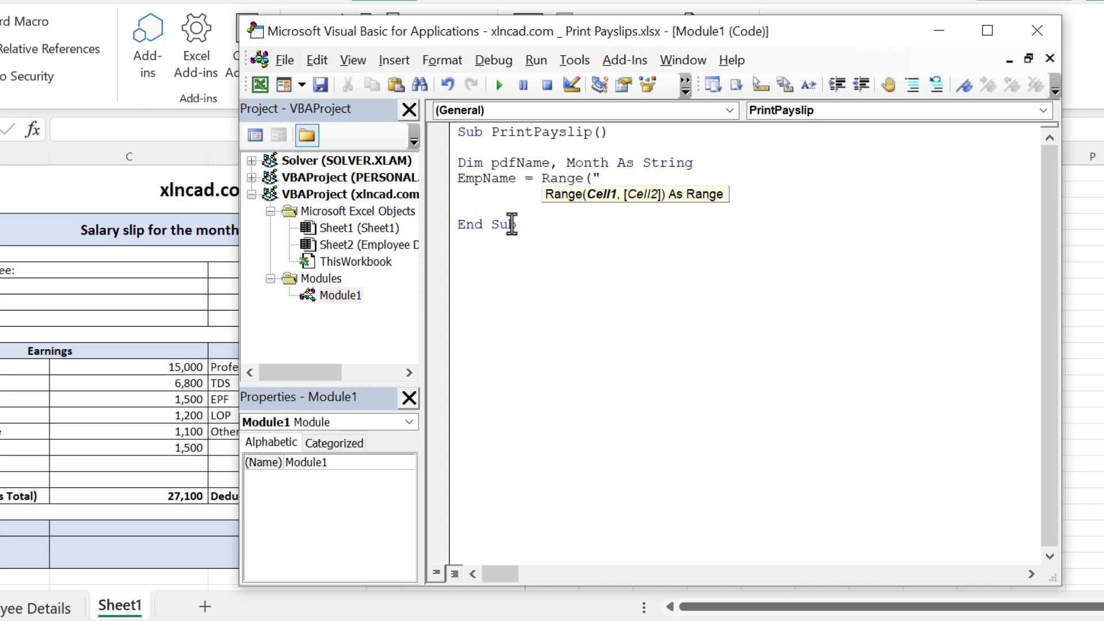
pyautogui.write('D7").Text')
pyautogui.press('Return')
pyautogui.write('Month = R')
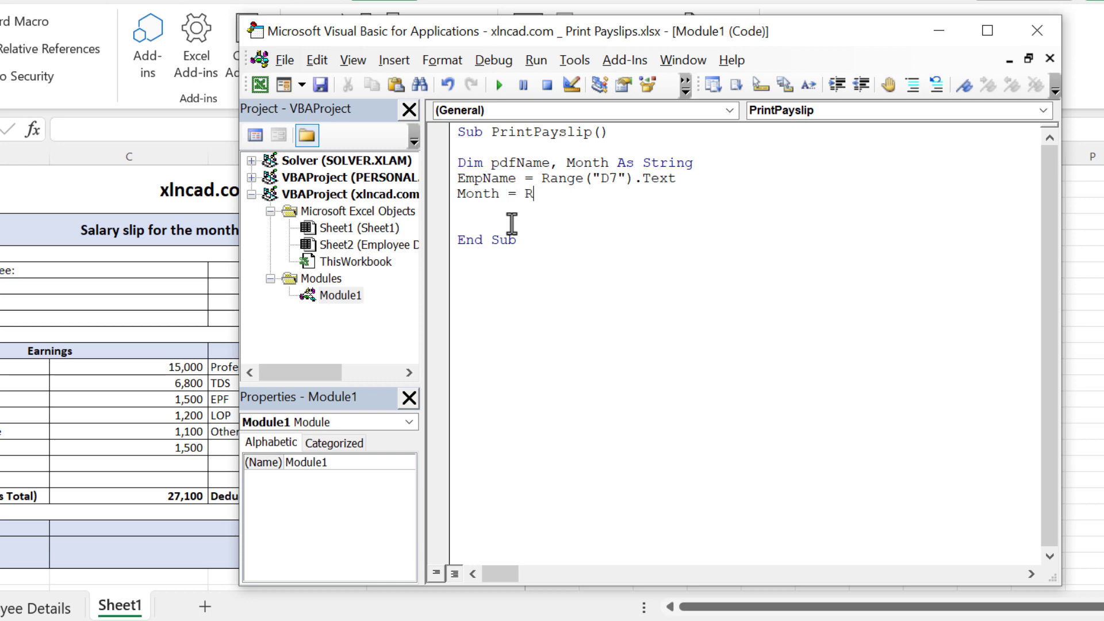
pyautogui.write('ange("G2").Text + "_')
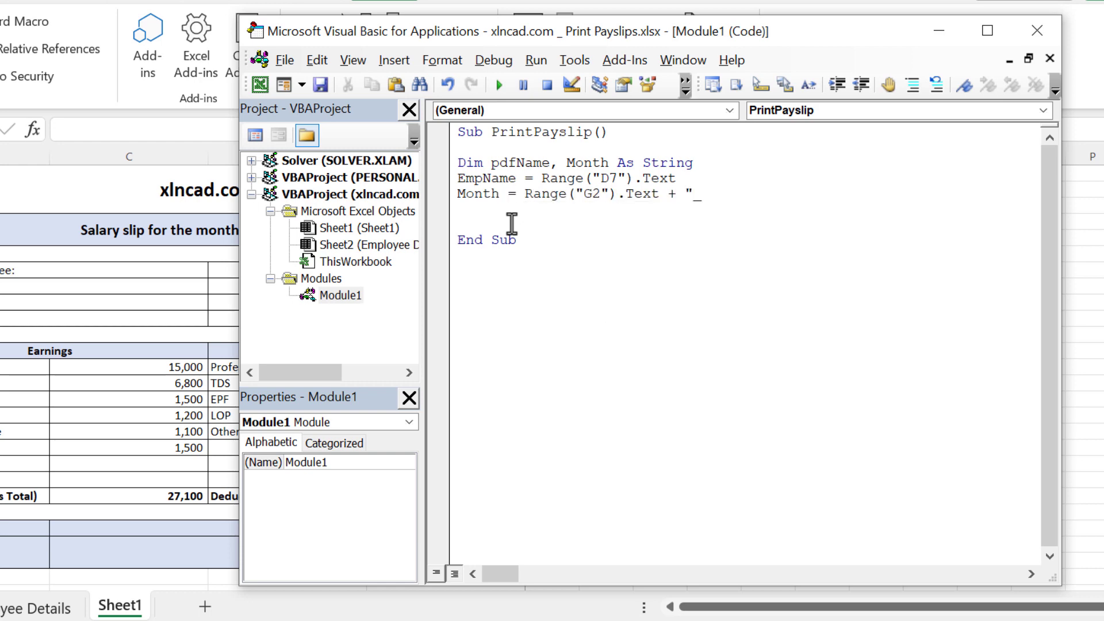
pyautogui.write('" + Range("H2").Text')
pyautogui.press('Return')
pyautogui.press('Return')
# - Add an ExportAsFixedFormat xlTypePDF call to C:\Payslip with medium quality and OpenAfterPublish True
pyautogui.write('ActiveSheet')
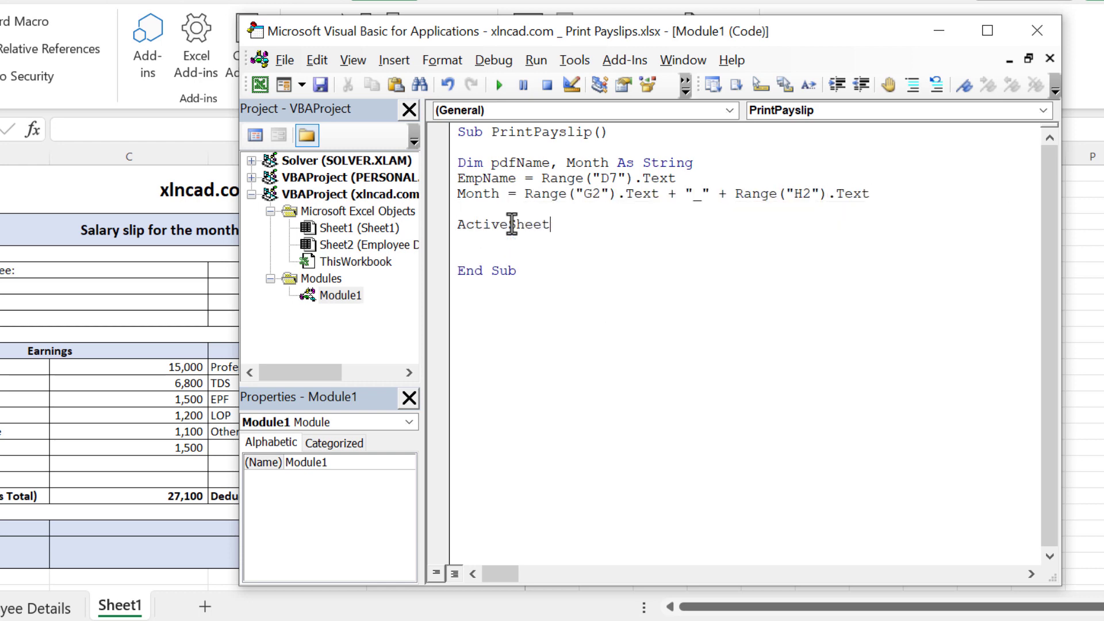
pyautogui.write('.ExportAsFixedFormat Type:=xlType')
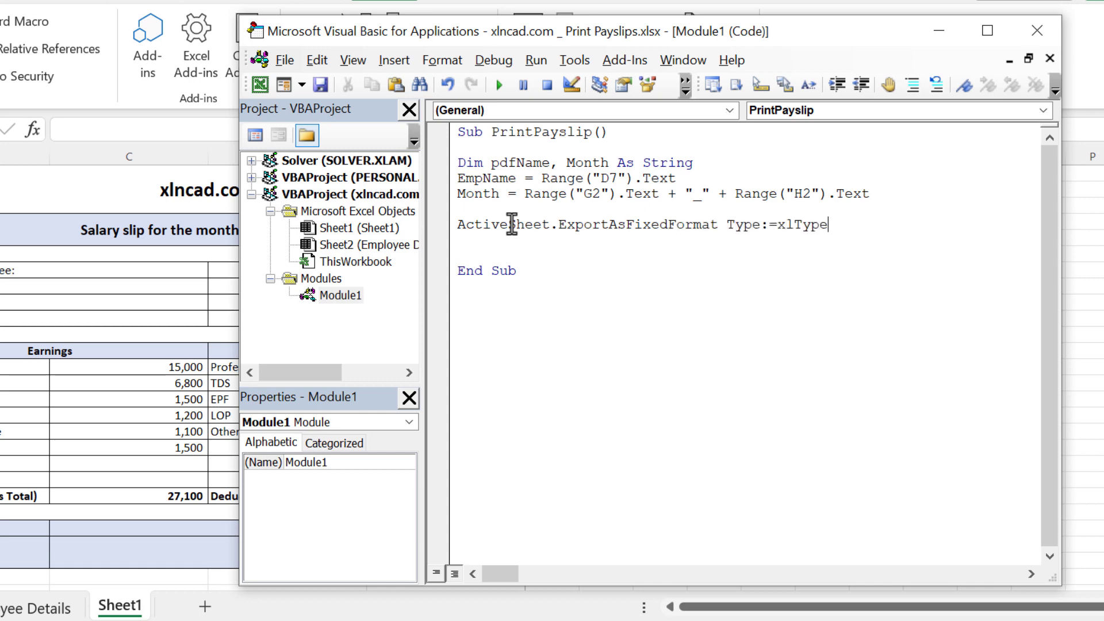
pyautogui.write('PDF, _')
pyautogui.press('Return')
pyautogui.write('Filename:="C:')
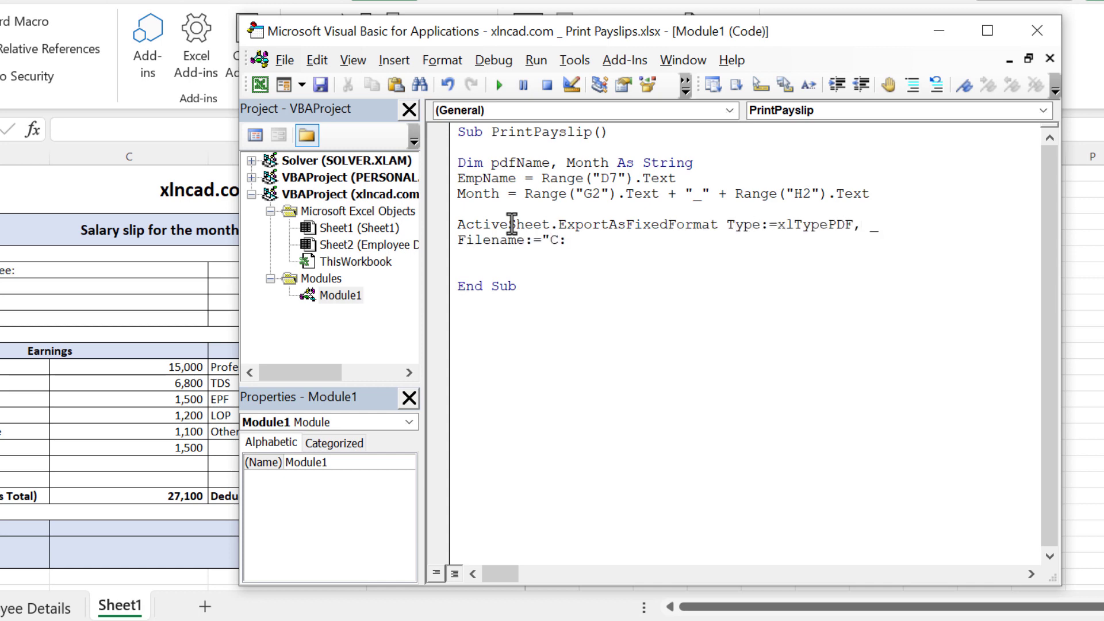
pyautogui.write('\\Payslip\\" + EmpName + " " + Month +')
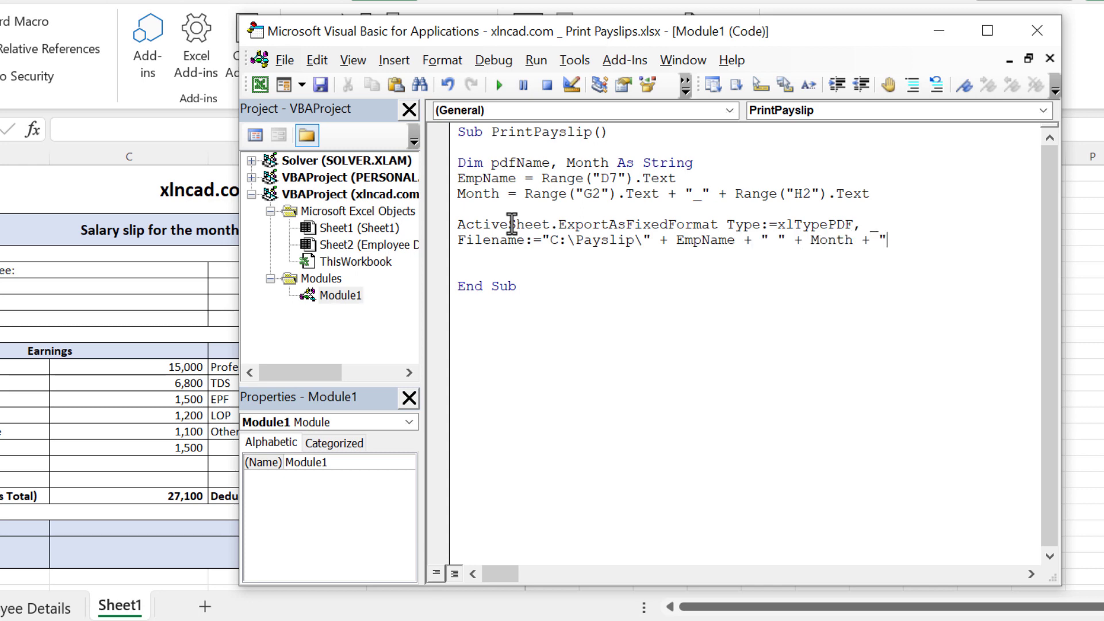
pyautogui.write(' _')
pyautogui.press('Return')
pyautogui.write('Quality:=xl')
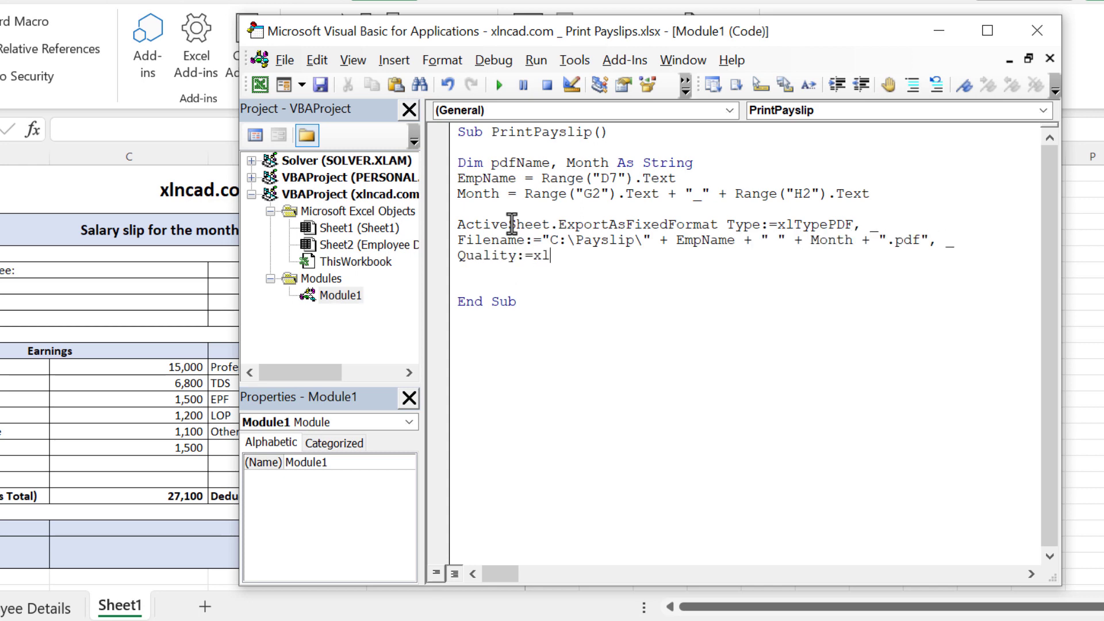
pyautogui.write('QualityMedium, IncludeDocProperties:=False, _')
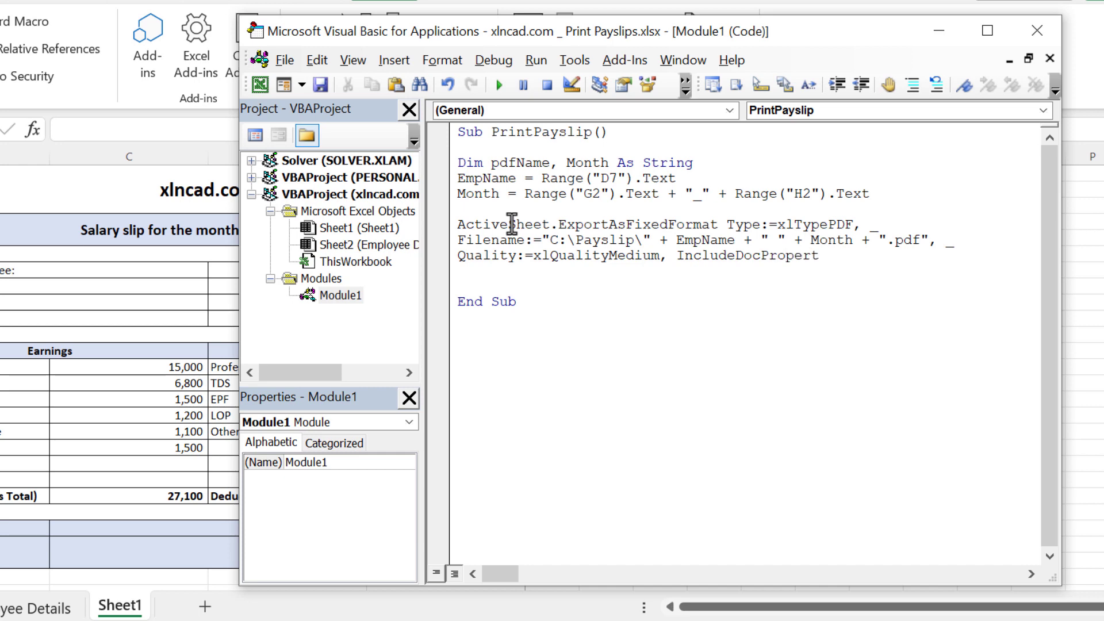
pyautogui.press('Return')
pyautogui.write('IgnorePrintArea')
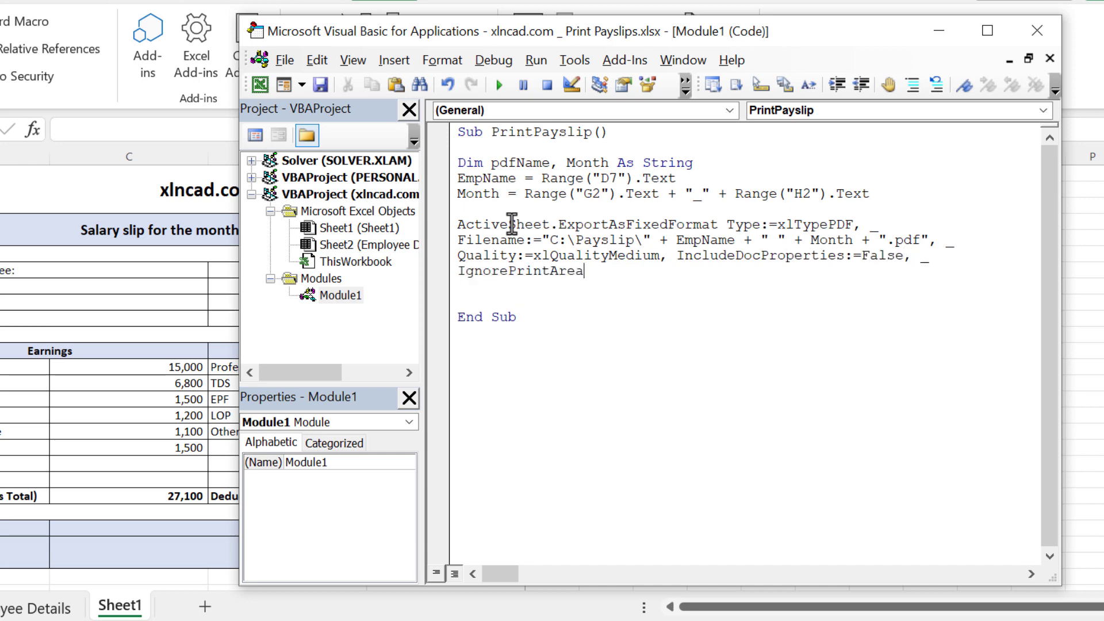
pyautogui.write('s:=False, OpenAfterPublish:=Tru')
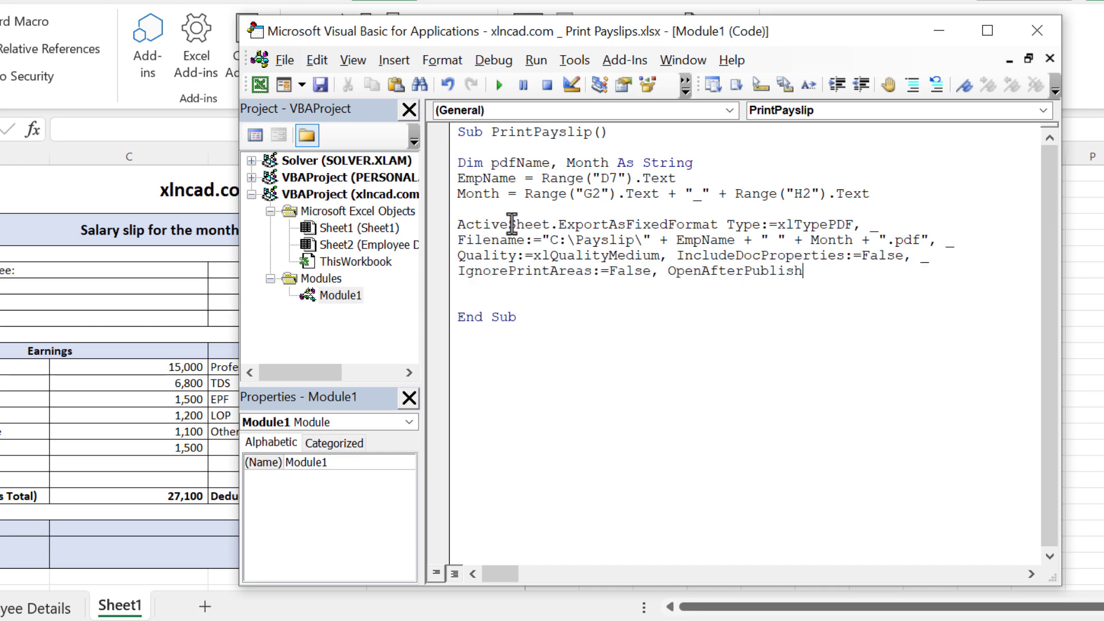
pyautogui.write('e')
pyautogui.press('Delete')
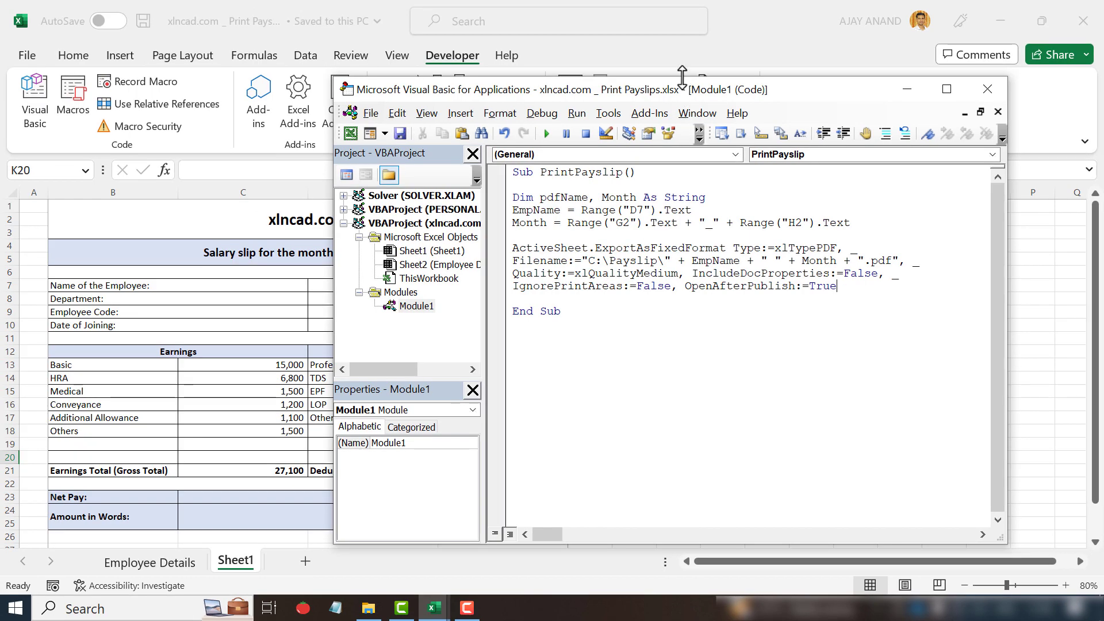
# - Resize and move the VBA editor so cells D7, G2 and H2 stay visible
pyautogui.moveTo(682, 75); pyautogui.dragTo(472, 369)
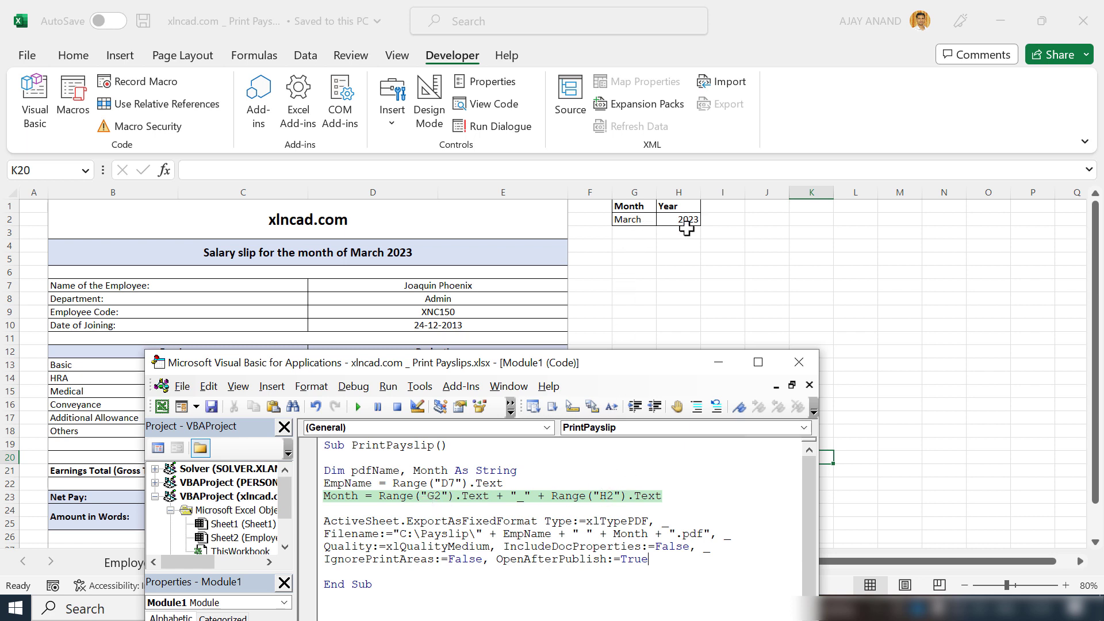
pyautogui.moveTo(500, 368); pyautogui.dragTo(543, 273)
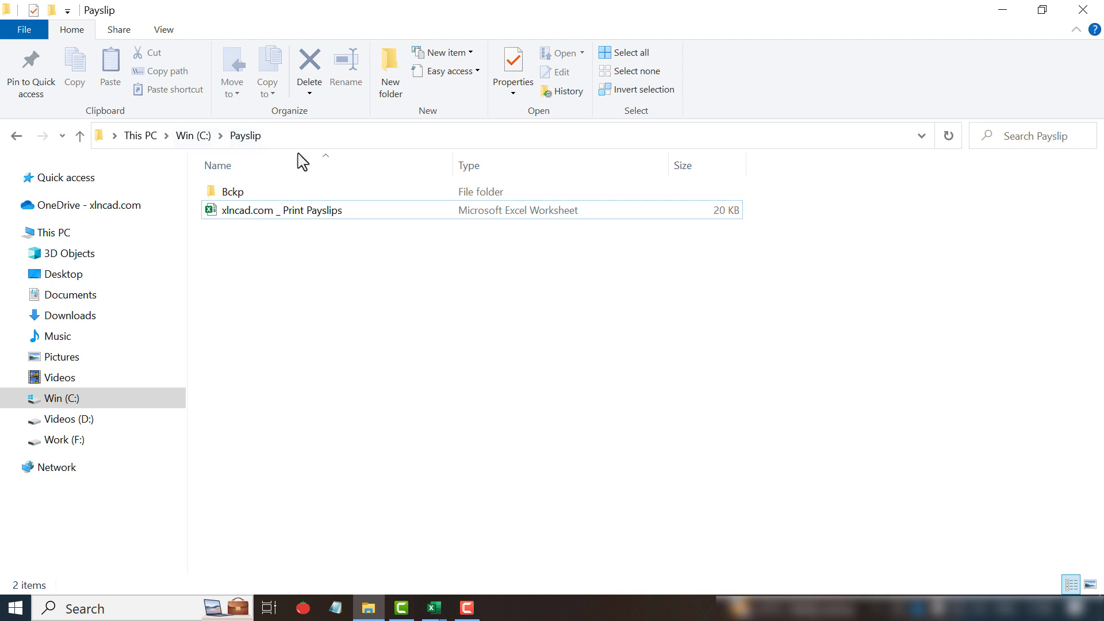
# - Check the C:\Payslip folder path, then bring the workbook and code editor forward
pyautogui.click(319, 136)
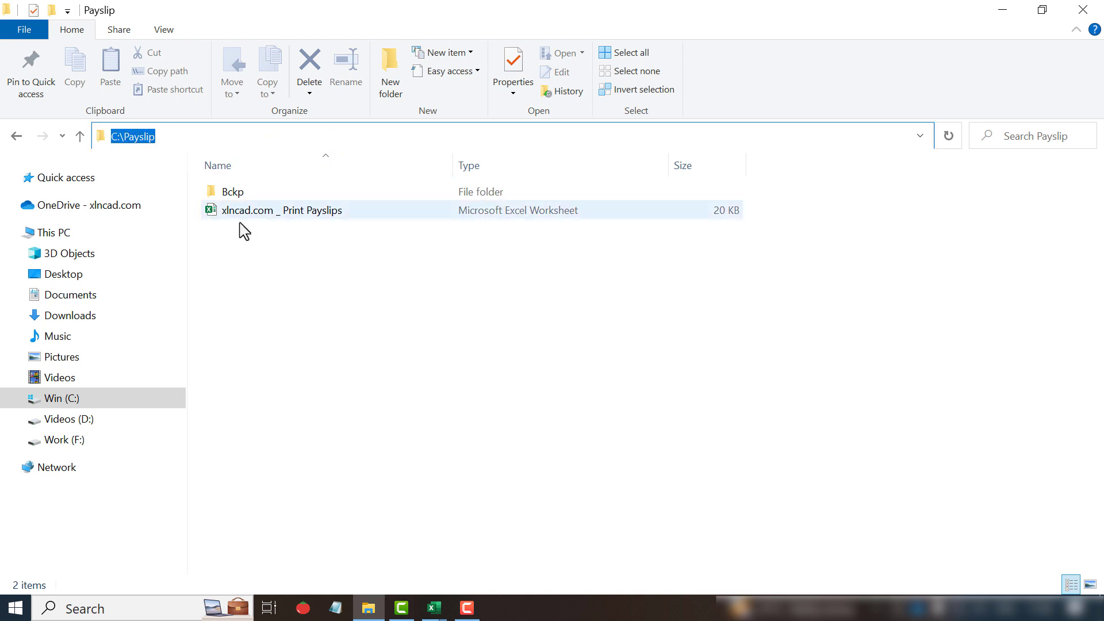
pyautogui.click(308, 282)
pyautogui.click(434, 608)
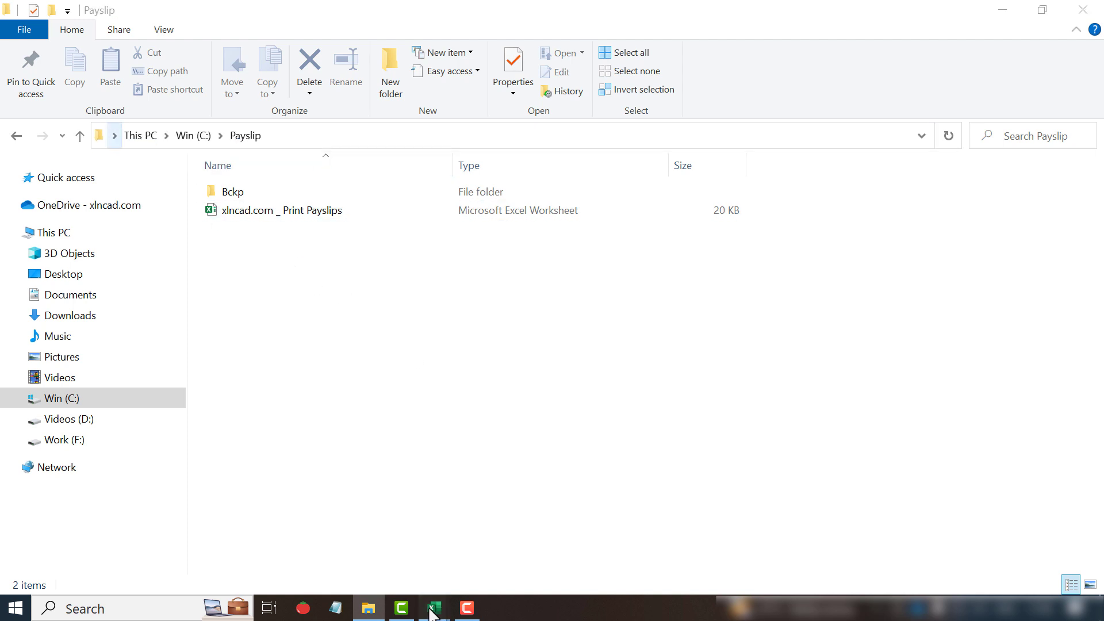
pyautogui.click(409, 530)
pyautogui.click(434, 608)
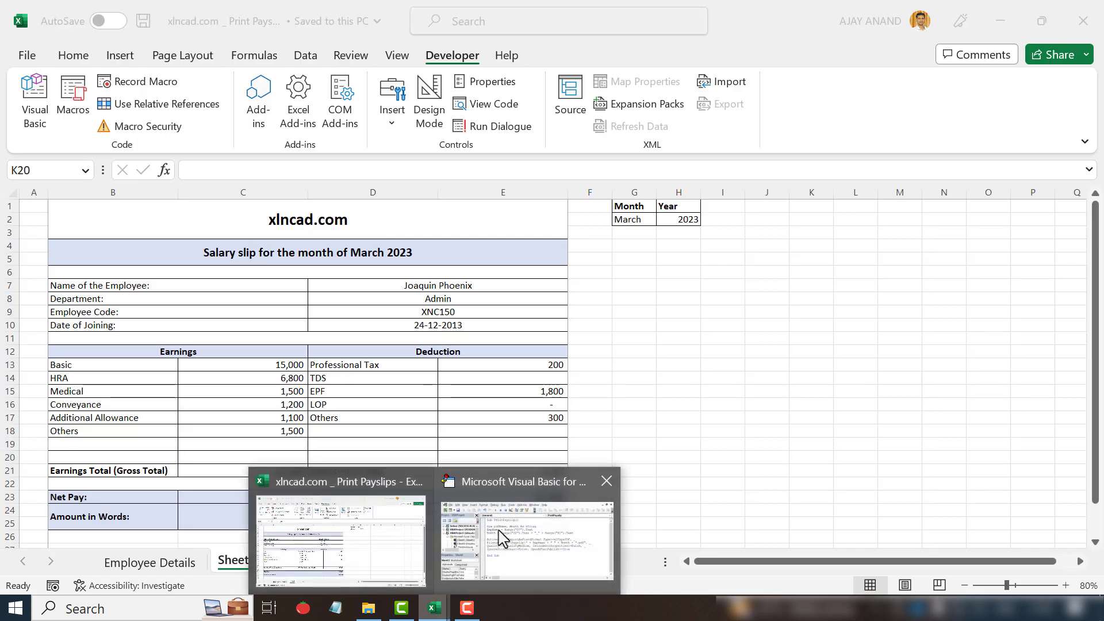
pyautogui.click(500, 535)
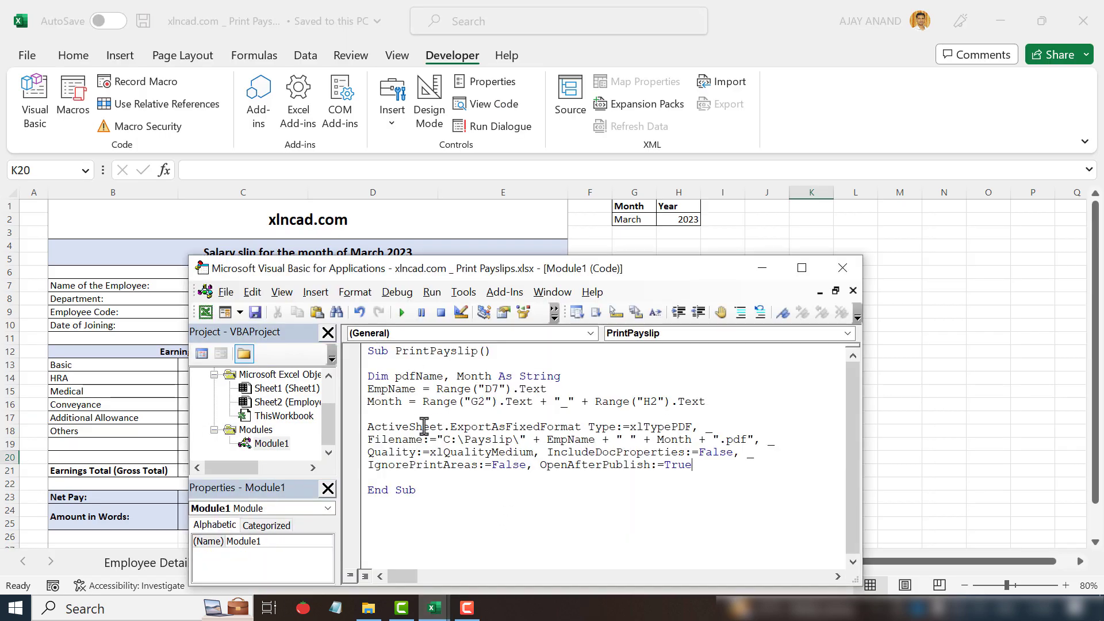
# - Restore Excel down, move it right, and place the code editor upper right
pyautogui.click(1041, 21)
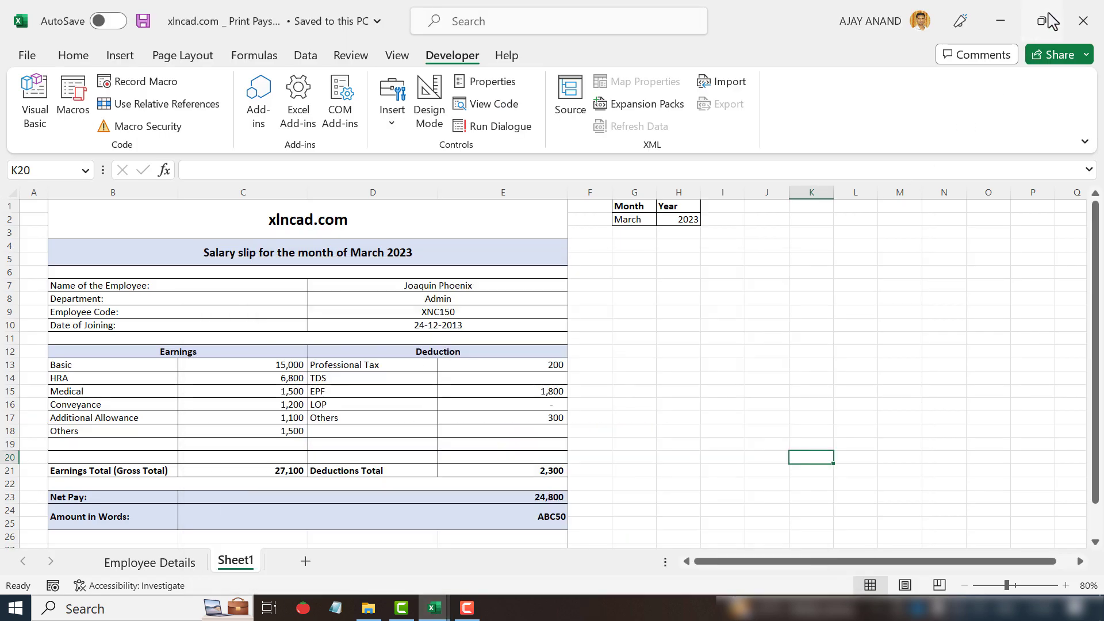
pyautogui.moveTo(445, 32); pyautogui.dragTo(692, 33)
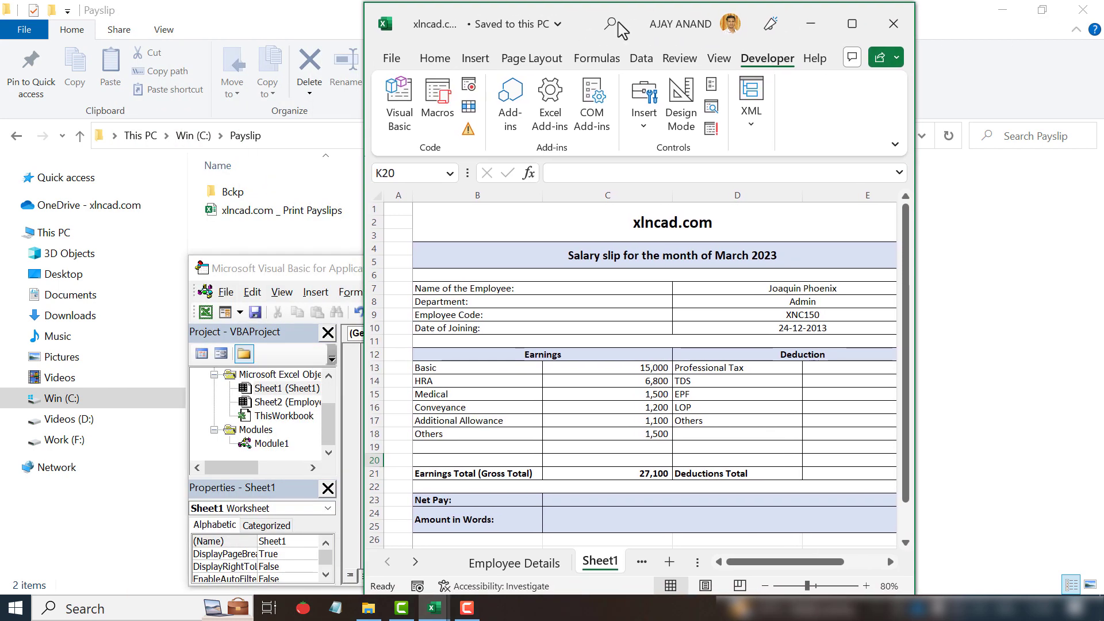
pyautogui.click(346, 268)
pyautogui.moveTo(347, 268); pyautogui.dragTo(486, 148)
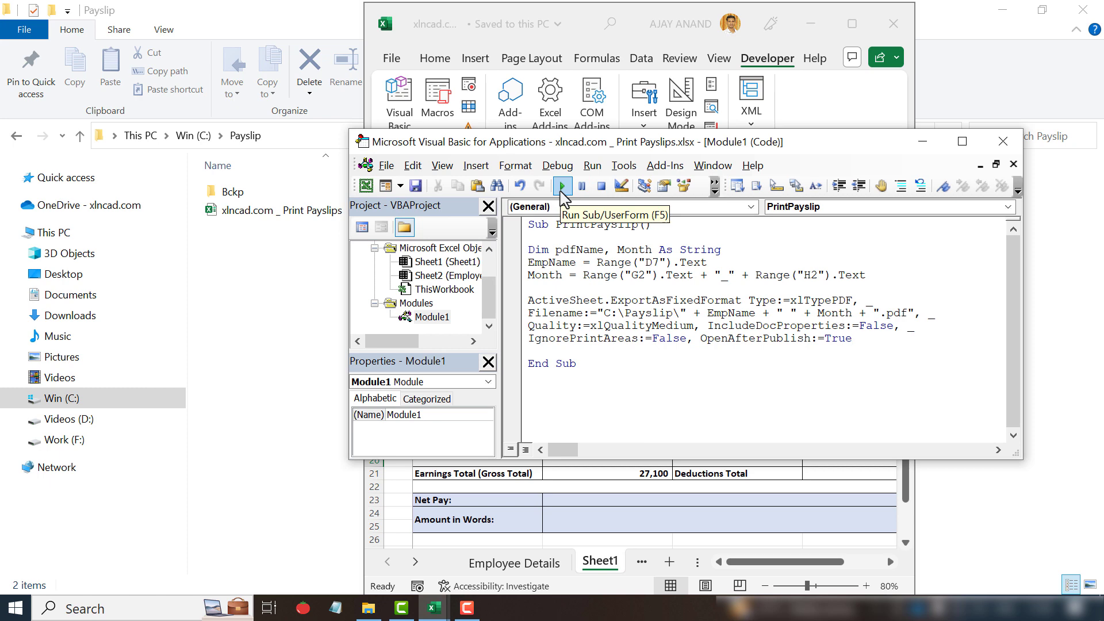
# - Run the PrintPayslip macro to export the March_2023 payslip PDF to C:\Payslip
pyautogui.click(562, 188)
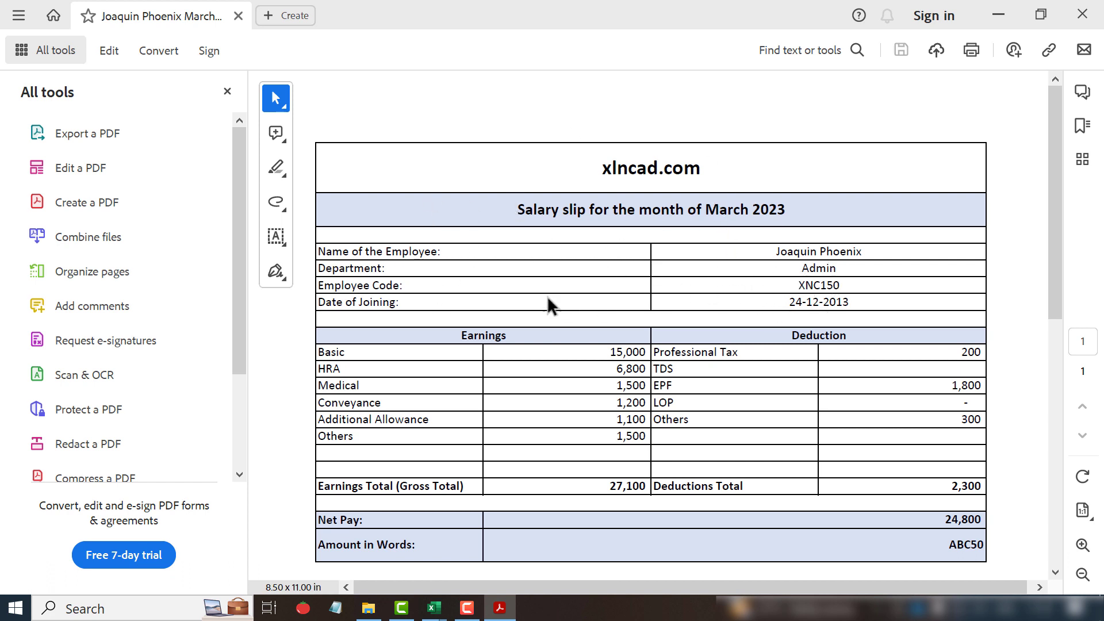
pyautogui.click(1041, 15)
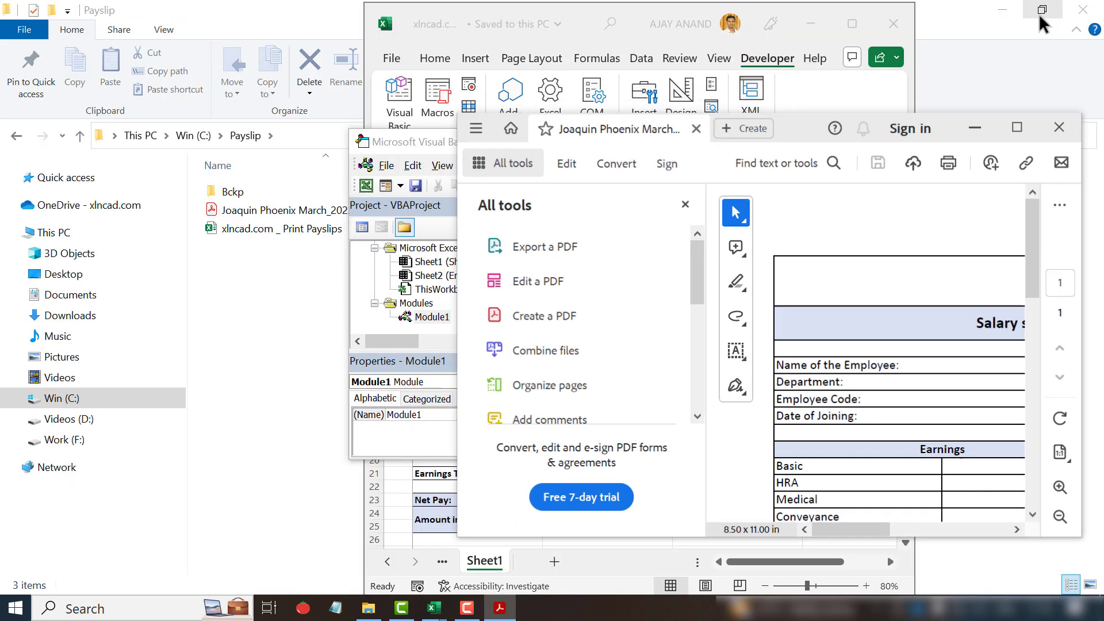
pyautogui.click(973, 129)
# - Check the exported PDF, then bring the payslip workbook back to the front
pyautogui.click(923, 141)
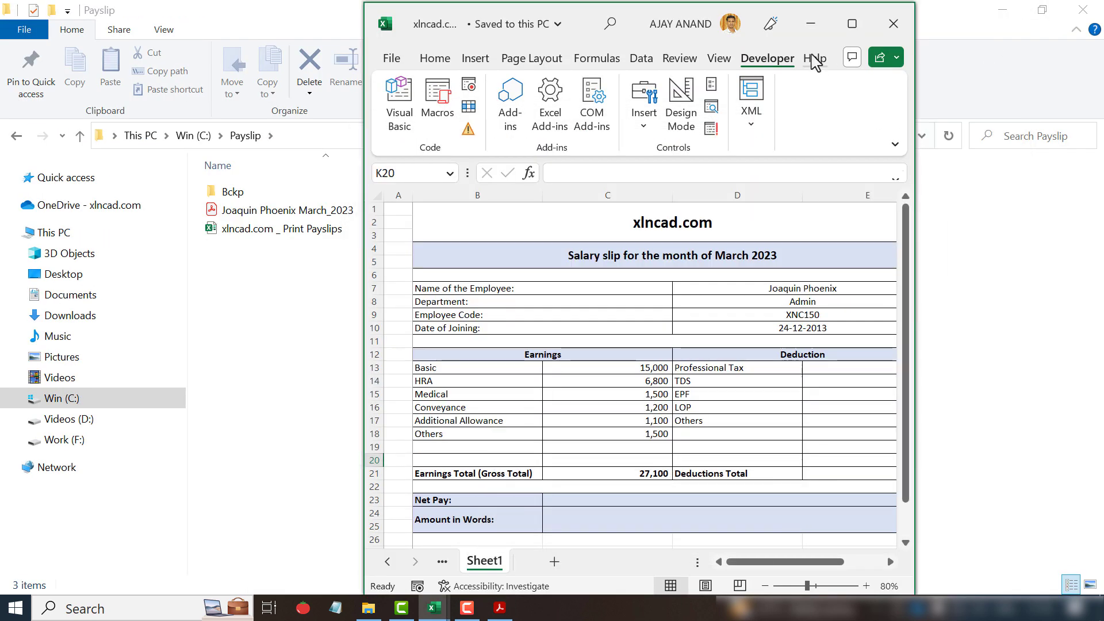
pyautogui.click(811, 24)
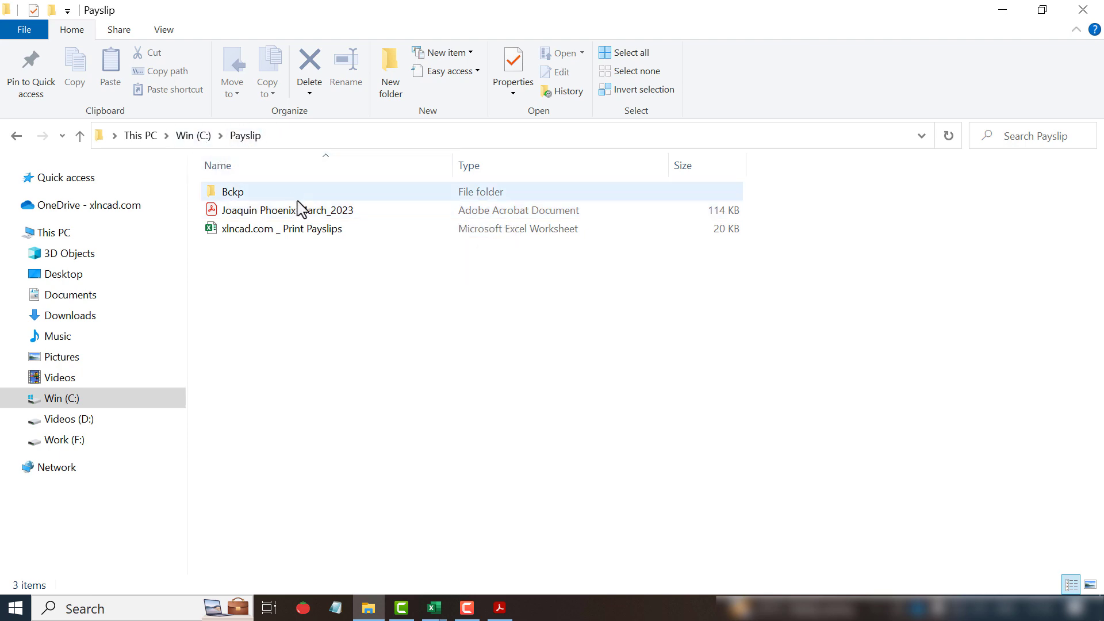
pyautogui.click(500, 607)
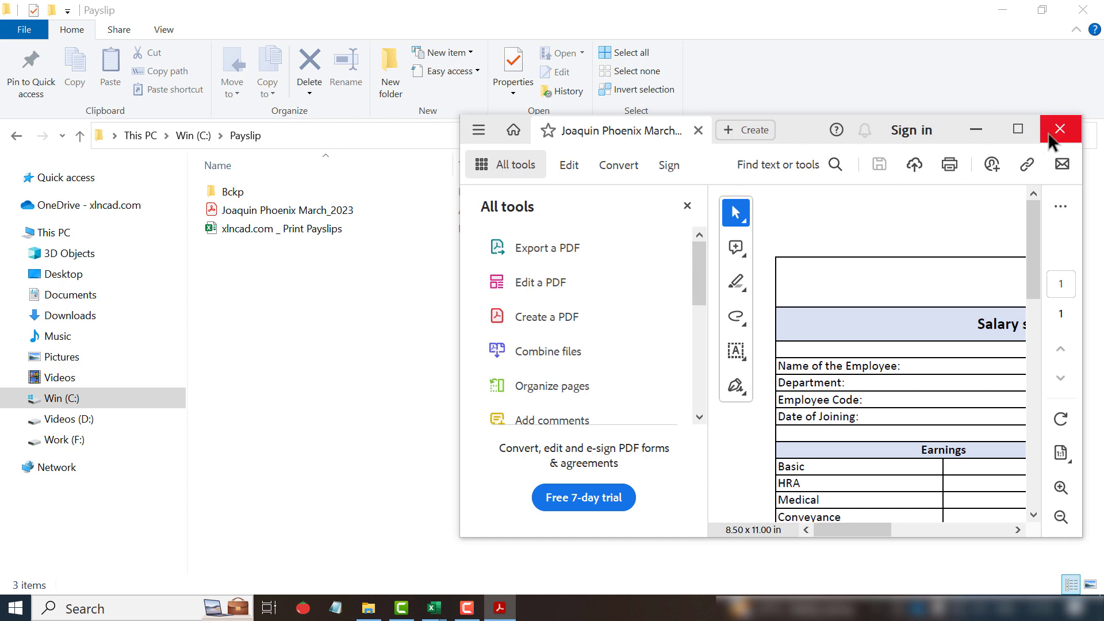
pyautogui.moveTo(434, 604)
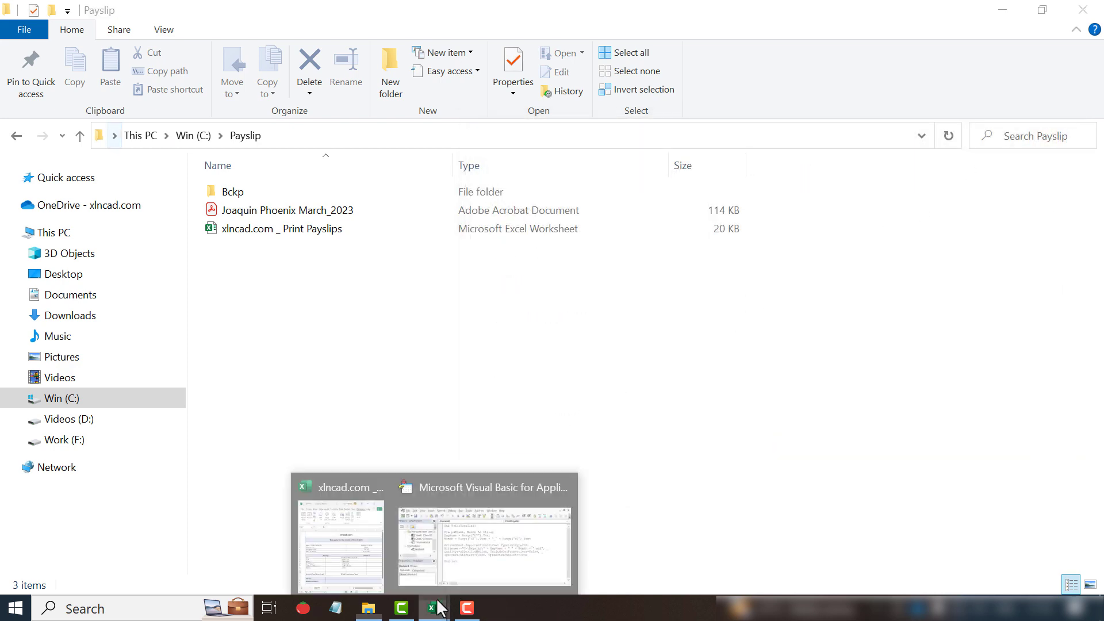
pyautogui.click(352, 507)
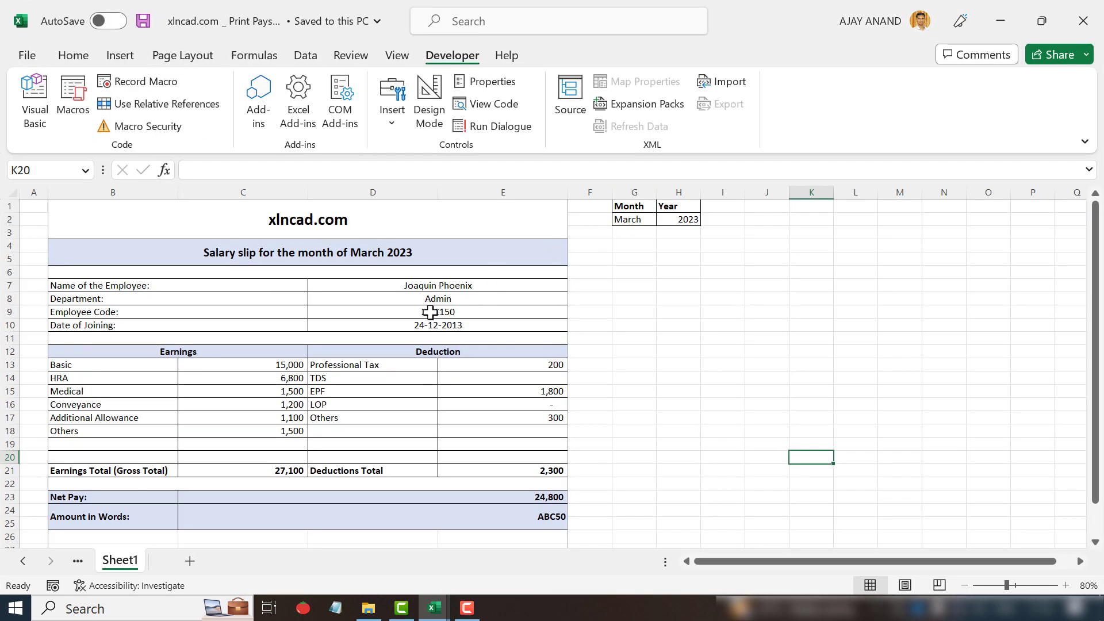
# - Set employee code cell D9 to XNC103 from its validation list
pyautogui.click(510, 314)
pyautogui.click(574, 312)
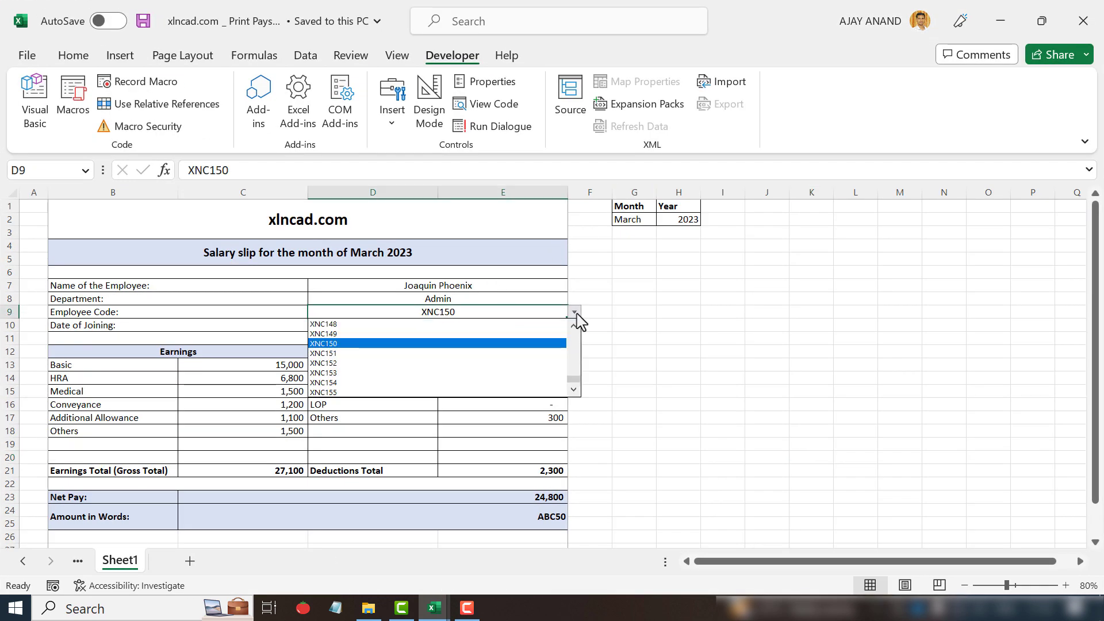
pyautogui.moveTo(574, 380); pyautogui.dragTo(577, 338)
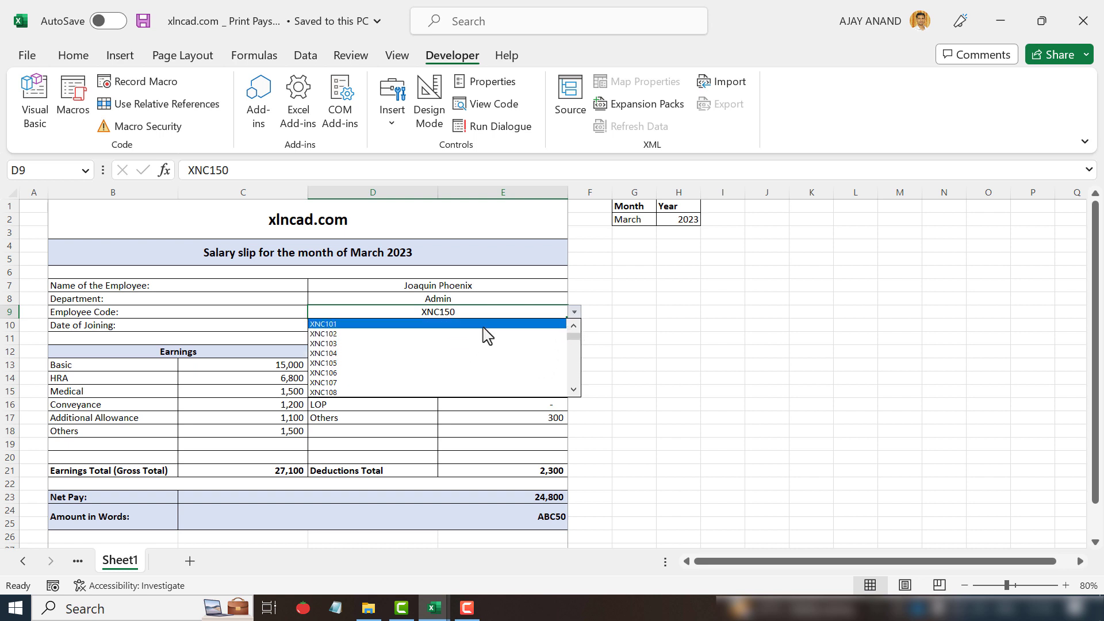
pyautogui.press('Escape')
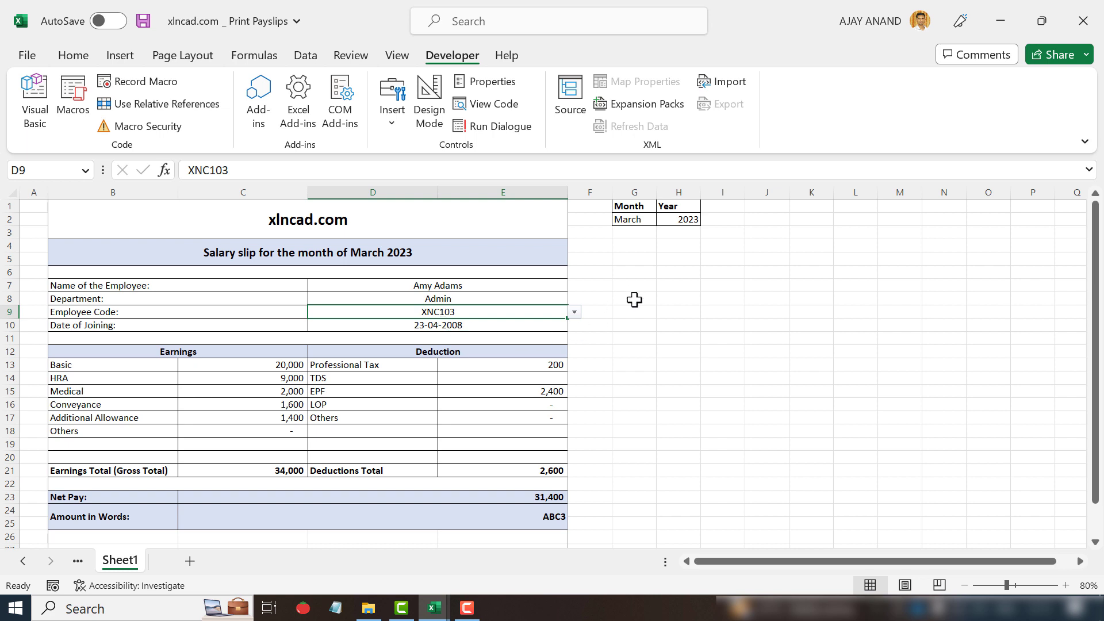
pyautogui.click(393, 118)
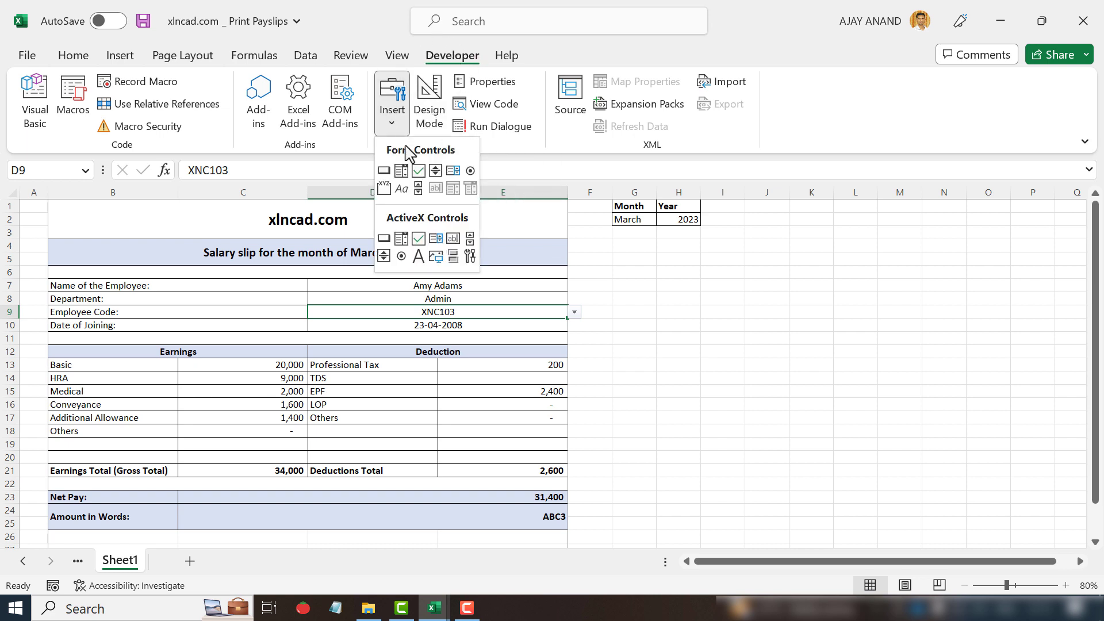
# - Draw a form button near G5 and assign it the PrintPayslip macro
pyautogui.click(384, 171)
pyautogui.moveTo(626, 258); pyautogui.dragTo(698, 284)
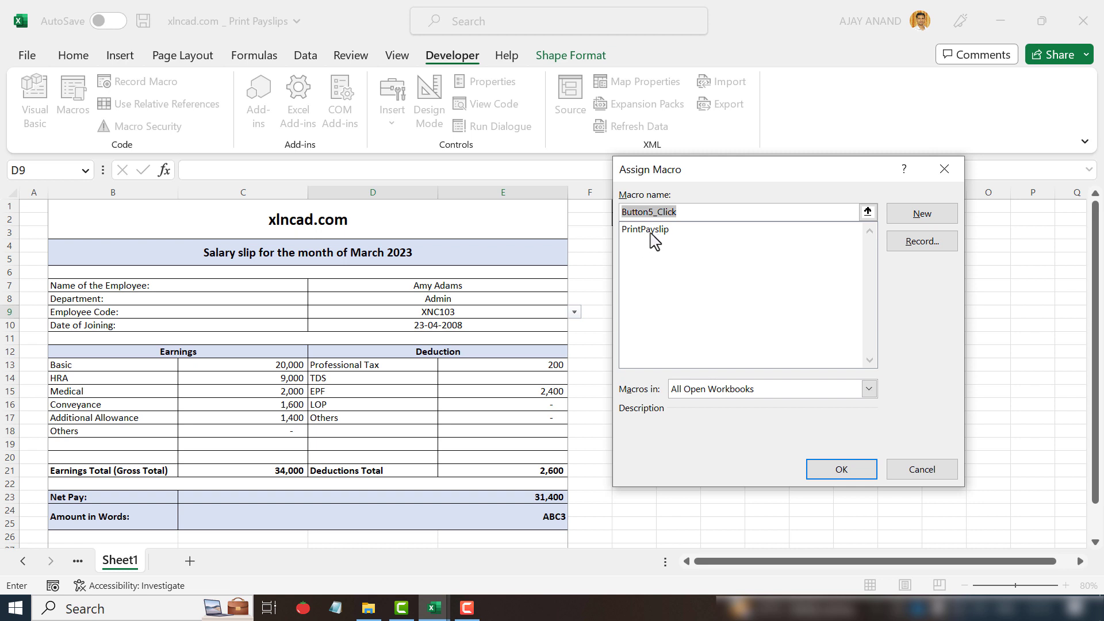
pyautogui.click(673, 231)
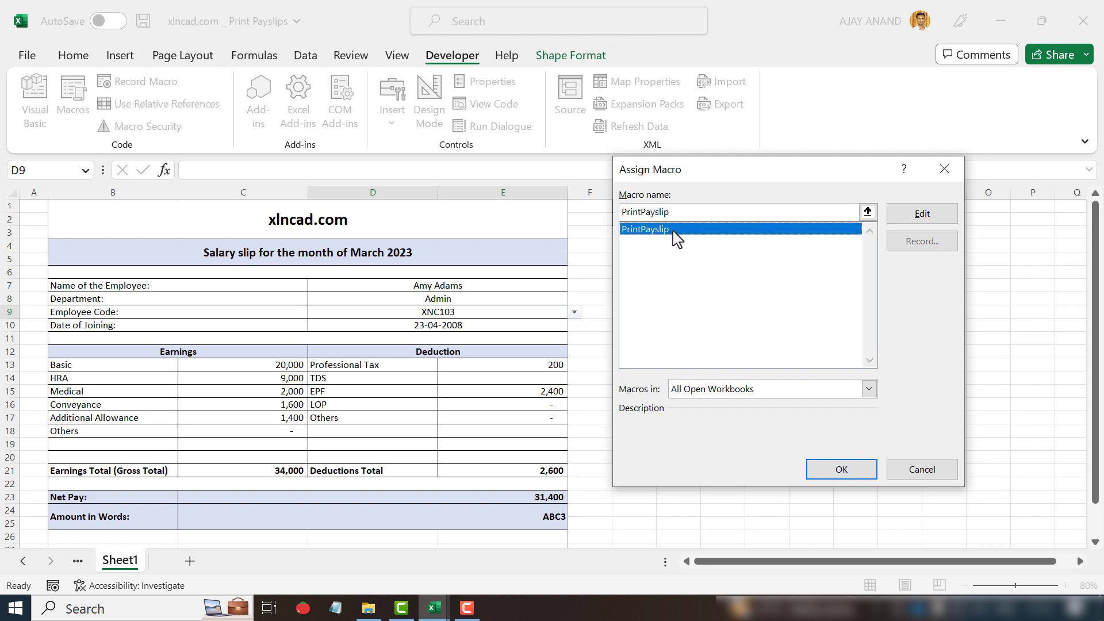
pyautogui.click(833, 472)
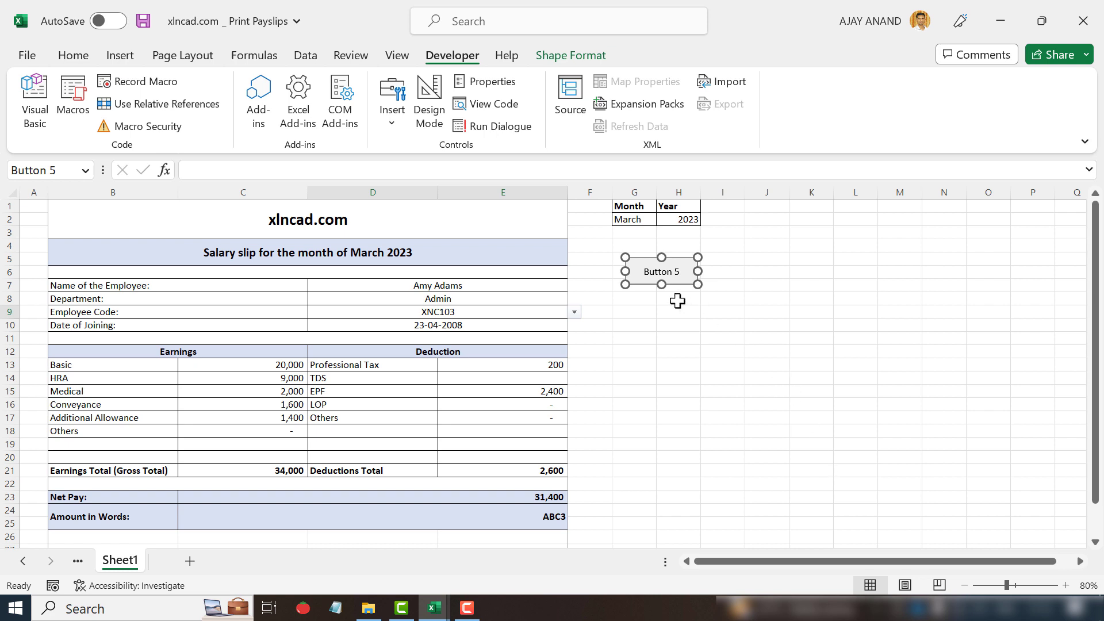
# - Label the button 'Print Payslip' and make the text bold
pyautogui.click(675, 274)
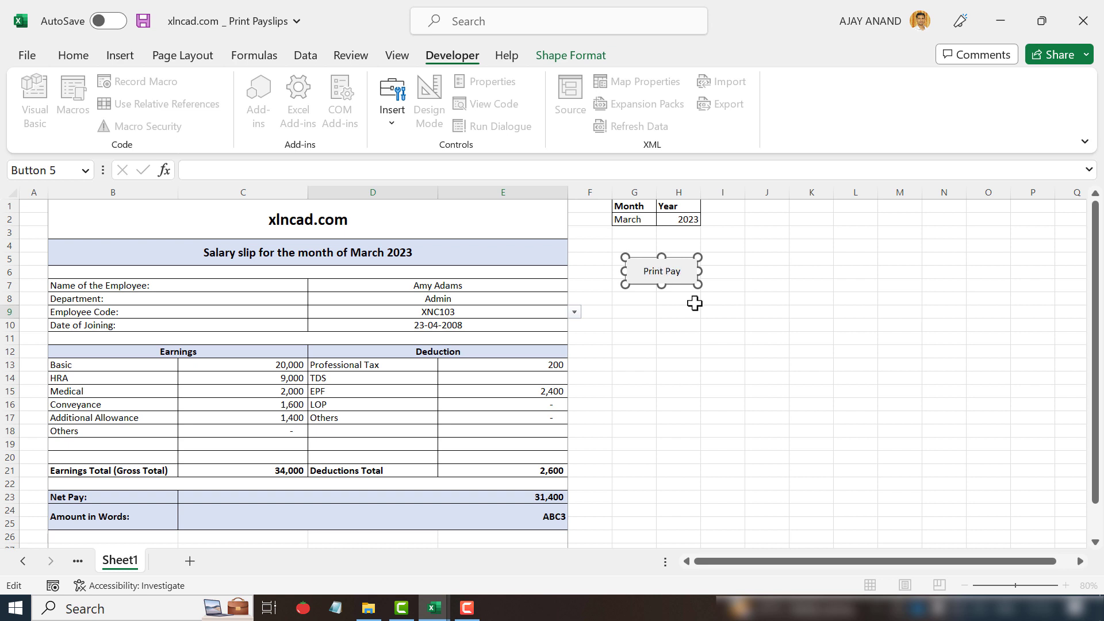
pyautogui.hotkey('ctrl', 'a')
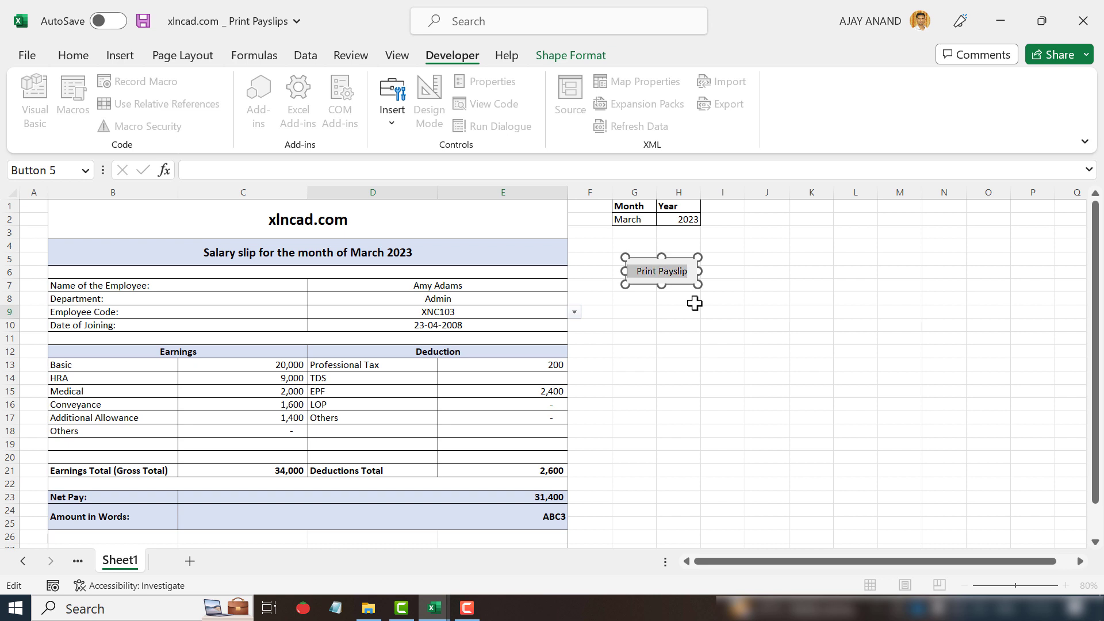
pyautogui.hotkey('ctrl', 'b')
pyautogui.press('Right')
# - Close the VBA editor and place the workbook window beside the Payslip folder
pyautogui.click(799, 330)
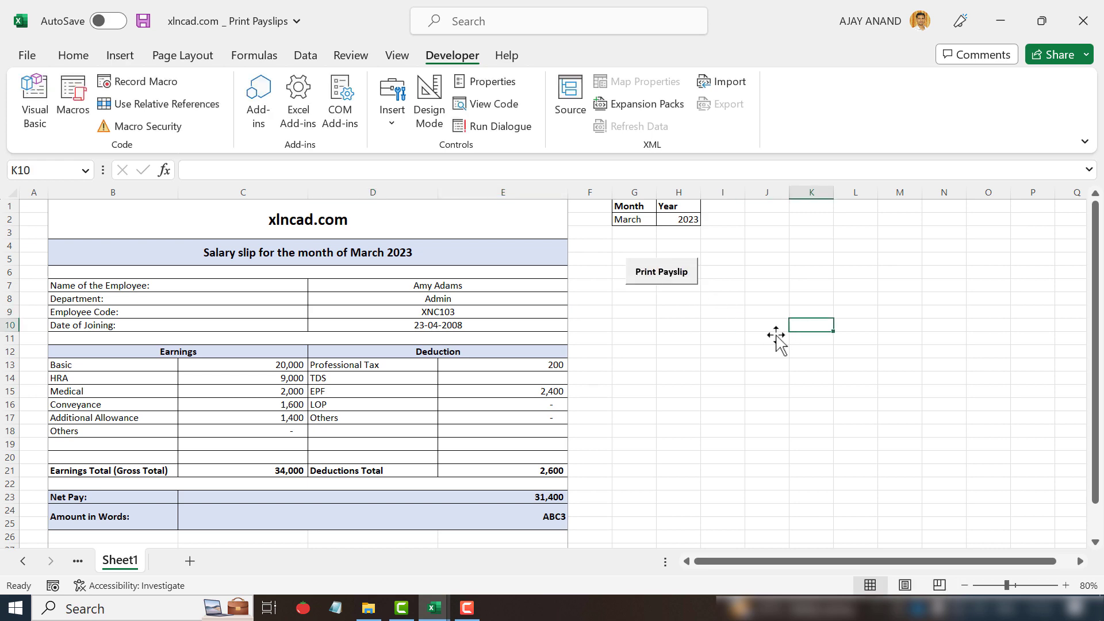
pyautogui.moveTo(434, 607)
pyautogui.click(485, 550)
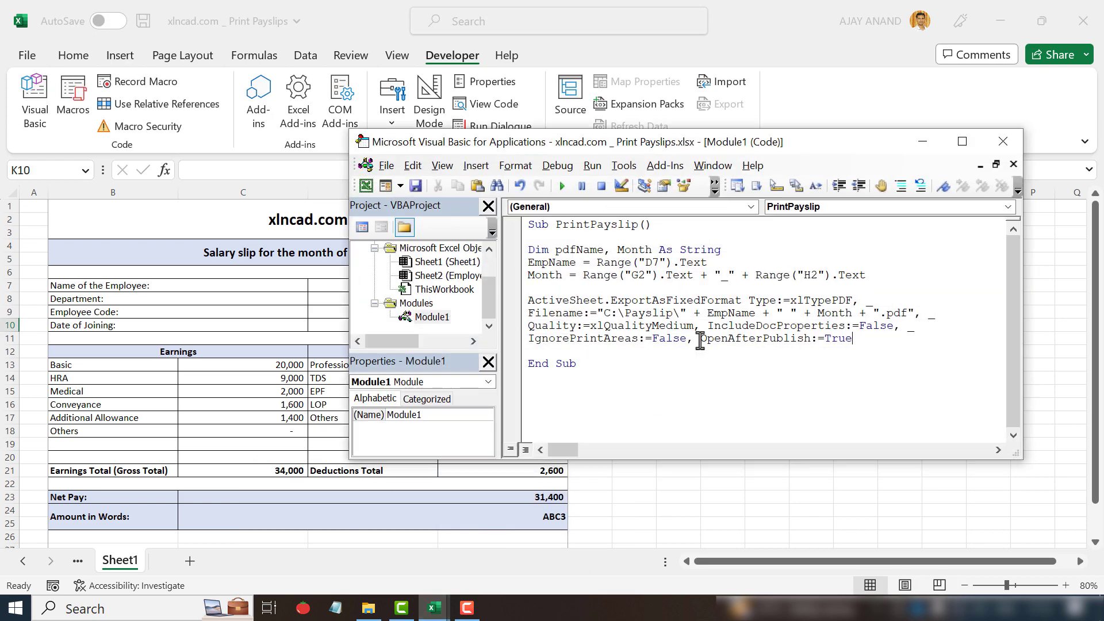
pyautogui.click(1003, 141)
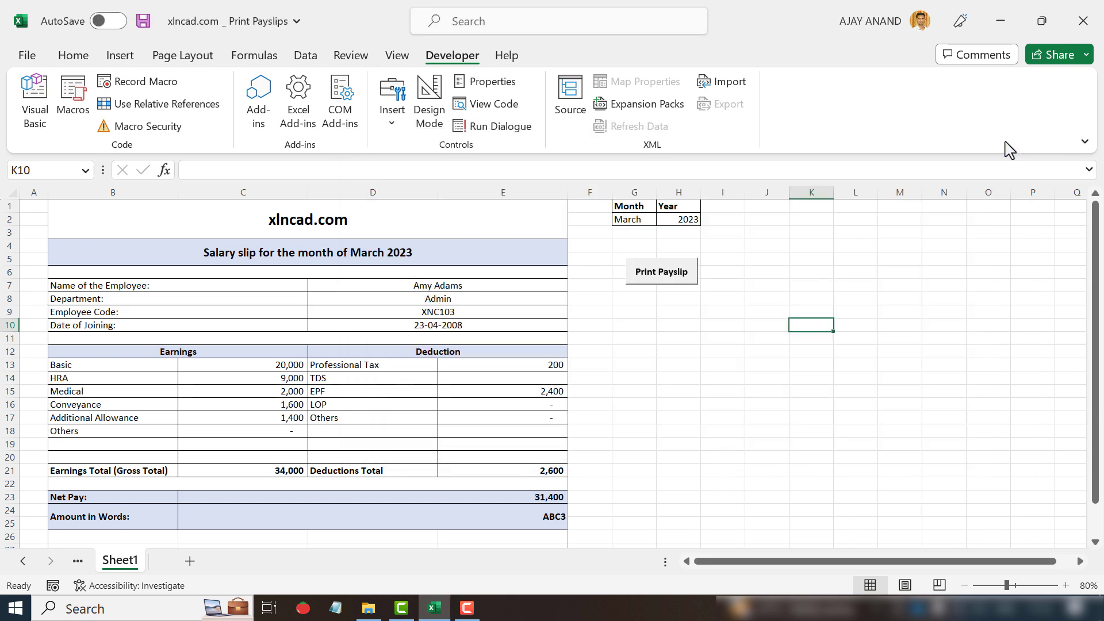
pyautogui.click(1042, 21)
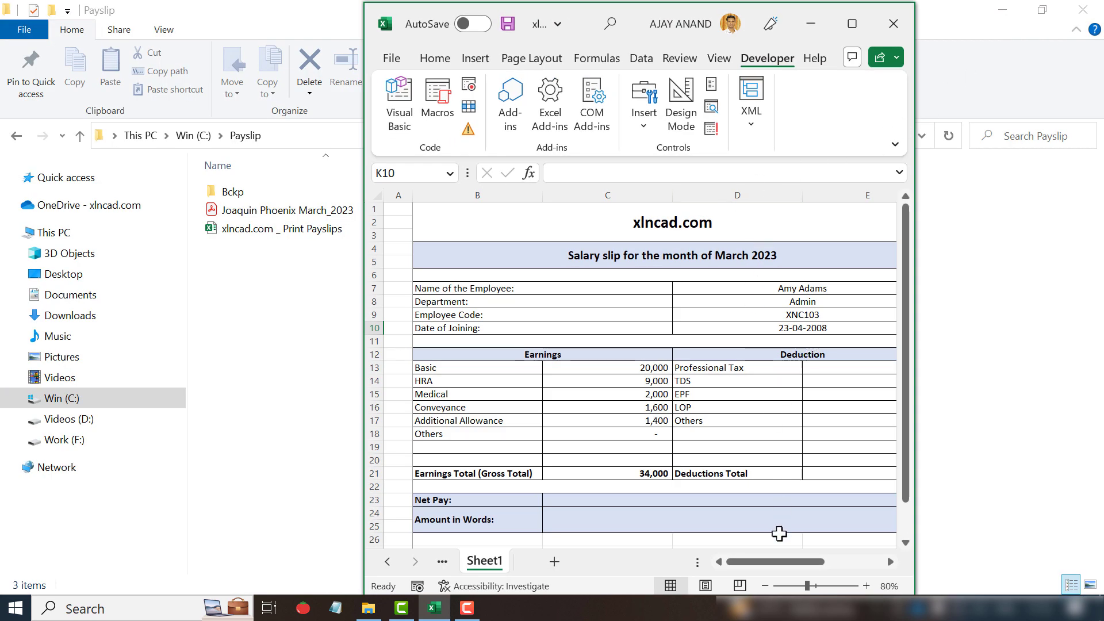
pyautogui.moveTo(779, 562); pyautogui.dragTo(834, 564)
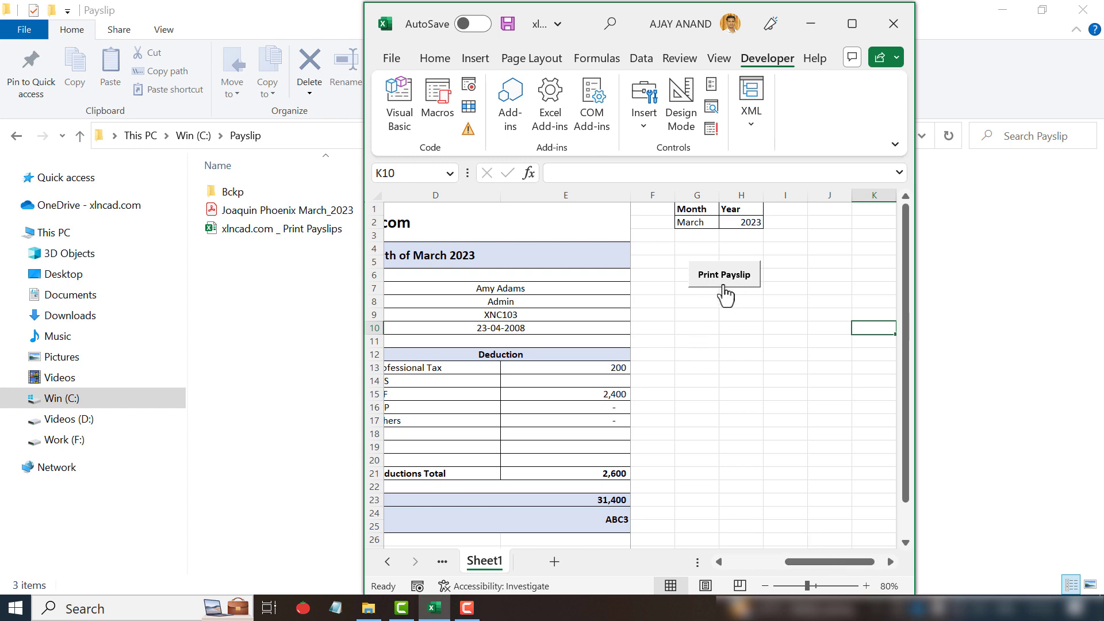
# - Test Print Payslip on the current employee, view the PDF, then close the viewer
pyautogui.click(726, 276)
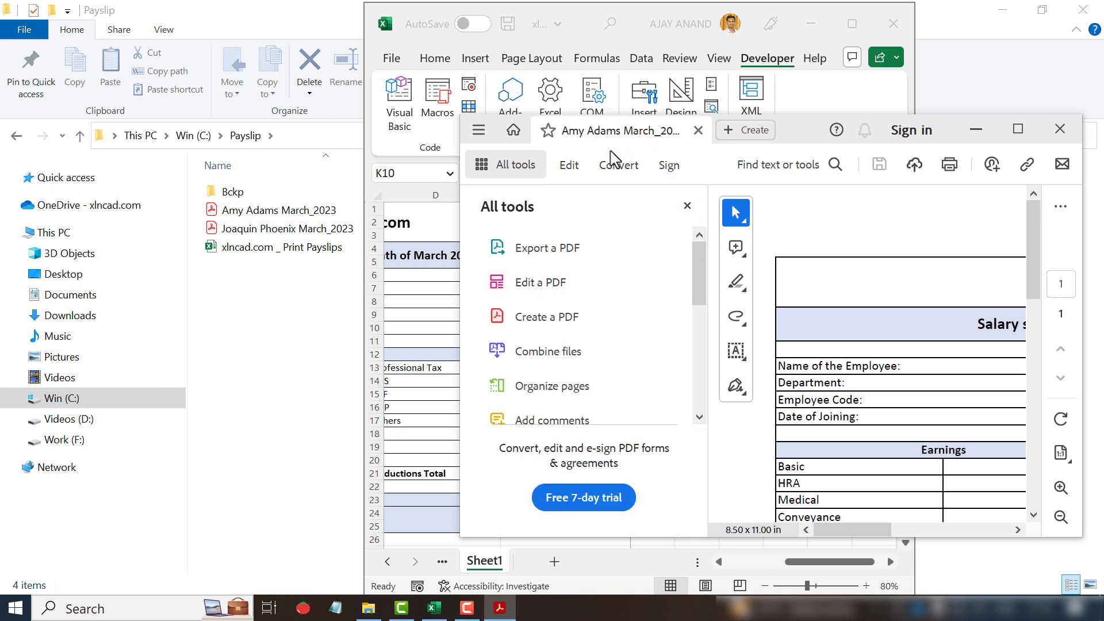
pyautogui.click(687, 206)
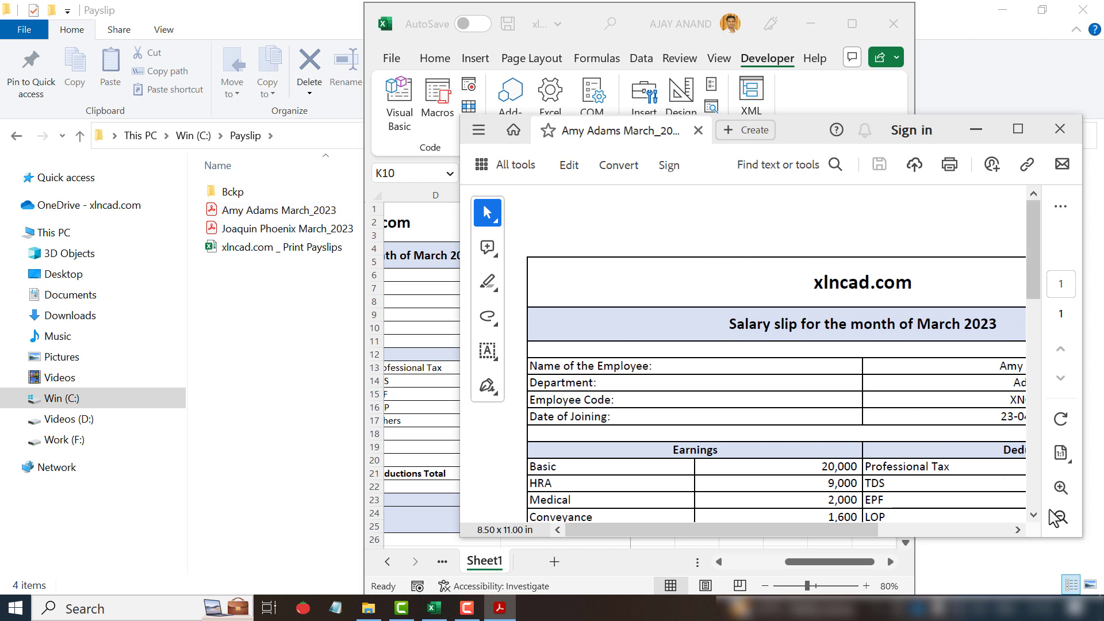
pyautogui.click(1061, 517)
pyautogui.click(1061, 517)
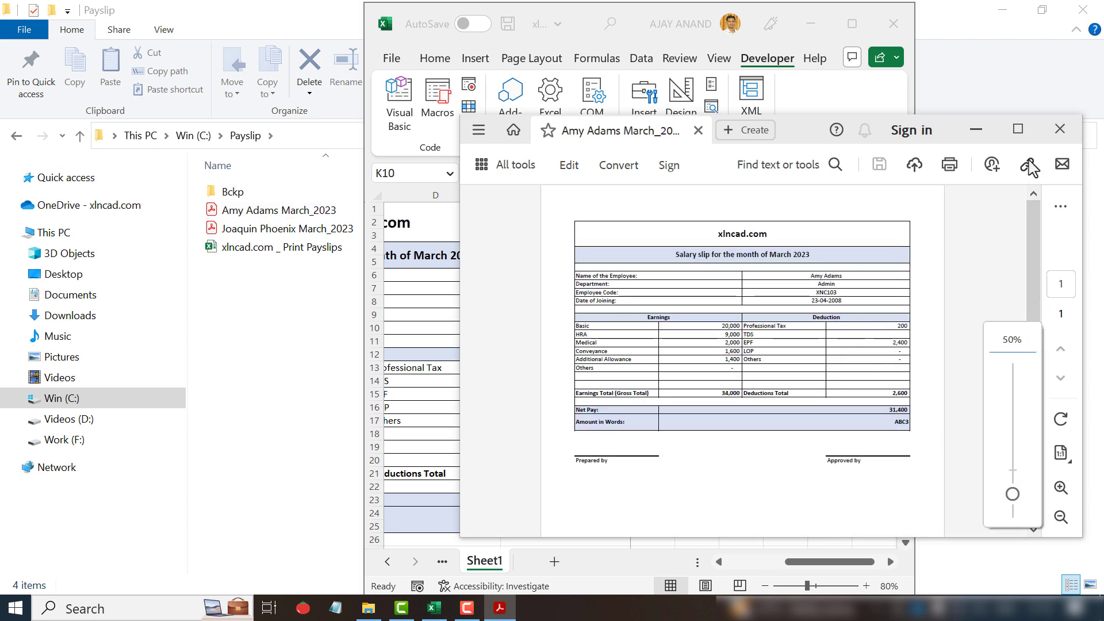
pyautogui.click(1060, 130)
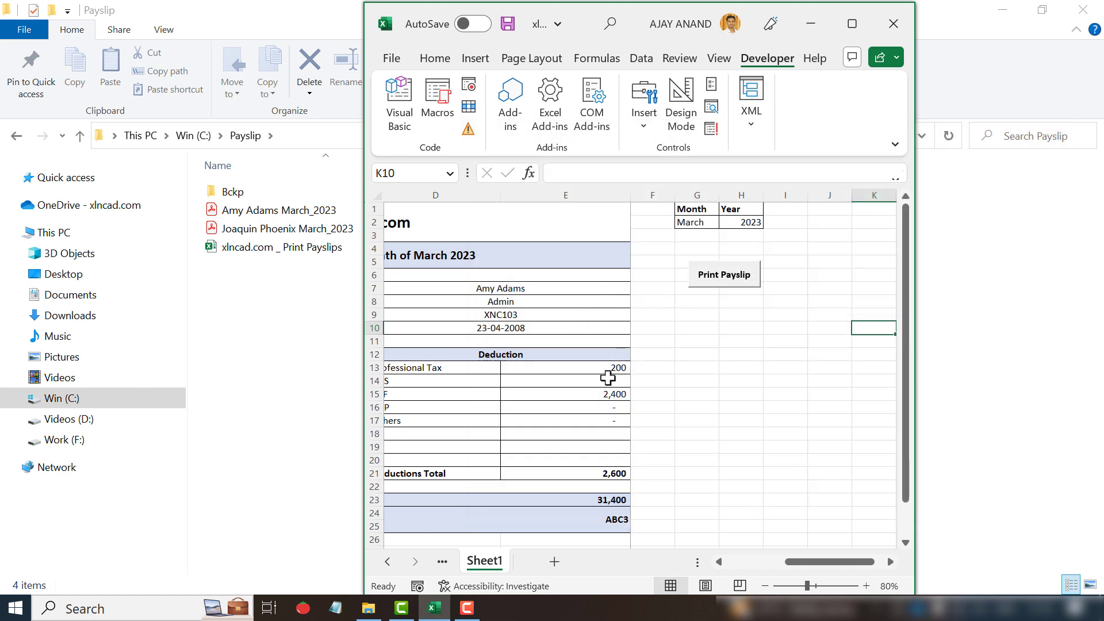
# - Choose employee XNC133 from the D9 code list
pyautogui.click(579, 317)
pyautogui.click(651, 315)
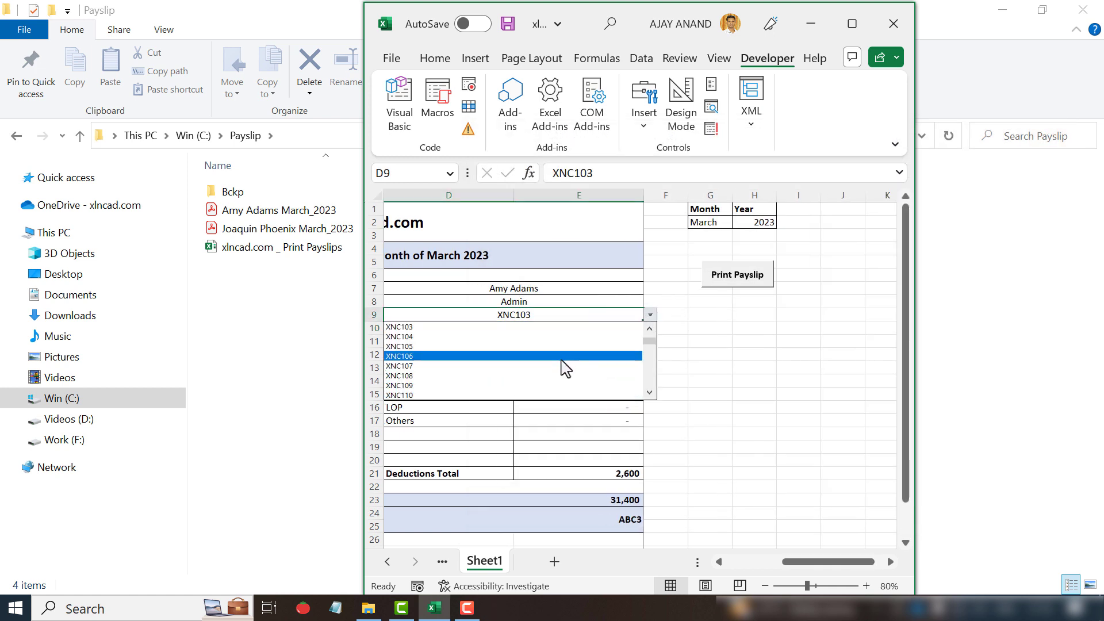
pyautogui.moveTo(650, 344); pyautogui.dragTo(649, 366)
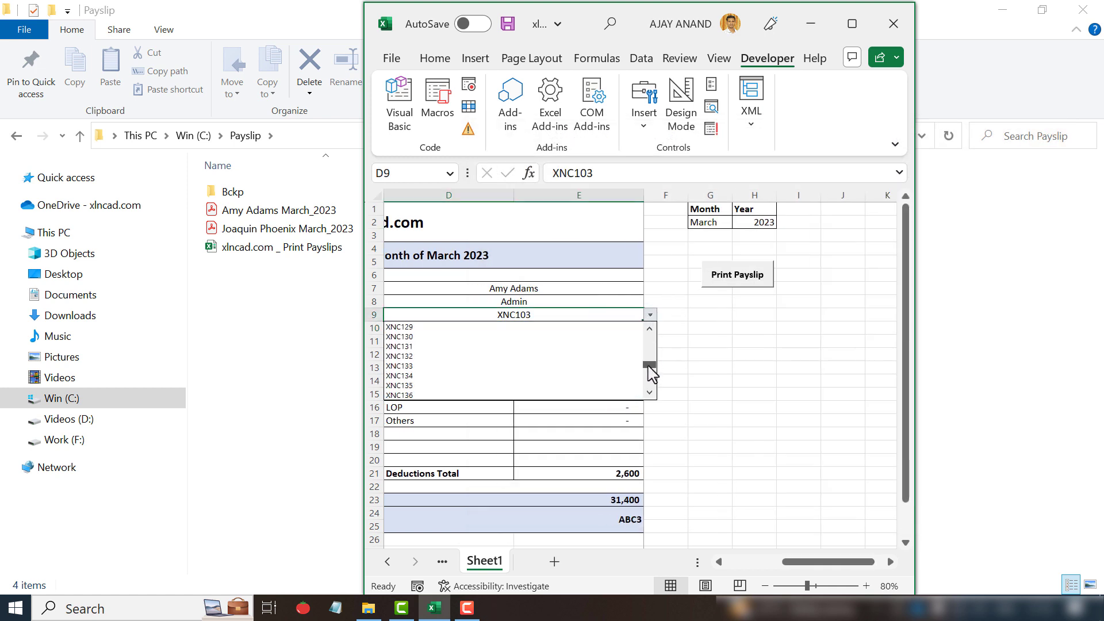
pyautogui.click(581, 366)
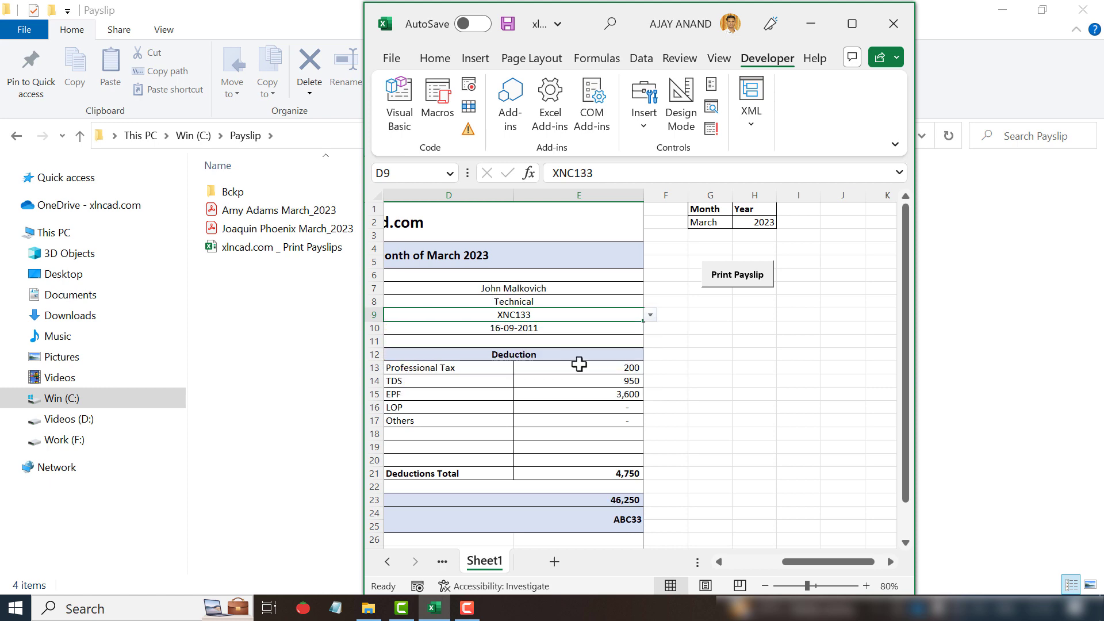
# - Export XNC133's March_2023 payslip PDF with Print Payslip and maximize Excel again
pyautogui.click(738, 277)
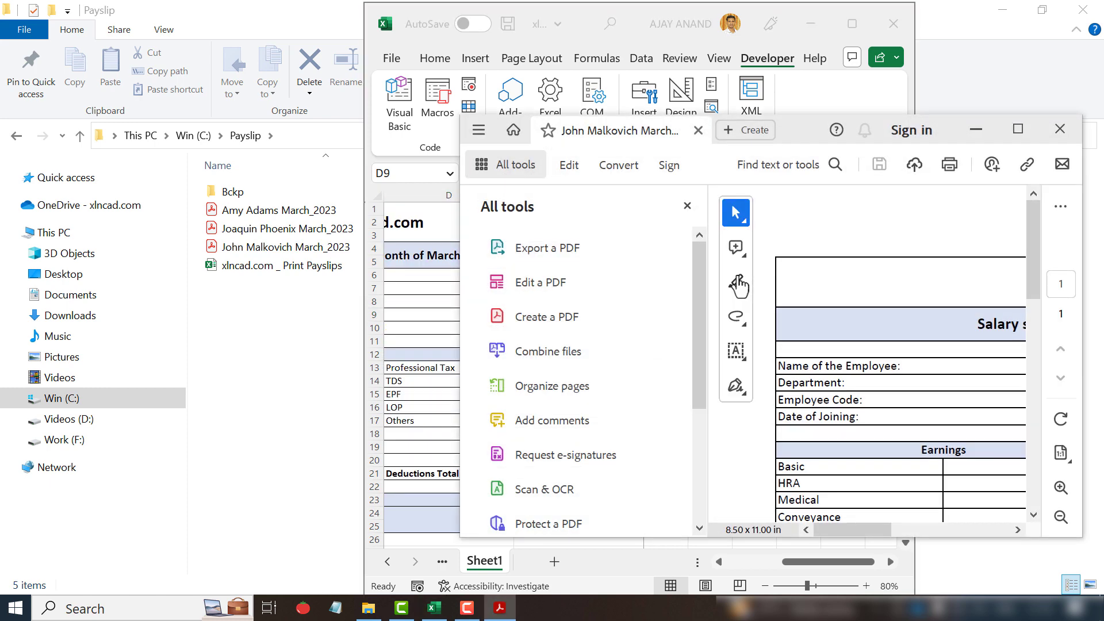
pyautogui.click(1060, 128)
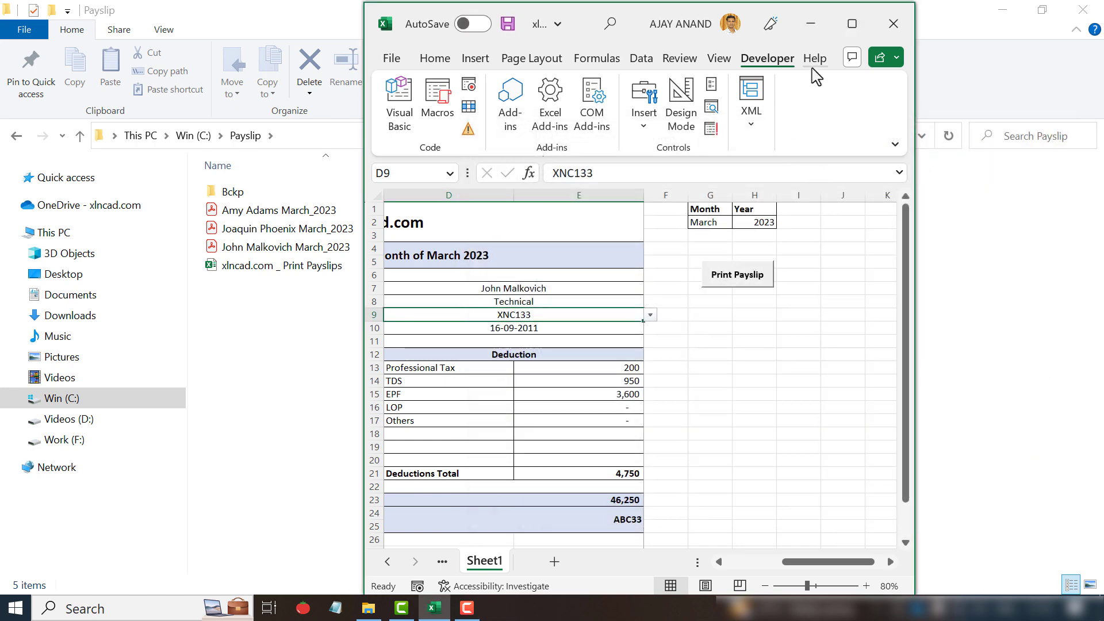
pyautogui.click(851, 23)
pyautogui.moveTo(809, 561); pyautogui.dragTo(716, 565)
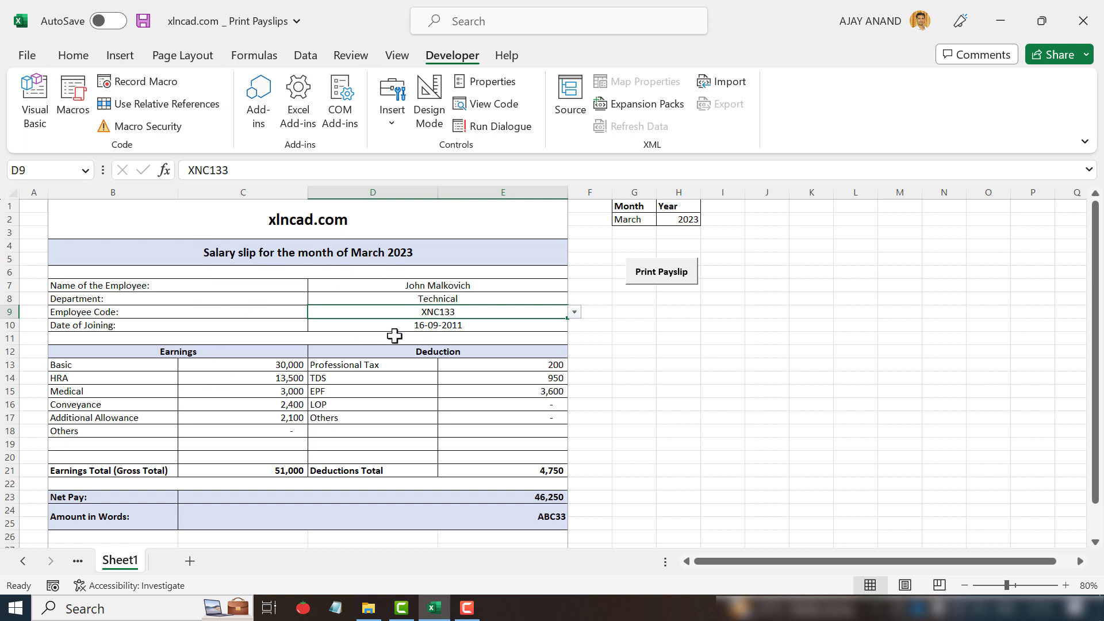
# - Switch to the Employee Details sheet and scroll up to its header rows
pyautogui.click(23, 561)
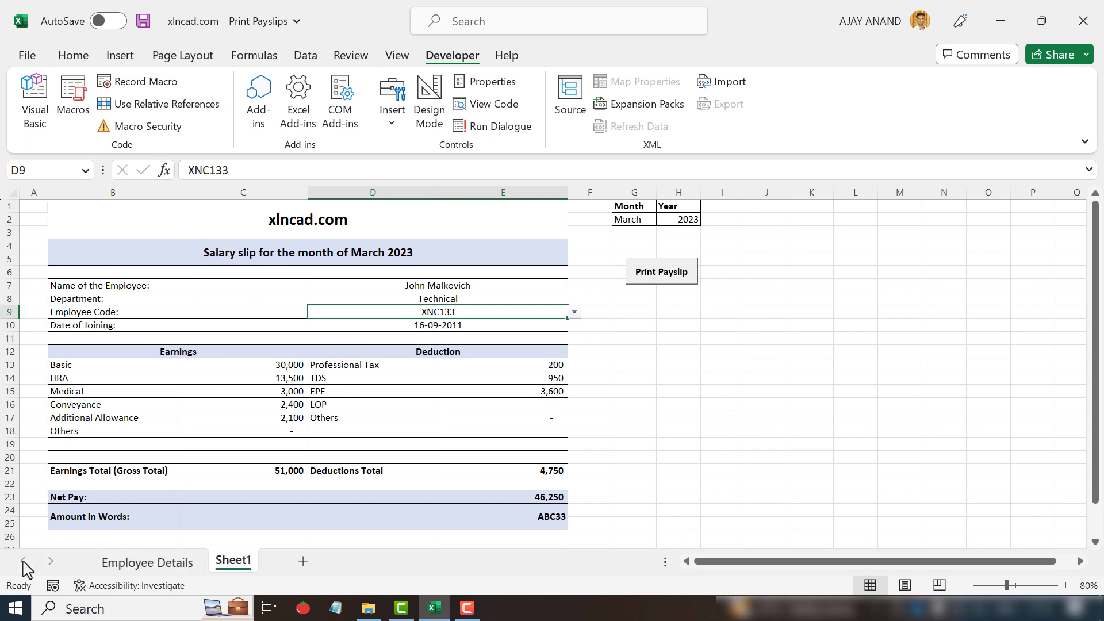
pyautogui.click(119, 566)
pyautogui.scroll(10, 91, 350)
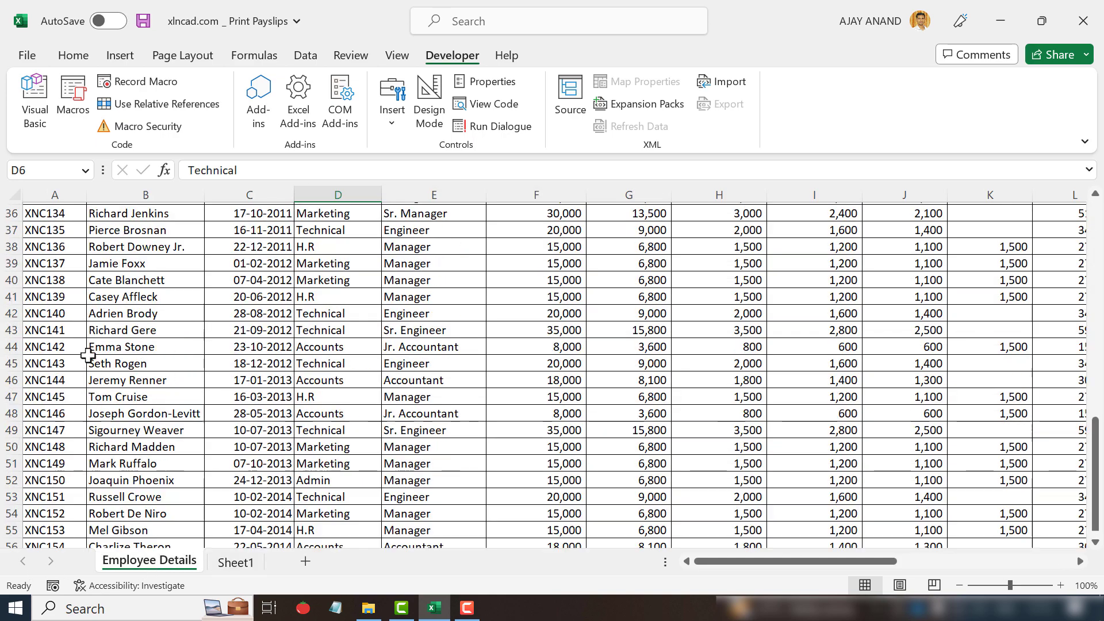
pyautogui.scroll(4, 88, 354)
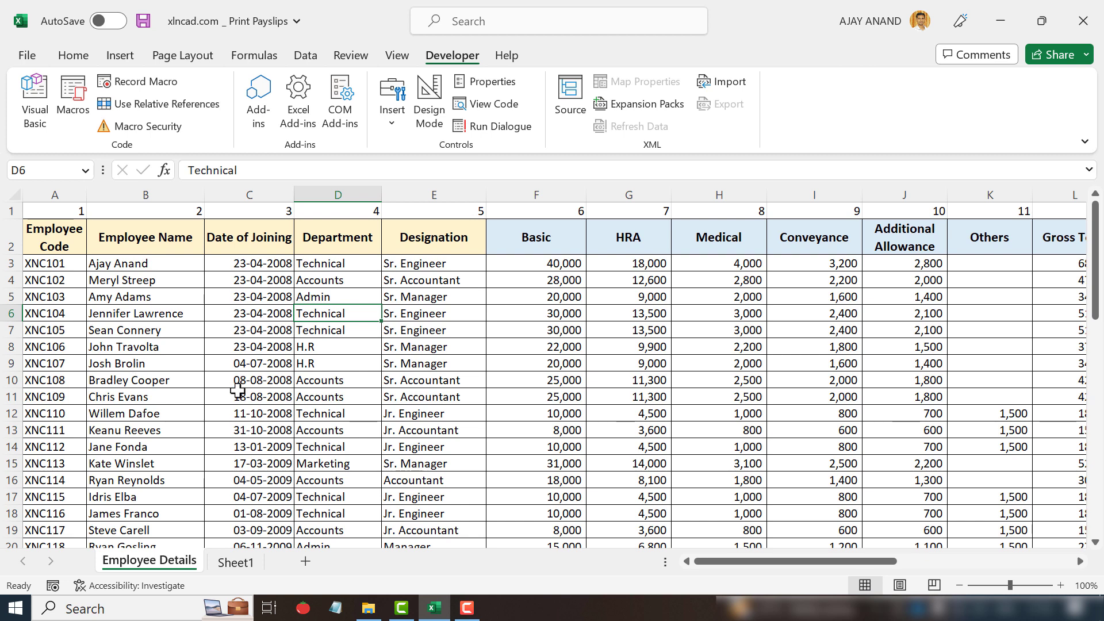
# - Open the Visual Basic editor, enlarge its window, and insert a new module
pyautogui.click(36, 115)
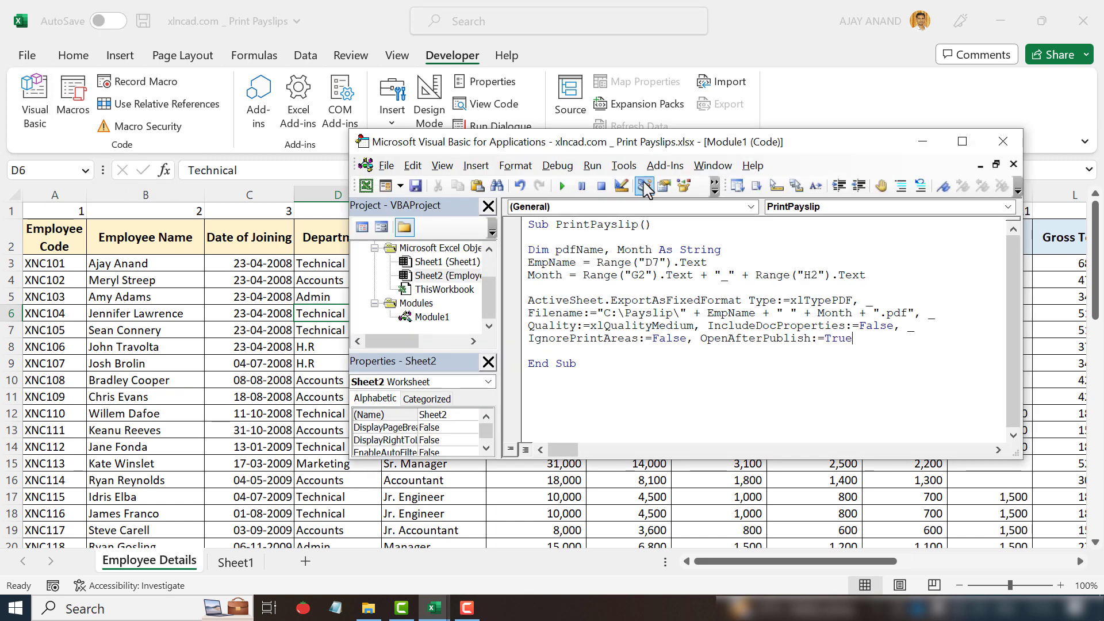
pyautogui.moveTo(642, 132); pyautogui.dragTo(638, 29)
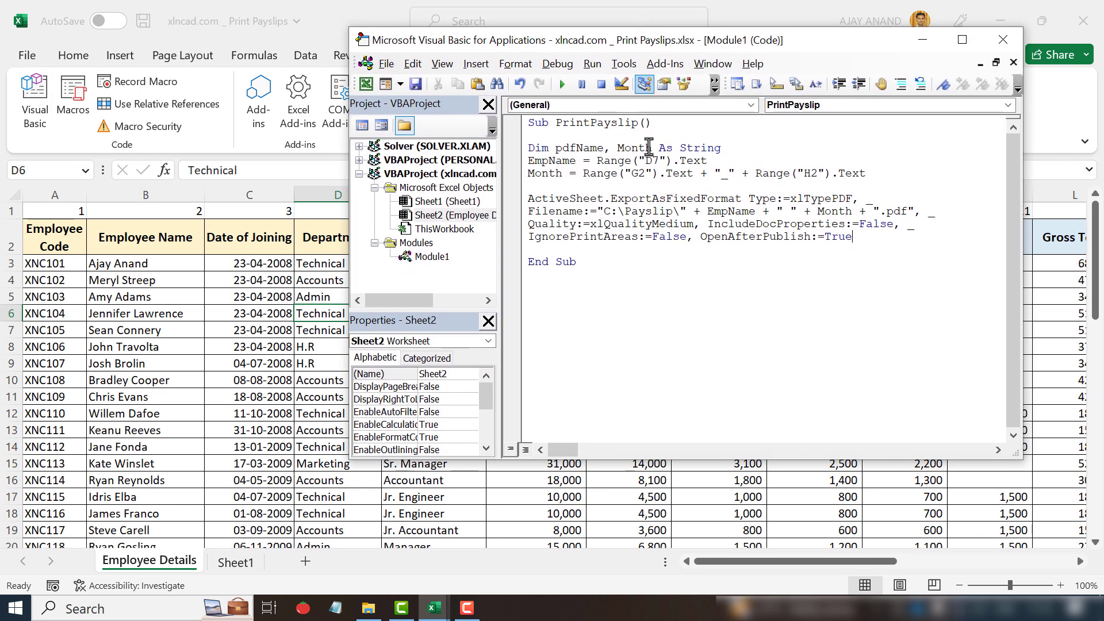
pyautogui.moveTo(693, 459); pyautogui.dragTo(696, 516)
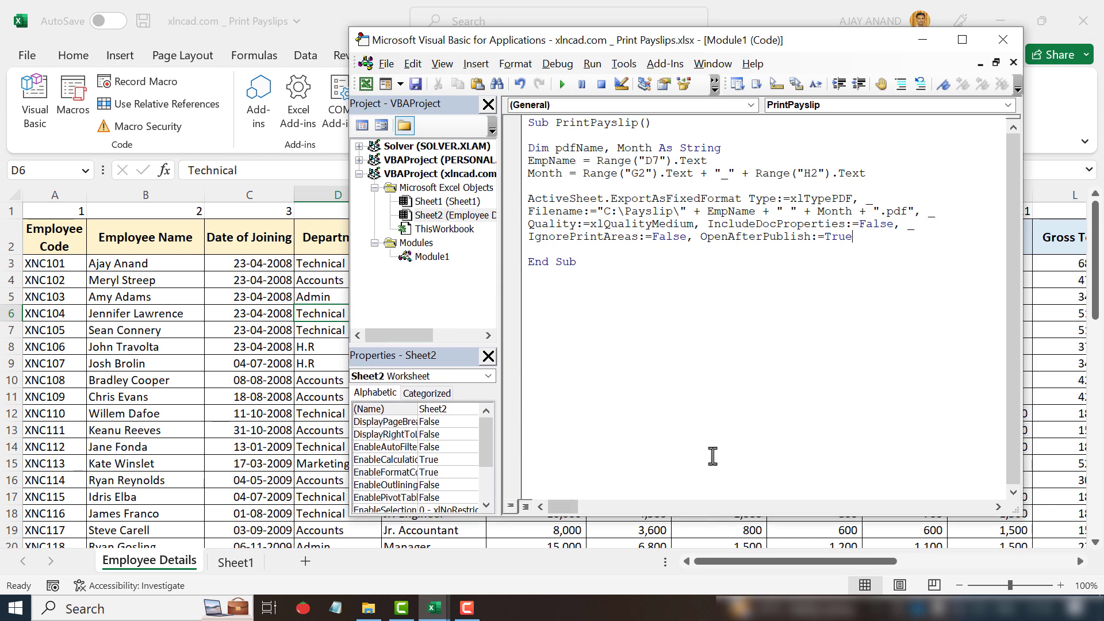
pyautogui.click(440, 262)
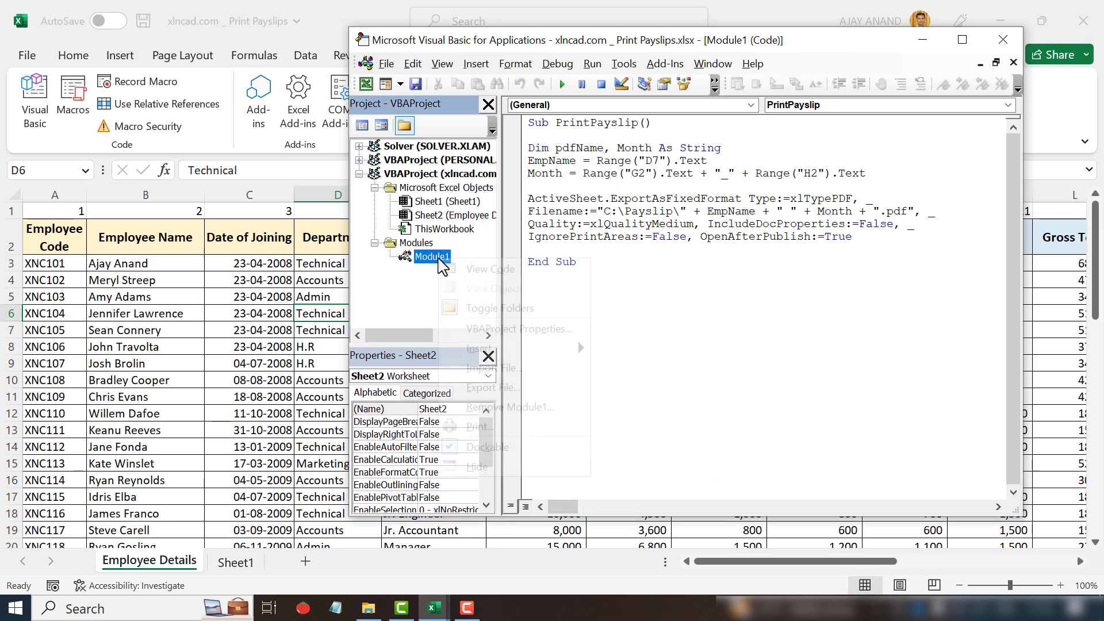
pyautogui.rightClick(440, 262)
pyautogui.moveTo(570, 349)
pyautogui.click(623, 370)
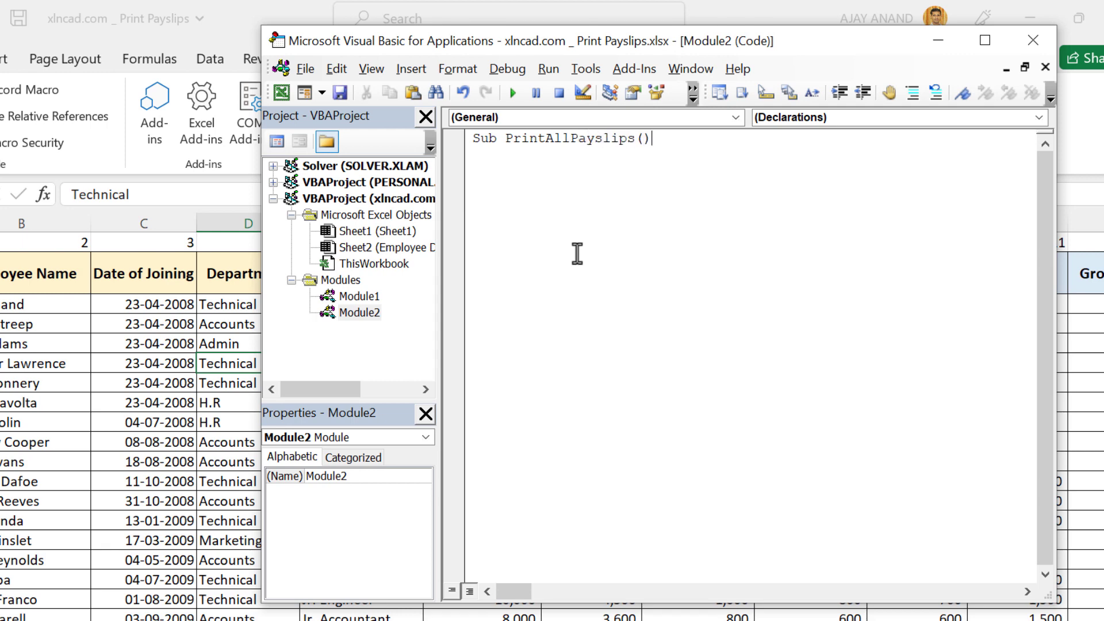
# - Declare EmpCodes(1 to 150) As String and a, b As Integer, set a = 1, select Employee Details A3
pyautogui.press('Return')
pyautogui.press('Return')
pyautogui.press('Return')
pyautogui.press('Return')
pyautogui.press('Up')
pyautogui.press('Up')
pyautogui.write('Dim ')
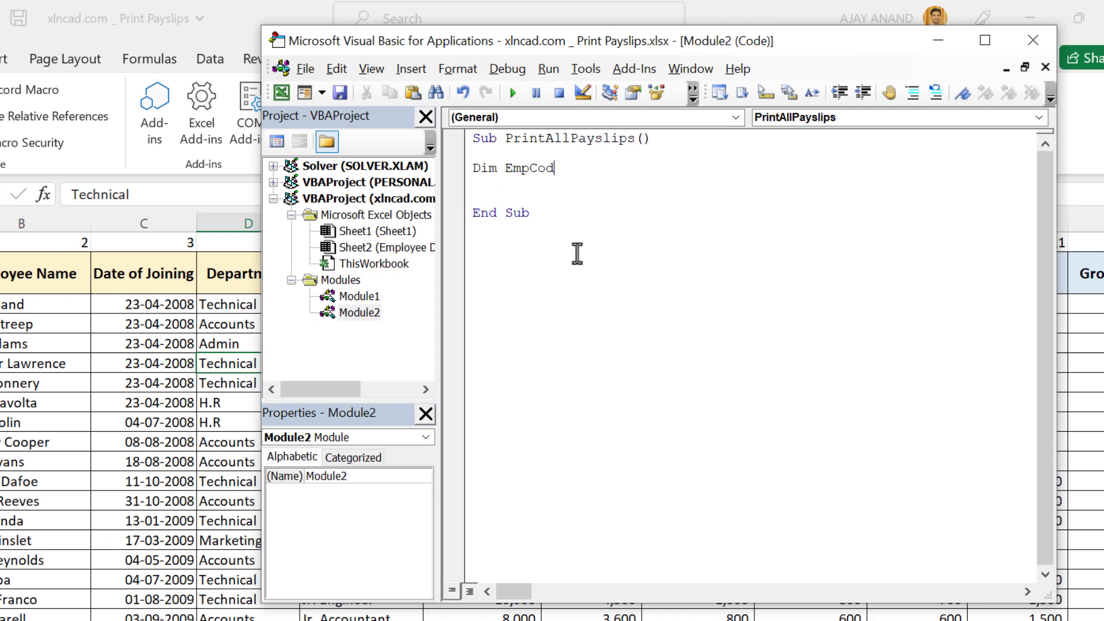
pyautogui.write('EmpCodes(1 to 150) As String')
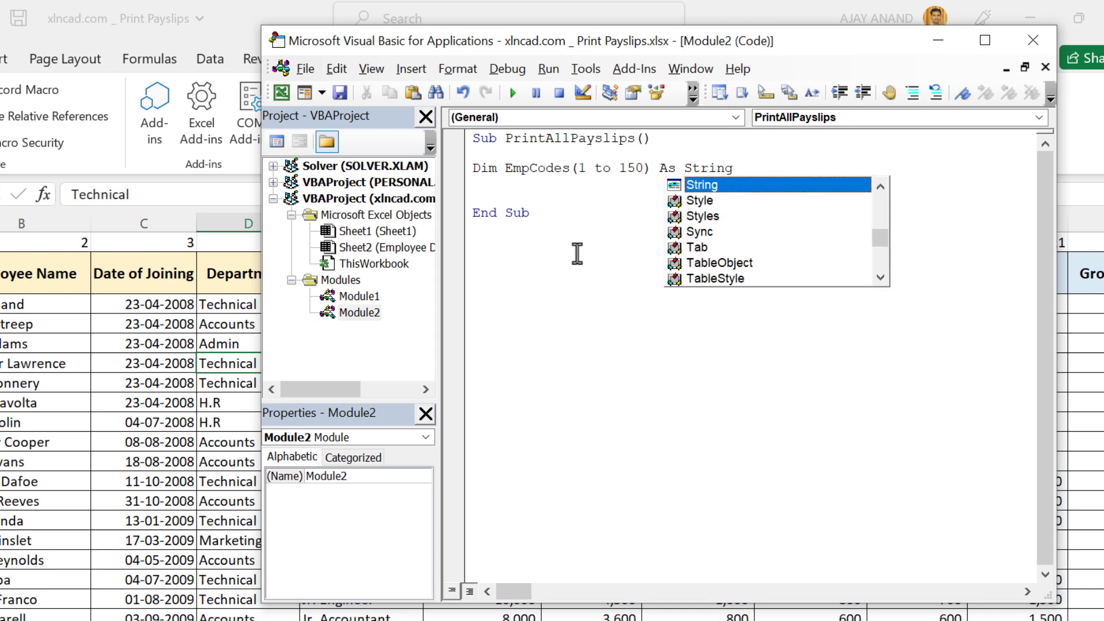
pyautogui.press('Return')
pyautogui.write('Dim a, b As Integer')
pyautogui.press('Return')
pyautogui.write('a = 1')
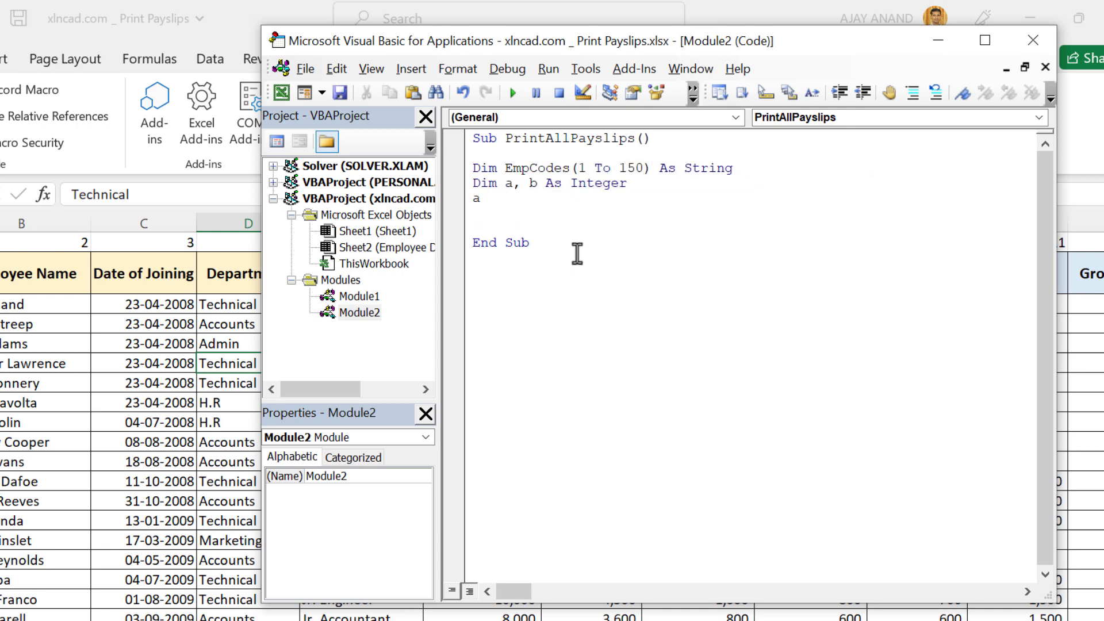
pyautogui.press('Return')
pyautogui.press('Return')
pyautogui.write('Sheets("Employee Details").Select')
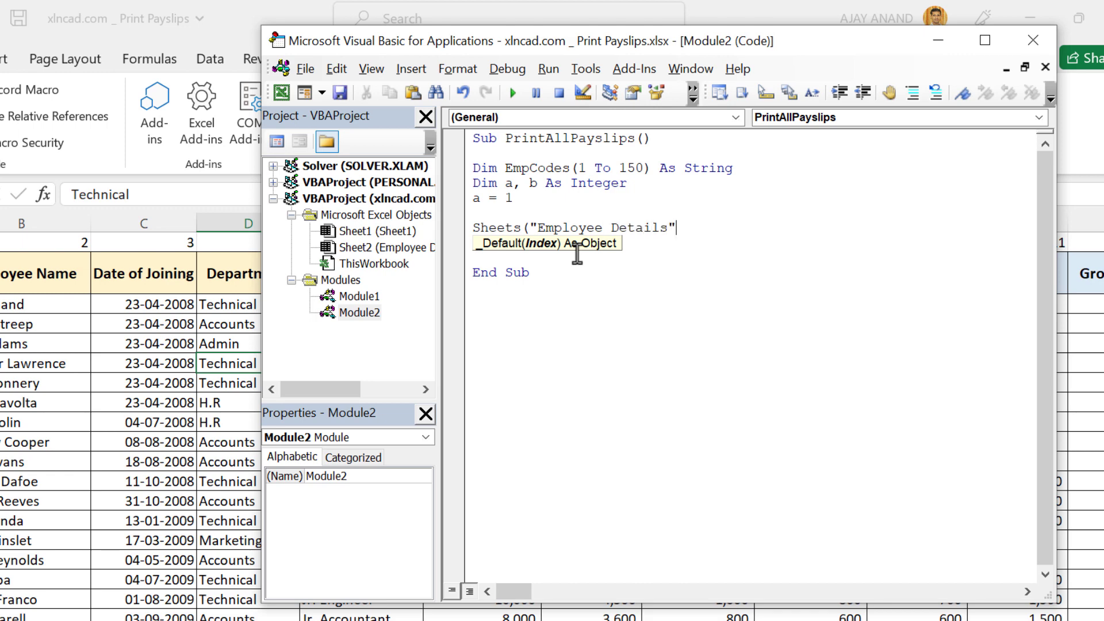
pyautogui.press('Return')
pyautogui.write('Range("A3").select')
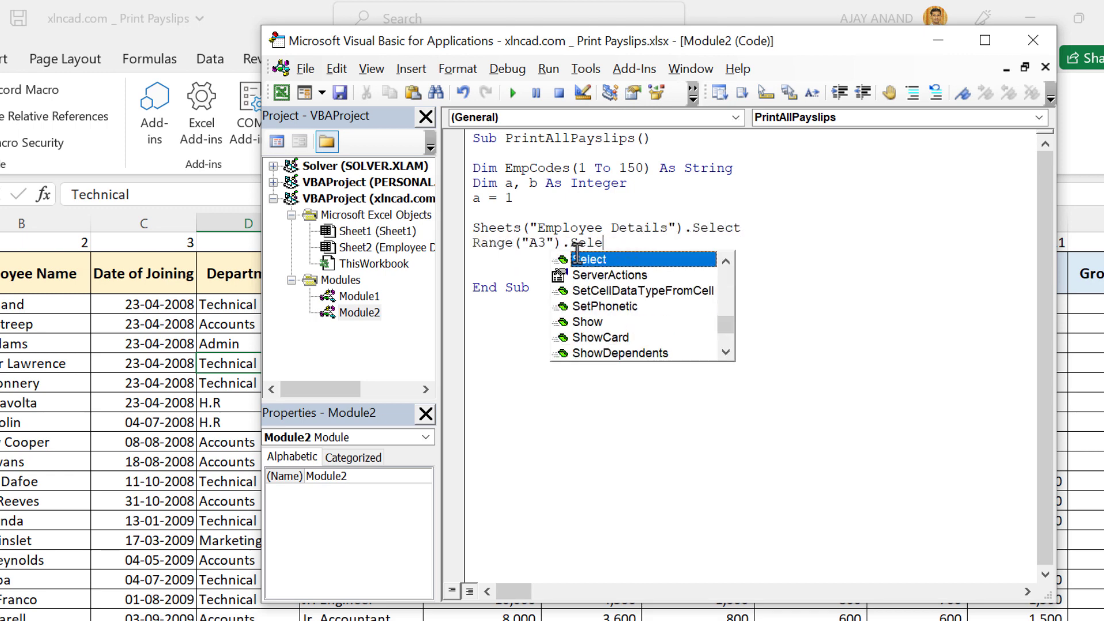
# - Write a Do Until loop storing each code in EmpCodes(a), incrementing a, moving down a row
pyautogui.press('Return')
pyautogui.press('Return')
pyautogui.write('Do Until ActiveCell.Value = ""')
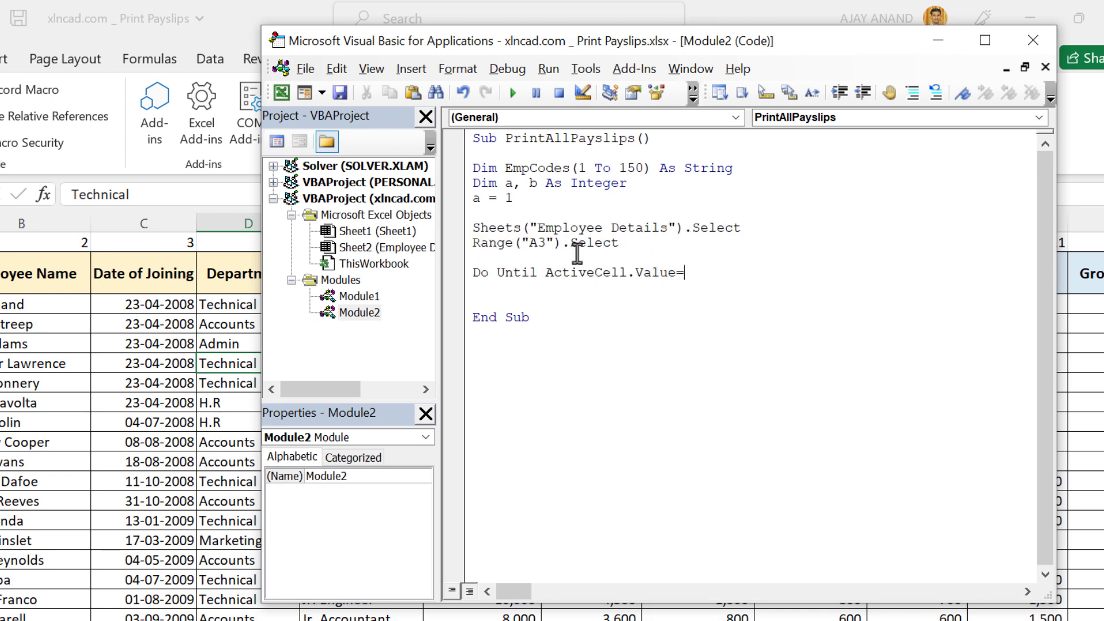
pyautogui.press('Return')
pyautogui.press('Tab')
pyautogui.write('EmpCodes(a) = ActiveCell.Value')
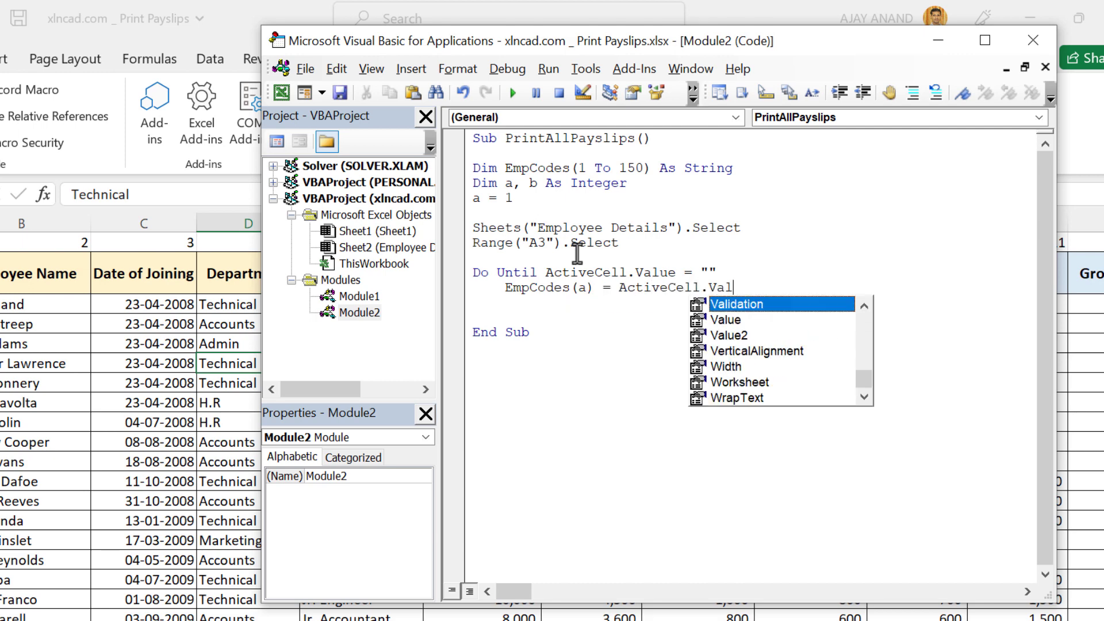
pyautogui.press('Return')
pyautogui.write('a = a + 1')
pyautogui.press('Return')
pyautogui.write('ActiveCell.')
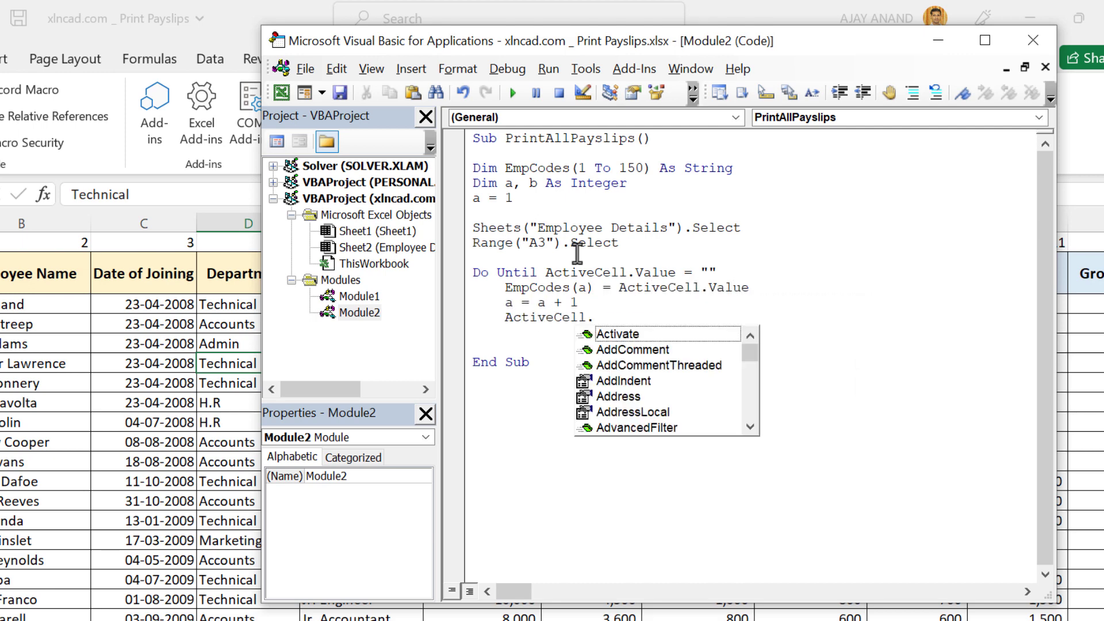
pyautogui.write('Offset(1, 0).Select')
pyautogui.press('Return')
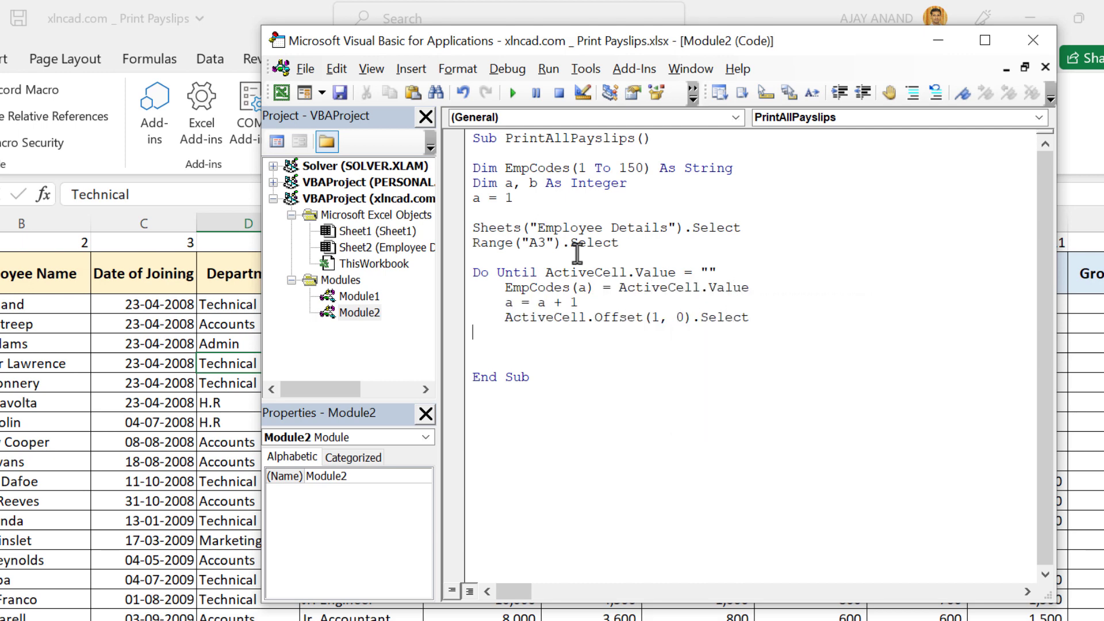
pyautogui.press('BackSpace')
pyautogui.write('Loop')
pyautogui.press('Return')
pyautogui.press('Return')
# - Add b=a and select cell D9 on Sheet1
pyautogui.write('b=a')
pyautogui.press('Return')
pyautogui.press('Return')
pyautogui.write('Sheets("Sheet')
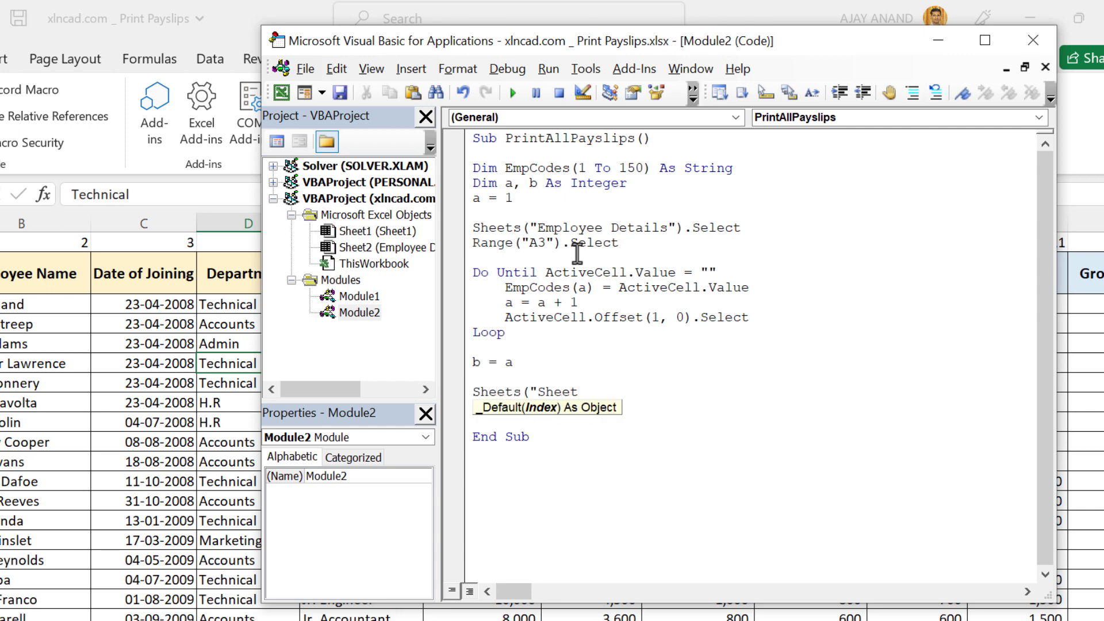
pyautogui.write('1").Select')
pyautogui.press('Return')
pyautogui.write('Range("D9"')
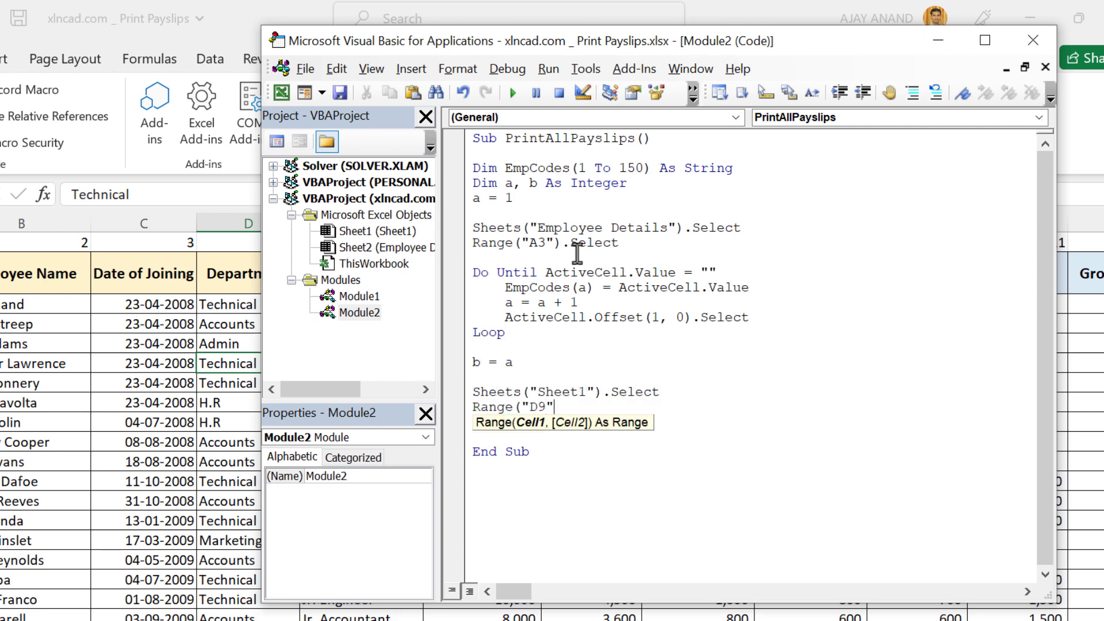
pyautogui.write(').Select')
pyautogui.press('Return')
pyautogui.press('Return')
# - Write a For a = 1 to b - 1 loop setting D9 to EmpCodes(a) and calling PrintPayslip
pyautogui.write('For a =1 to b')
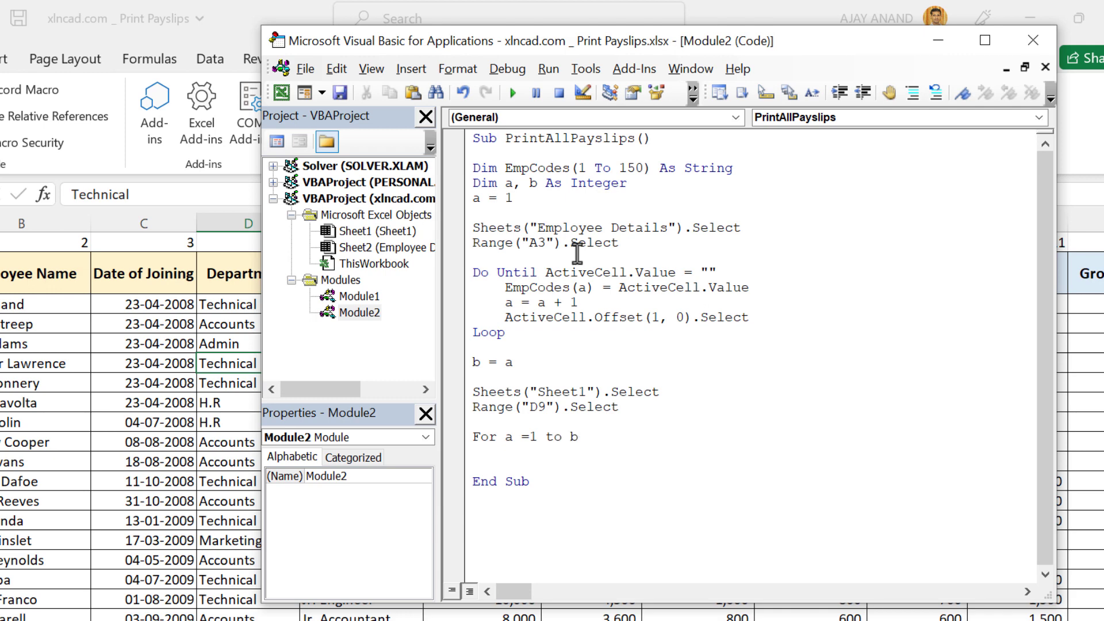
pyautogui.write(' - 1')
pyautogui.press('Return')
pyautogui.write('ActiveCell.Value = EmpCodes(a)')
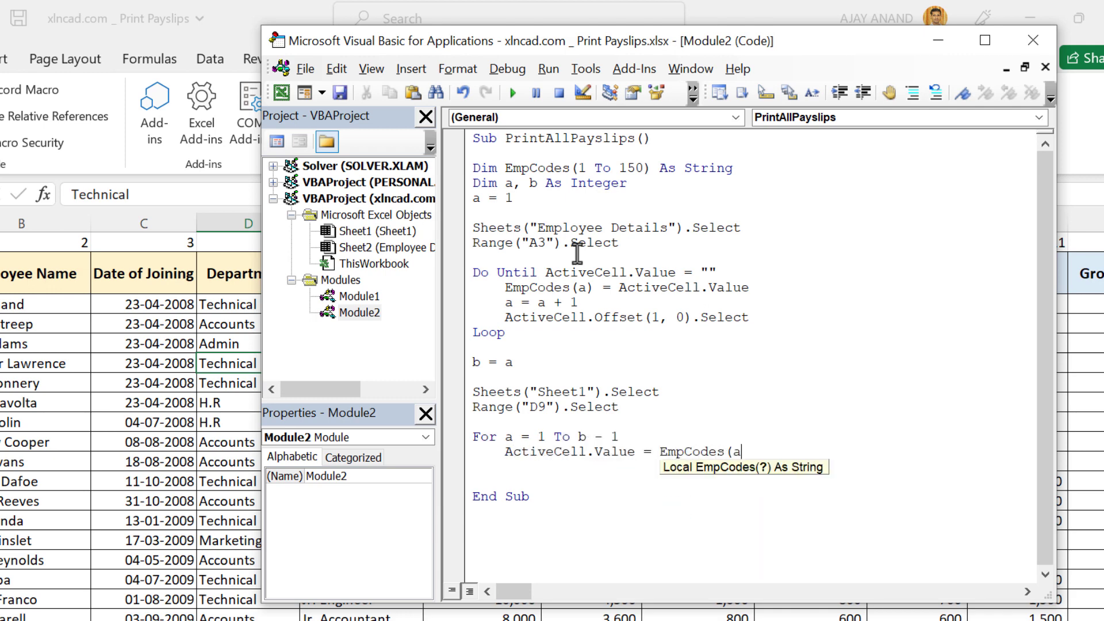
pyautogui.press('Return')
pyautogui.write('Call PrintPayslip')
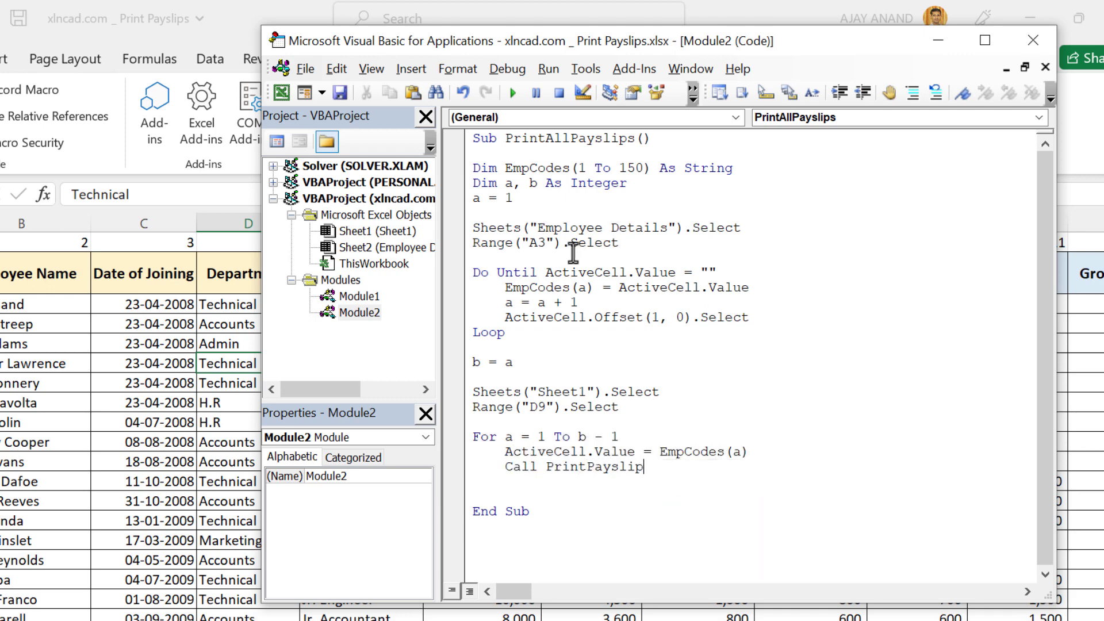
pyautogui.press('Return')
pyautogui.press('BackSpace')
pyautogui.write('Next a')
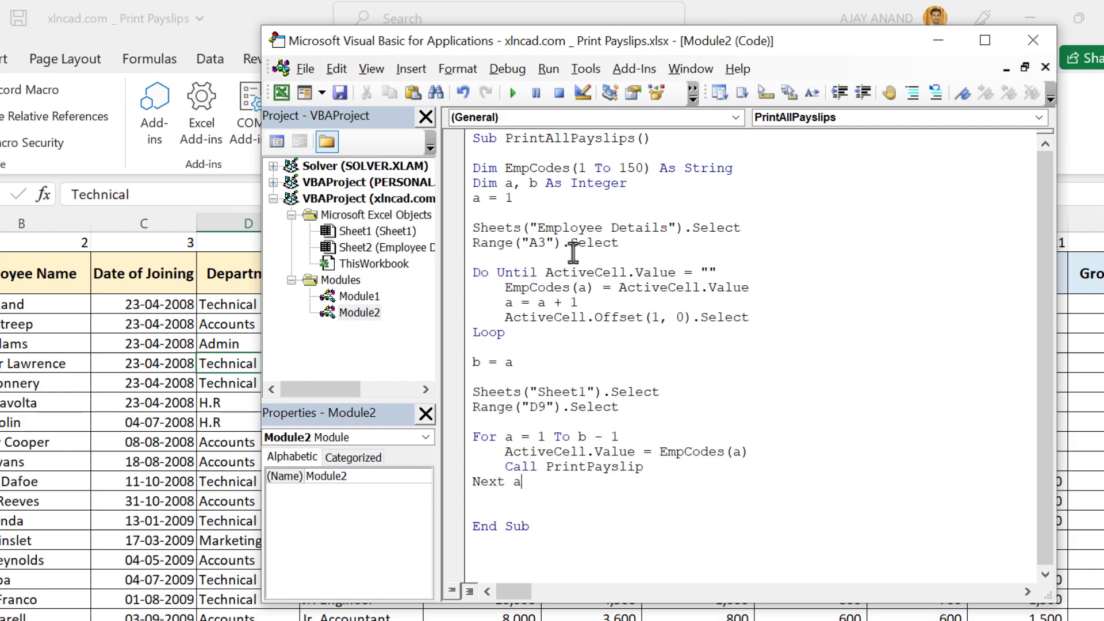
pyautogui.press('BackSpace')
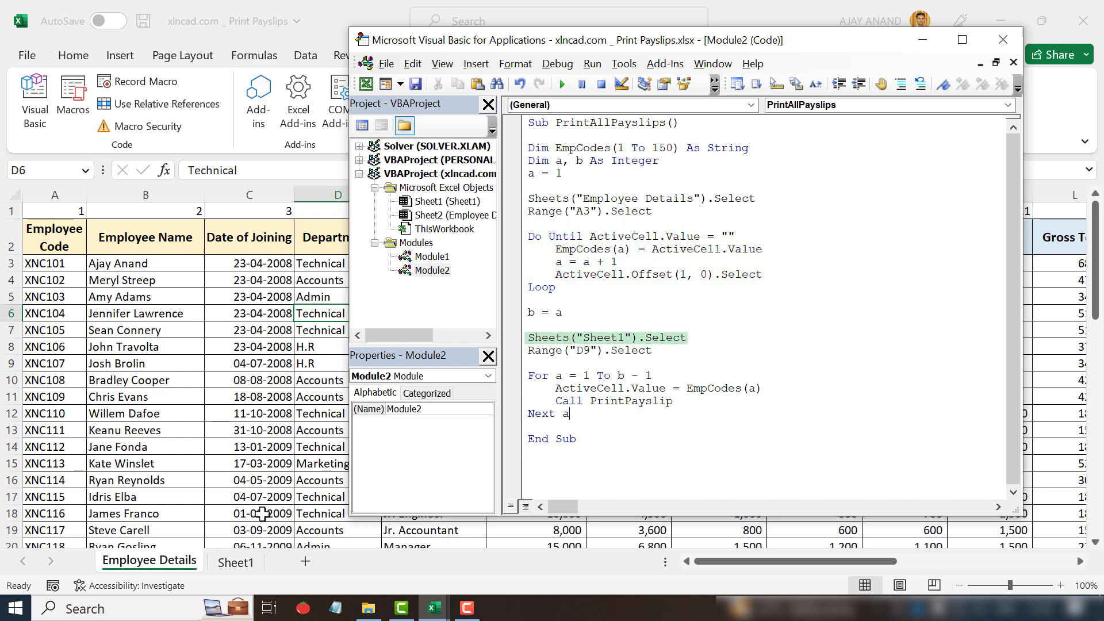
pyautogui.click(236, 562)
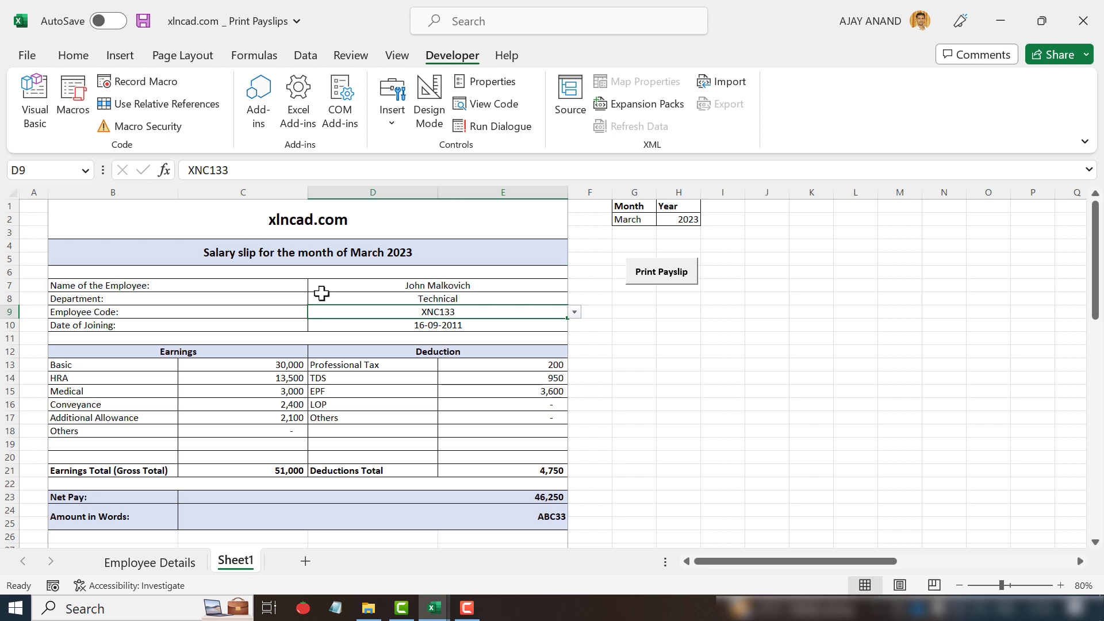
pyautogui.moveTo(435, 611)
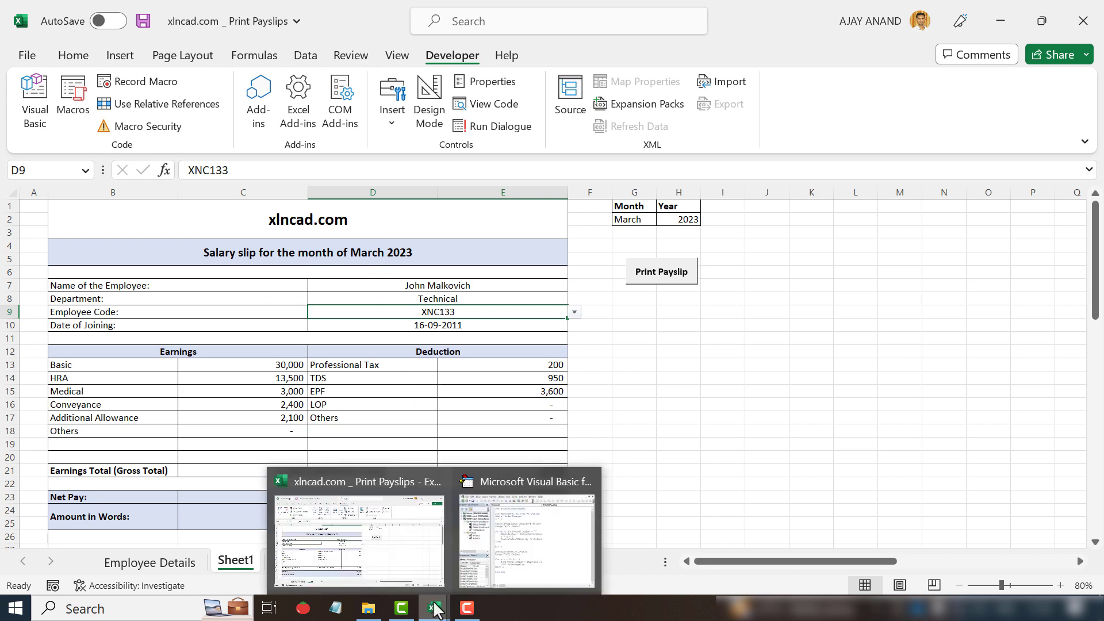
pyautogui.click(511, 510)
pyautogui.moveTo(535, 41); pyautogui.dragTo(655, 47)
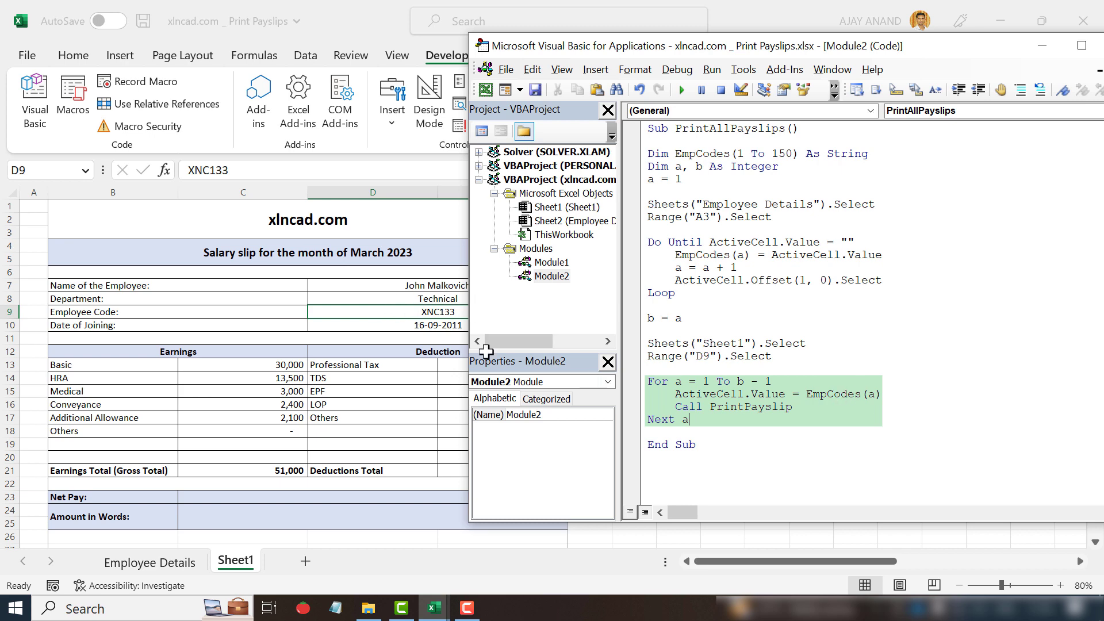
pyautogui.doubleClick(552, 263)
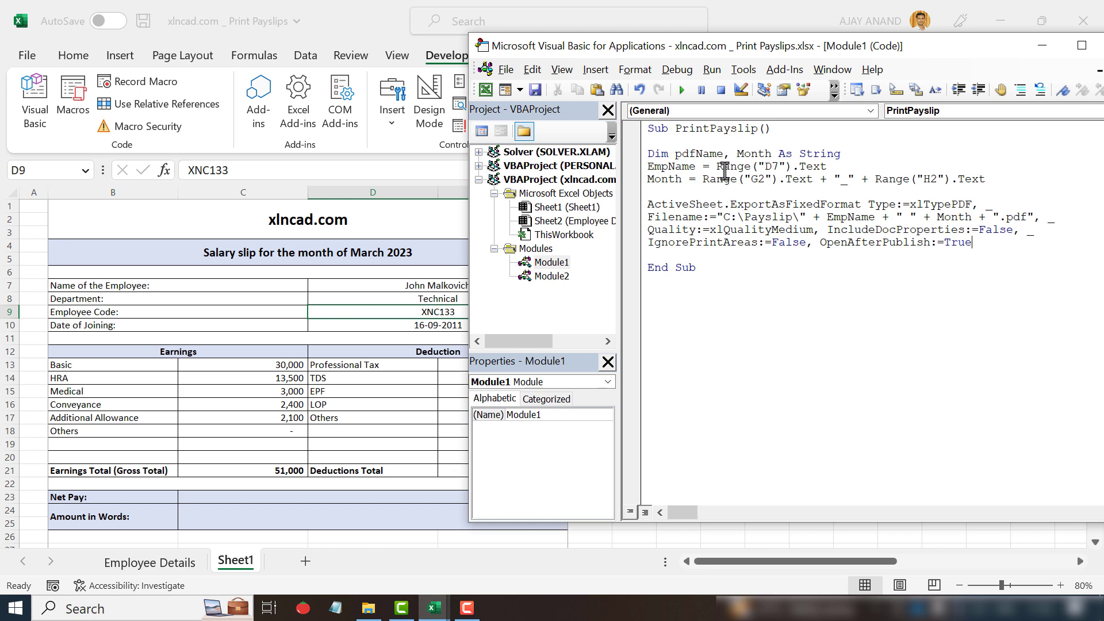
pyautogui.doubleClick(565, 277)
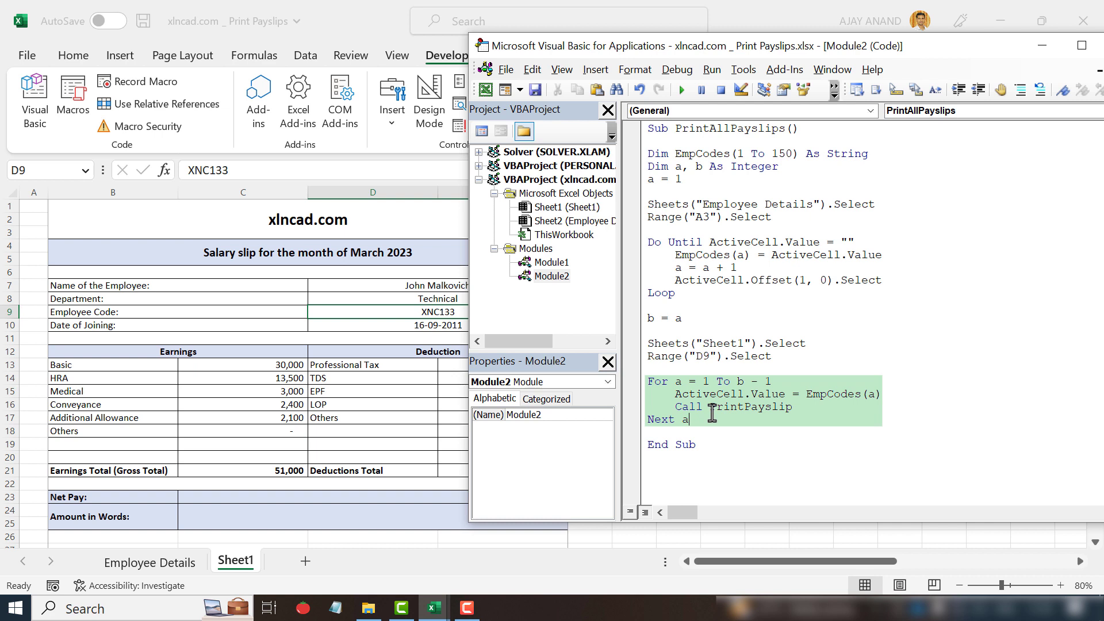
# - Change OpenAfterPublish from True to False in PrintPayslip's code and close the VBA editor
pyautogui.moveTo(693, 53); pyautogui.dragTo(564, 53)
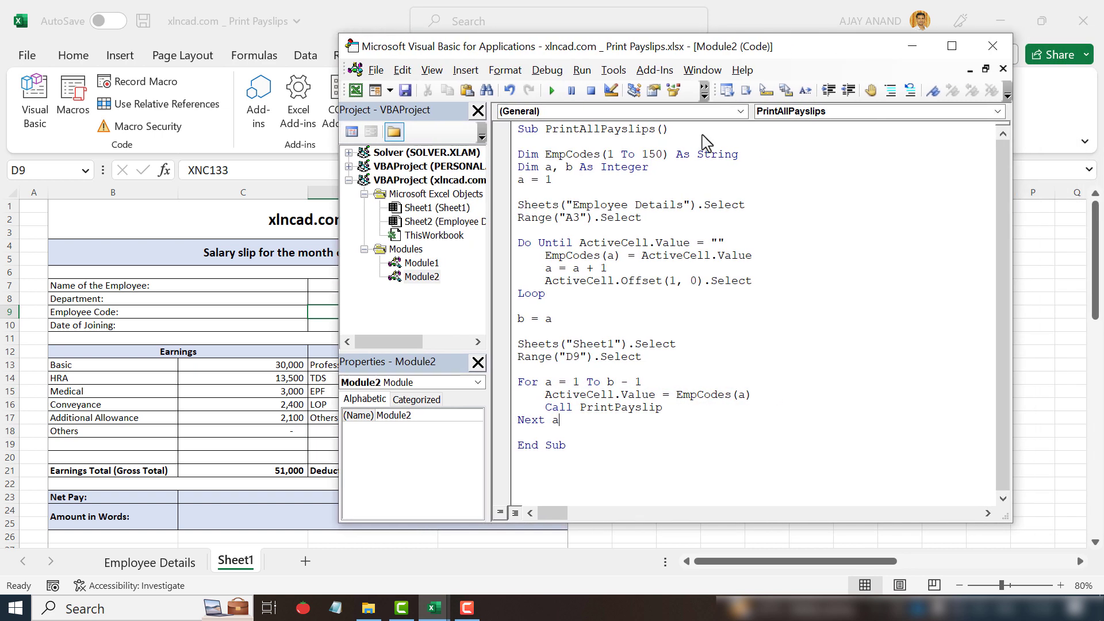
pyautogui.moveTo(1013, 282); pyautogui.dragTo(844, 282)
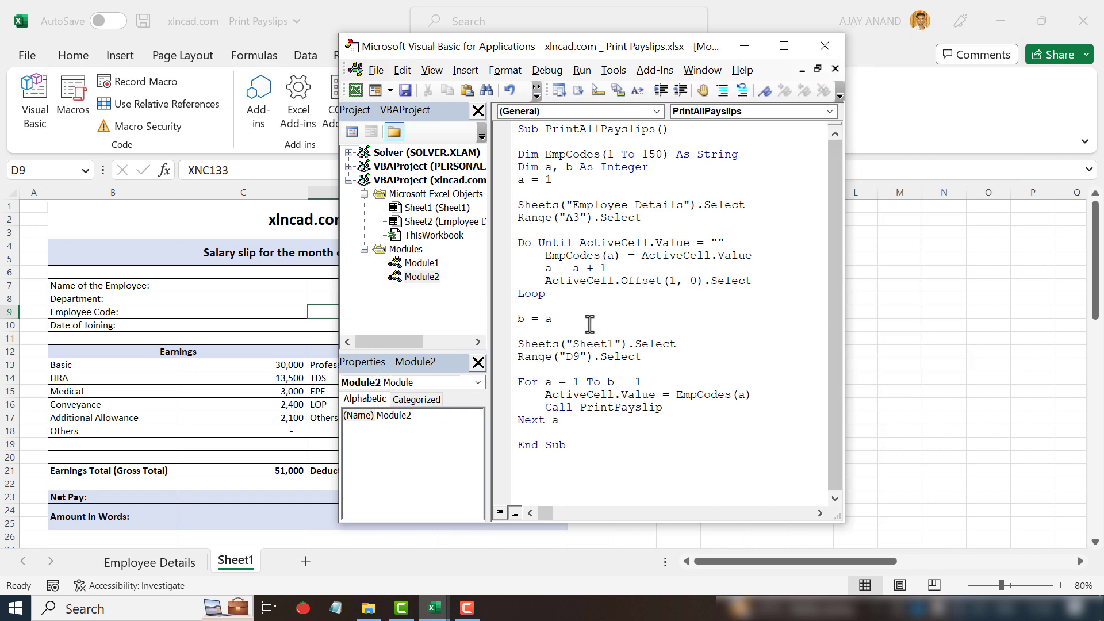
pyautogui.doubleClick(426, 265)
pyautogui.moveTo(847, 304); pyautogui.dragTo(948, 305)
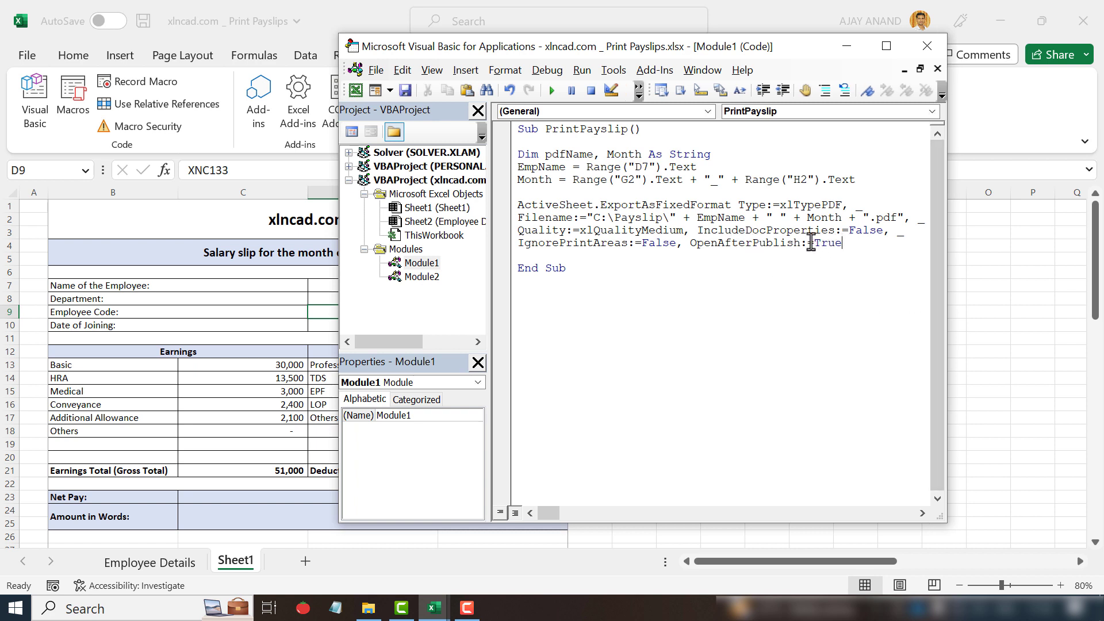
pyautogui.moveTo(816, 243); pyautogui.dragTo(843, 242)
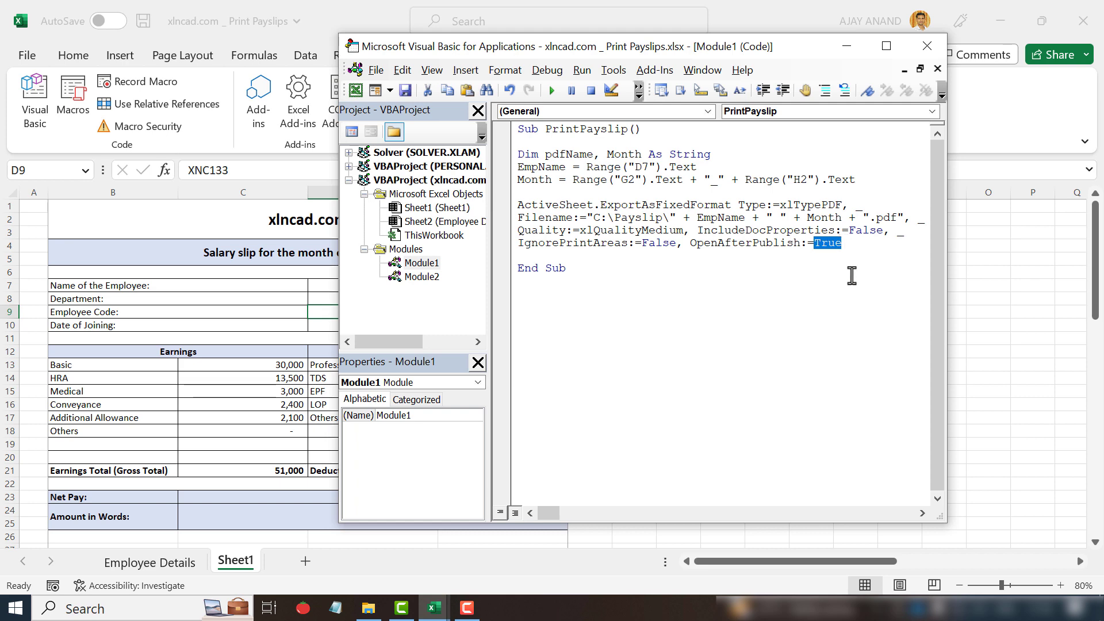
pyautogui.write('Fals')
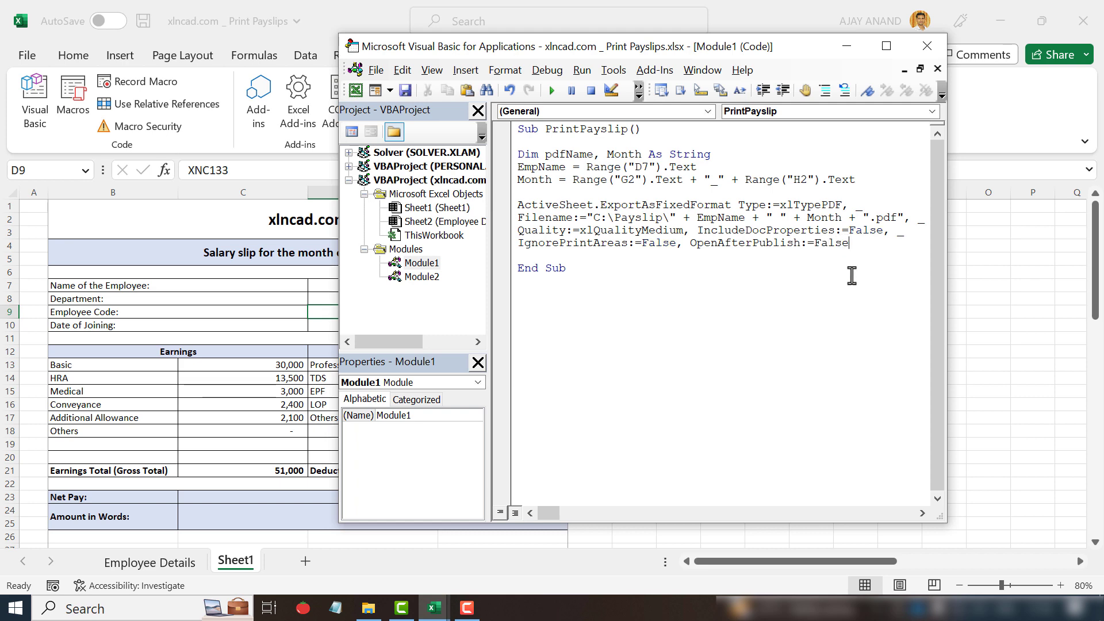
pyautogui.click(925, 46)
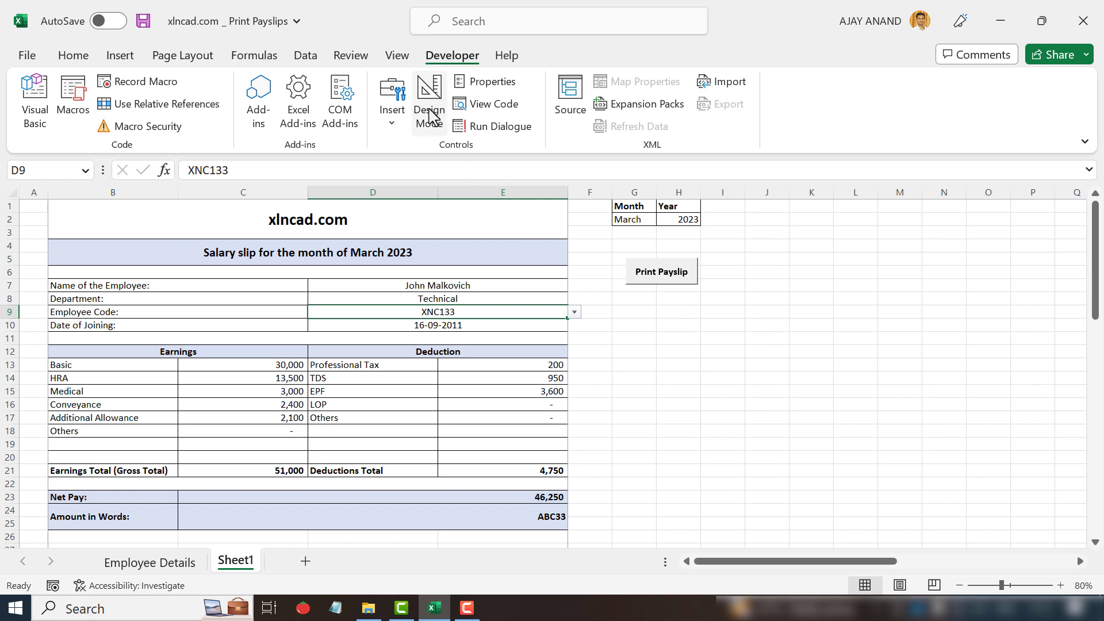
# - Draw a form button below Print Payslip and assign it the PrintAllPayslips macro
pyautogui.click(399, 127)
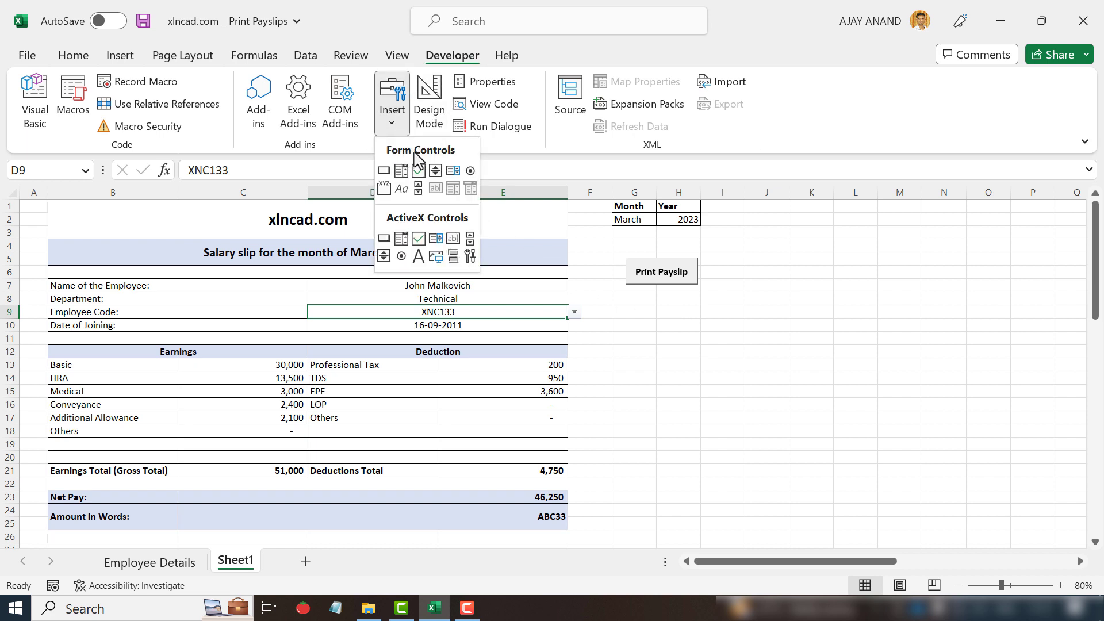
pyautogui.click(384, 171)
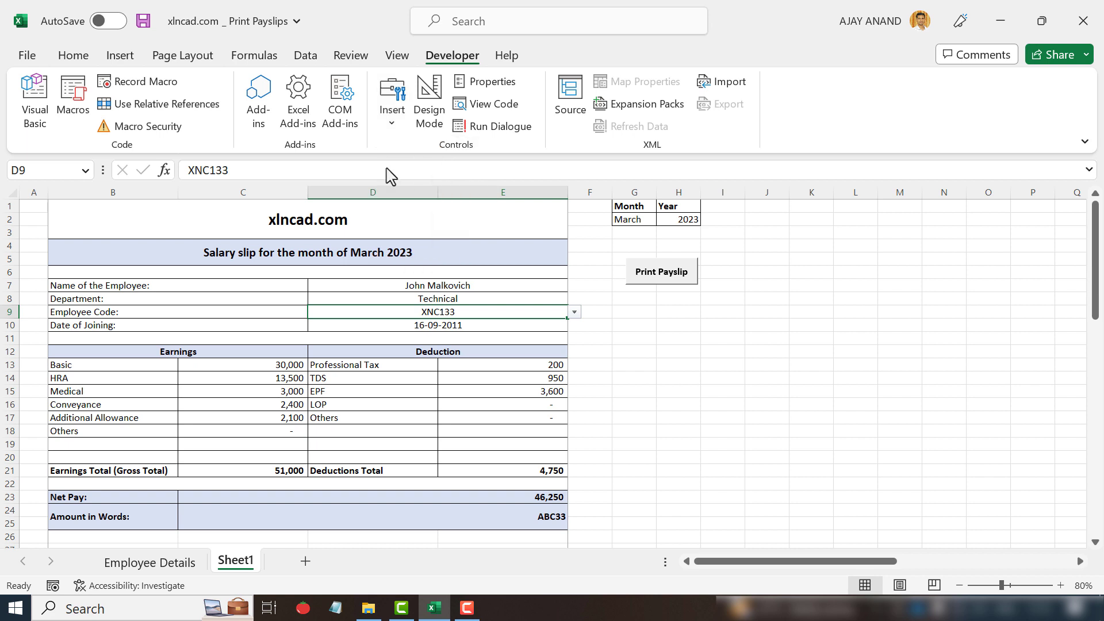
pyautogui.moveTo(632, 298); pyautogui.dragTo(705, 325)
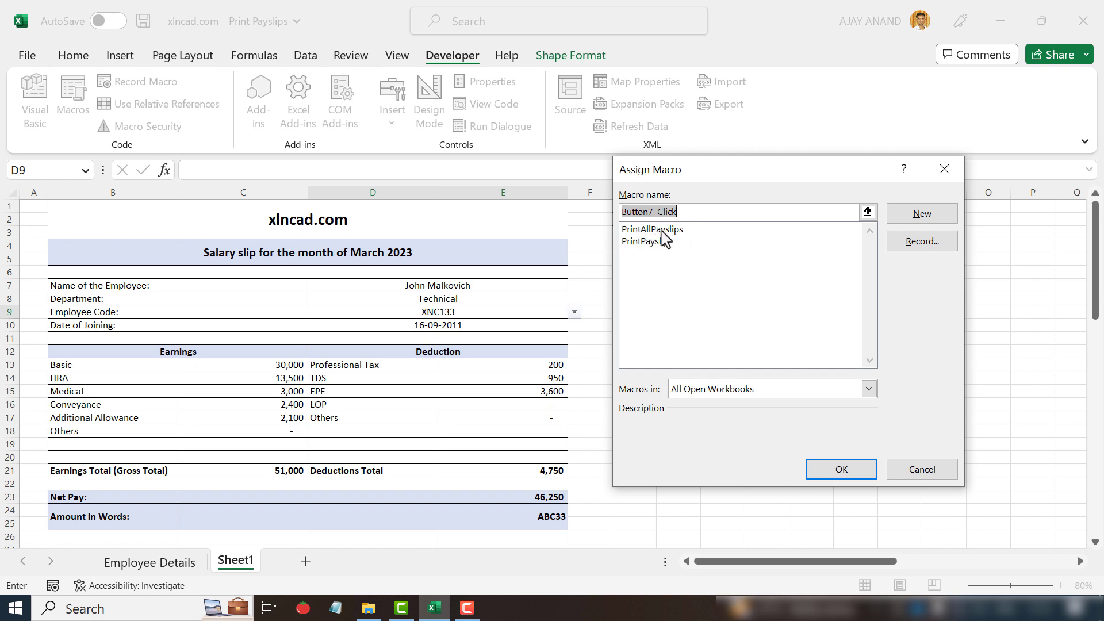
pyautogui.click(676, 229)
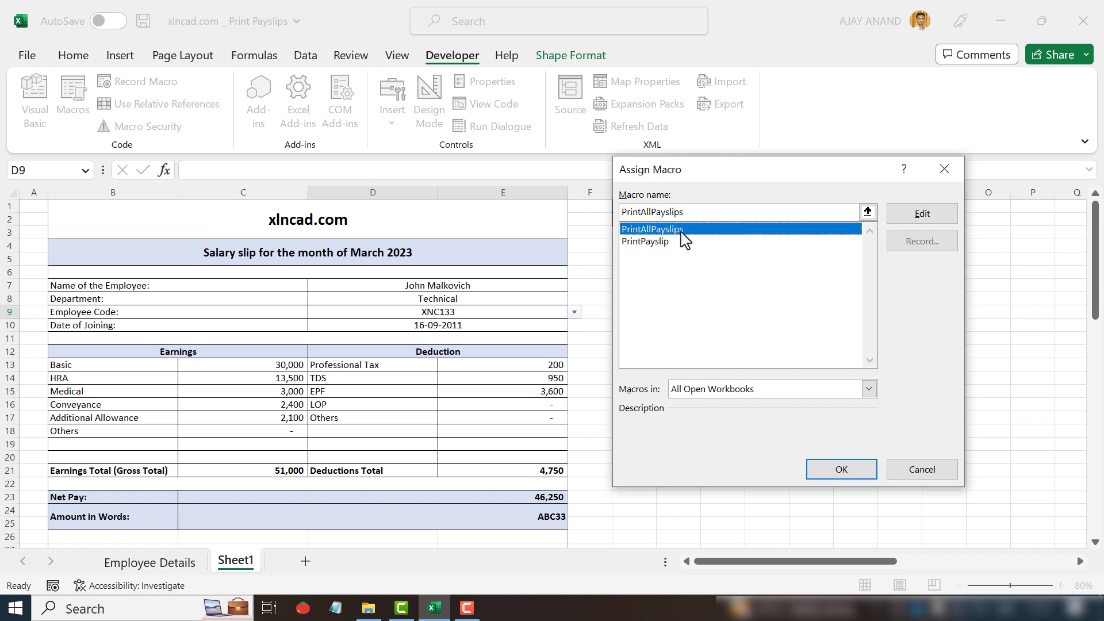
pyautogui.click(837, 472)
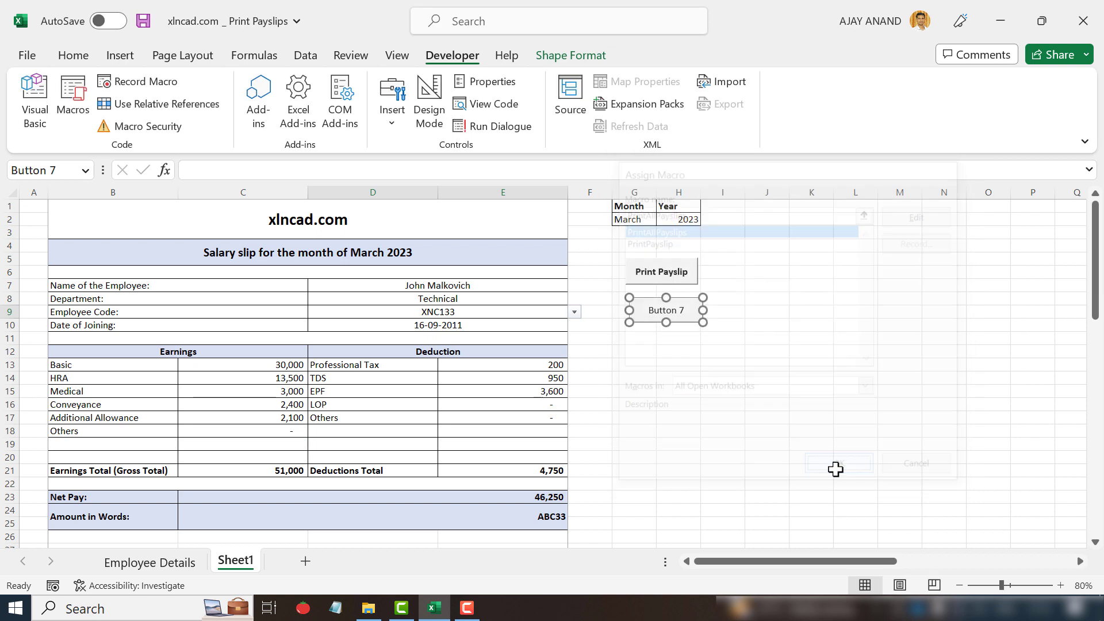
# - Label the button 'Print All Payslips' in bold and widen it to fit
pyautogui.click(684, 313)
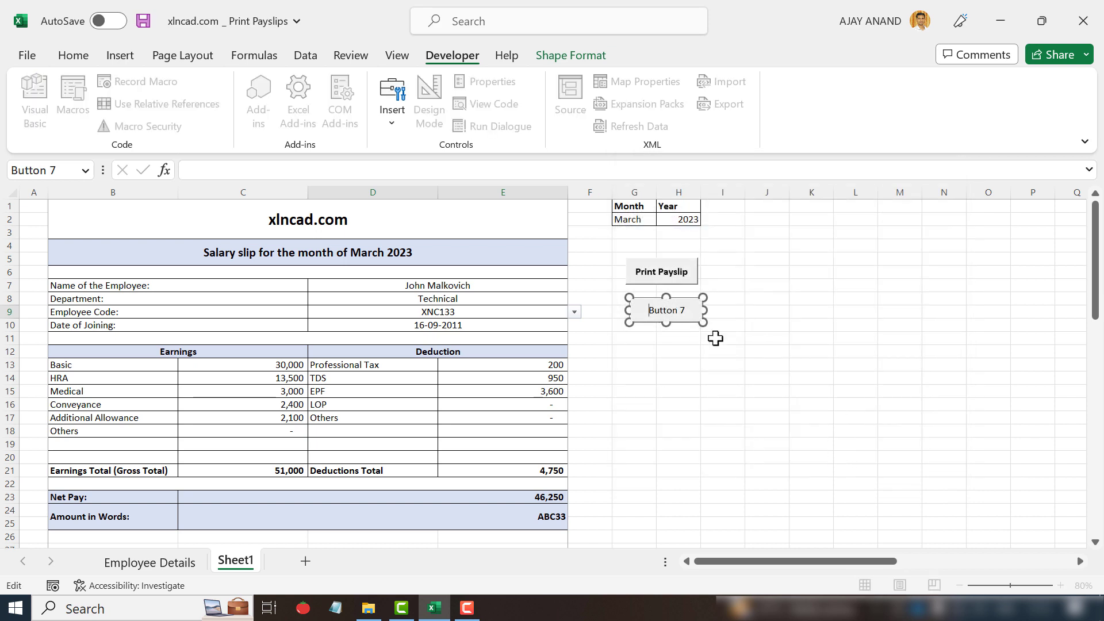
pyautogui.hotkey('ctrl', 'a')
pyautogui.write('Print All Payslips')
pyautogui.moveTo(704, 322); pyautogui.dragTo(721, 321)
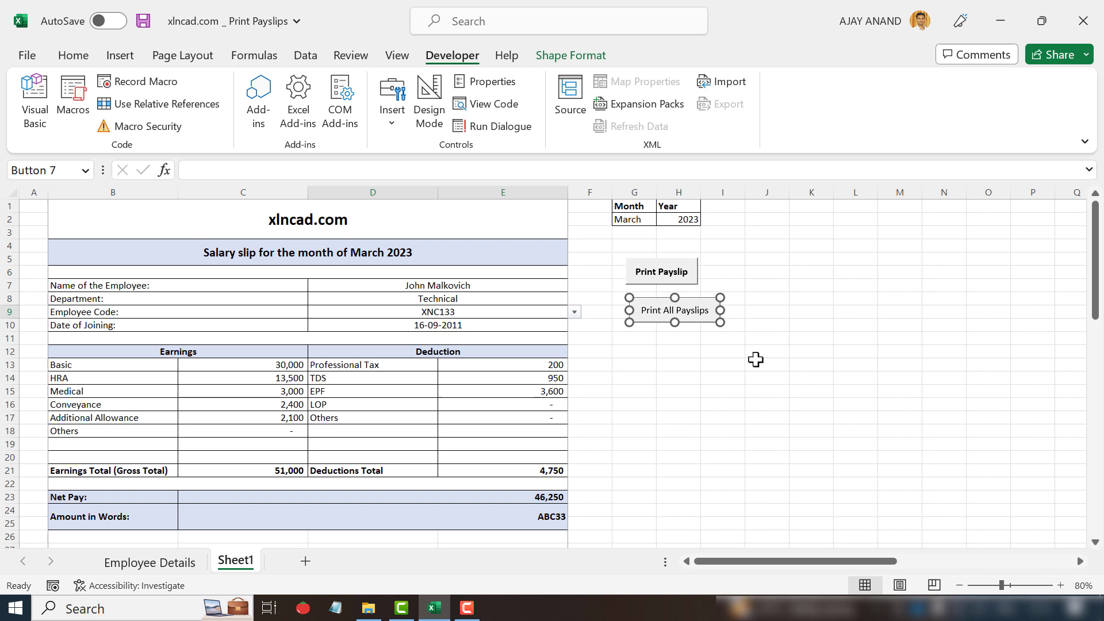
pyautogui.click(698, 311)
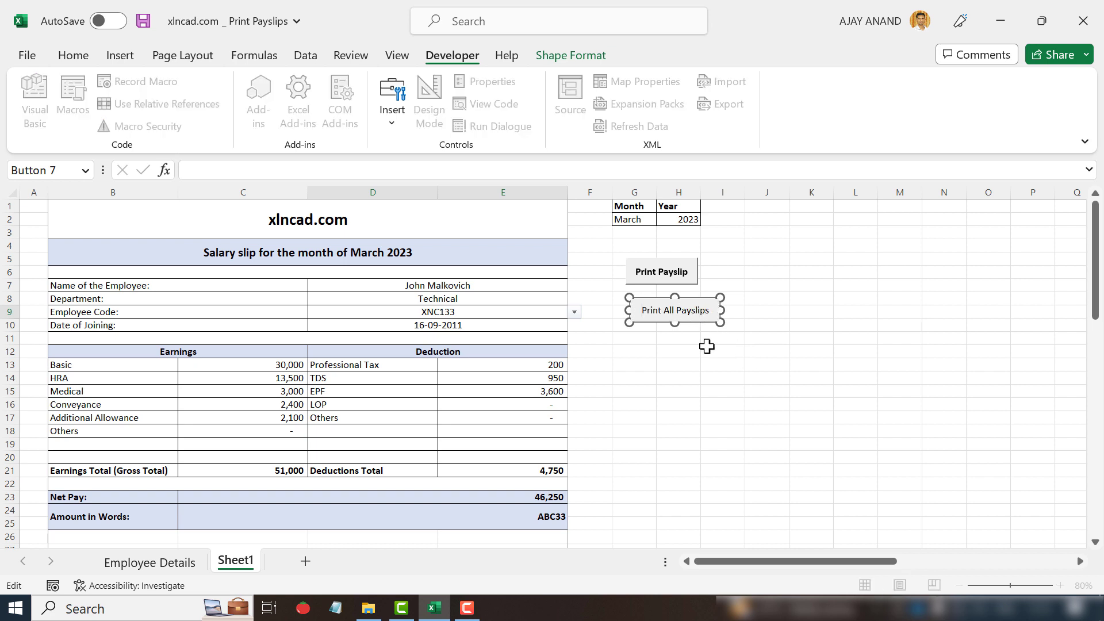
pyautogui.hotkey('ctrl', 'a')
pyautogui.press('End')
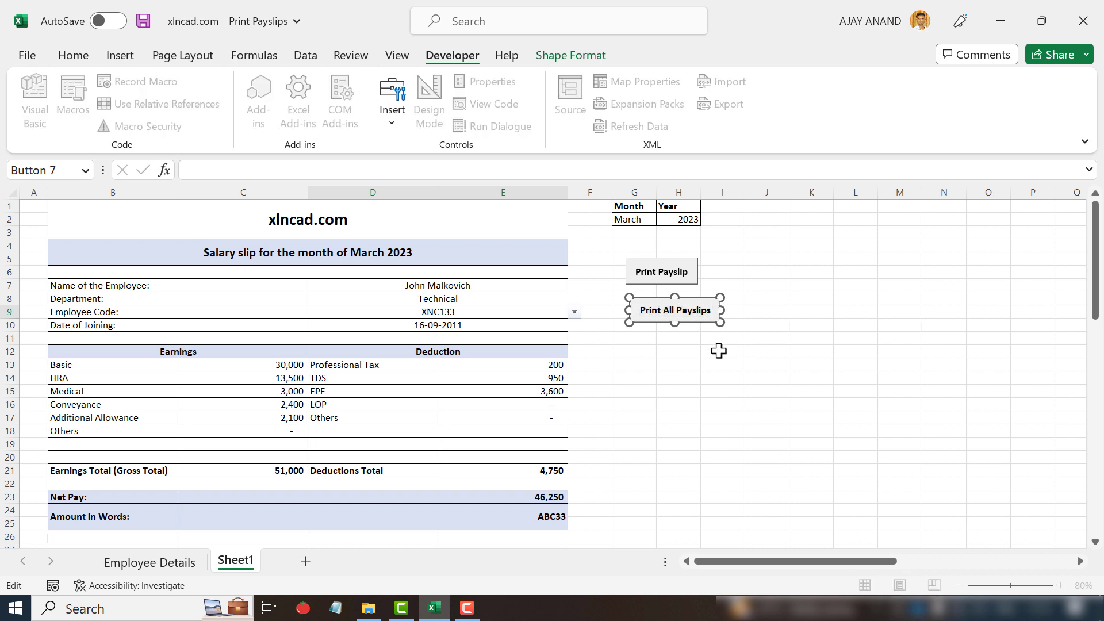
pyautogui.click(746, 355)
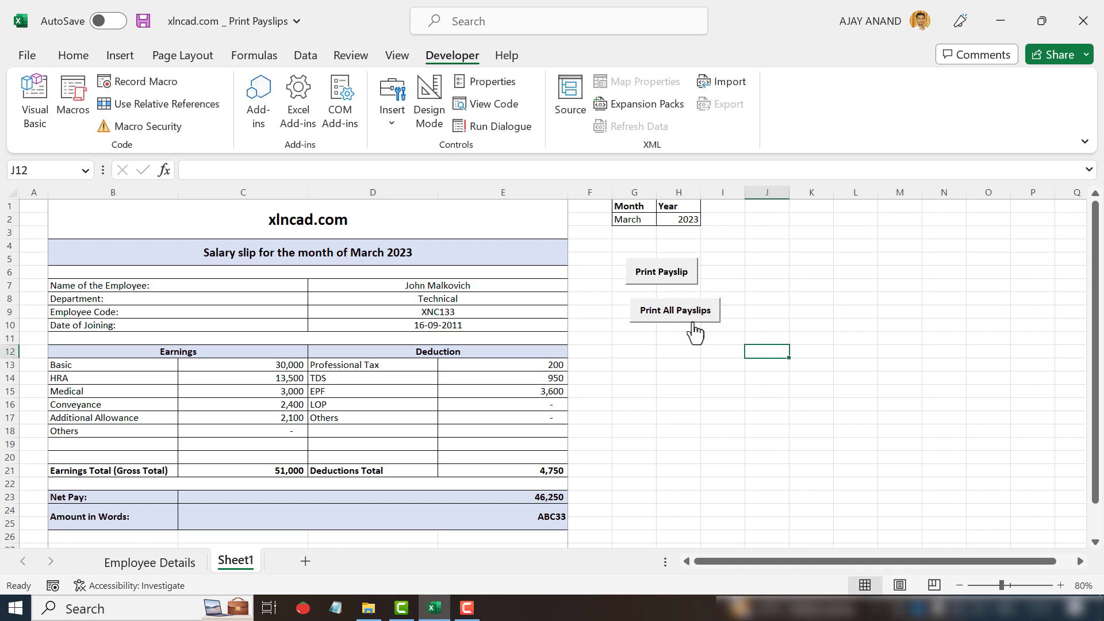
# - Align the Print All Payslips button under Print Payslip
pyautogui.rightClick(694, 332)
pyautogui.moveTo(681, 322); pyautogui.dragTo(677, 323)
pyautogui.moveTo(670, 322); pyautogui.dragTo(672, 321)
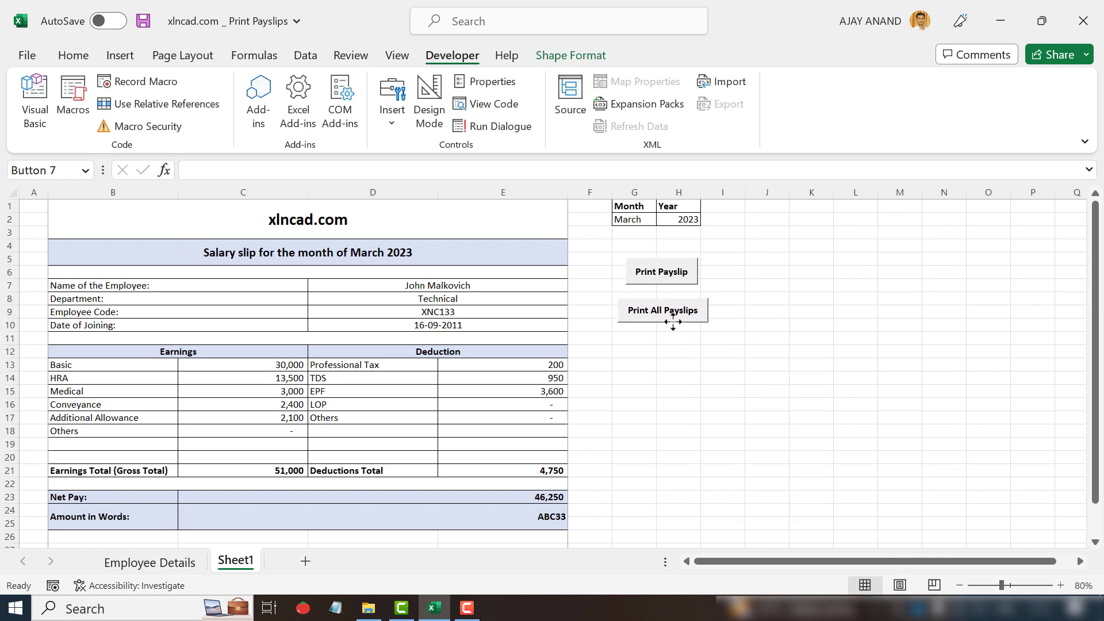
pyautogui.click(754, 362)
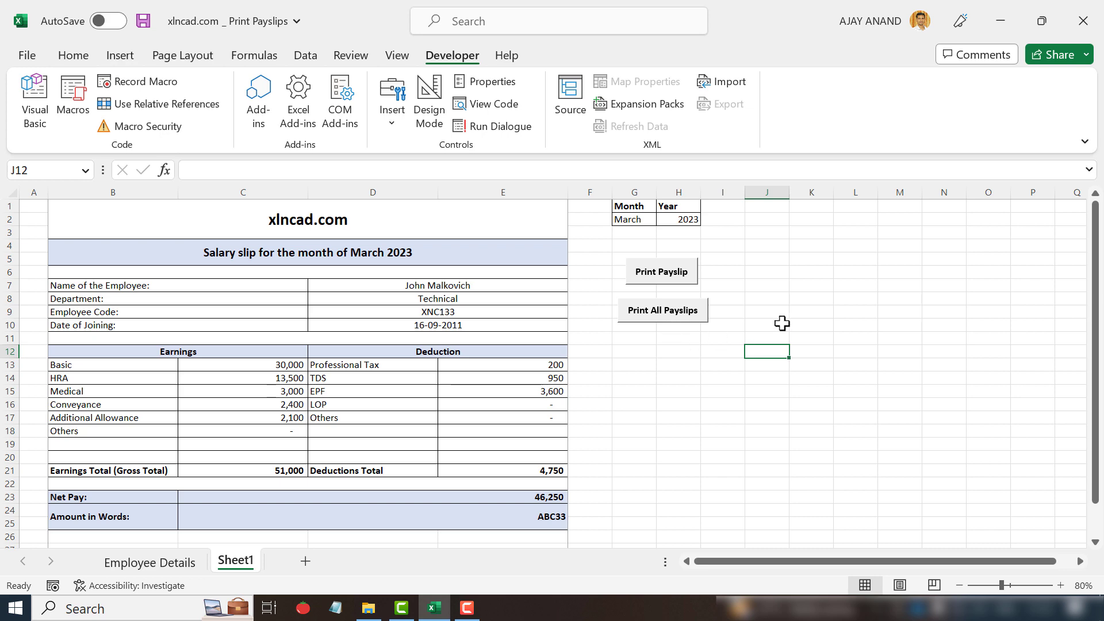
# - Delete the three old PDFs from C:\Payslip, then run Print All Payslips in Excel
pyautogui.click(1042, 21)
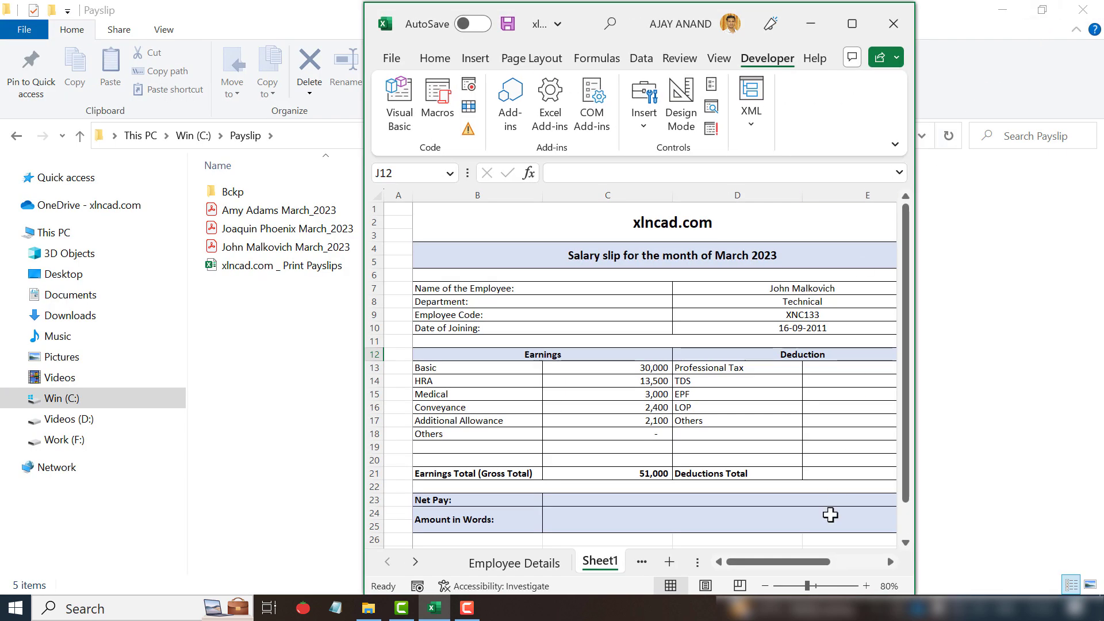
pyautogui.moveTo(788, 562); pyautogui.dragTo(870, 562)
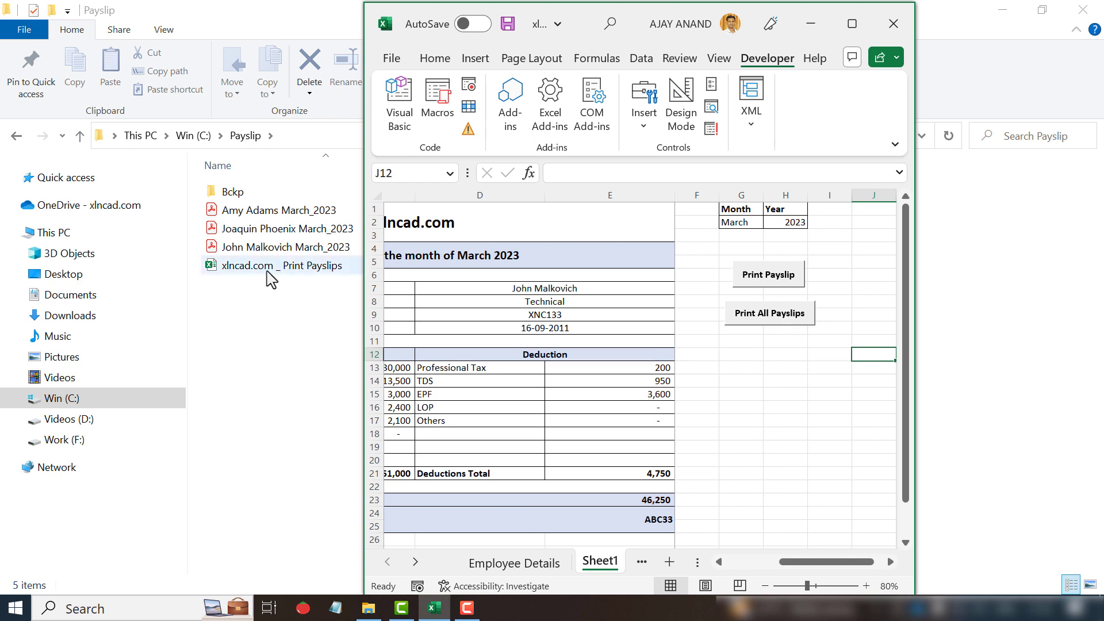
pyautogui.click(286, 217)
pyautogui.keyDown('shift'); pyautogui.click(301, 249); pyautogui.keyUp('shift')
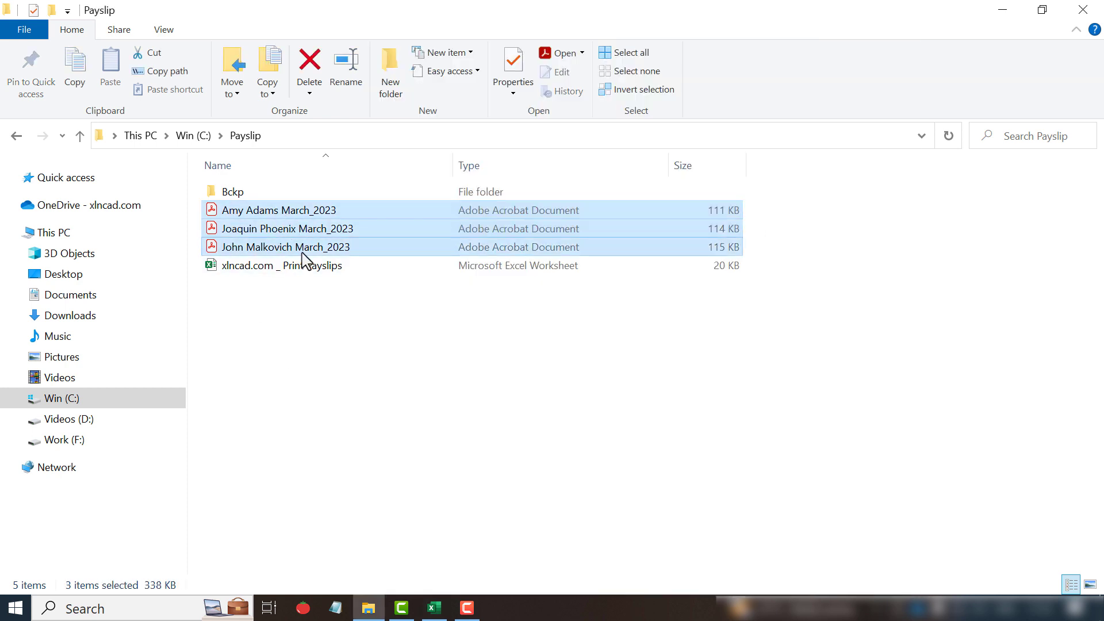
pyautogui.press('Delete')
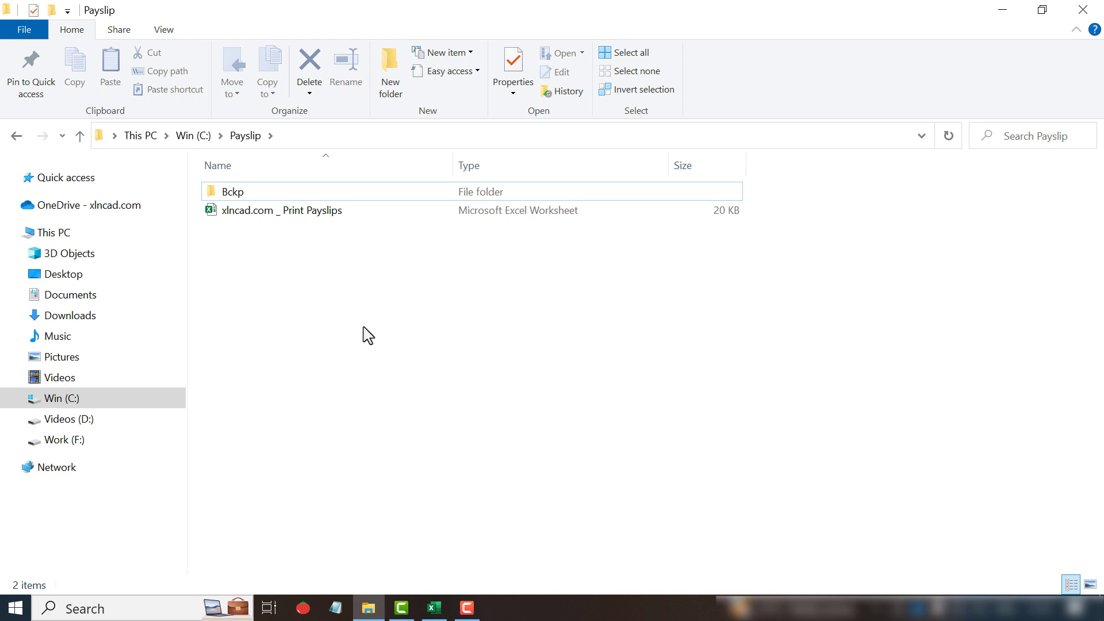
pyautogui.click(434, 608)
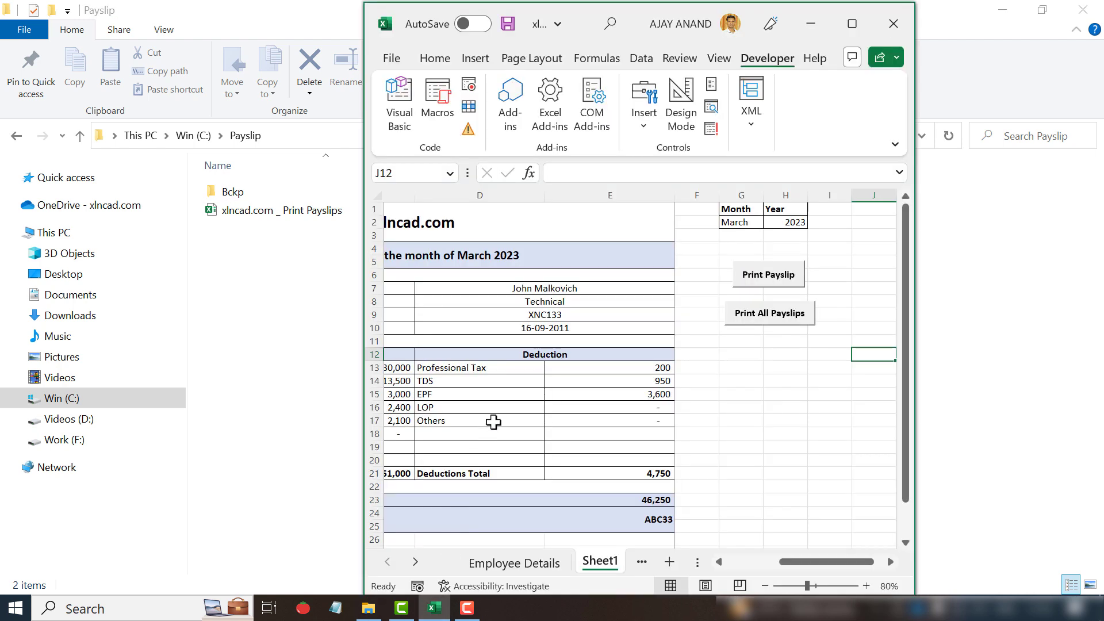
pyautogui.click(769, 321)
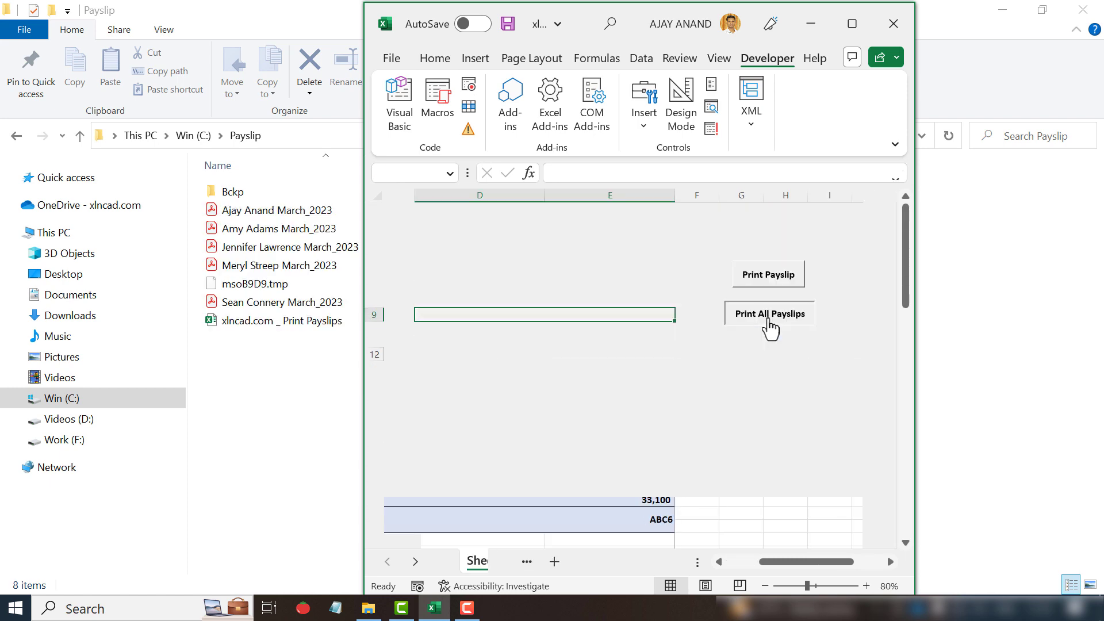
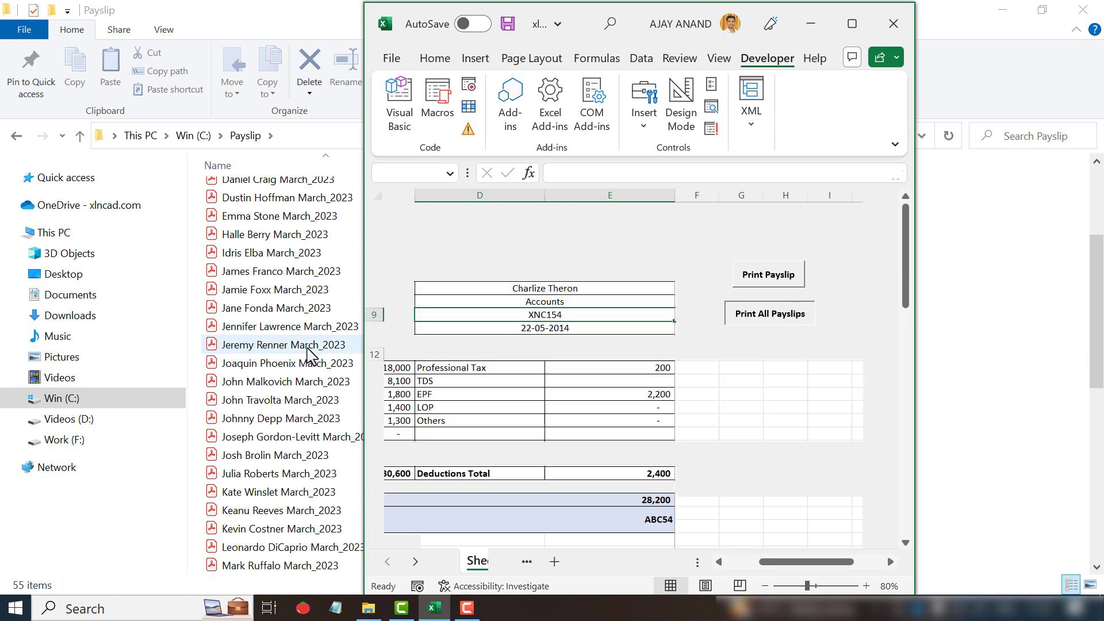
# - Show the Employee Details sheet, scrolled to the top, in a maximized Excel window
pyautogui.click(852, 23)
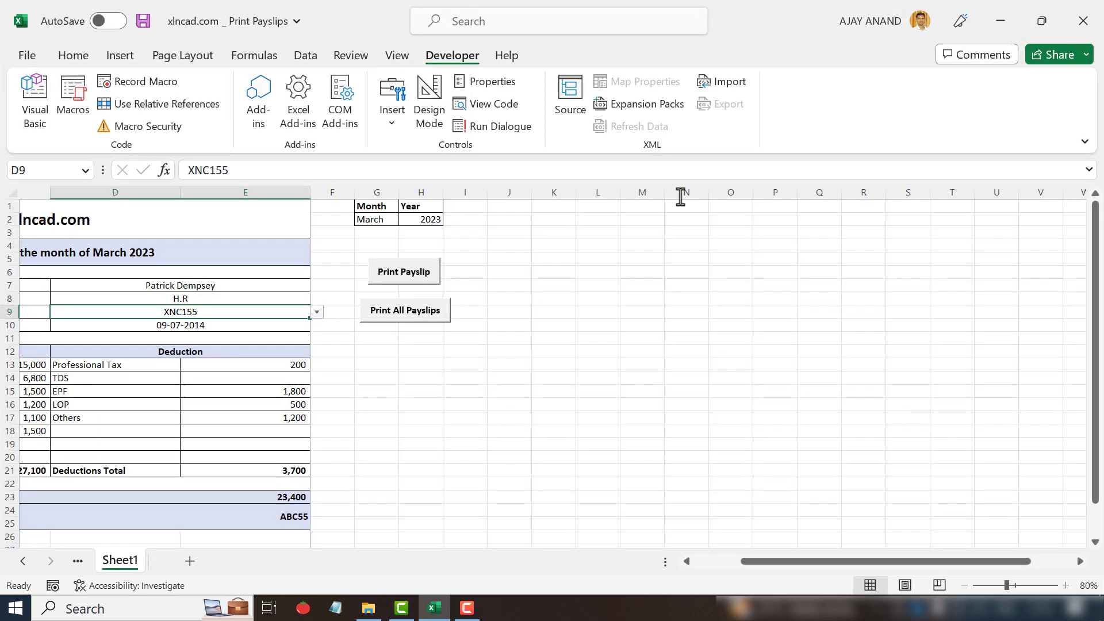
pyautogui.moveTo(750, 561); pyautogui.dragTo(670, 564)
pyautogui.click(23, 561)
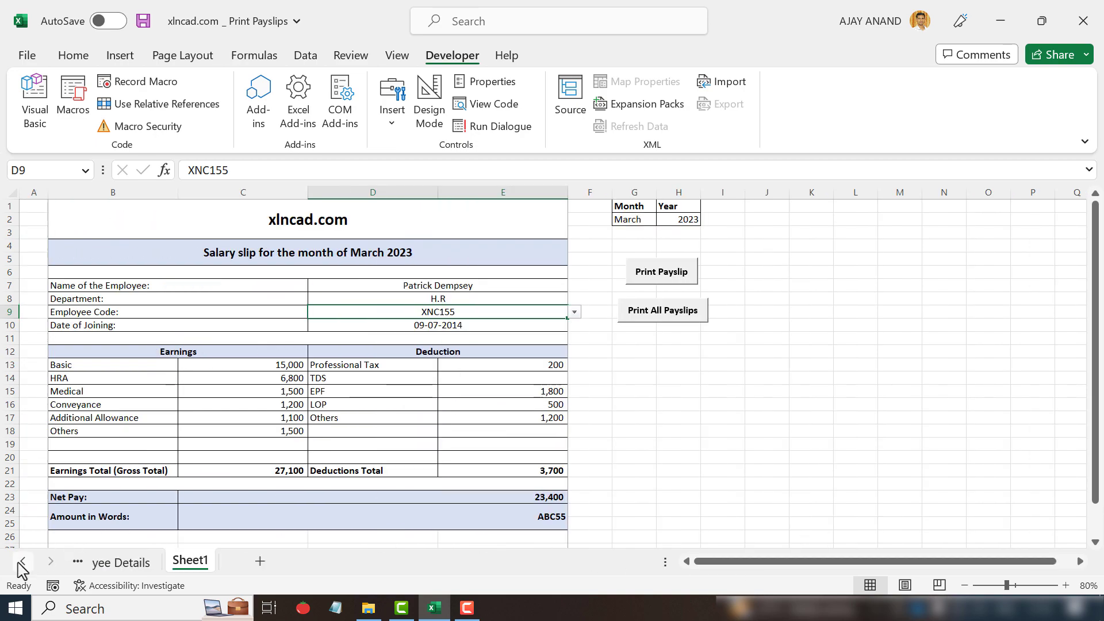
pyautogui.click(136, 564)
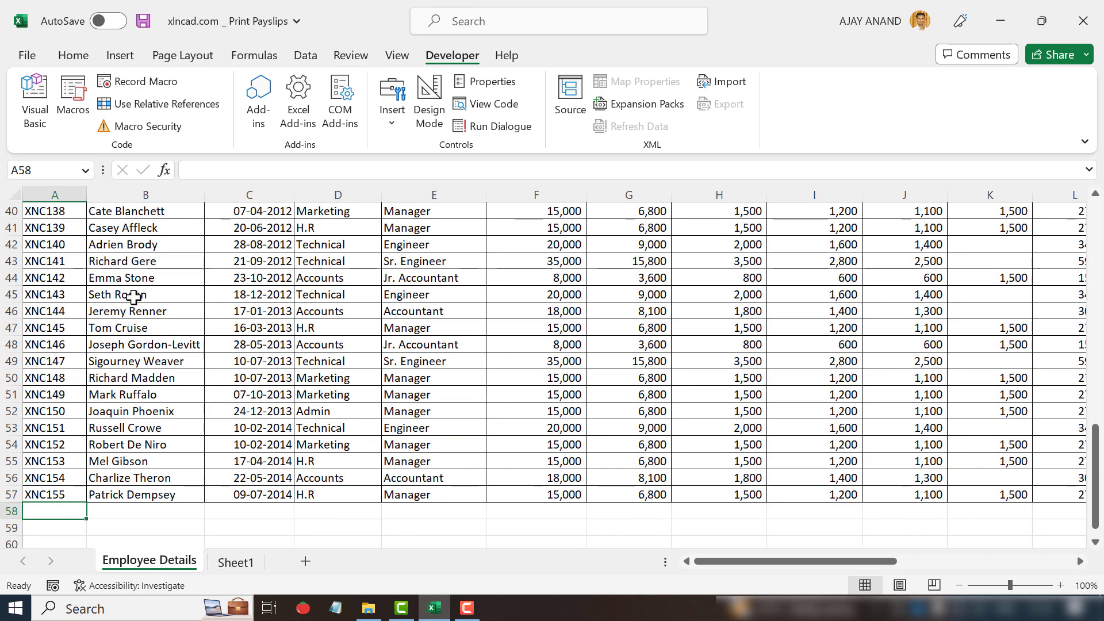
pyautogui.scroll(13, 121, 380)
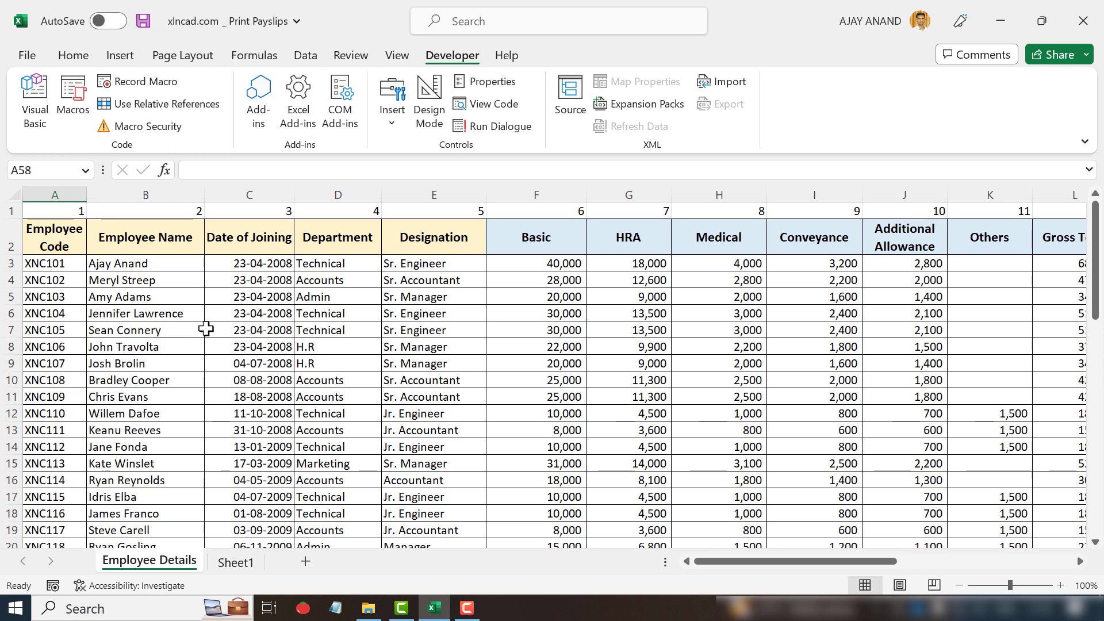
# - Open one employee's March_2023 payslip PDF from the Payslip folder
pyautogui.click(1042, 20)
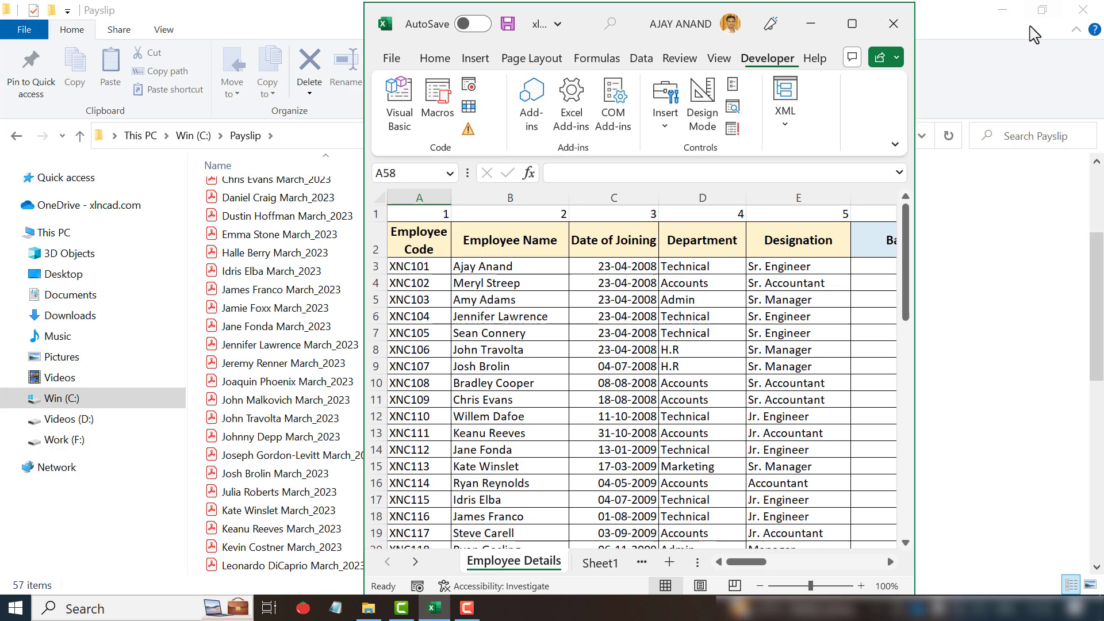
pyautogui.moveTo(643, 20); pyautogui.dragTo(771, 20)
pyautogui.scroll(-7, 259, 322)
pyautogui.scroll(-5, 263, 352)
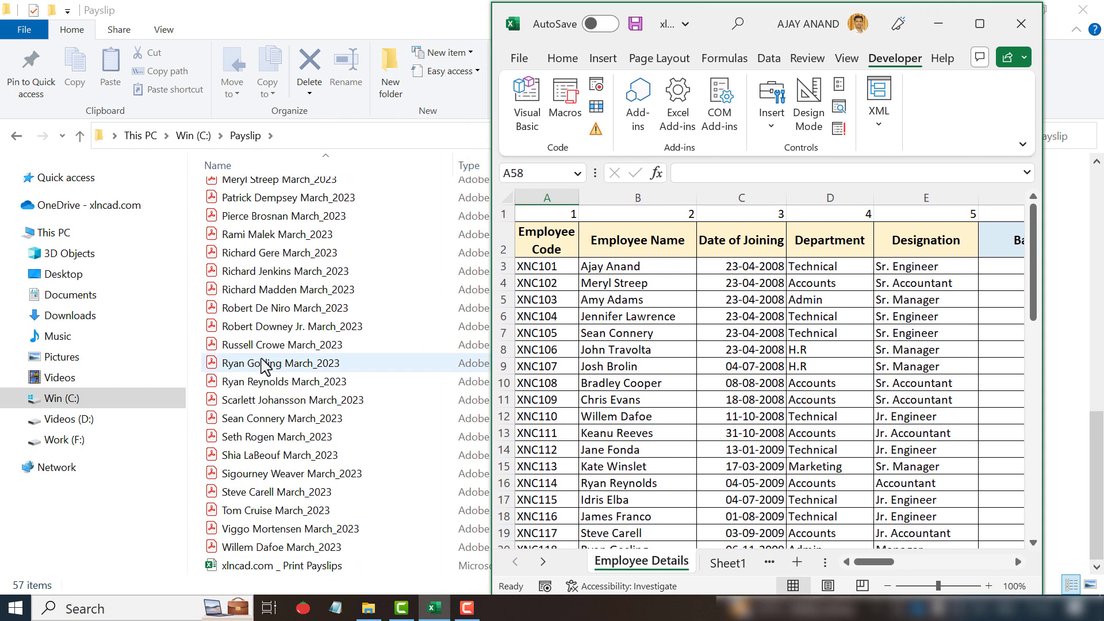
pyautogui.scroll(9, 278, 523)
pyautogui.scroll(6, 275, 506)
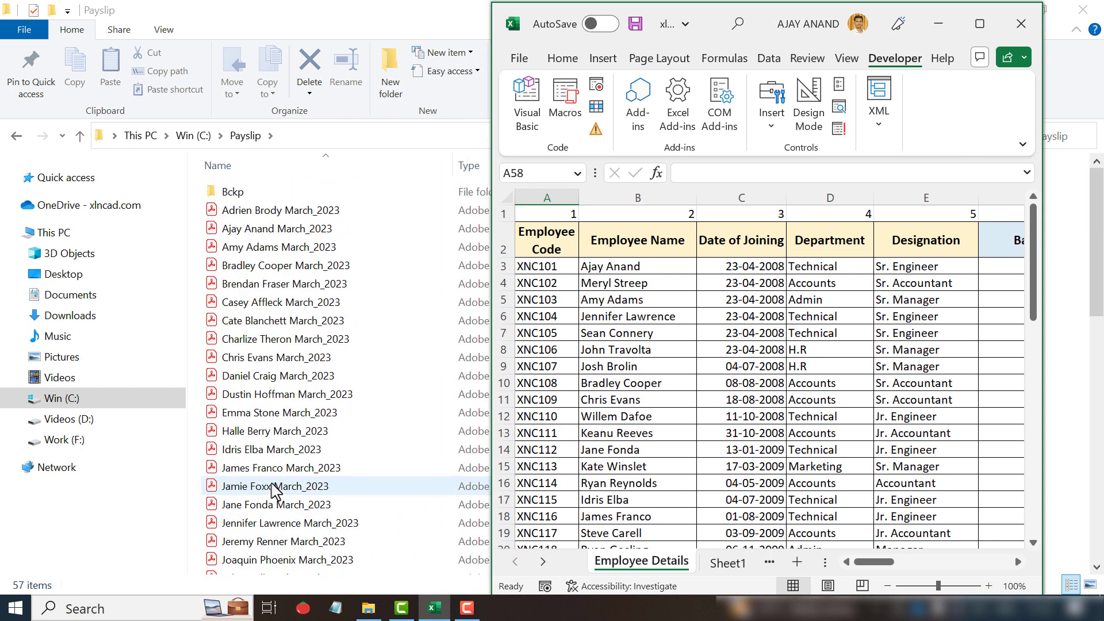
pyautogui.scroll(-7, 286, 437)
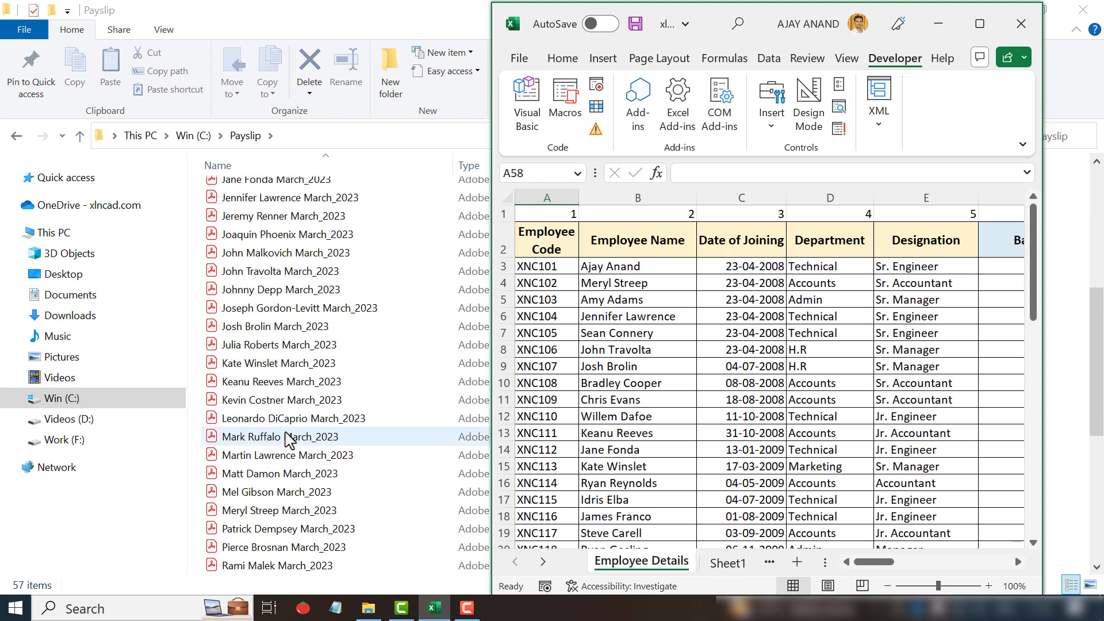
pyautogui.click(285, 402)
pyautogui.doubleClick(286, 402)
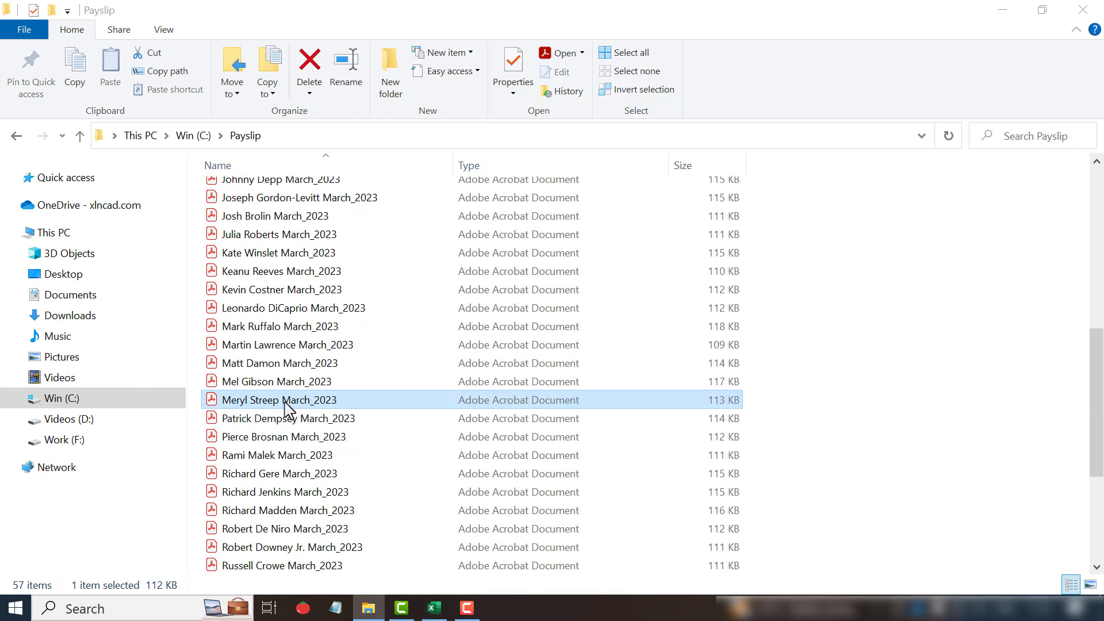
# - Review the full payslip in a maximized Acrobat window, showing net pay 42,900
pyautogui.click(687, 206)
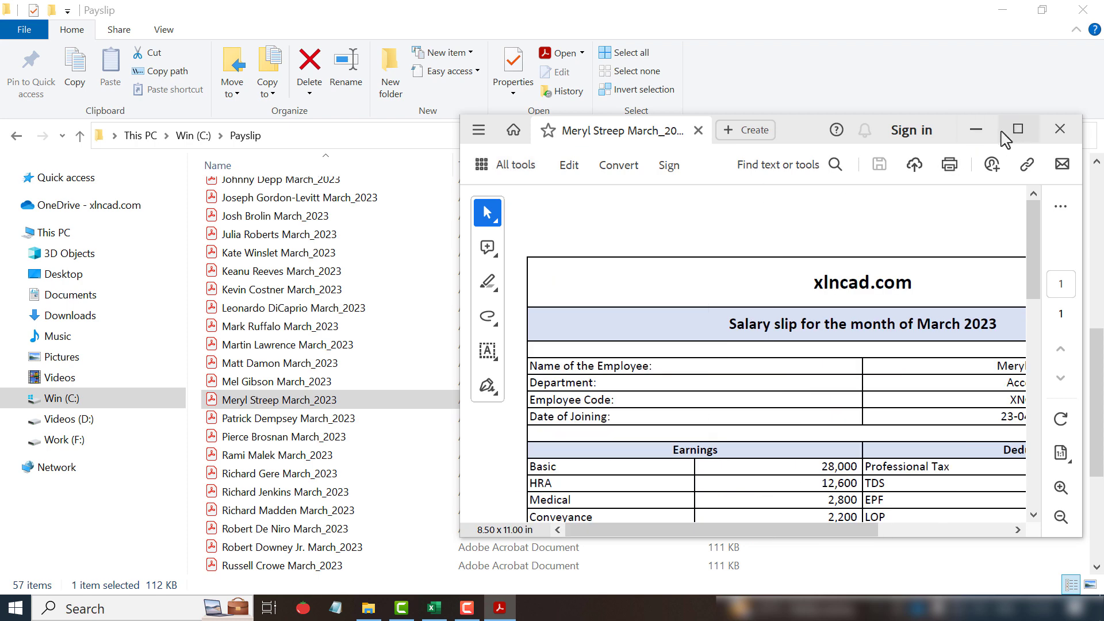
pyautogui.click(1018, 129)
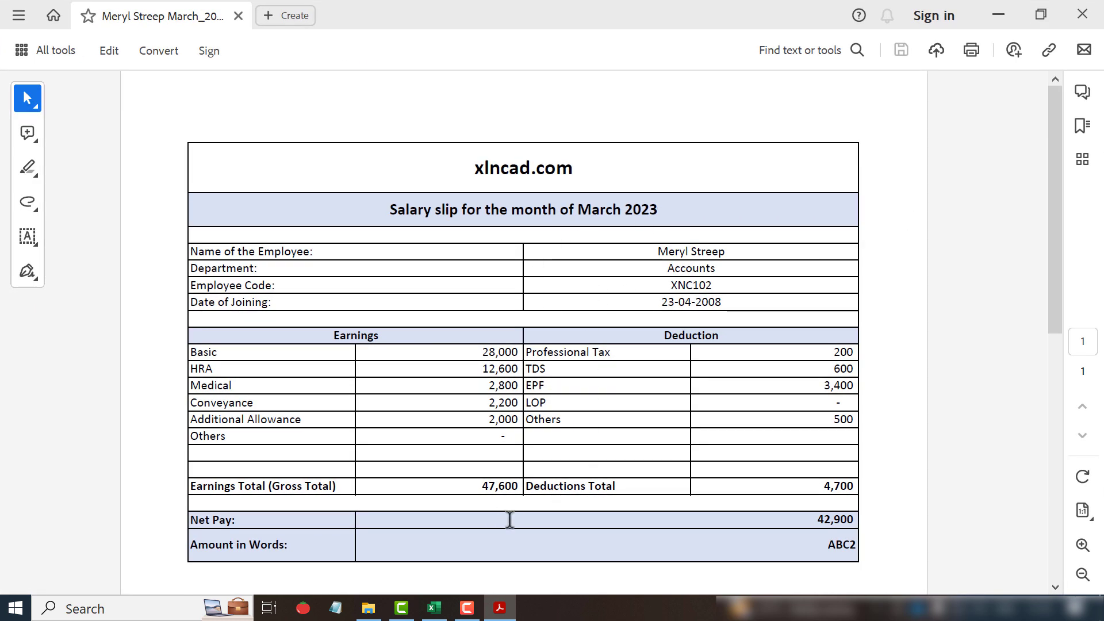
pyautogui.scroll(-3, 511, 518)
pyautogui.scroll(3, 516, 512)
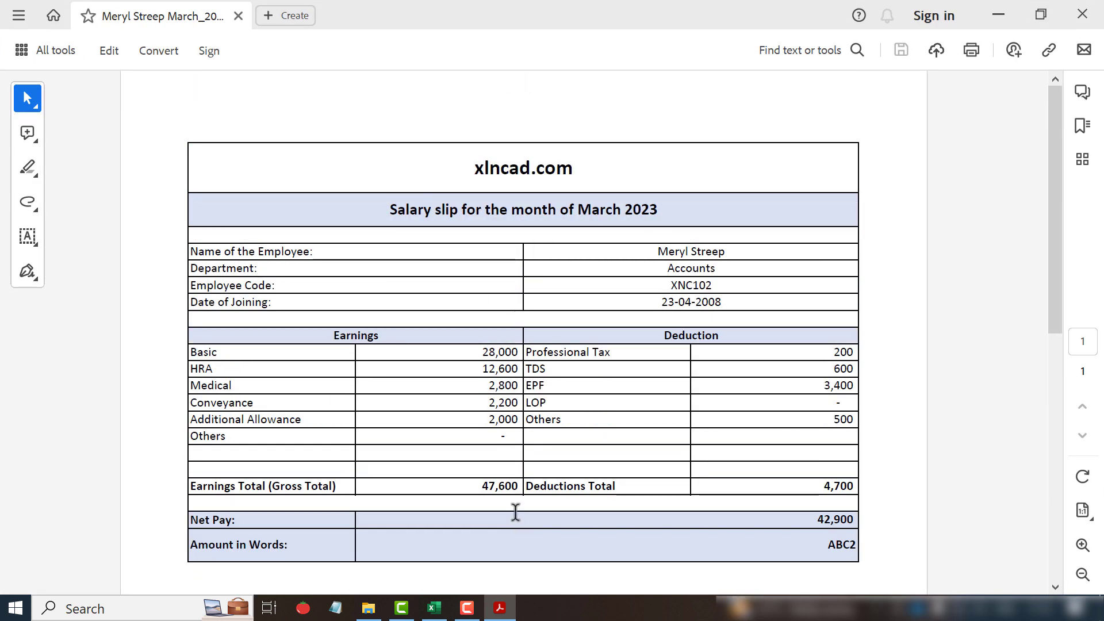
# - Close Acrobat, maximize Excel and open the Visual Basic editor showing PrintPayslip
pyautogui.click(1082, 13)
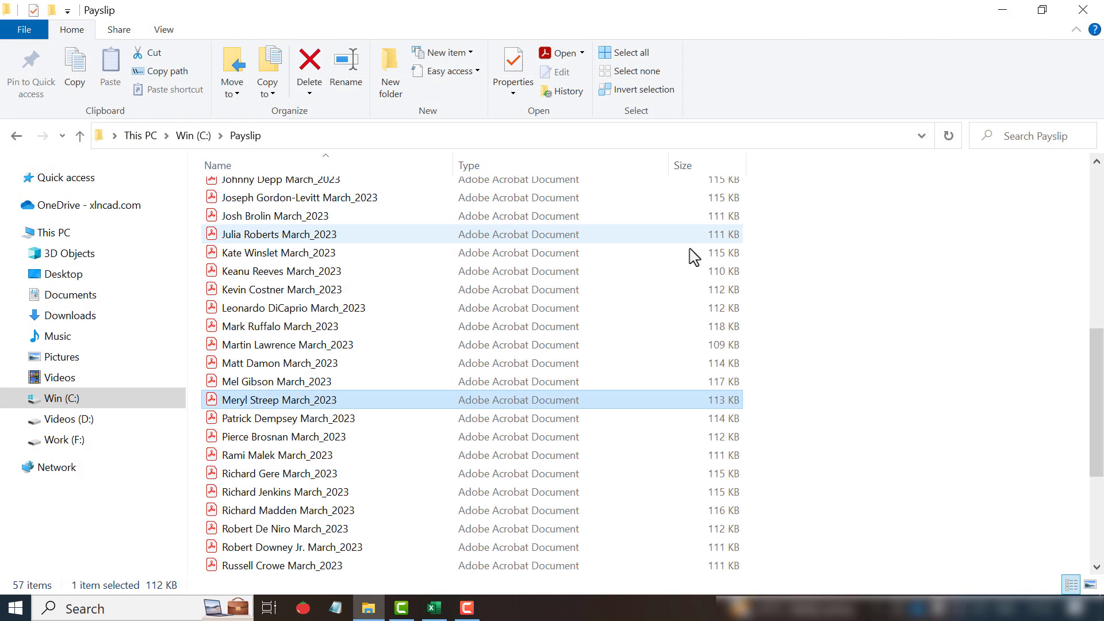
pyautogui.scroll(5, 598, 349)
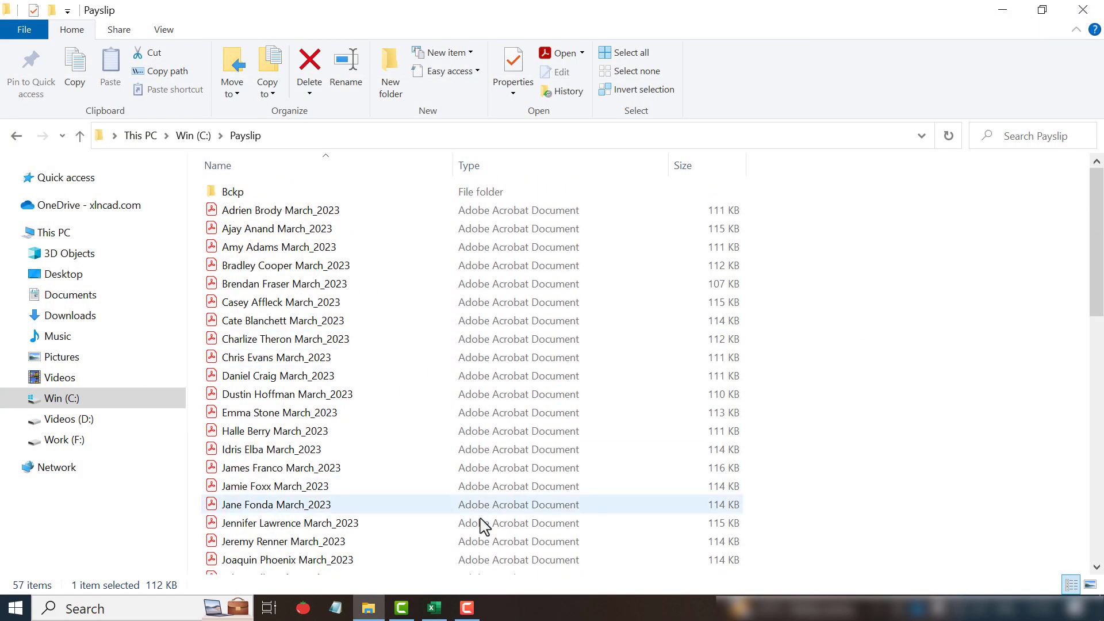
pyautogui.click(435, 608)
pyautogui.doubleClick(992, 26)
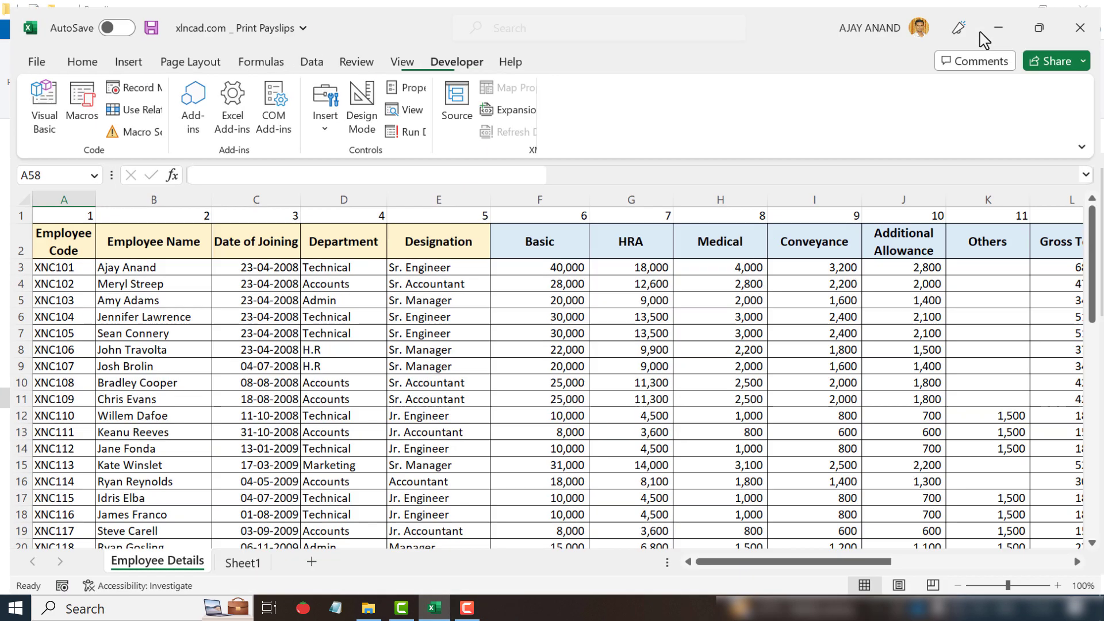
pyautogui.moveTo(727, 565); pyautogui.dragTo(932, 564)
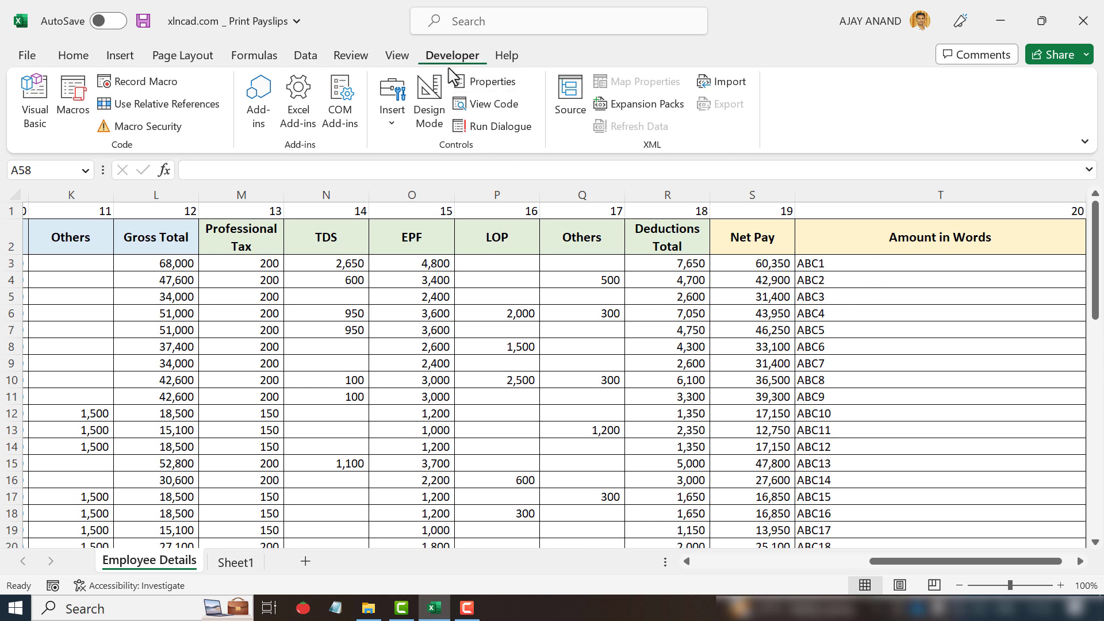
pyautogui.click(34, 112)
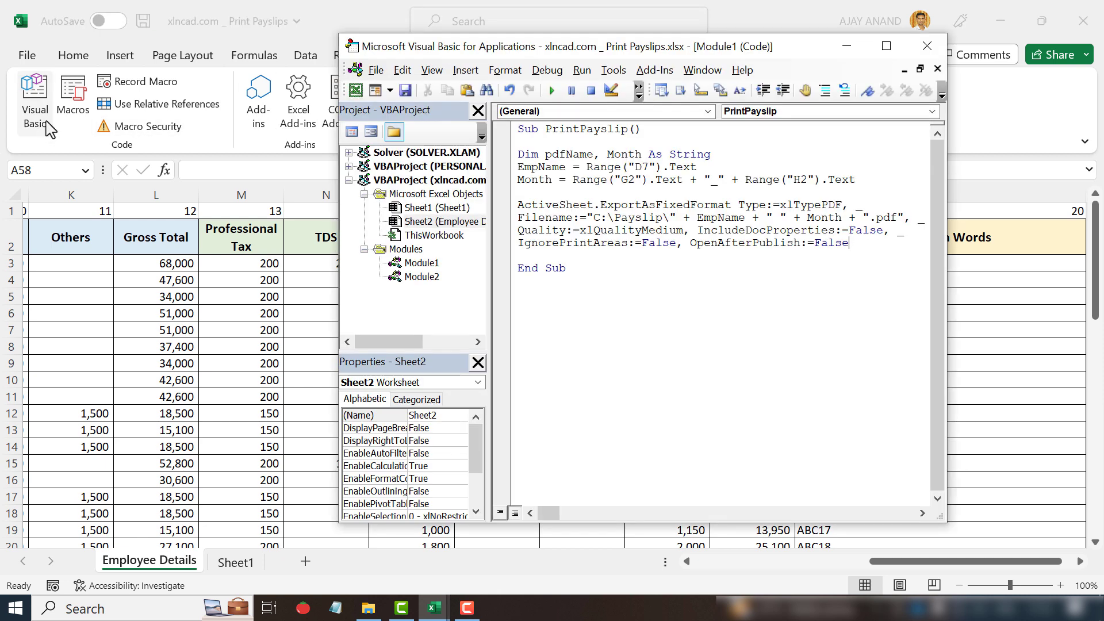
# - Insert a new empty Module3 into the workbook's VBA project
pyautogui.rightClick(426, 277)
pyautogui.moveTo(569, 367)
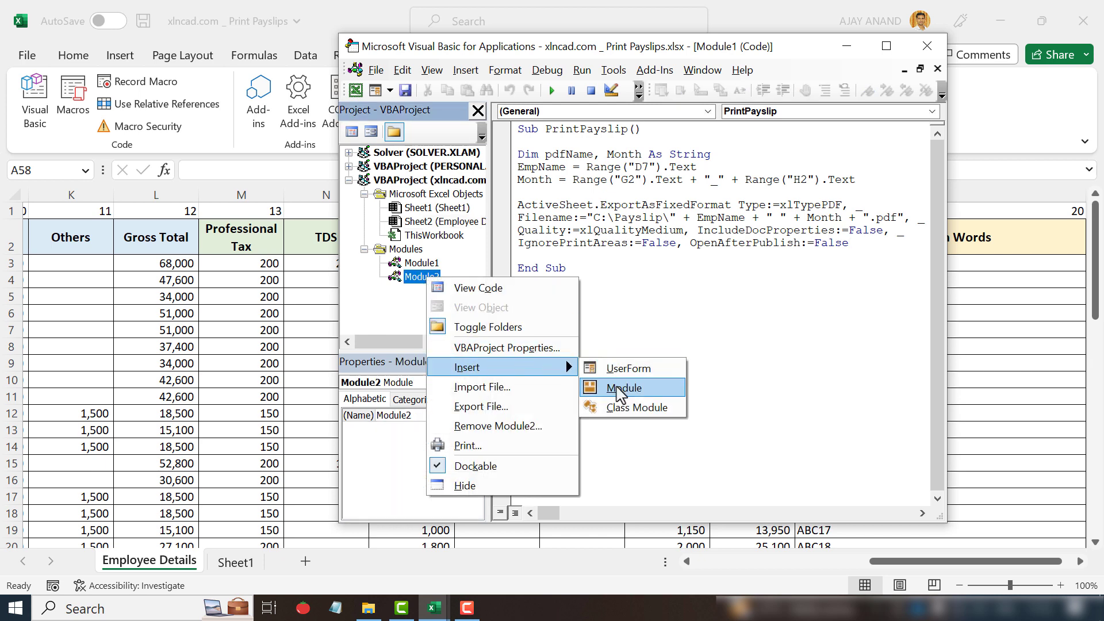
pyautogui.click(620, 391)
# - Close the VBA editor and minimize Excel and File Explorer to reach the desktop
pyautogui.click(846, 46)
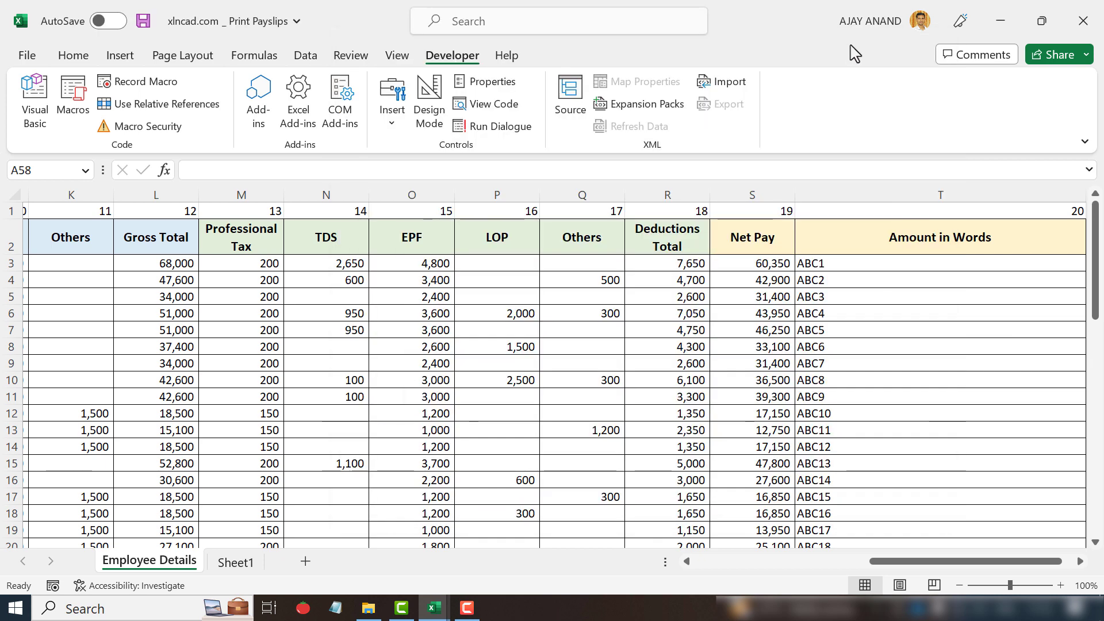
pyautogui.click(1003, 26)
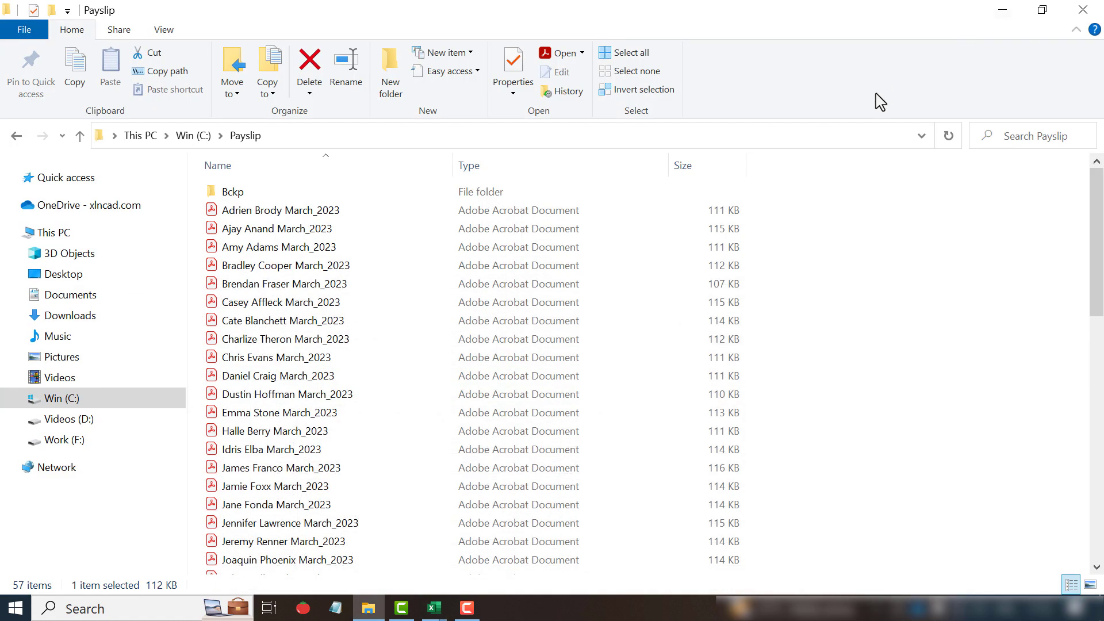
pyautogui.click(1003, 10)
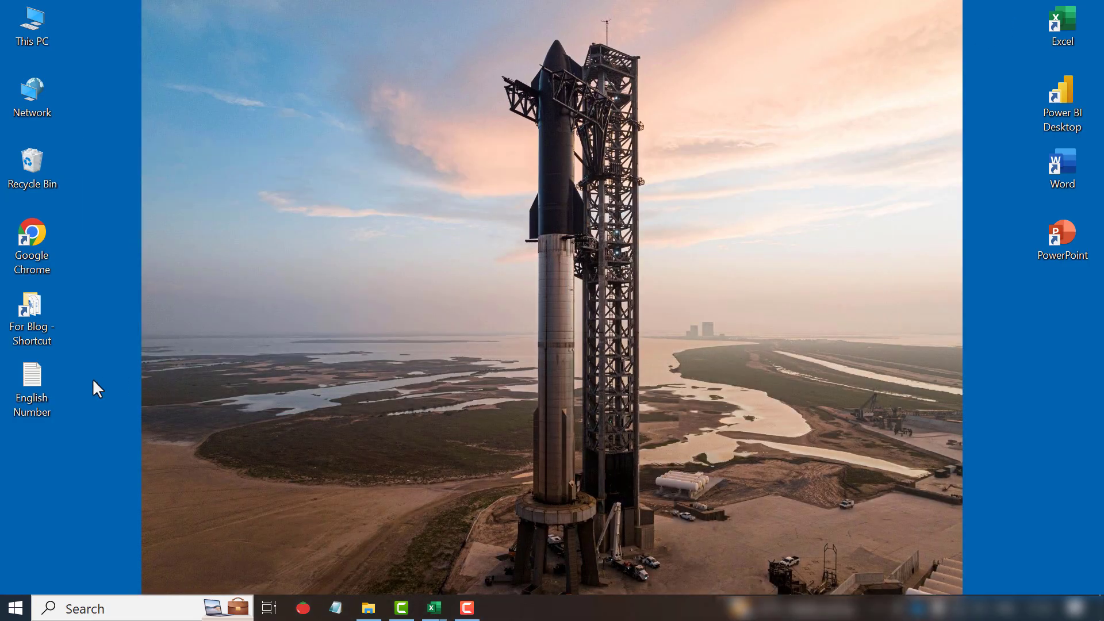
# - Open the English Number file in Notepad and scroll to its end
pyautogui.doubleClick(38, 409)
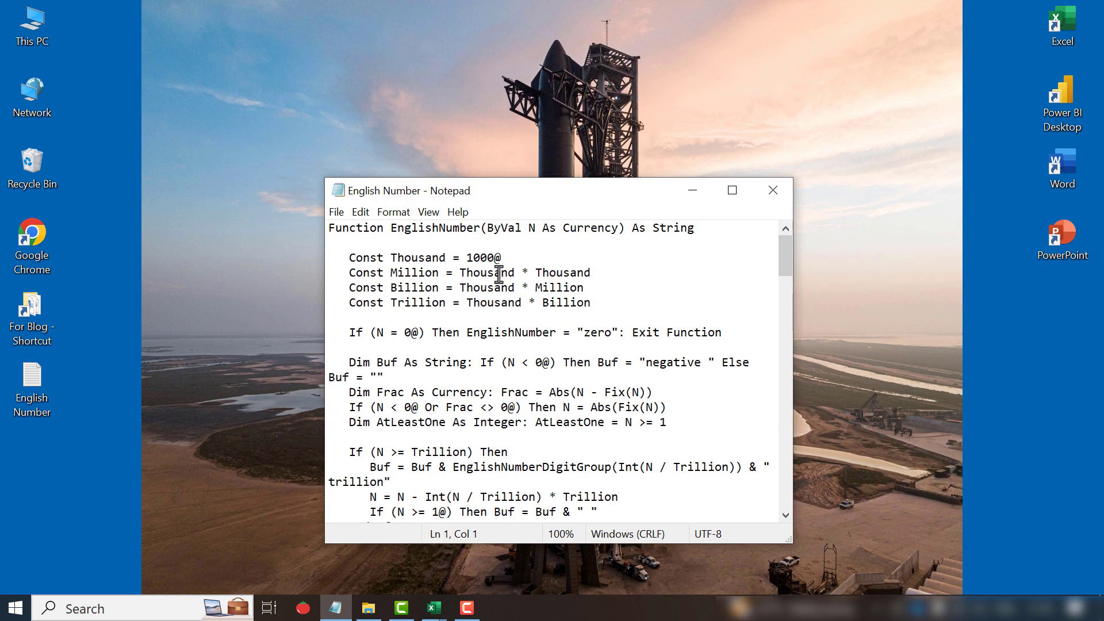
pyautogui.scroll(-12, 474, 350)
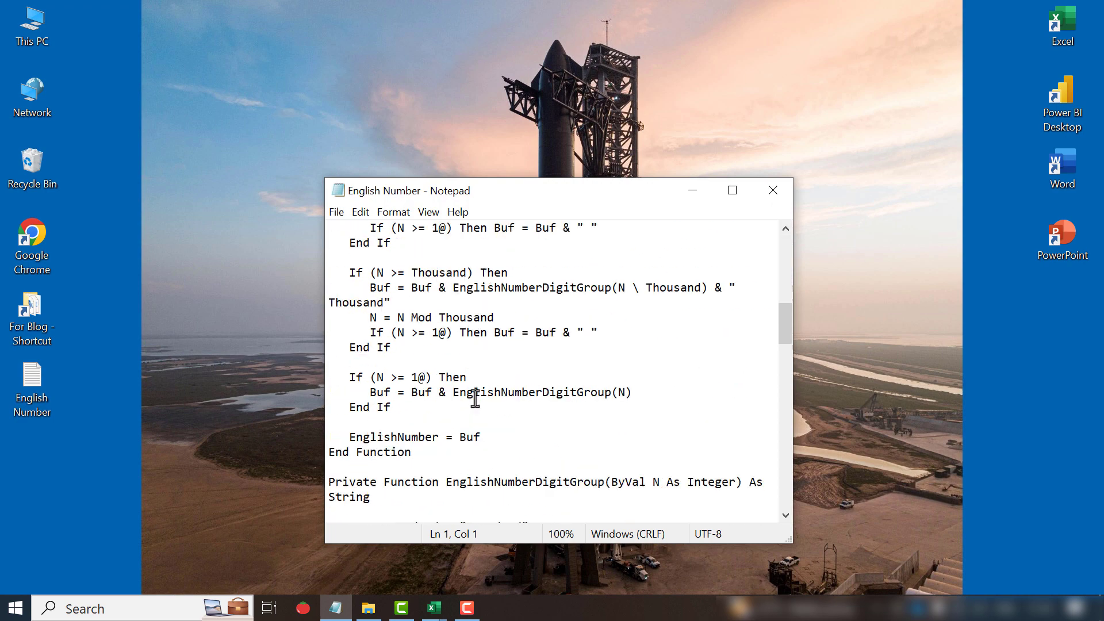
pyautogui.moveTo(786, 337); pyautogui.dragTo(781, 512)
# - Select and copy all the EnglishNumber function code
pyautogui.click(474, 506)
pyautogui.moveTo(474, 507); pyautogui.dragTo(288, 62)
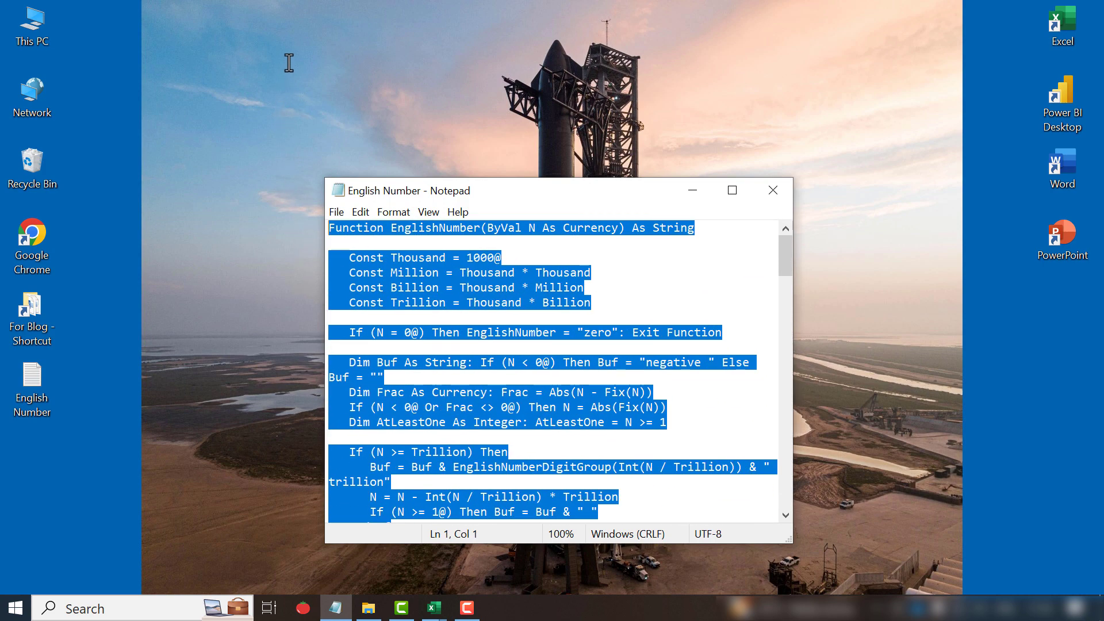
pyautogui.rightClick(371, 230)
pyautogui.click(412, 275)
# - Paste the EnglishNumber code into the empty Module3 in the VBA editor
pyautogui.moveTo(436, 611)
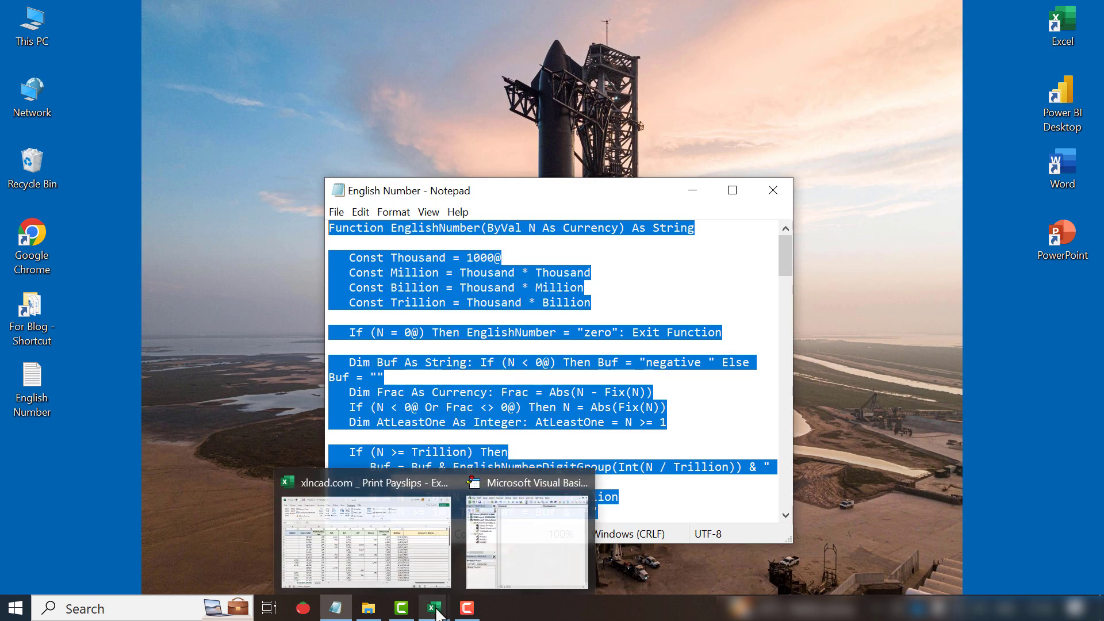
pyautogui.click(395, 562)
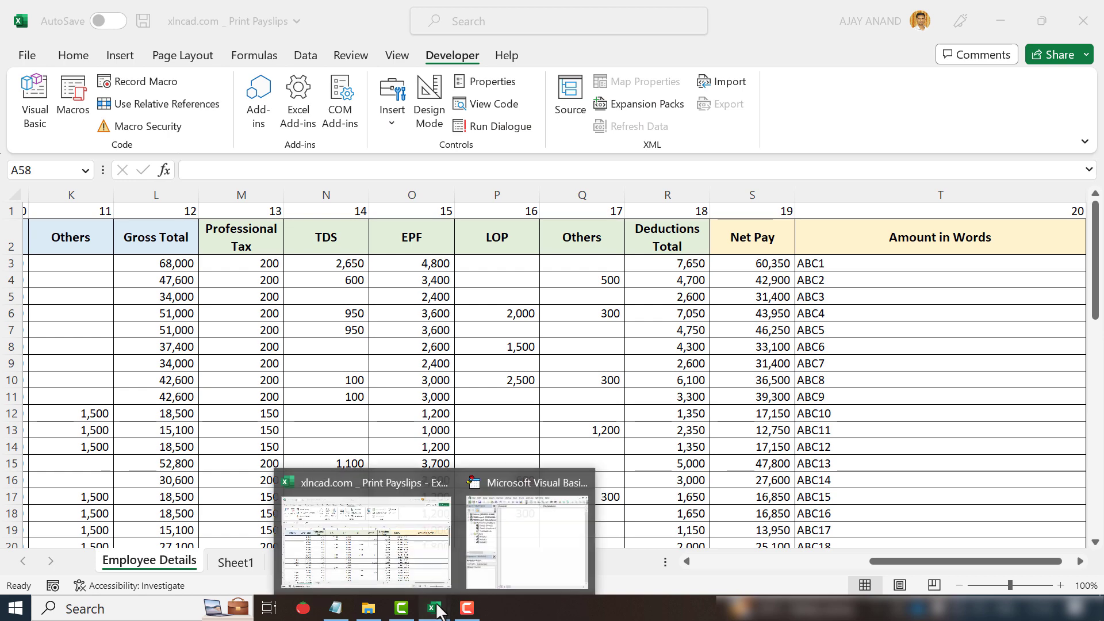
pyautogui.click(524, 558)
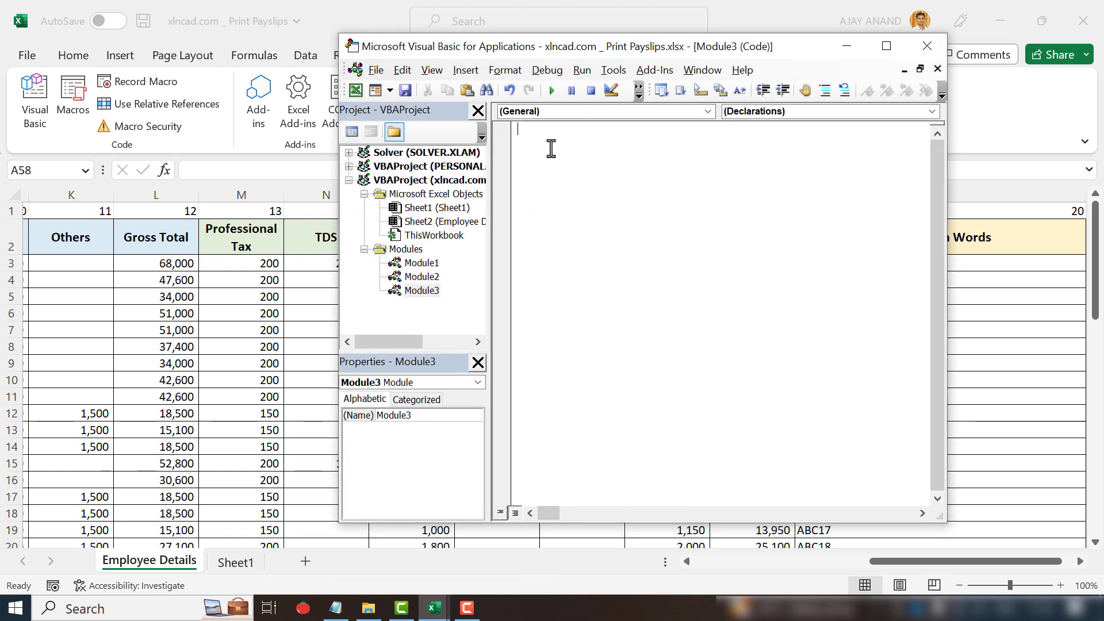
pyautogui.rightClick(572, 154)
pyautogui.click(585, 197)
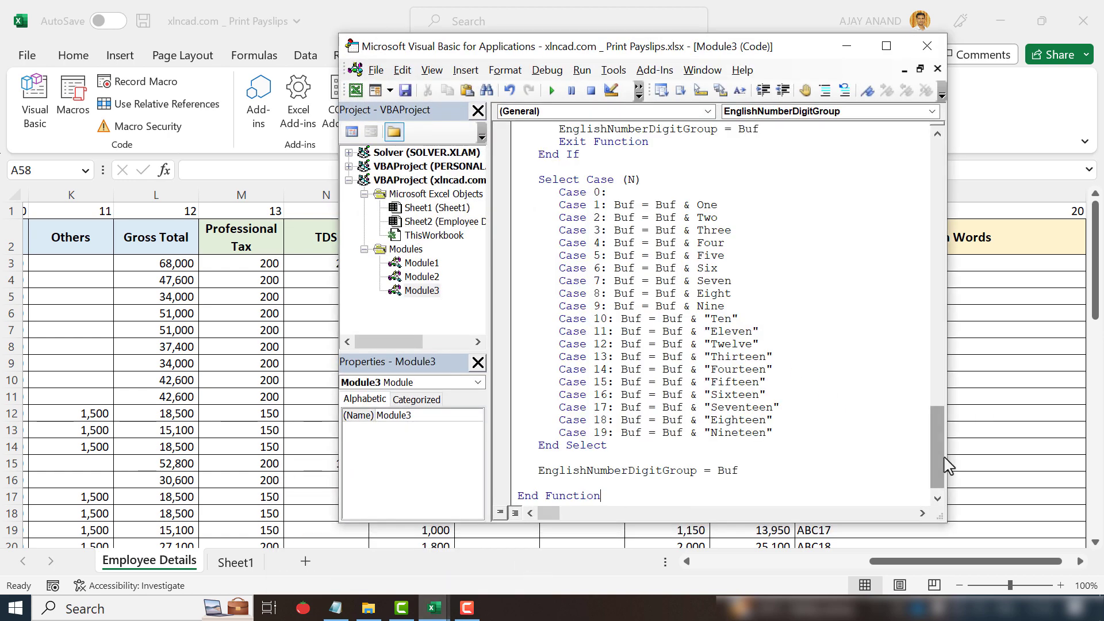
# - Review the pasted functions in Module3, then close the VBA editor
pyautogui.moveTo(935, 449); pyautogui.dragTo(930, 153)
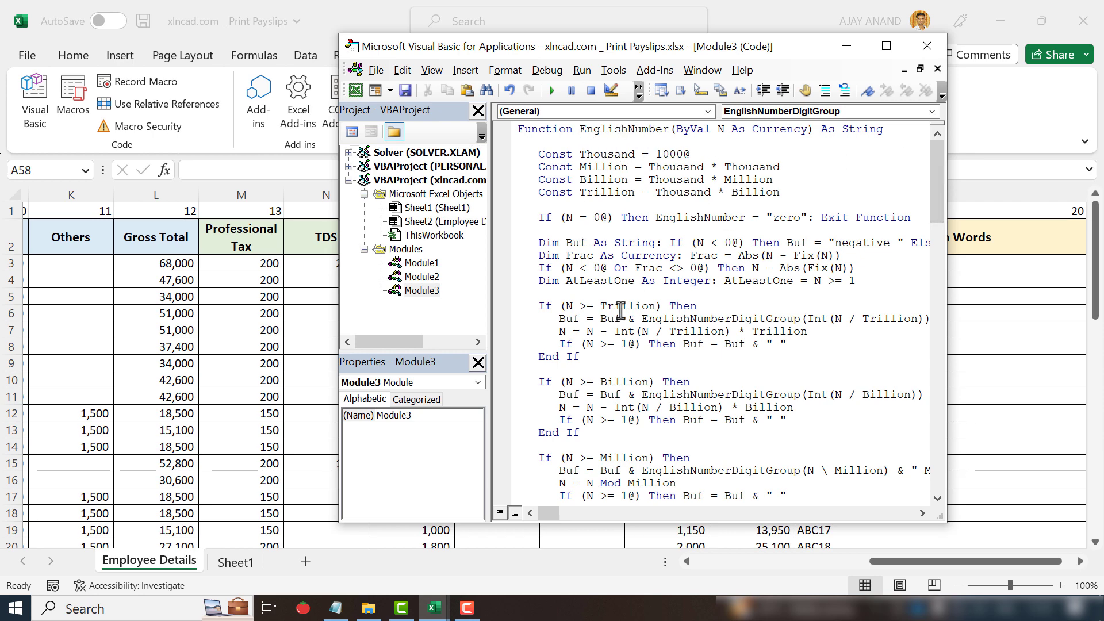
pyautogui.scroll(-8, 621, 311)
pyautogui.scroll(8, 636, 387)
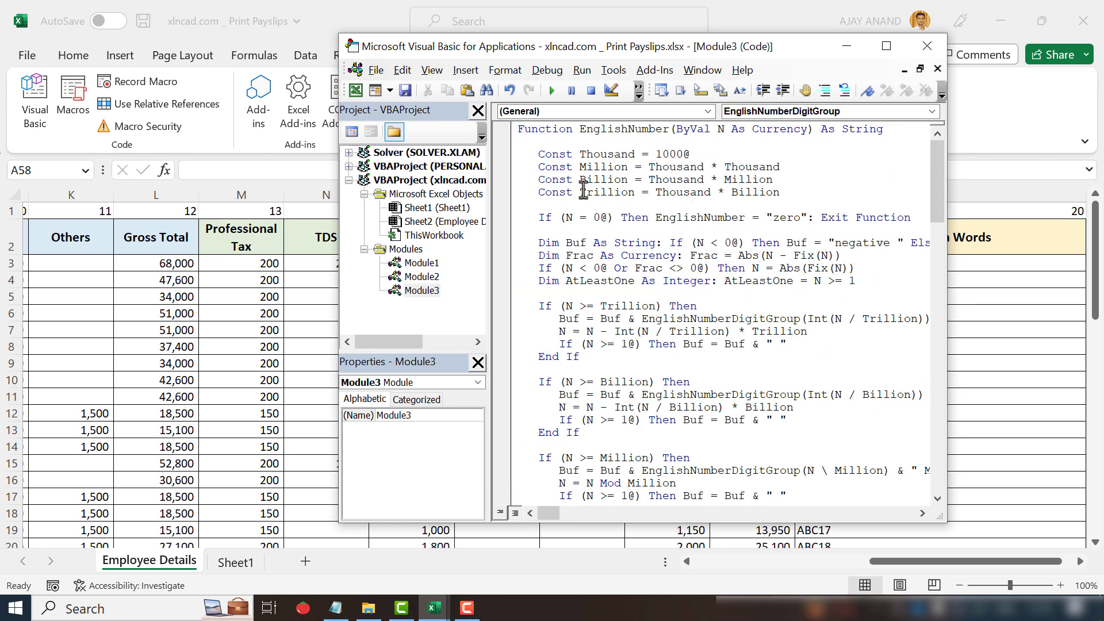
pyautogui.scroll(-13, 621, 273)
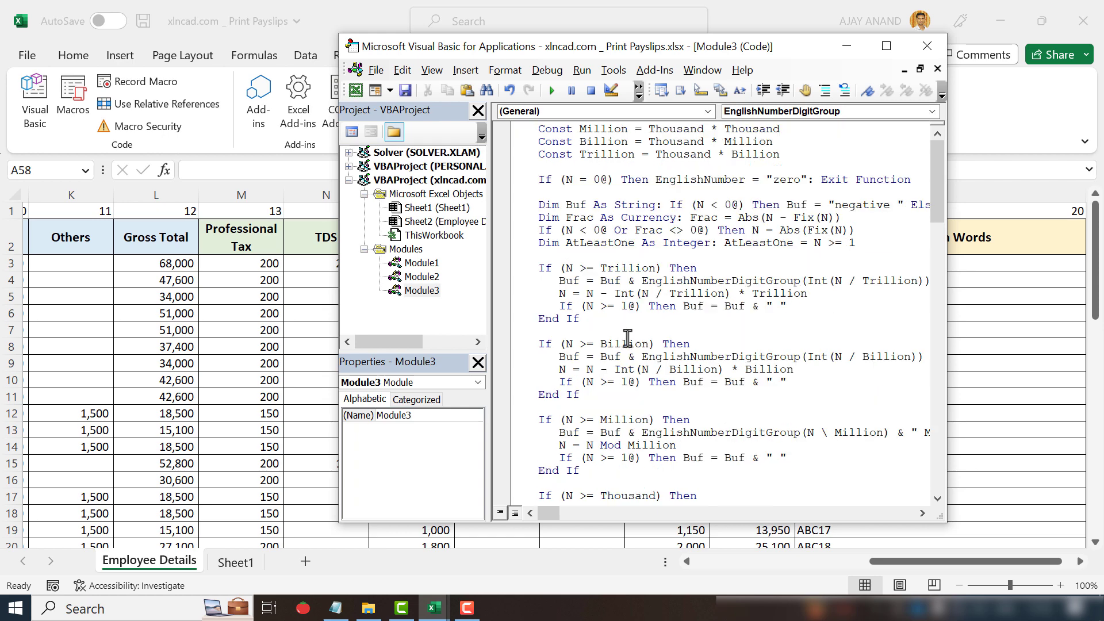
pyautogui.scroll(8, 619, 366)
pyautogui.scroll(5, 618, 366)
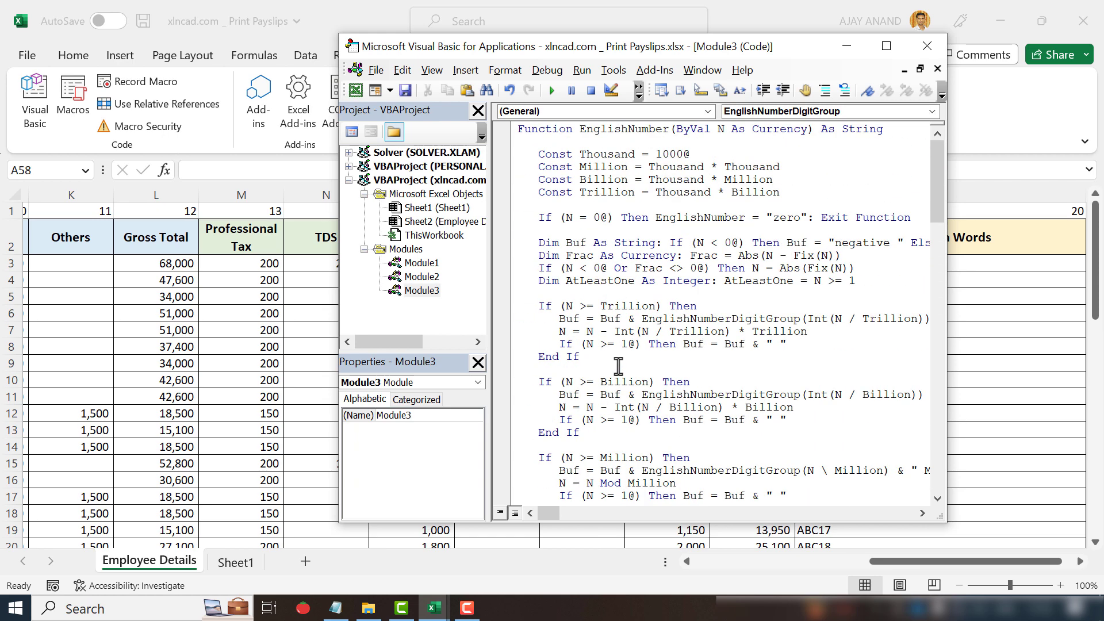
pyautogui.click(927, 45)
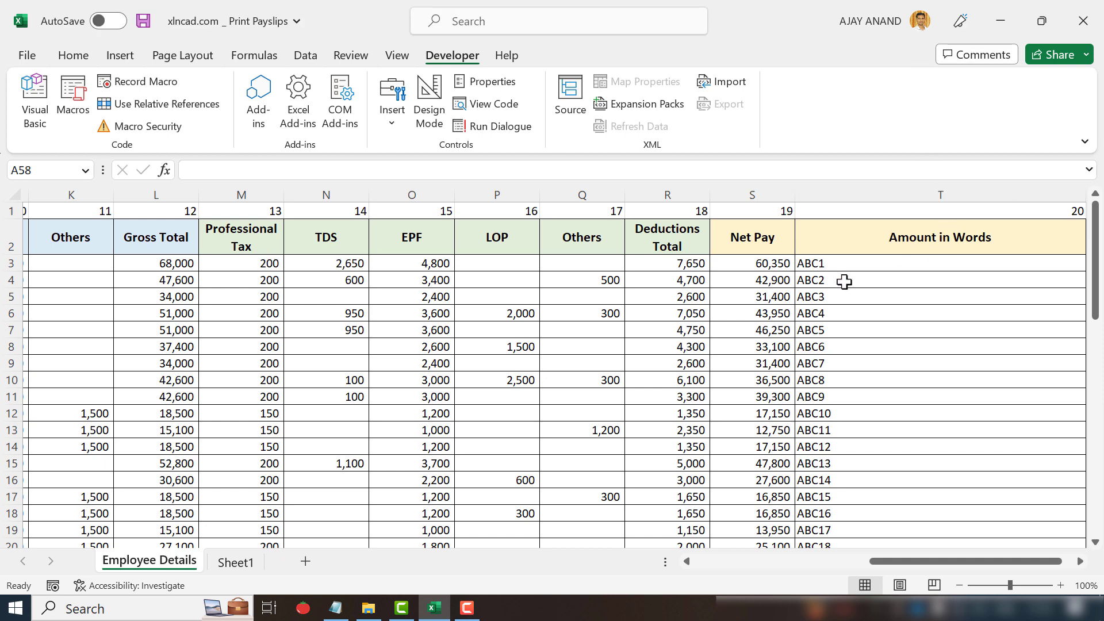
# - Clear the ABC placeholder values from T3:T57
pyautogui.moveTo(861, 264); pyautogui.dragTo(872, 451)
pyautogui.scroll(-6, 874, 454)
pyautogui.scroll(-10, 874, 453)
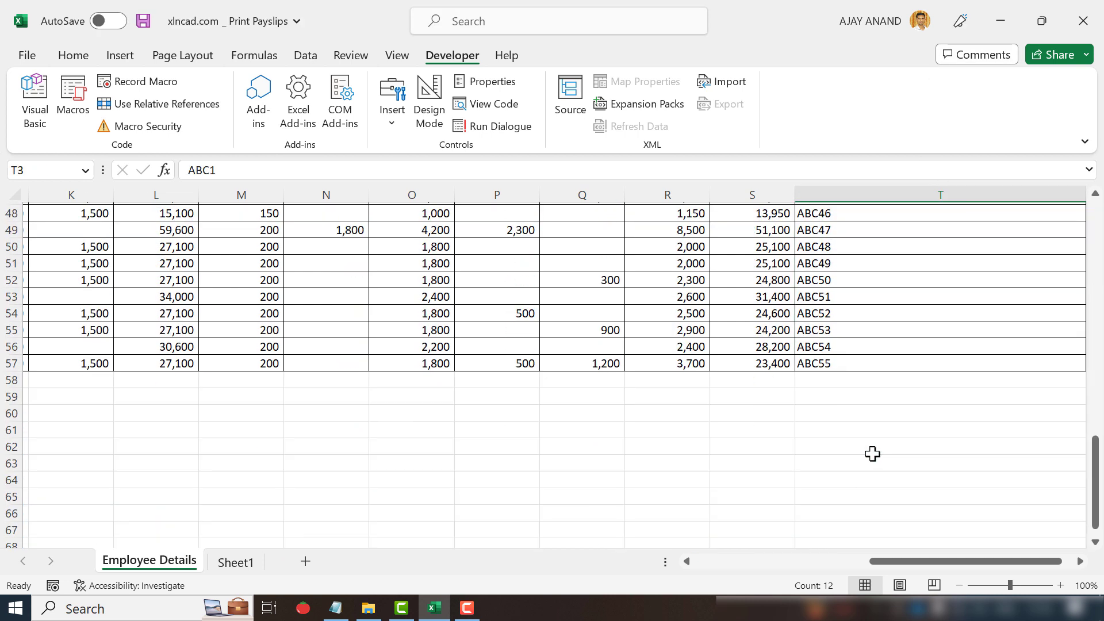
pyautogui.keyDown('shift'); pyautogui.click(845, 368); pyautogui.keyUp('shift')
pyautogui.press('Delete')
pyautogui.scroll(16, 845, 366)
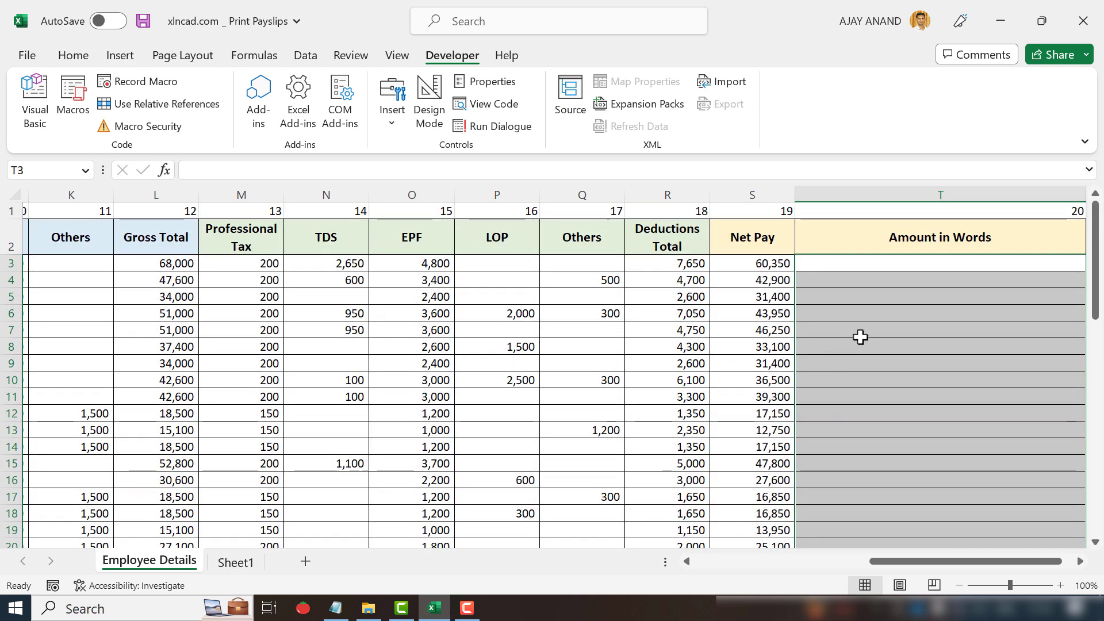
# - Enter =EnglishNumber(S3) in cell T3
pyautogui.click(872, 262)
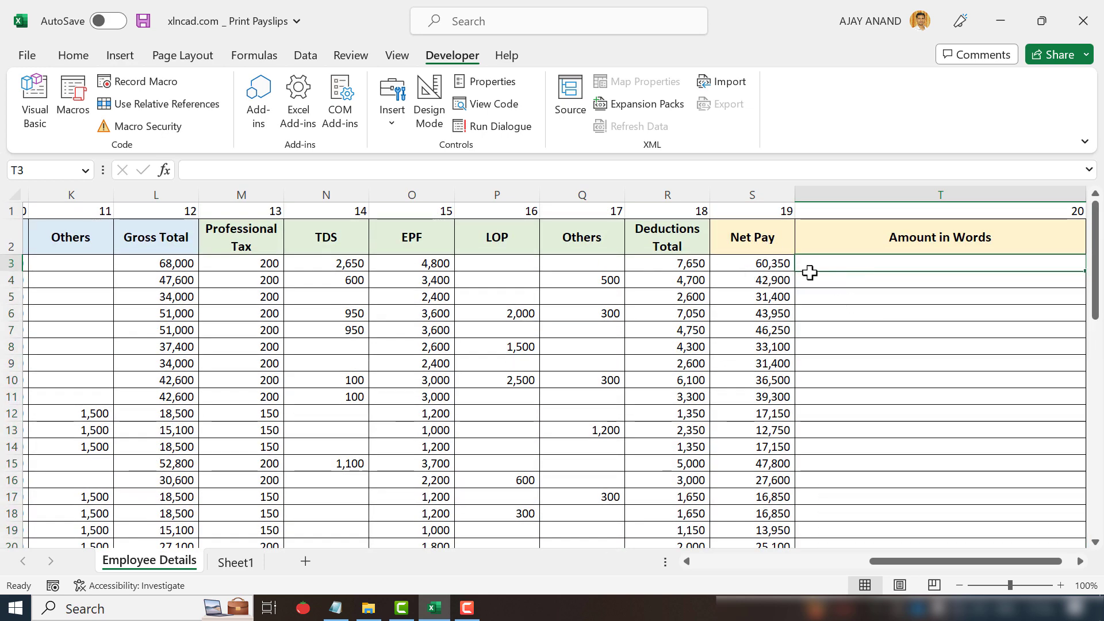
pyautogui.write('=')
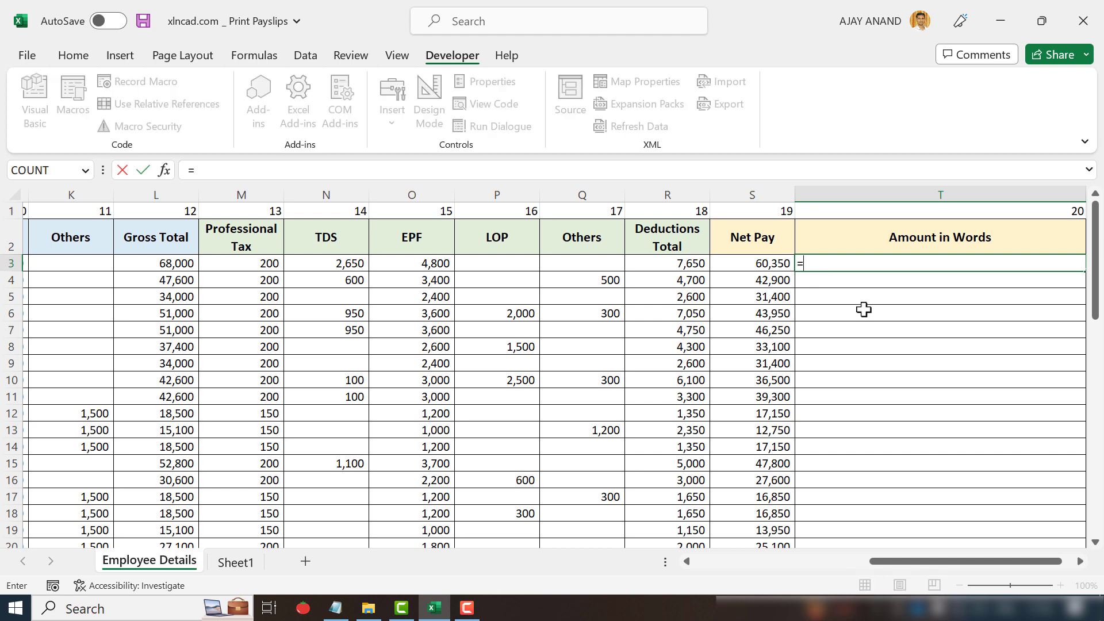
pyautogui.write('Engl')
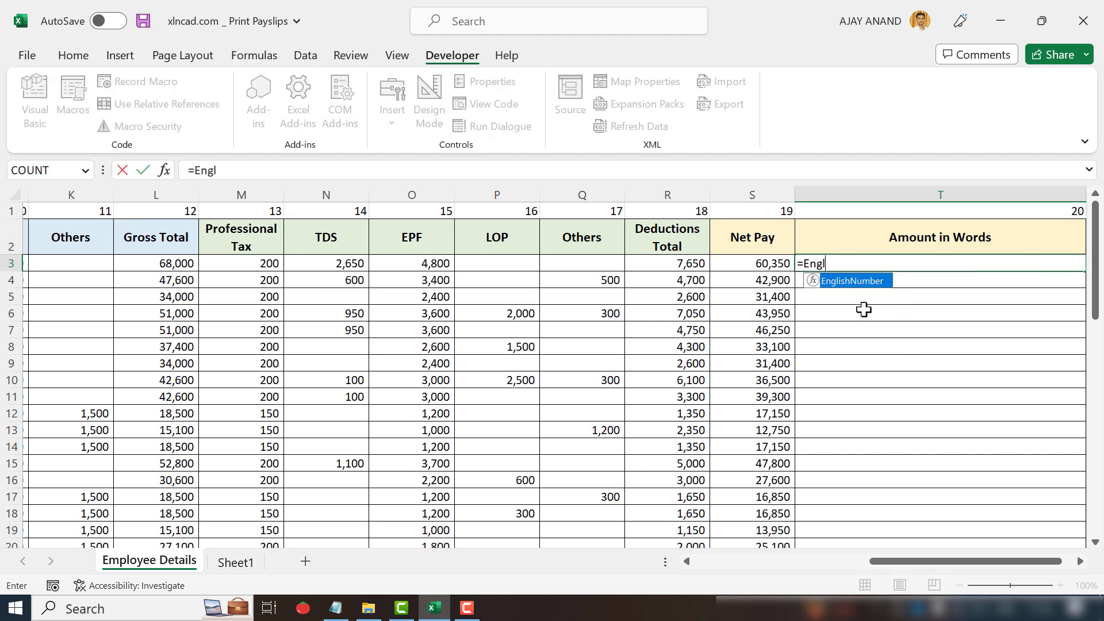
pyautogui.doubleClick(844, 284)
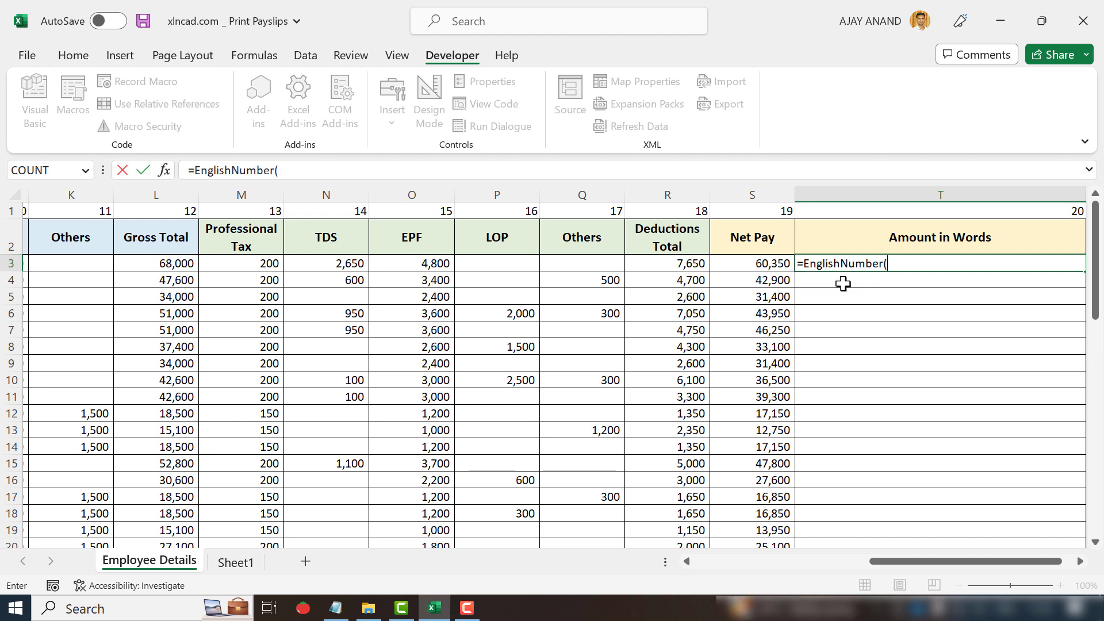
pyautogui.click(739, 265)
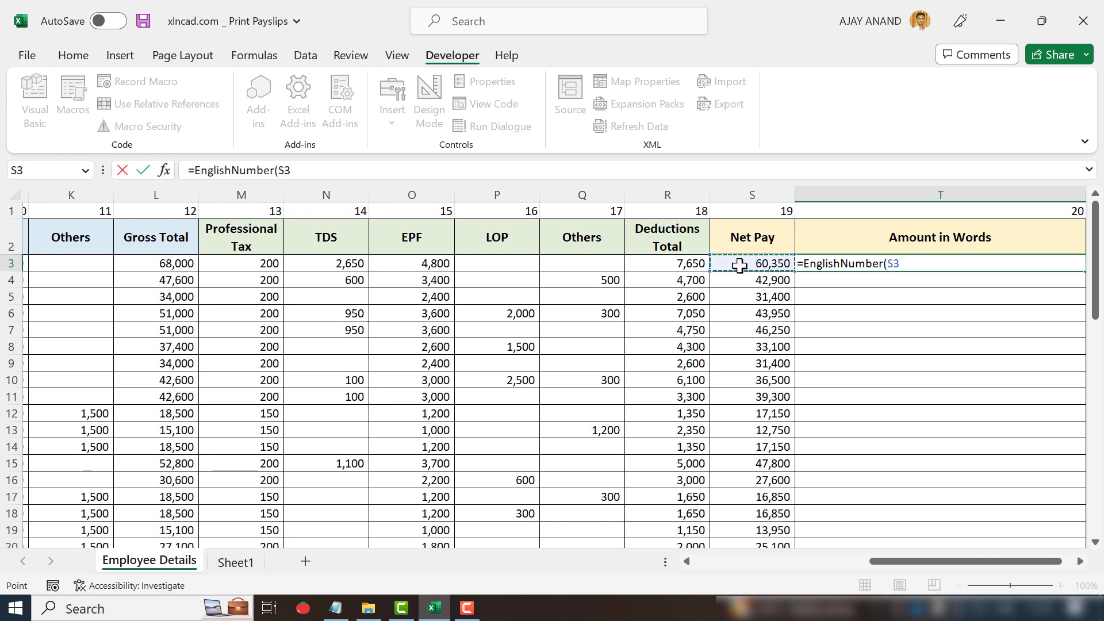
pyautogui.press('Return')
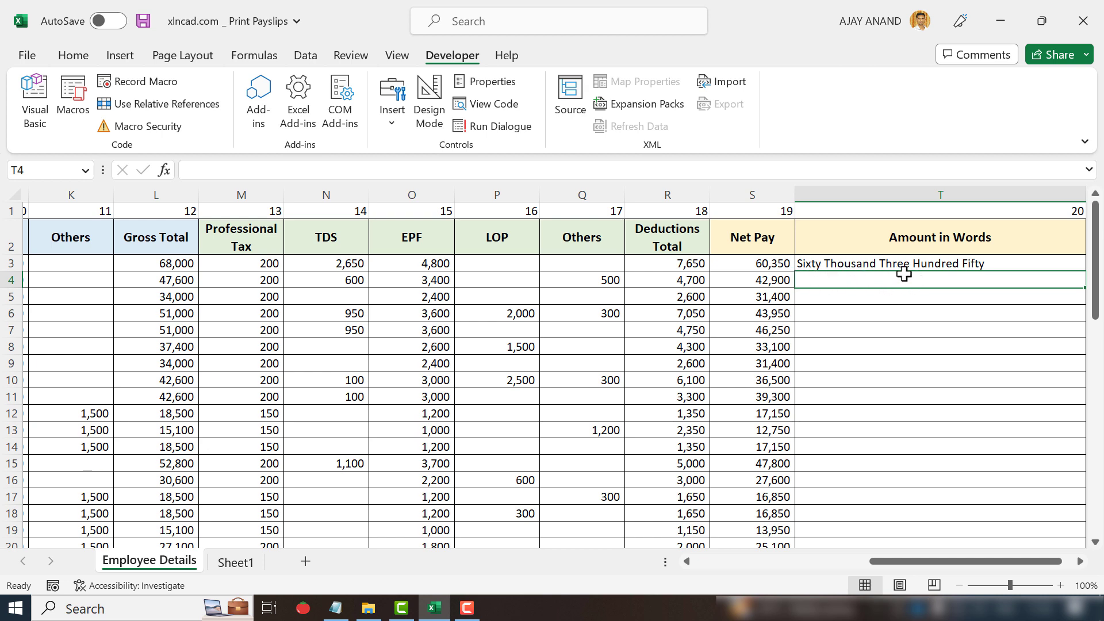
# - Fill the EnglishNumber formula from T3 down to T57
pyautogui.click(1052, 264)
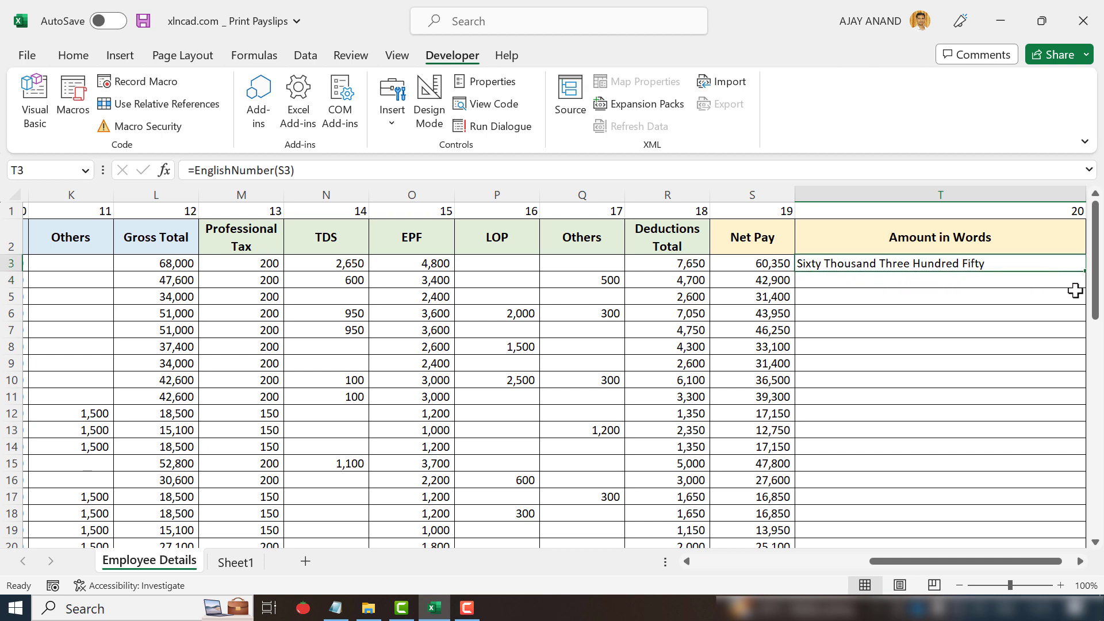
pyautogui.moveTo(1083, 271); pyautogui.dragTo(1054, 526)
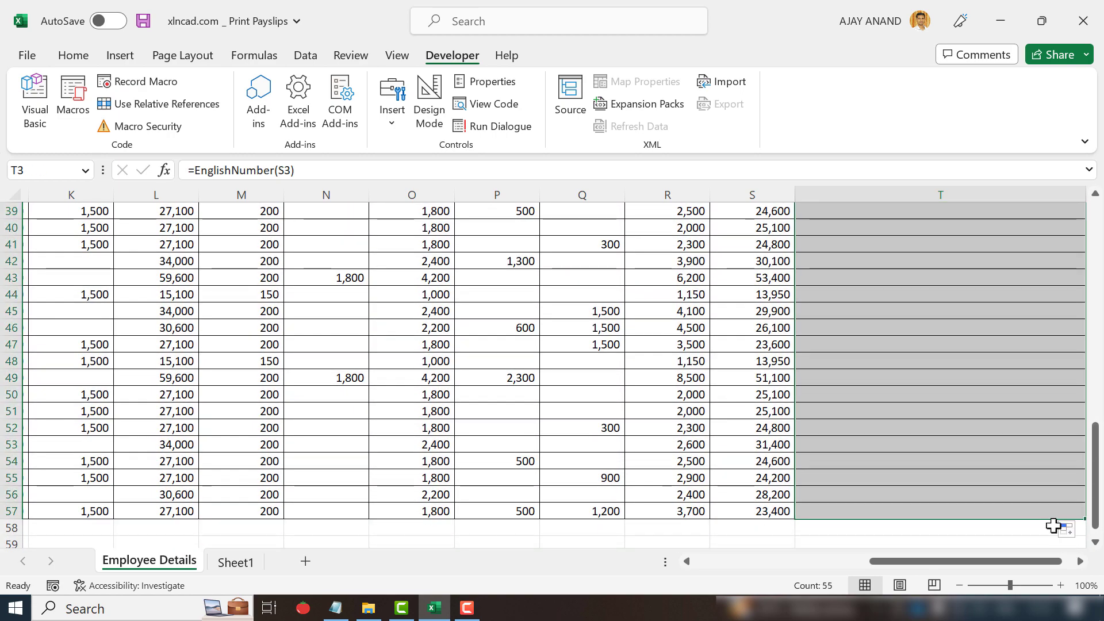
pyautogui.click(932, 510)
pyautogui.scroll(13, 327, 541)
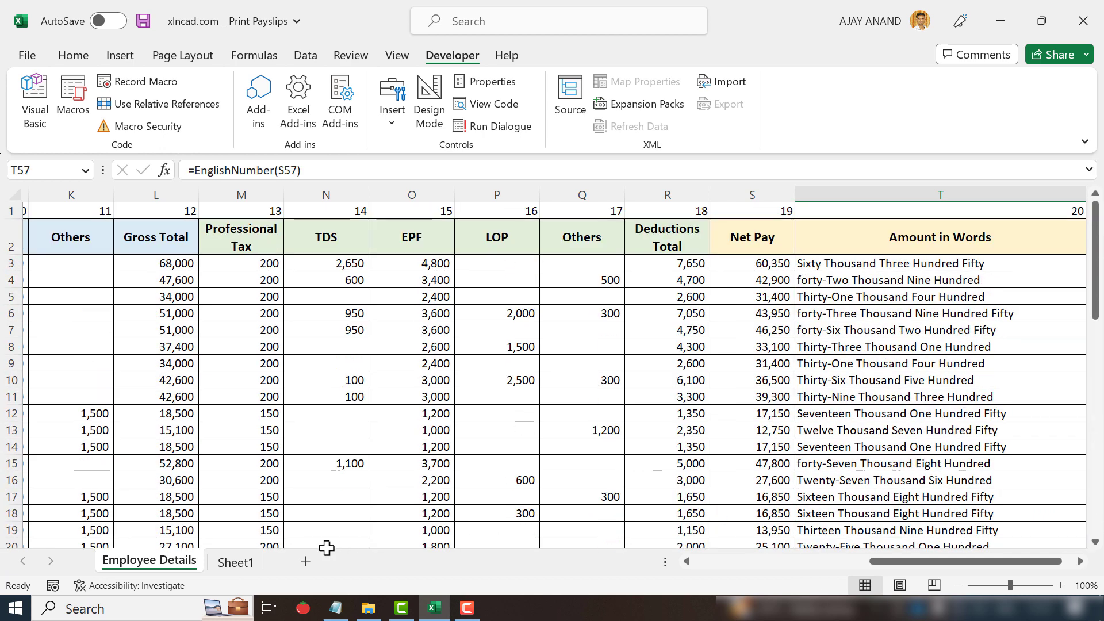
# - Pick the first employee code on Sheet1's payslip, then restore the Excel window down
pyautogui.click(235, 564)
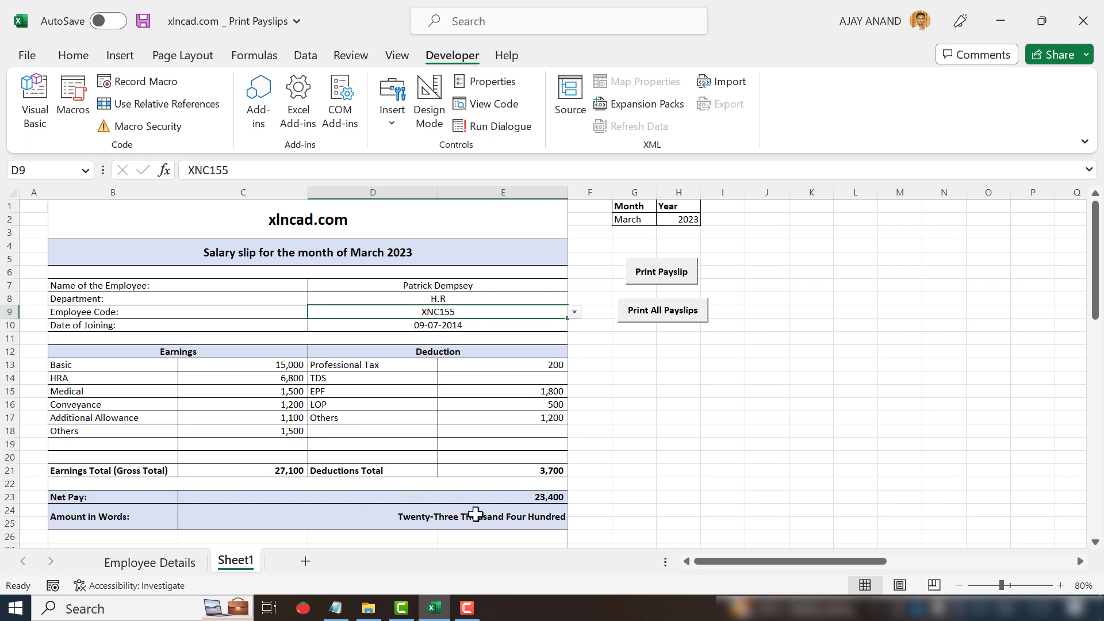
pyautogui.click(574, 313)
pyautogui.moveTo(567, 380); pyautogui.dragTo(567, 315)
pyautogui.click(525, 324)
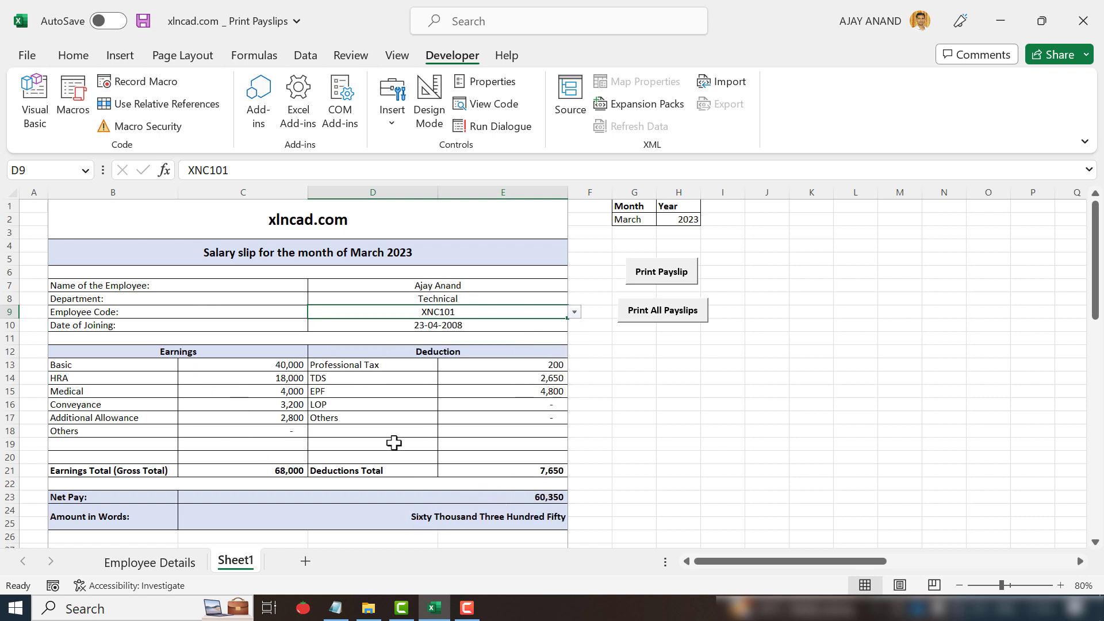
pyautogui.click(1042, 20)
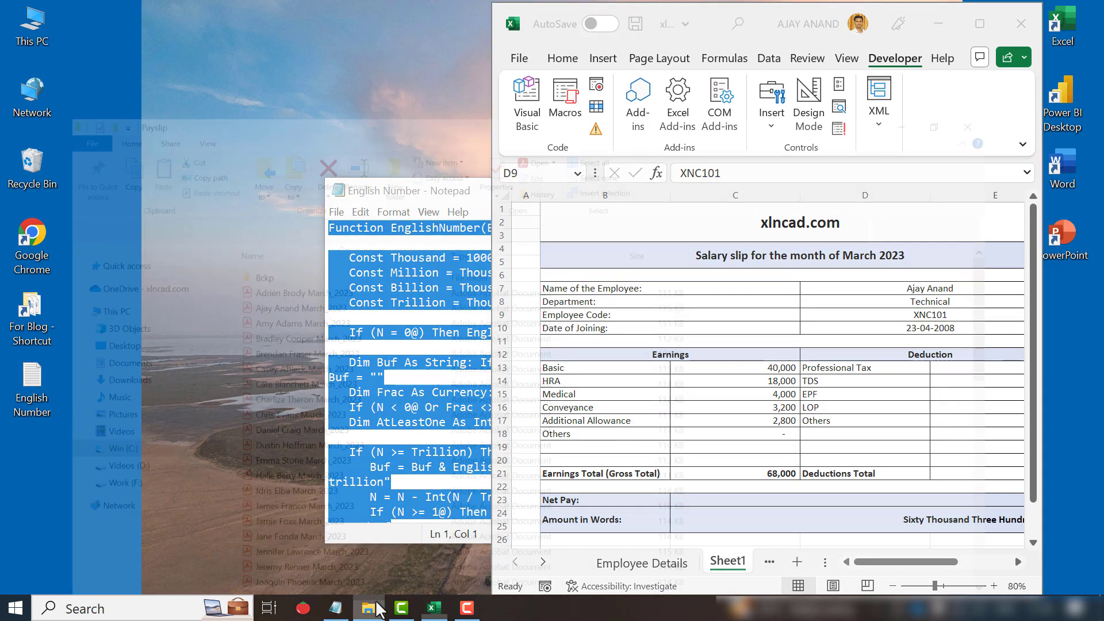
# - Delete the 55 old payslip PDFs from the Payslip folder
pyautogui.click(371, 608)
pyautogui.scroll(-3, 342, 480)
pyautogui.scroll(-9, 343, 480)
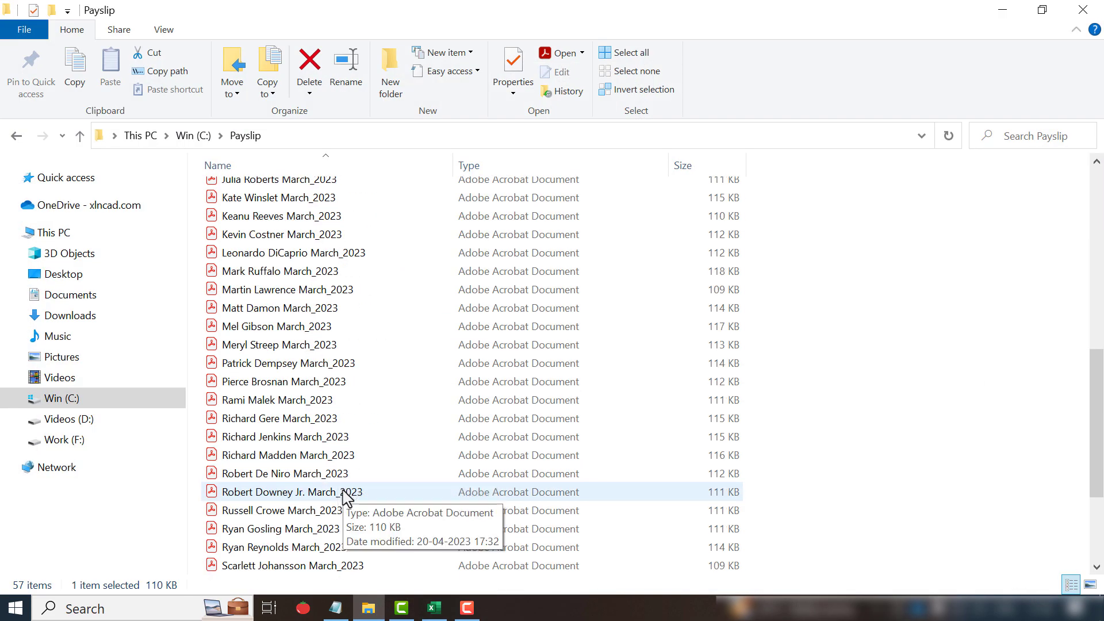
pyautogui.keyDown('shift'); pyautogui.click(308, 547); pyautogui.keyUp('shift')
pyautogui.press('Delete')
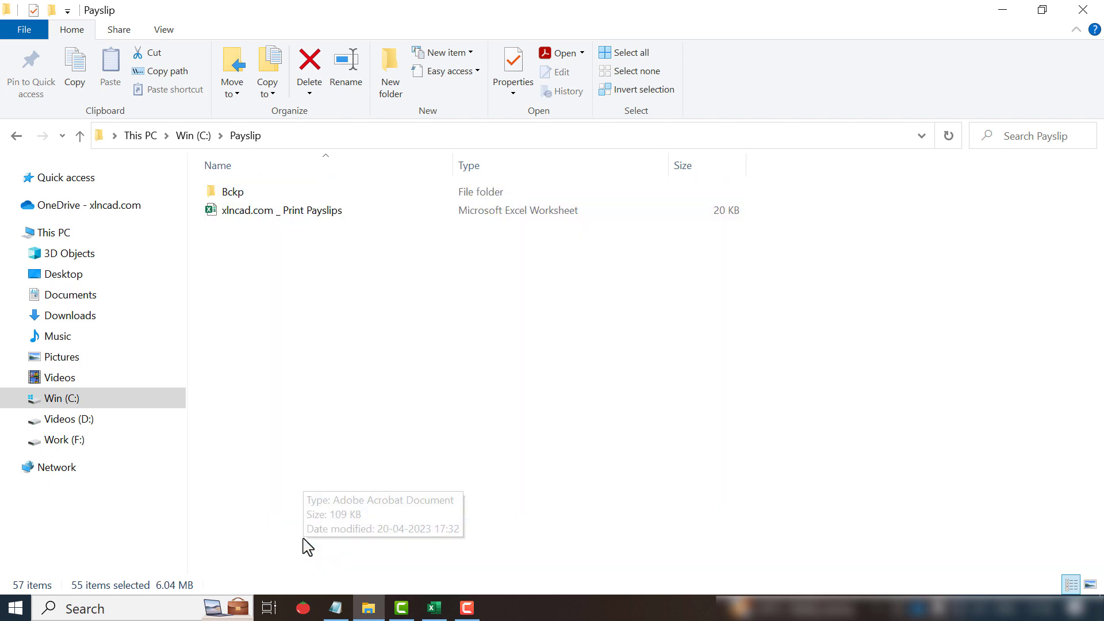
# - Export the current employee's March_2023 payslip as a PDF with Print Payslip
pyautogui.click(435, 608)
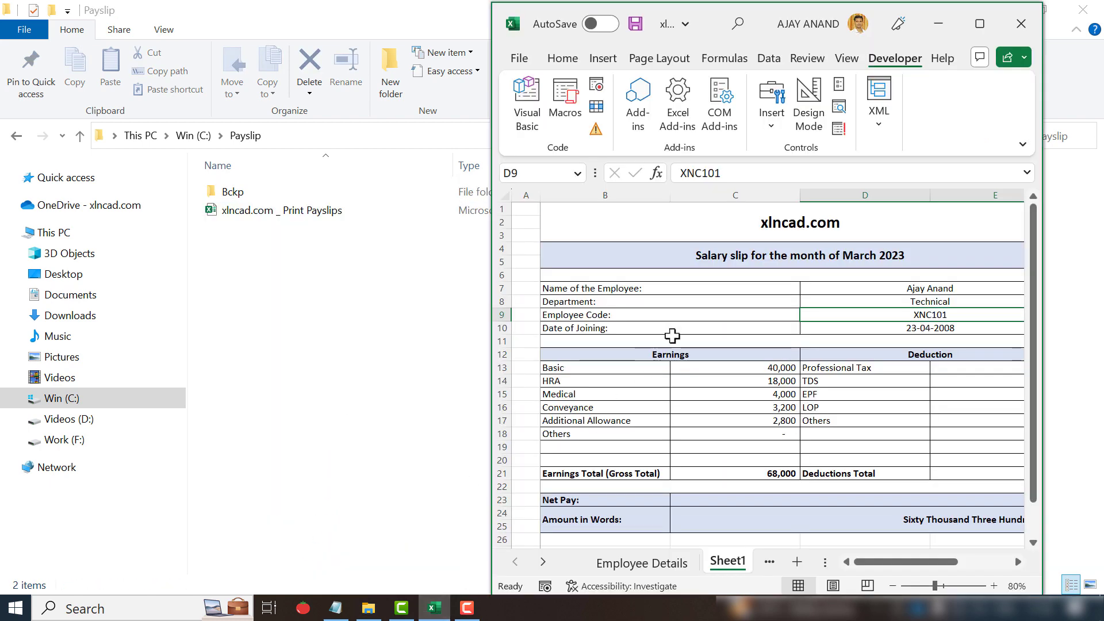
pyautogui.click(1018, 562)
pyautogui.click(1018, 562)
pyautogui.click(1018, 562)
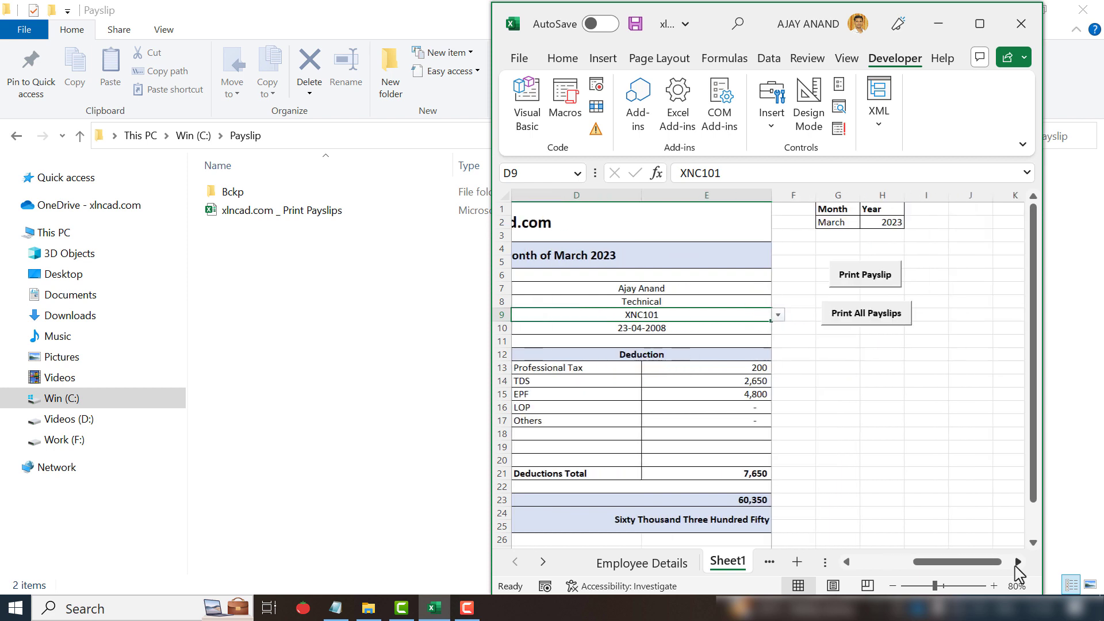
pyautogui.click(868, 281)
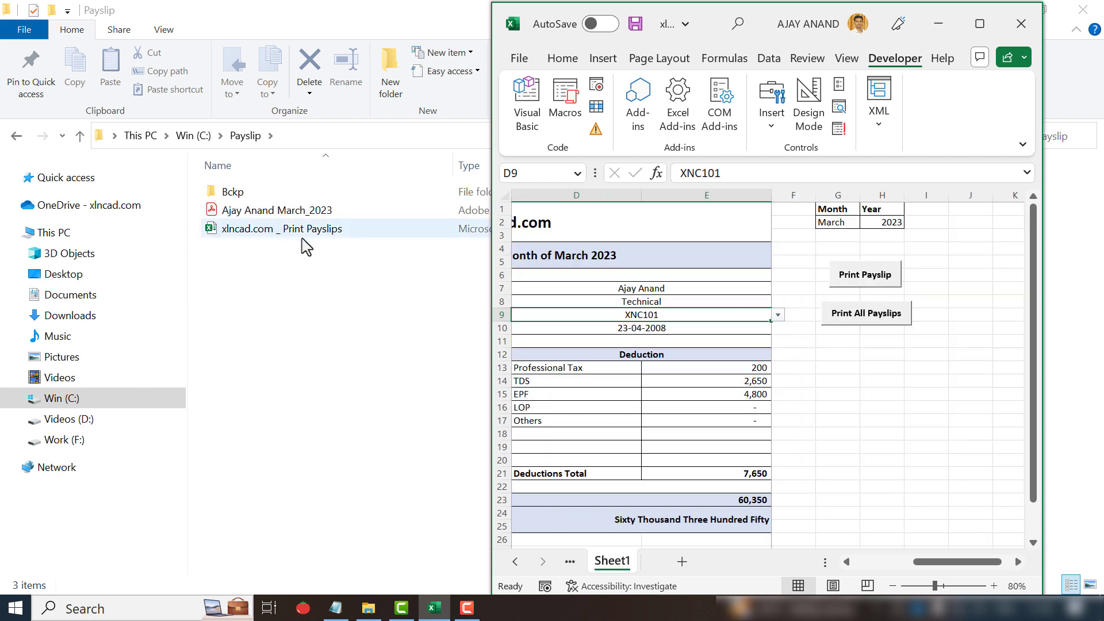
# - Open the new payslip PDF and check the net pay spelled out in words
pyautogui.doubleClick(312, 216)
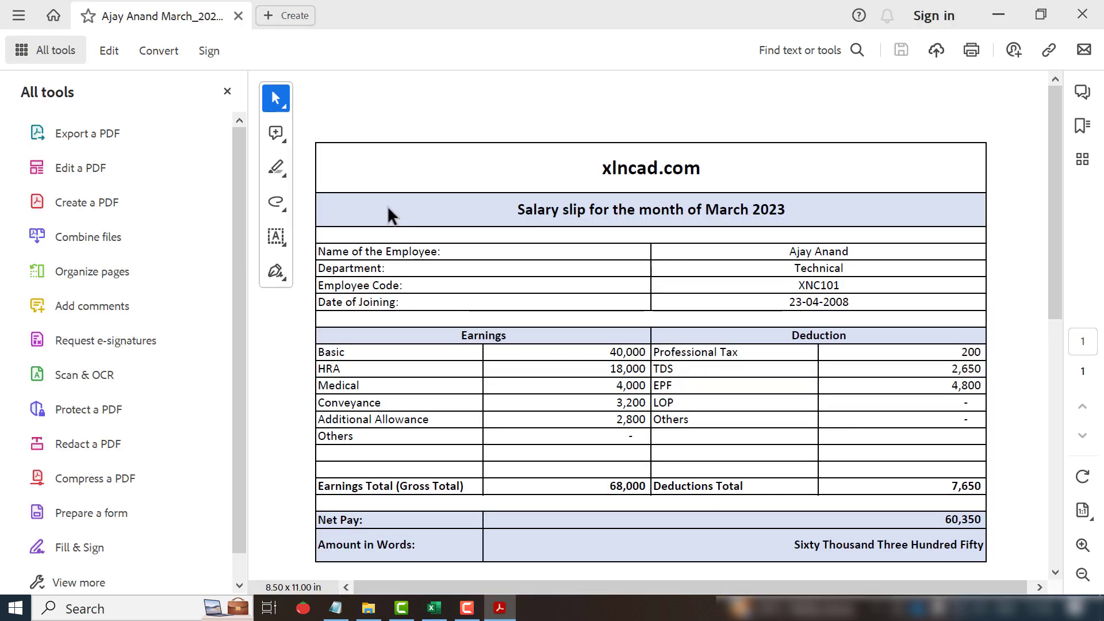
pyautogui.click(231, 90)
pyautogui.scroll(-3, 558, 310)
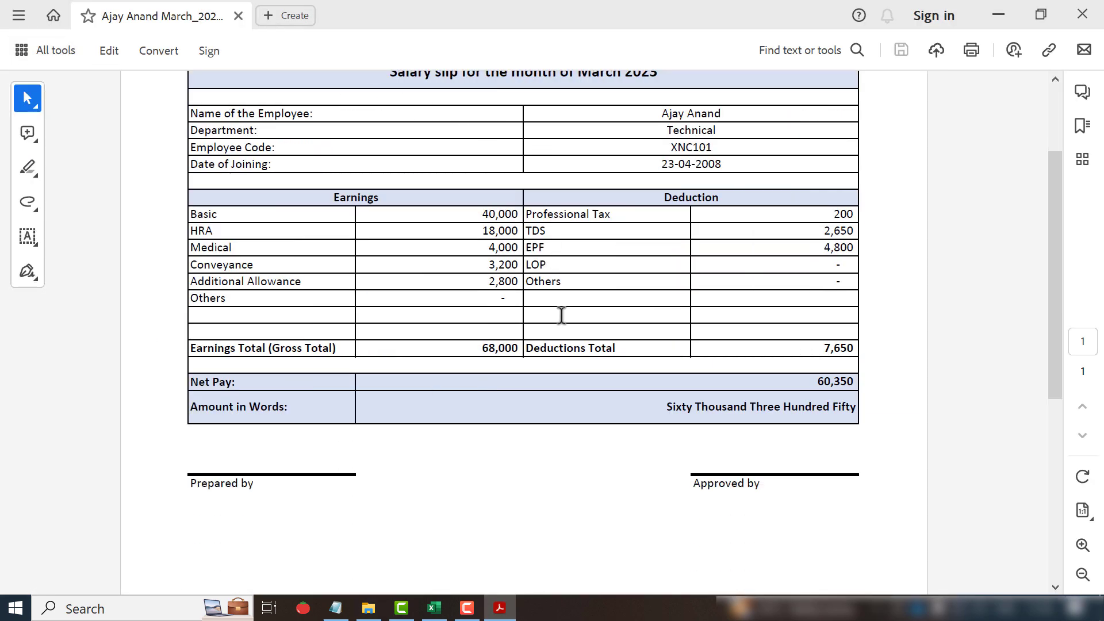
pyautogui.scroll(3, 788, 402)
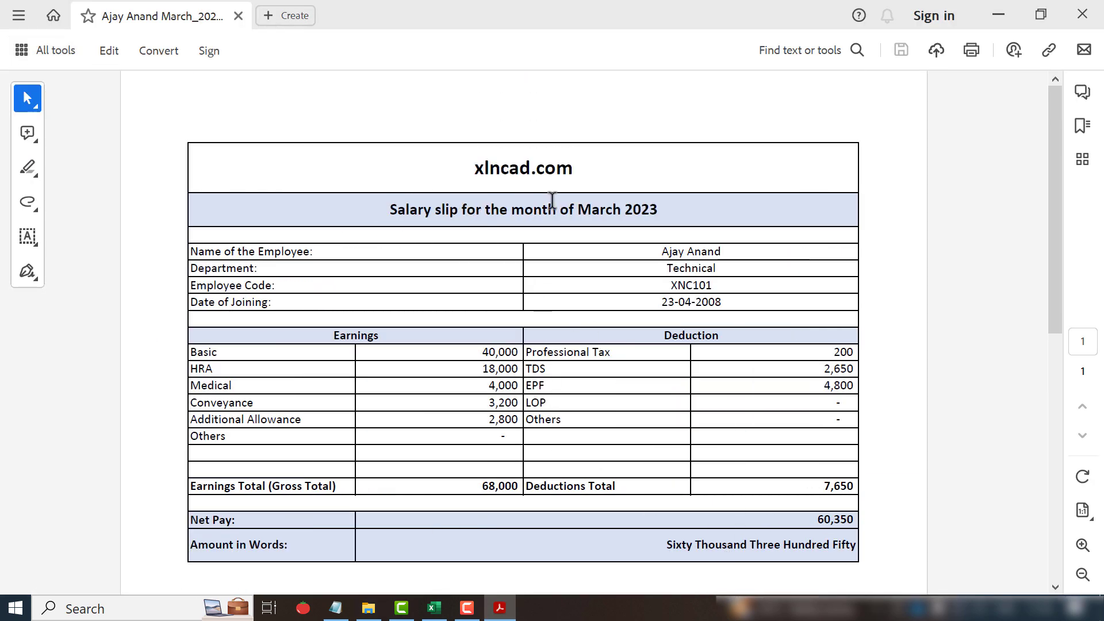
# - Close the PDF viewer and return to a maximized payslip workbook
pyautogui.click(1082, 14)
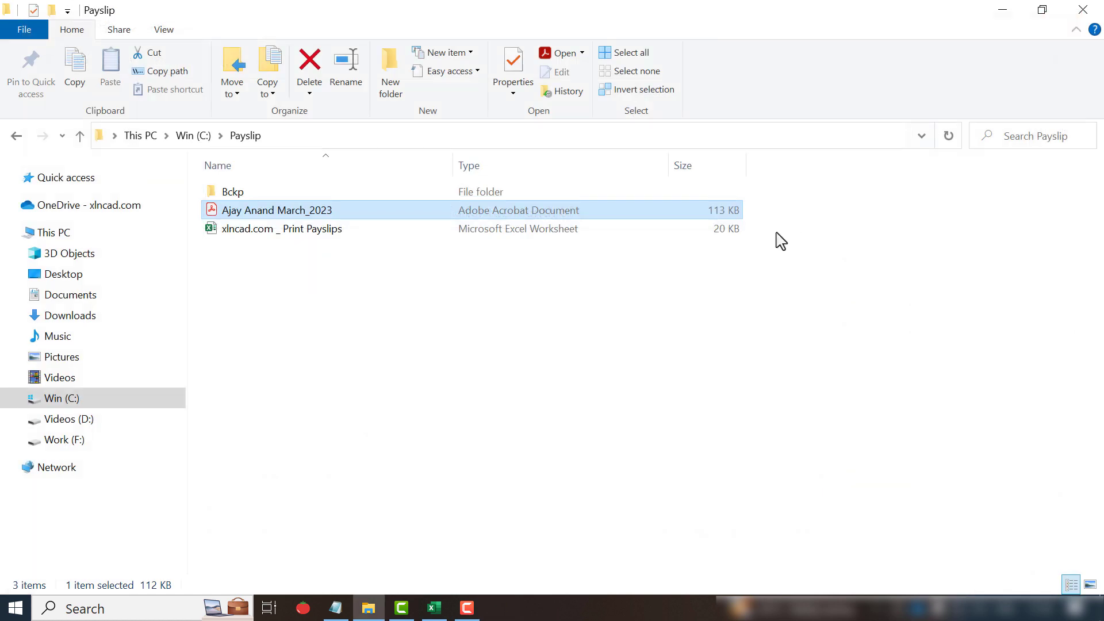
pyautogui.click(434, 608)
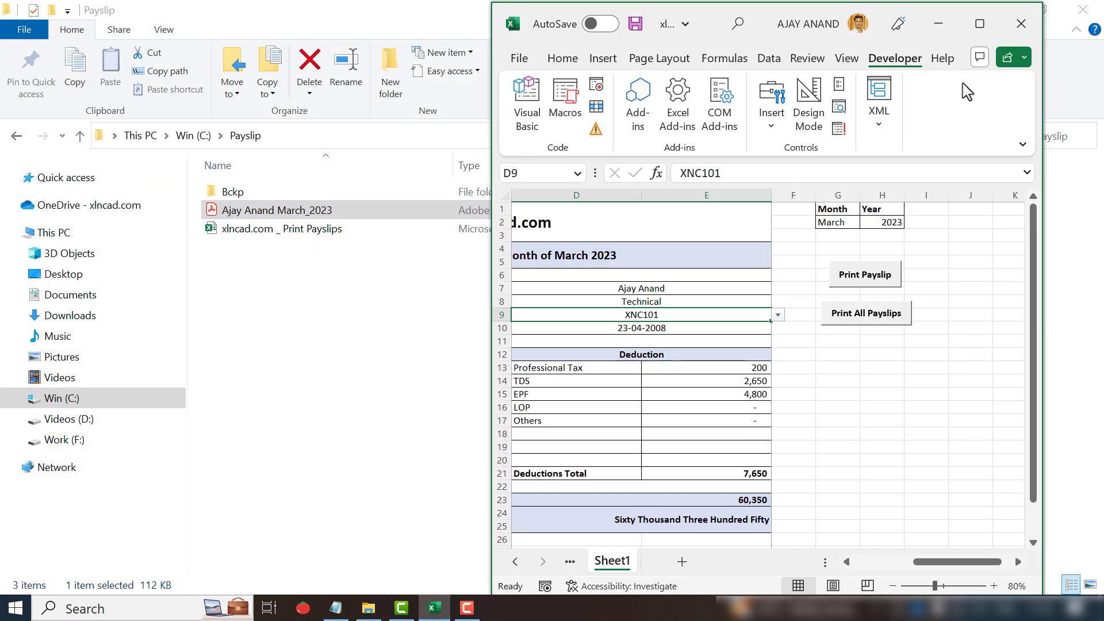
pyautogui.doubleClick(984, 38)
pyautogui.moveTo(801, 564); pyautogui.dragTo(685, 574)
# - Review the PrintPayslip macro code in Module1, then close the VBA editor
pyautogui.click(35, 112)
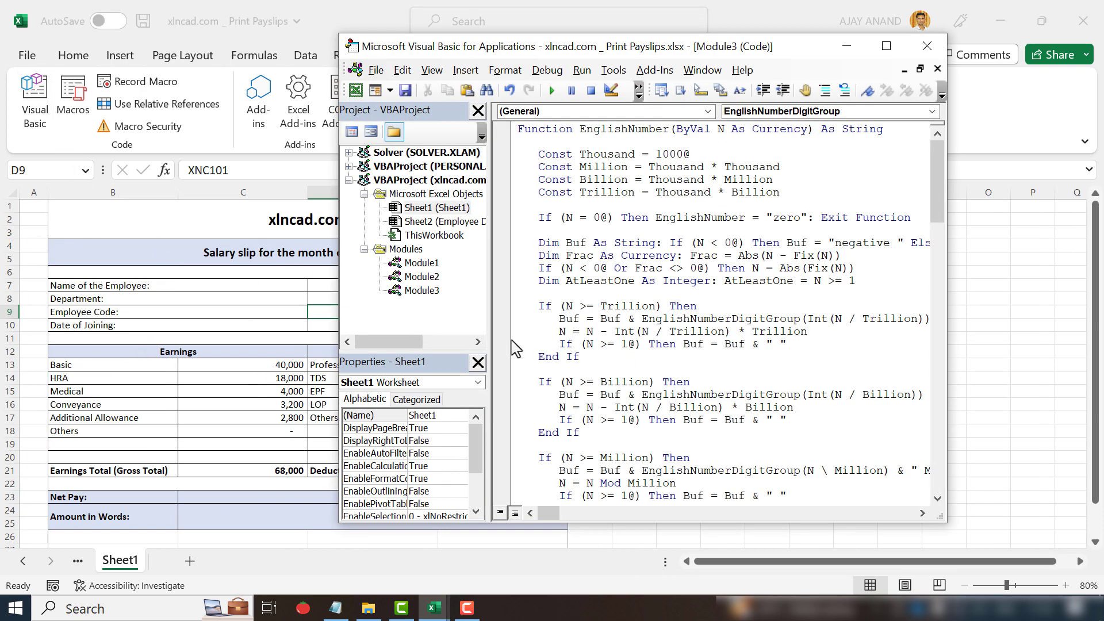
pyautogui.doubleClick(427, 264)
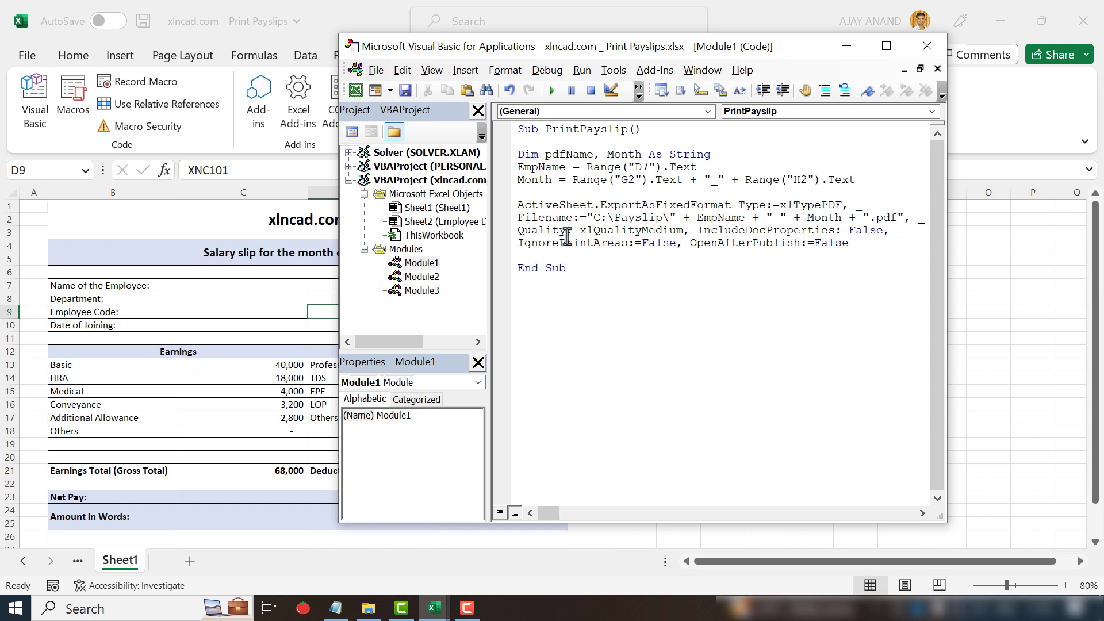
pyautogui.click(928, 46)
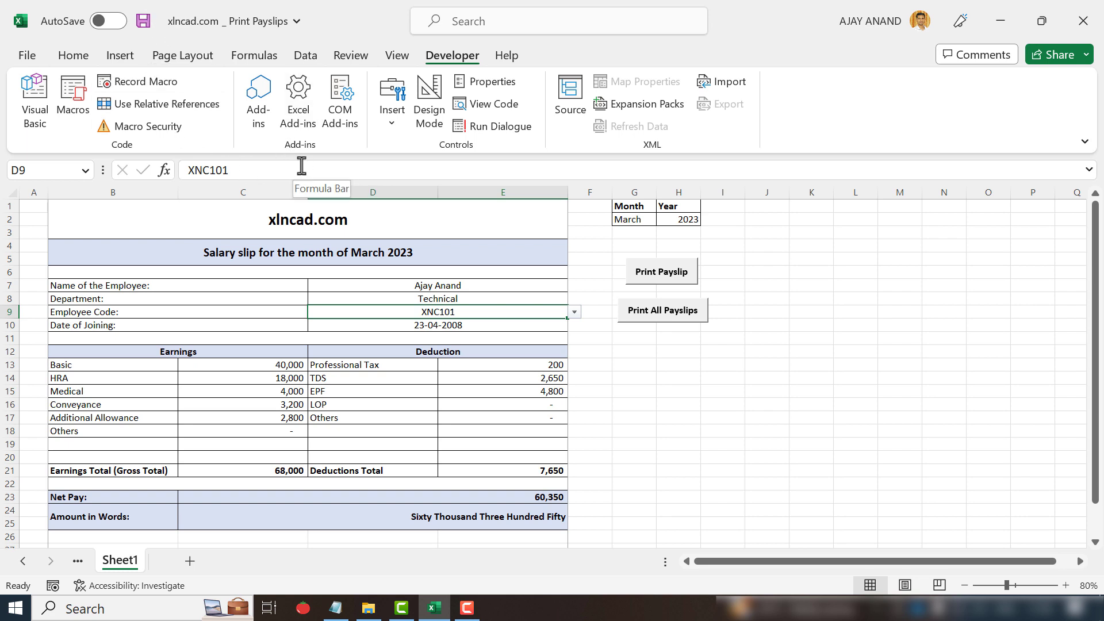
# - Save the payslip workbook as an Excel Macro-Enabled Workbook (*.xlsm) in the Payslip folder, then minimize Excel
pyautogui.click(32, 56)
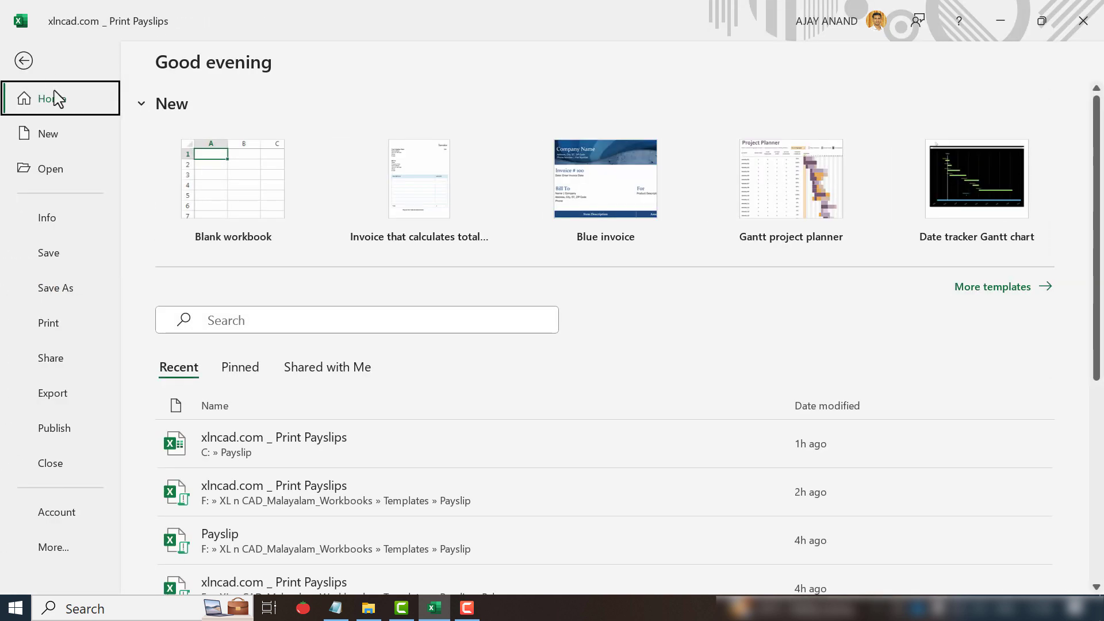
pyautogui.click(68, 290)
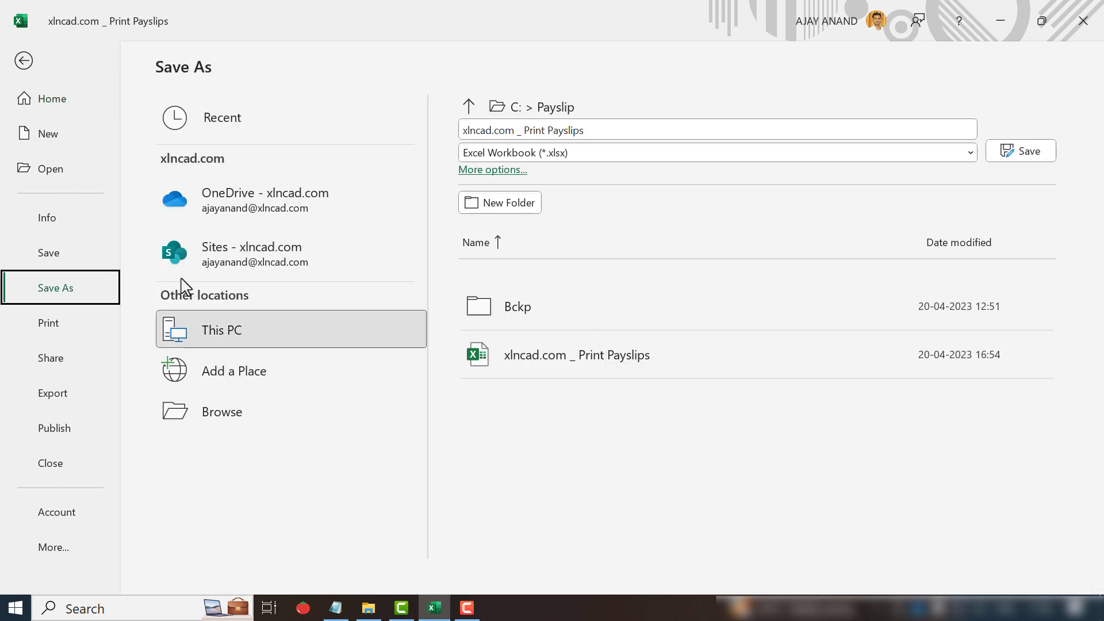
pyautogui.click(956, 156)
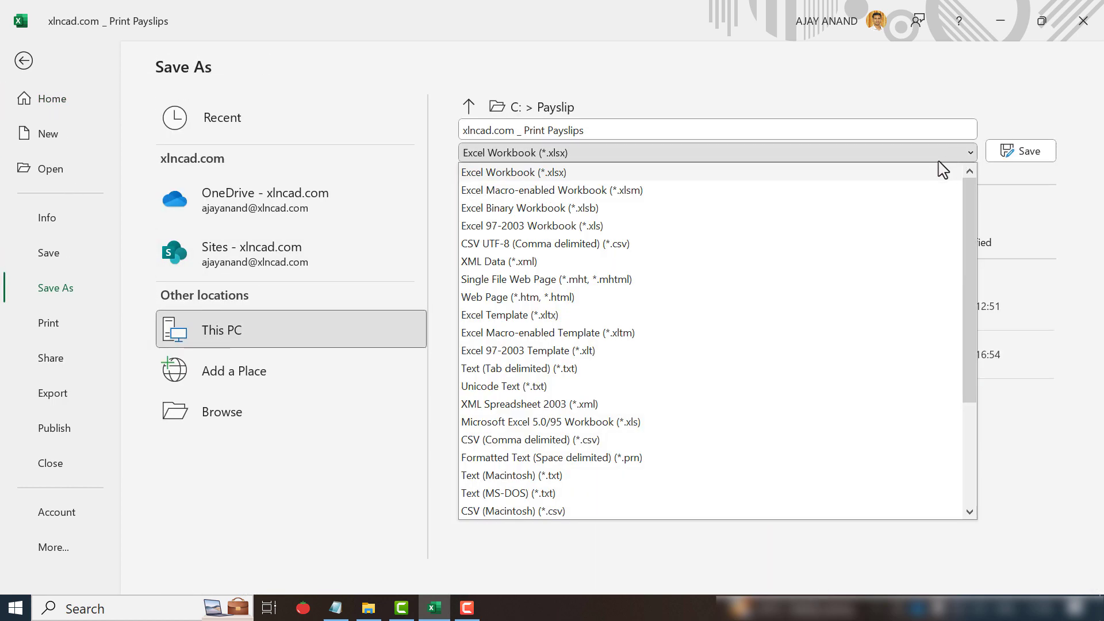
pyautogui.click(645, 191)
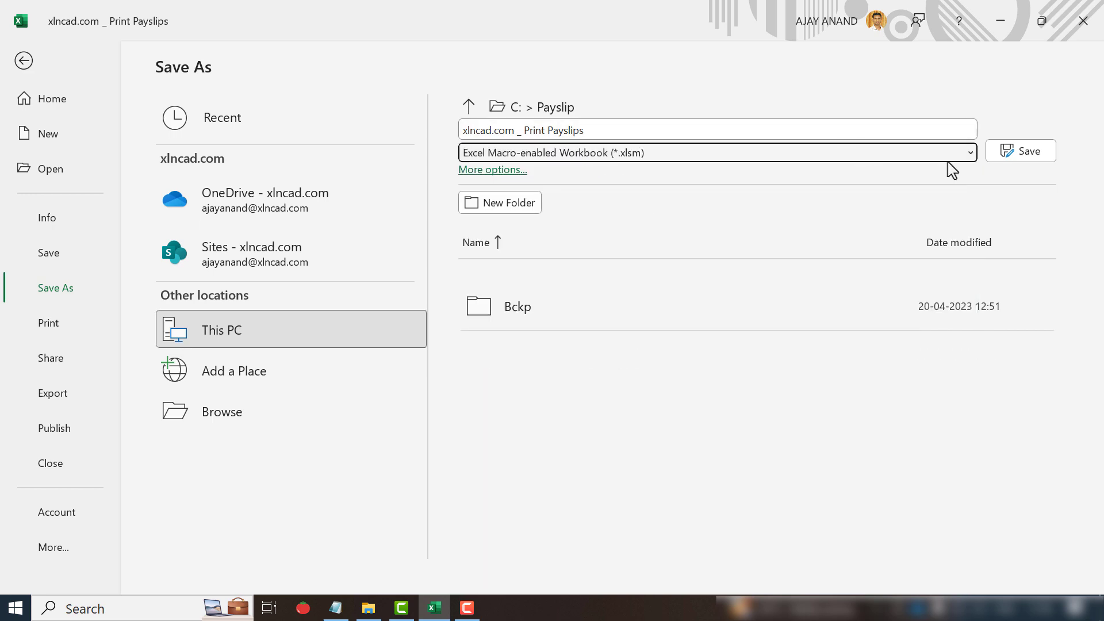
pyautogui.click(1013, 155)
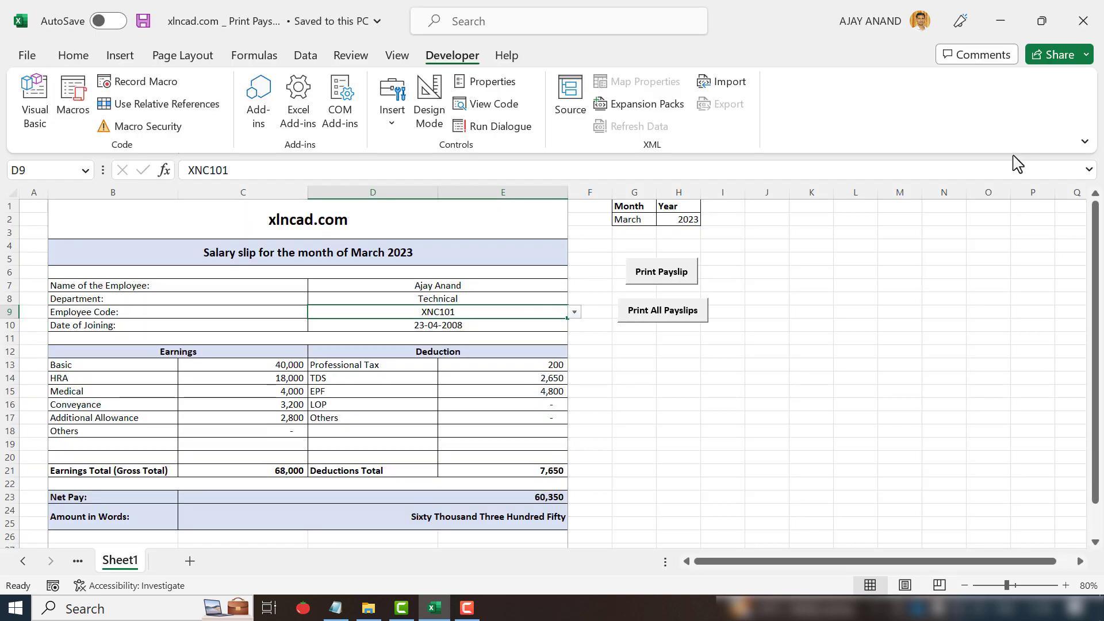
pyautogui.click(1001, 21)
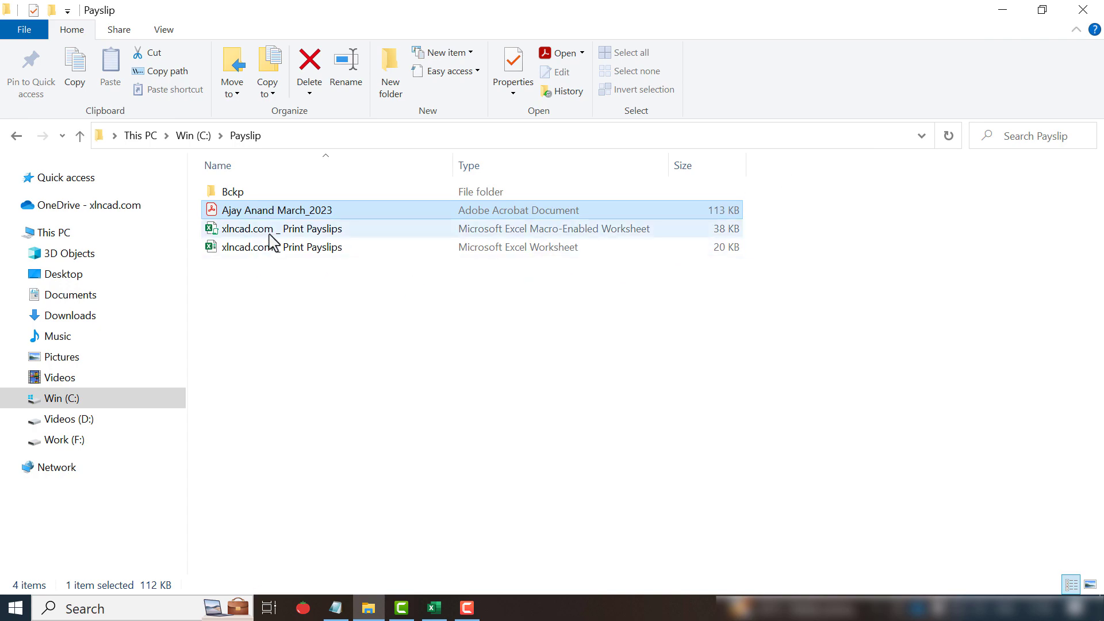